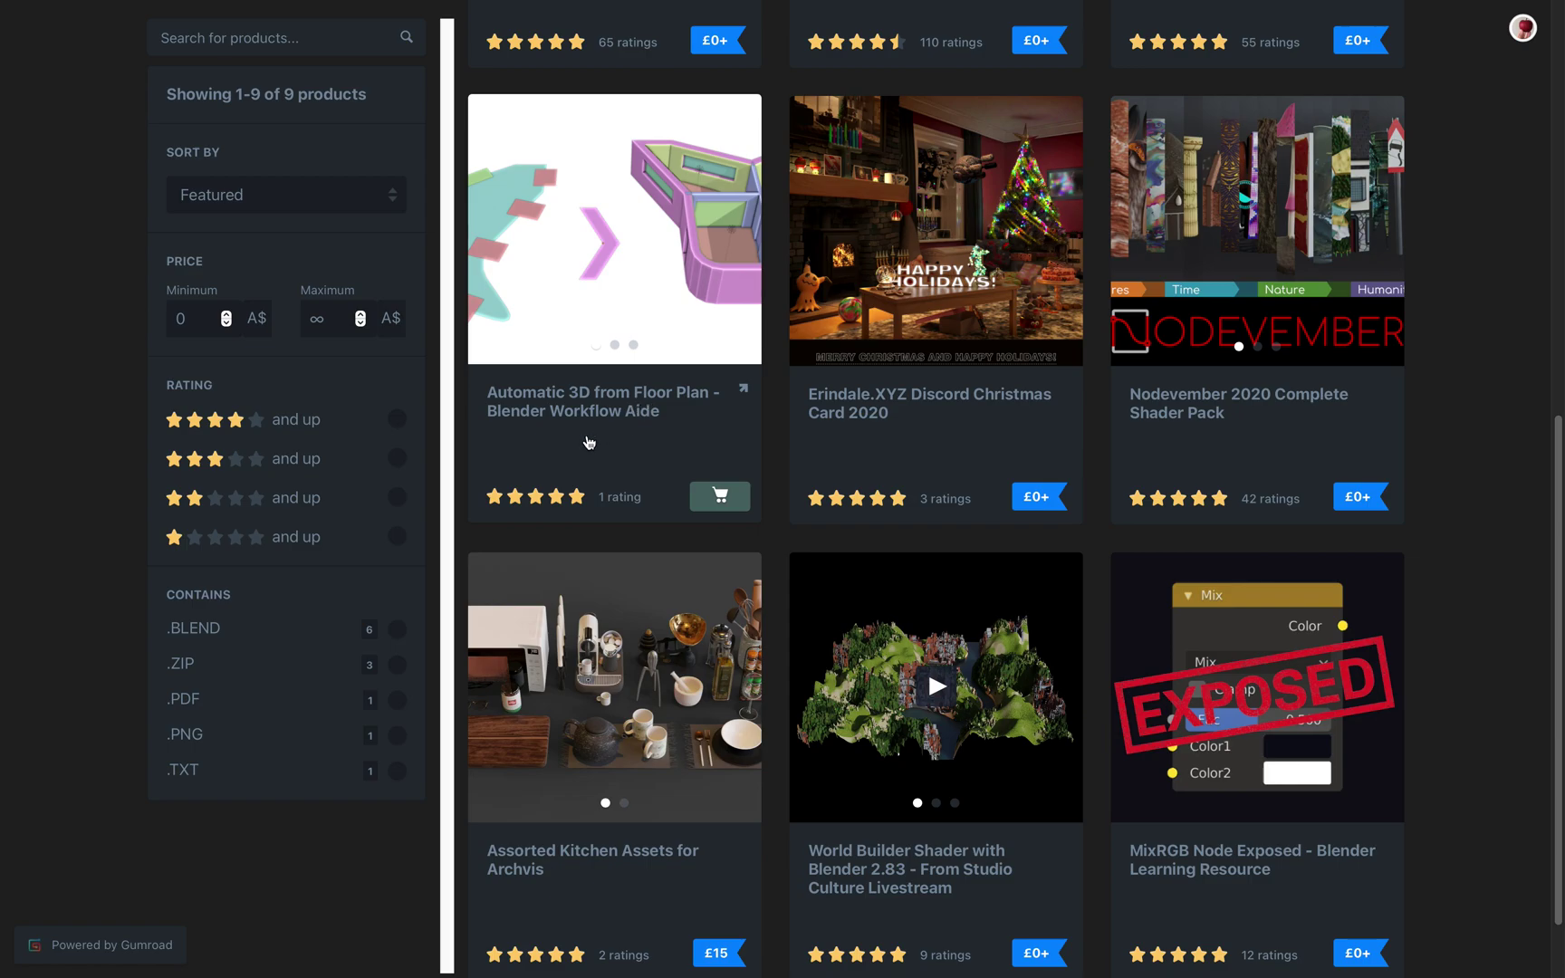
# - Open the product Automatic 3D from Floor Plan - Blender Workflow Aide and look through its preview media
pyautogui.scroll(9, 572, 405)
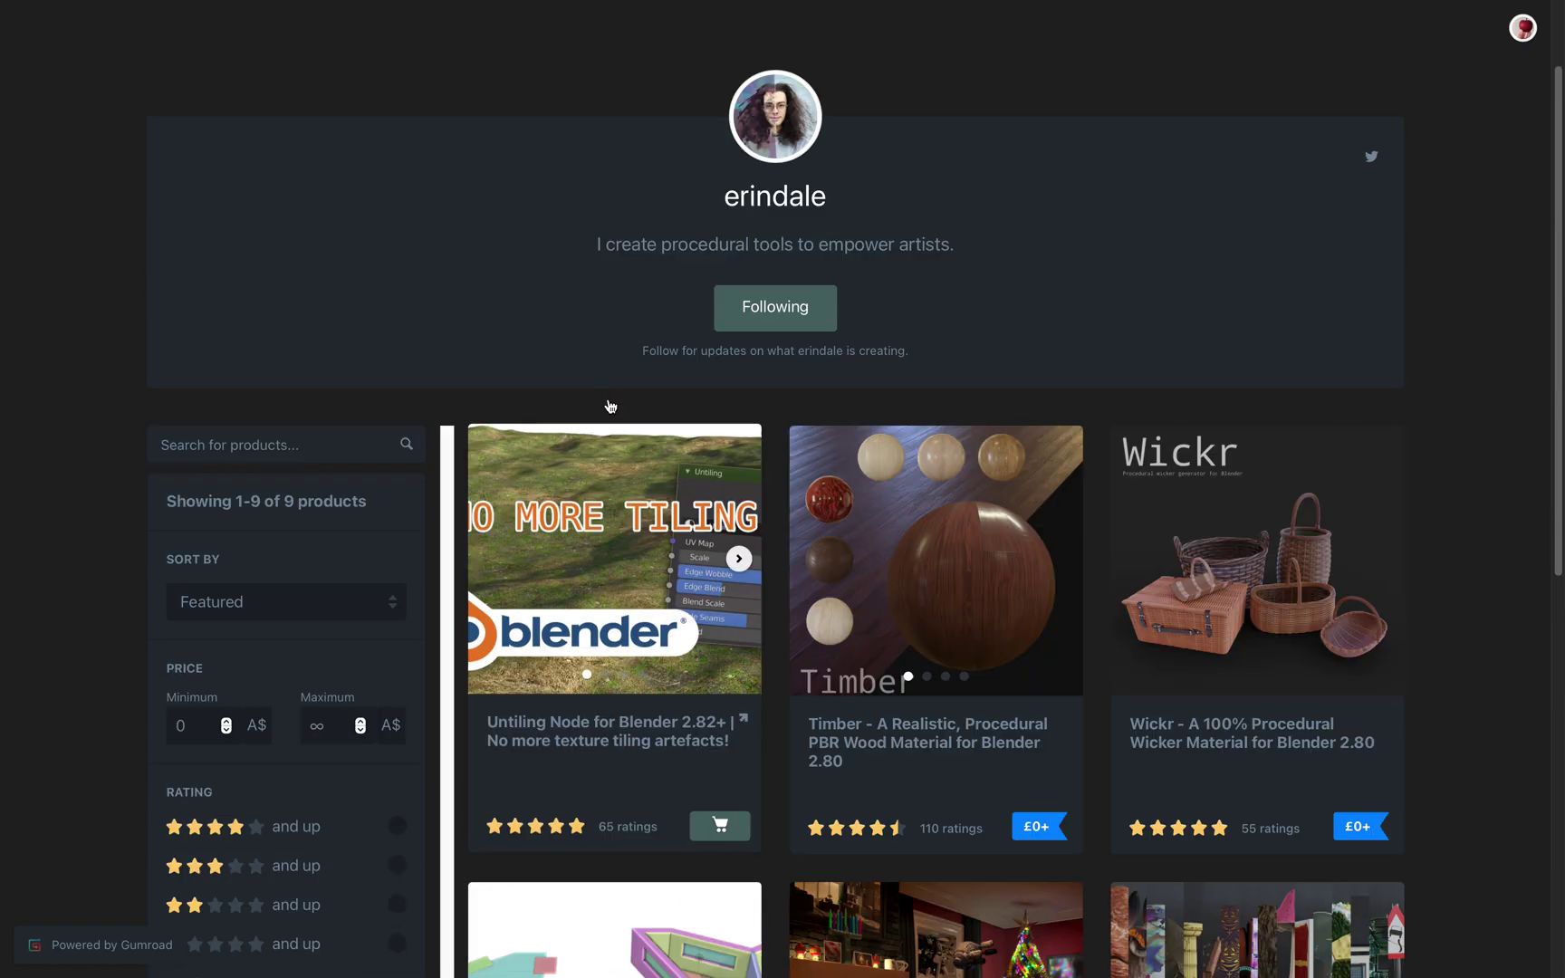
pyautogui.scroll(-7, 583, 454)
pyautogui.scroll(2, 584, 453)
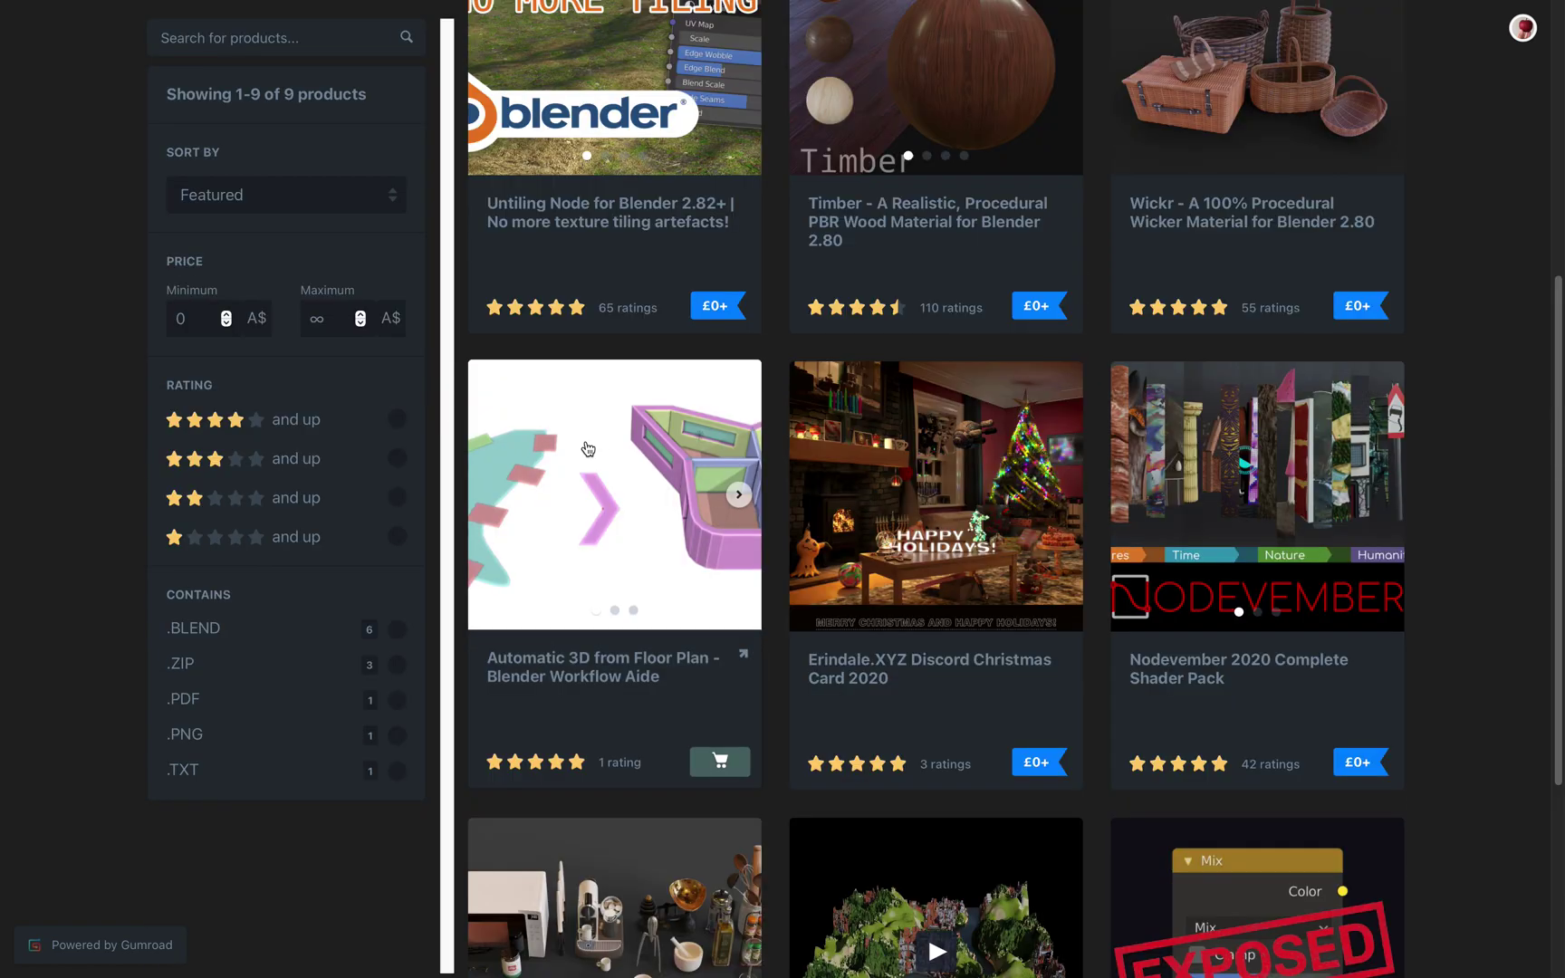
pyautogui.click(616, 455)
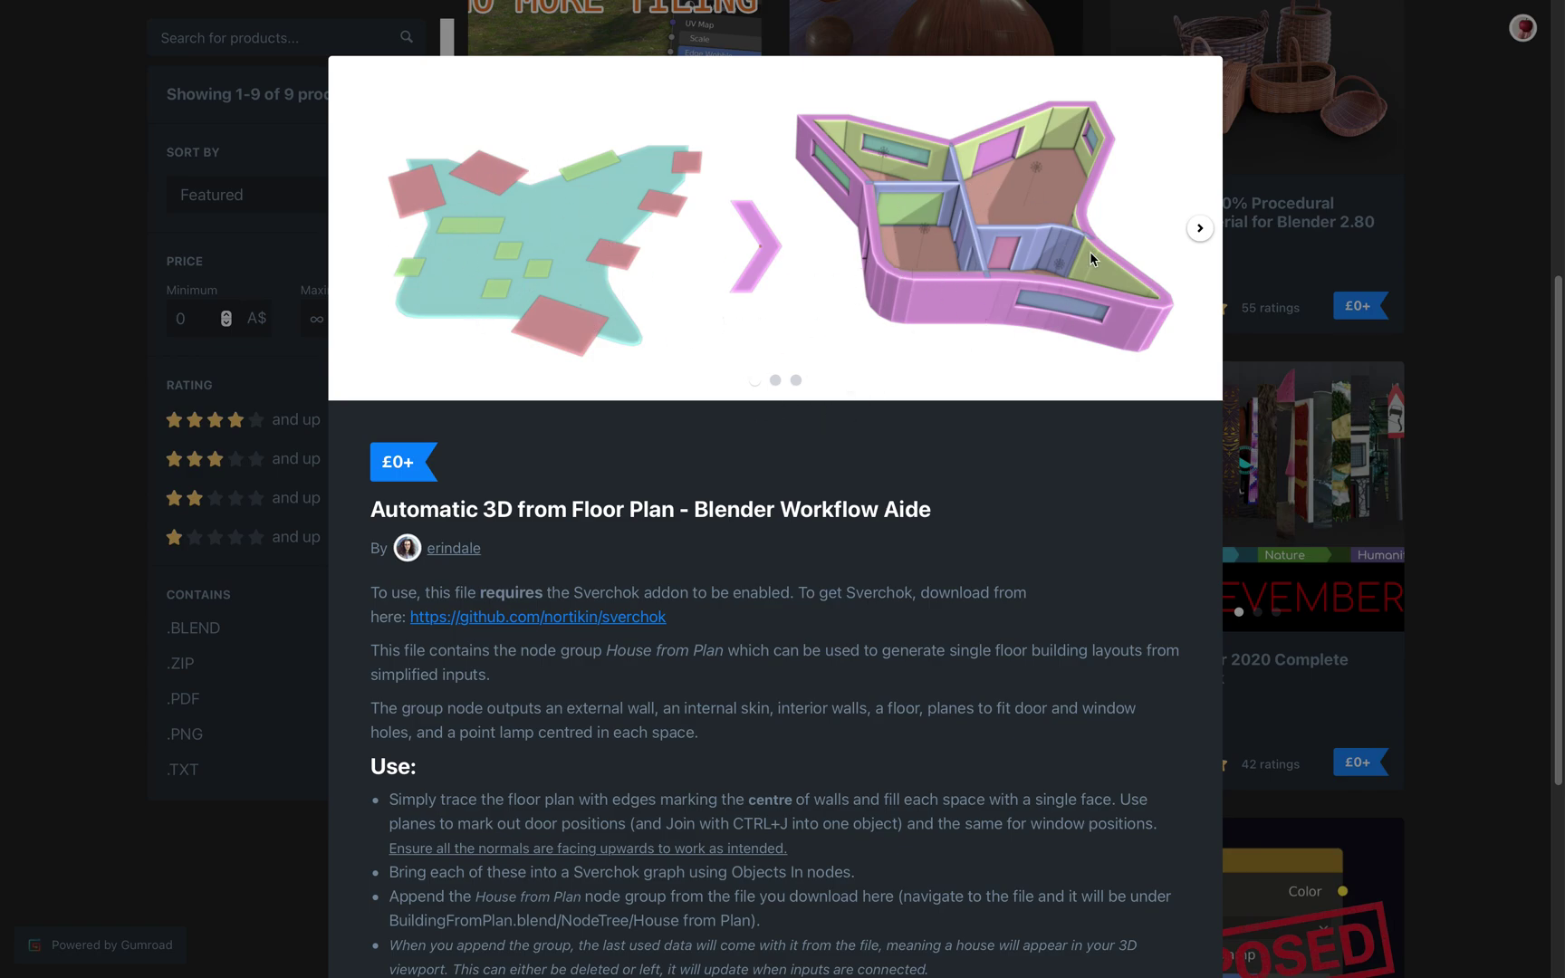
pyautogui.click(1199, 229)
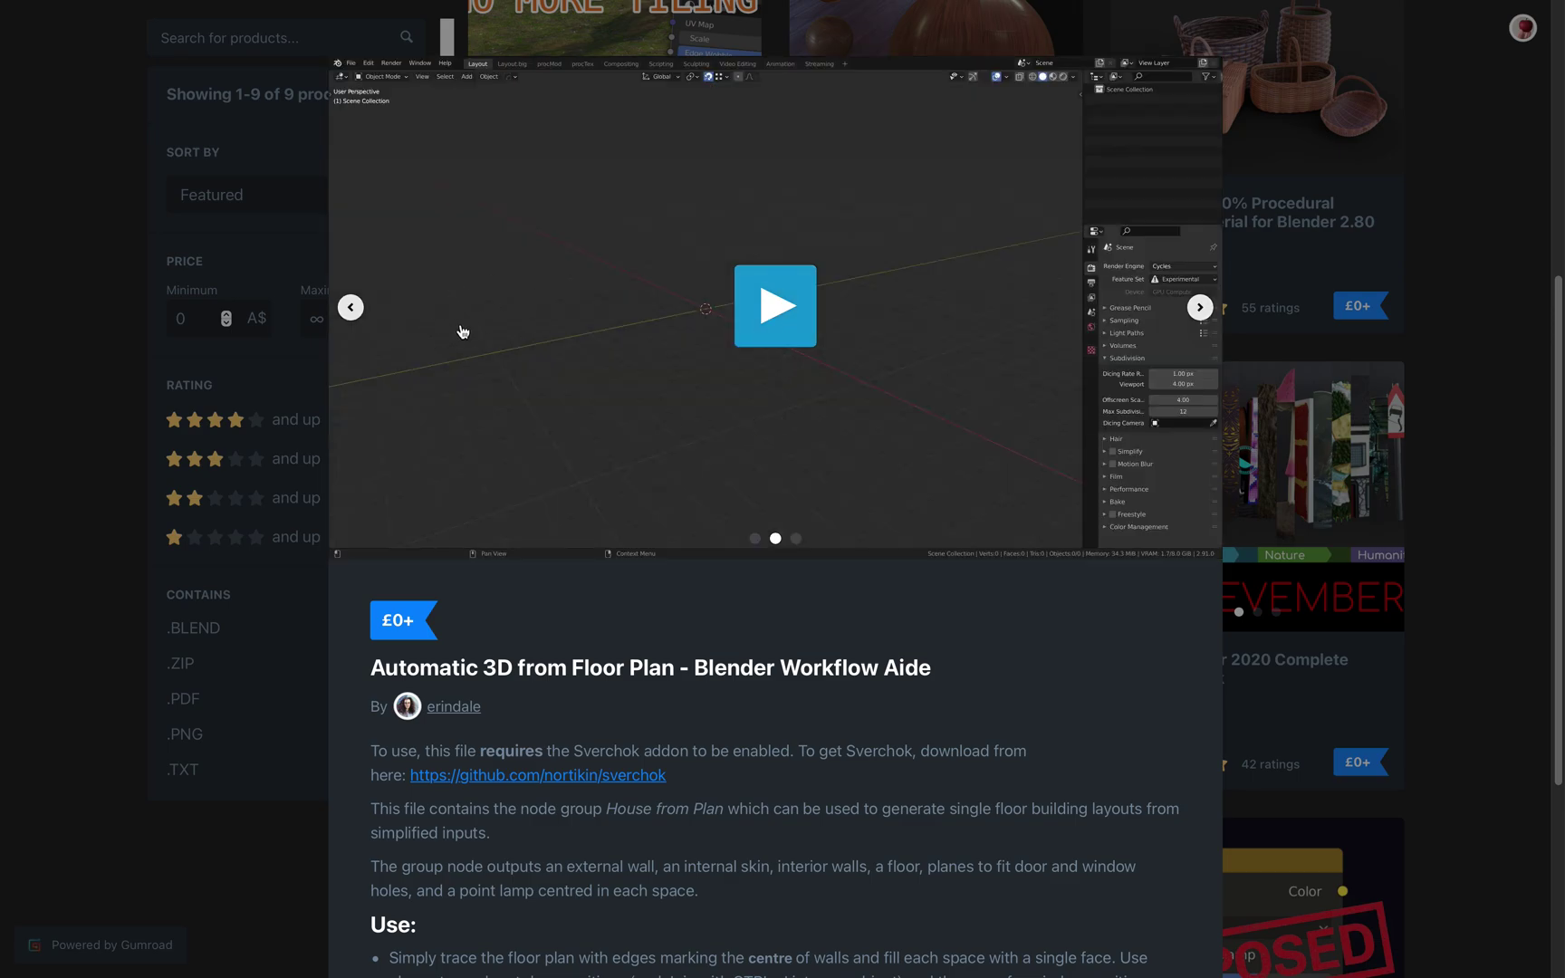
pyautogui.click(351, 307)
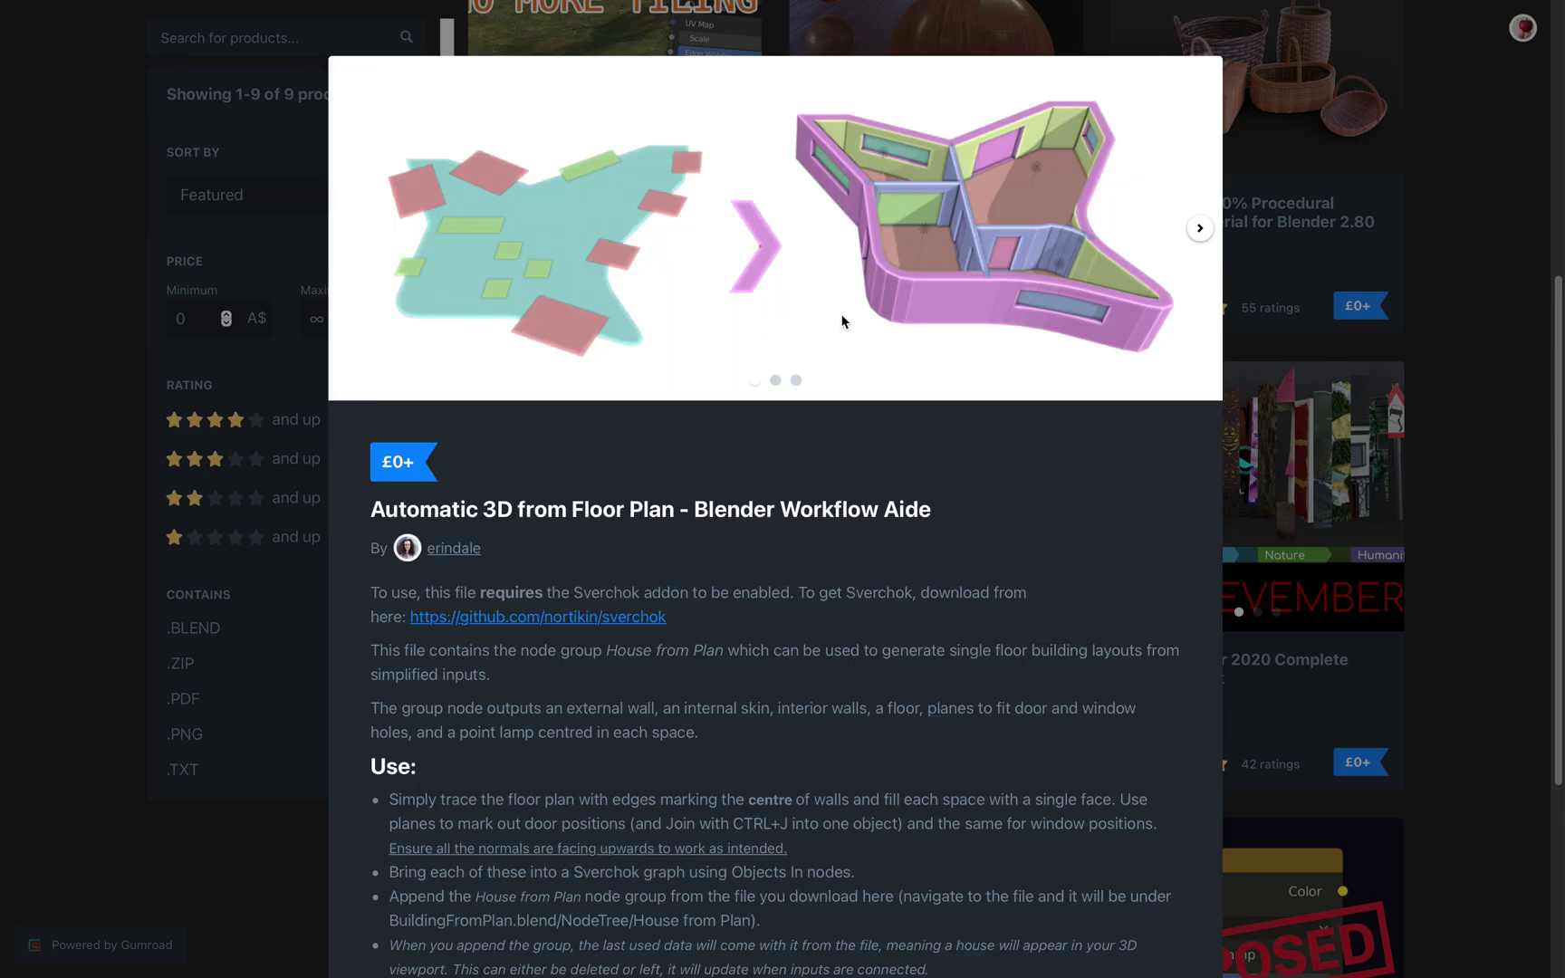
# - Read the product description, including the usage instructions, the height parameters and the pricing and file size details
pyautogui.scroll(-4, 763, 426)
pyautogui.scroll(-1, 675, 470)
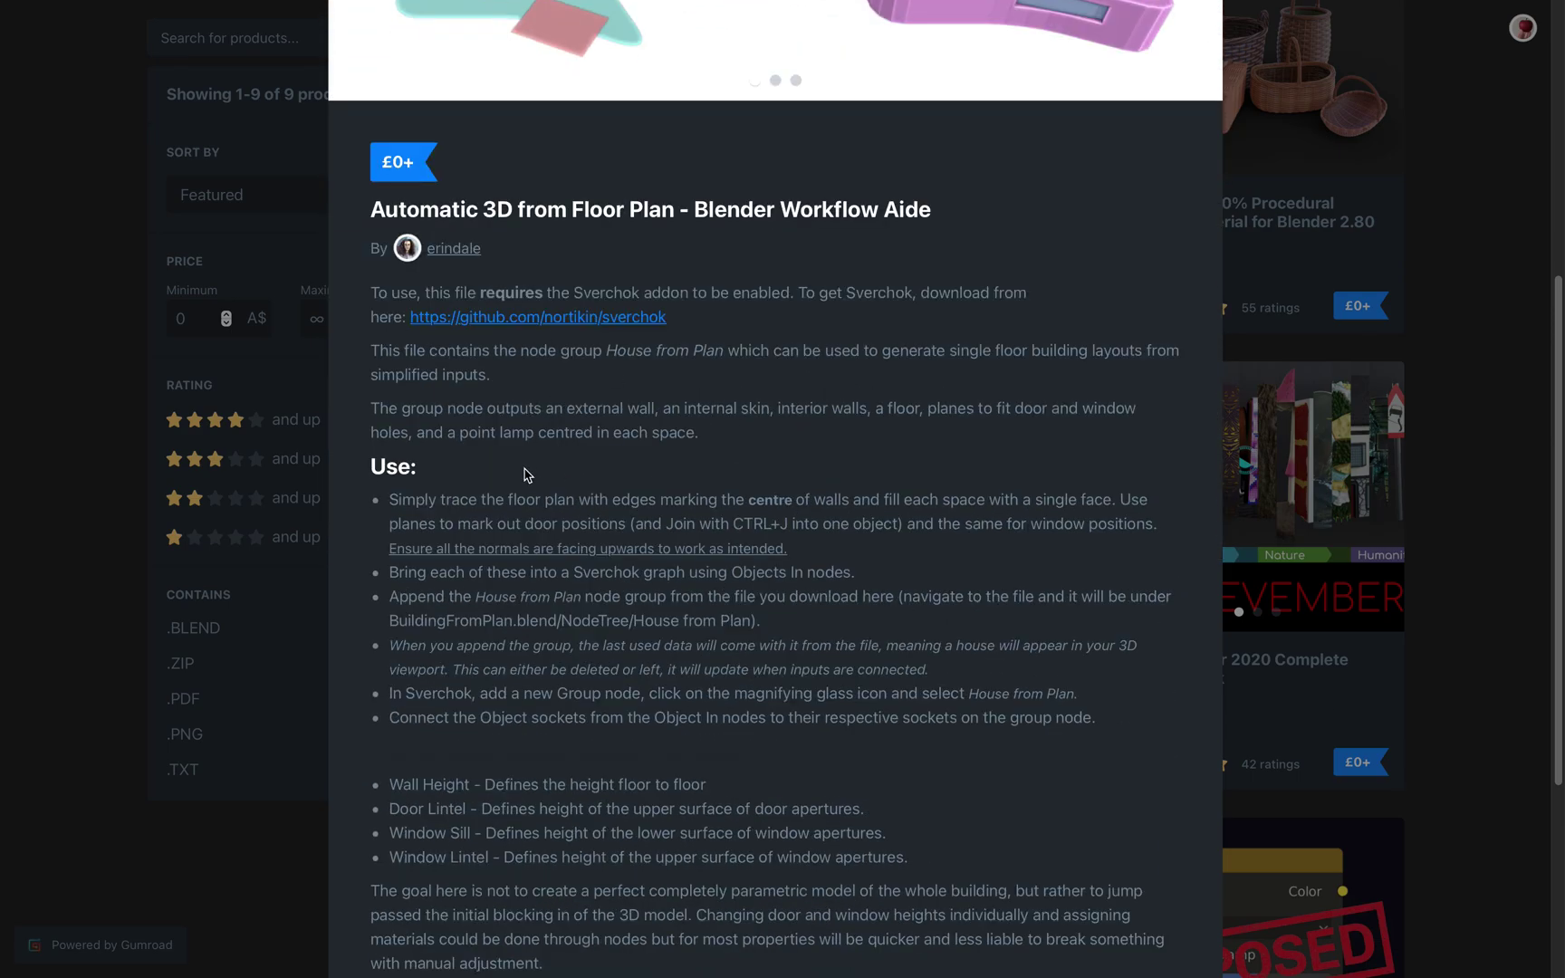
pyautogui.scroll(-3, 604, 562)
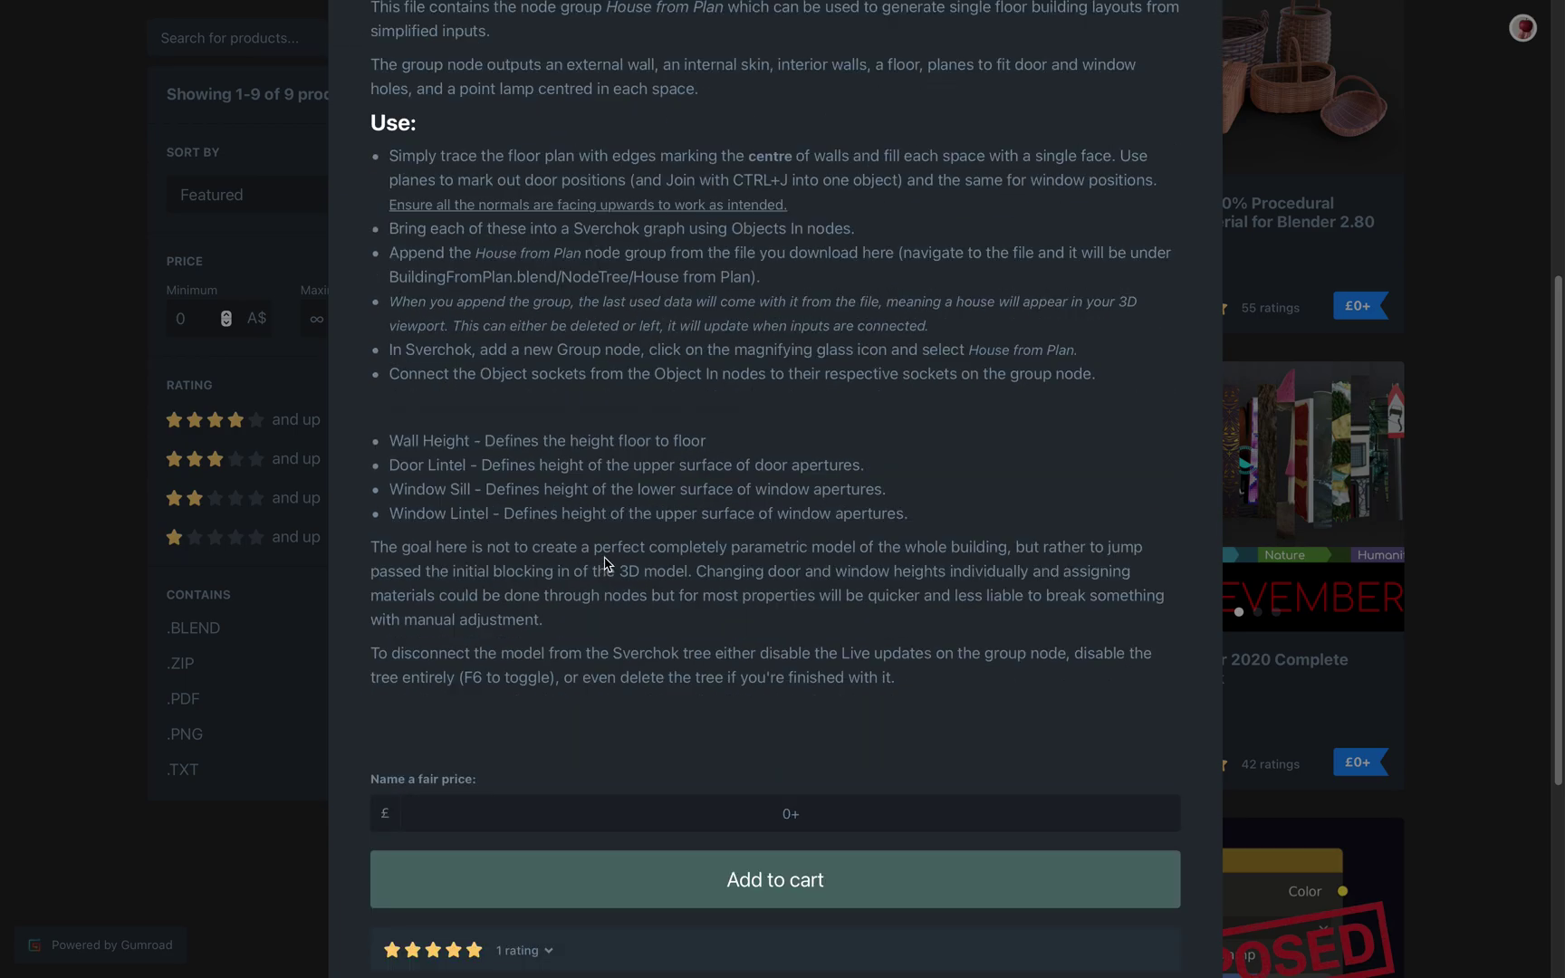
pyautogui.scroll(-1, 722, 715)
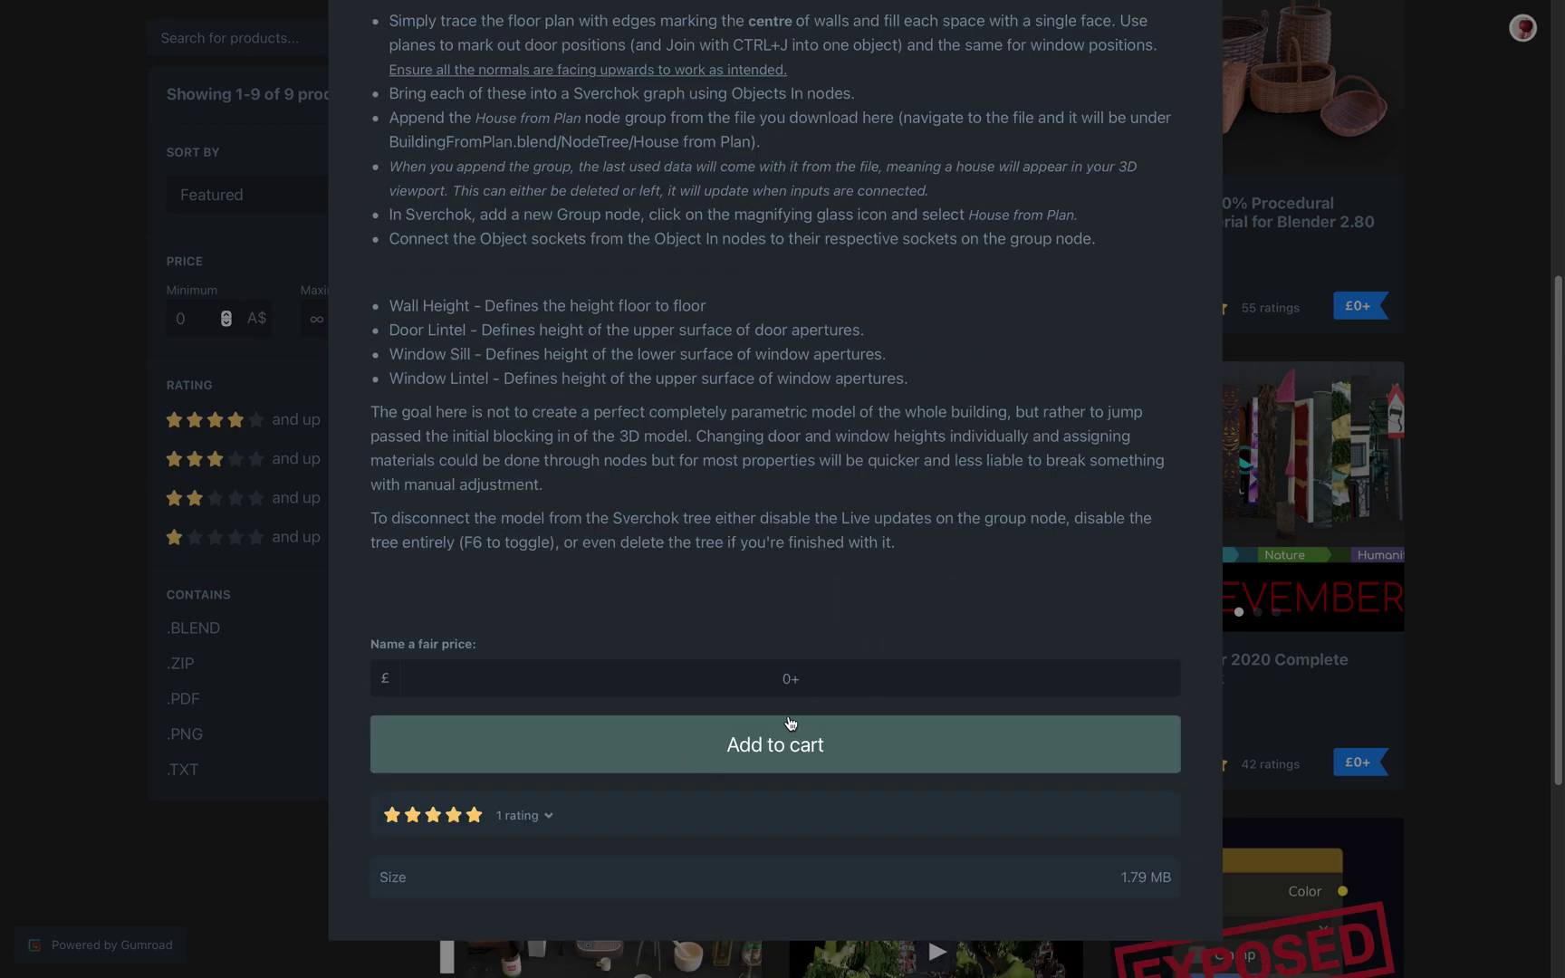
pyautogui.scroll(12, 828, 681)
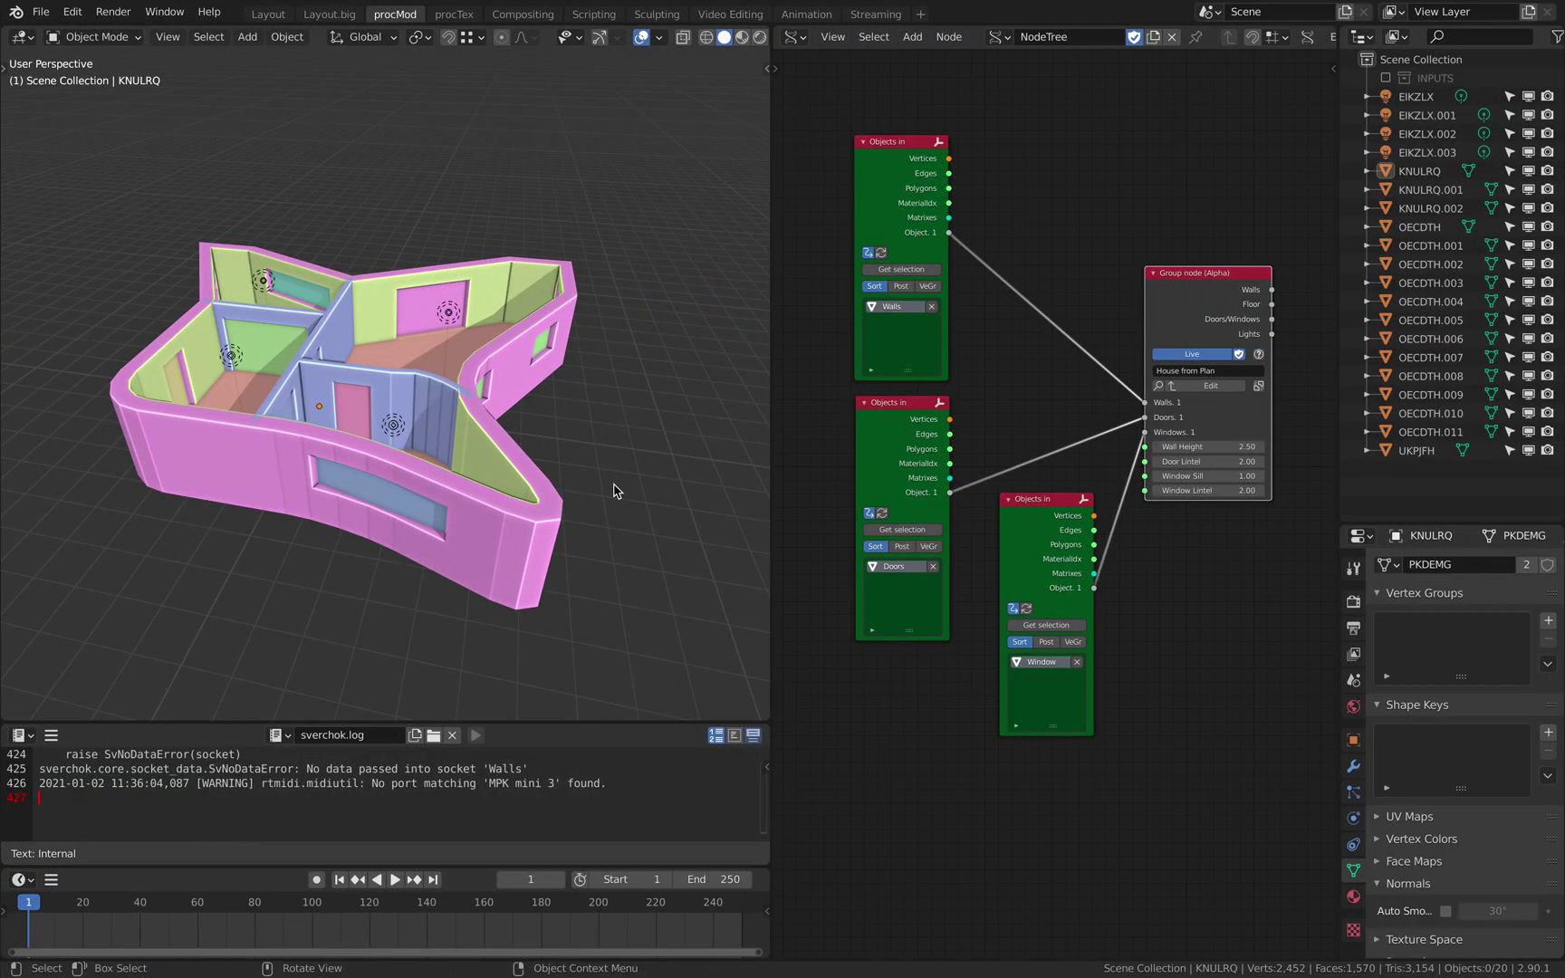
# - Switch to Blender, inspect the generated house model from another angle and check the Blender version on the splash screen
pyautogui.moveTo(596, 576); pyautogui.dragTo(582, 376, button='middle')
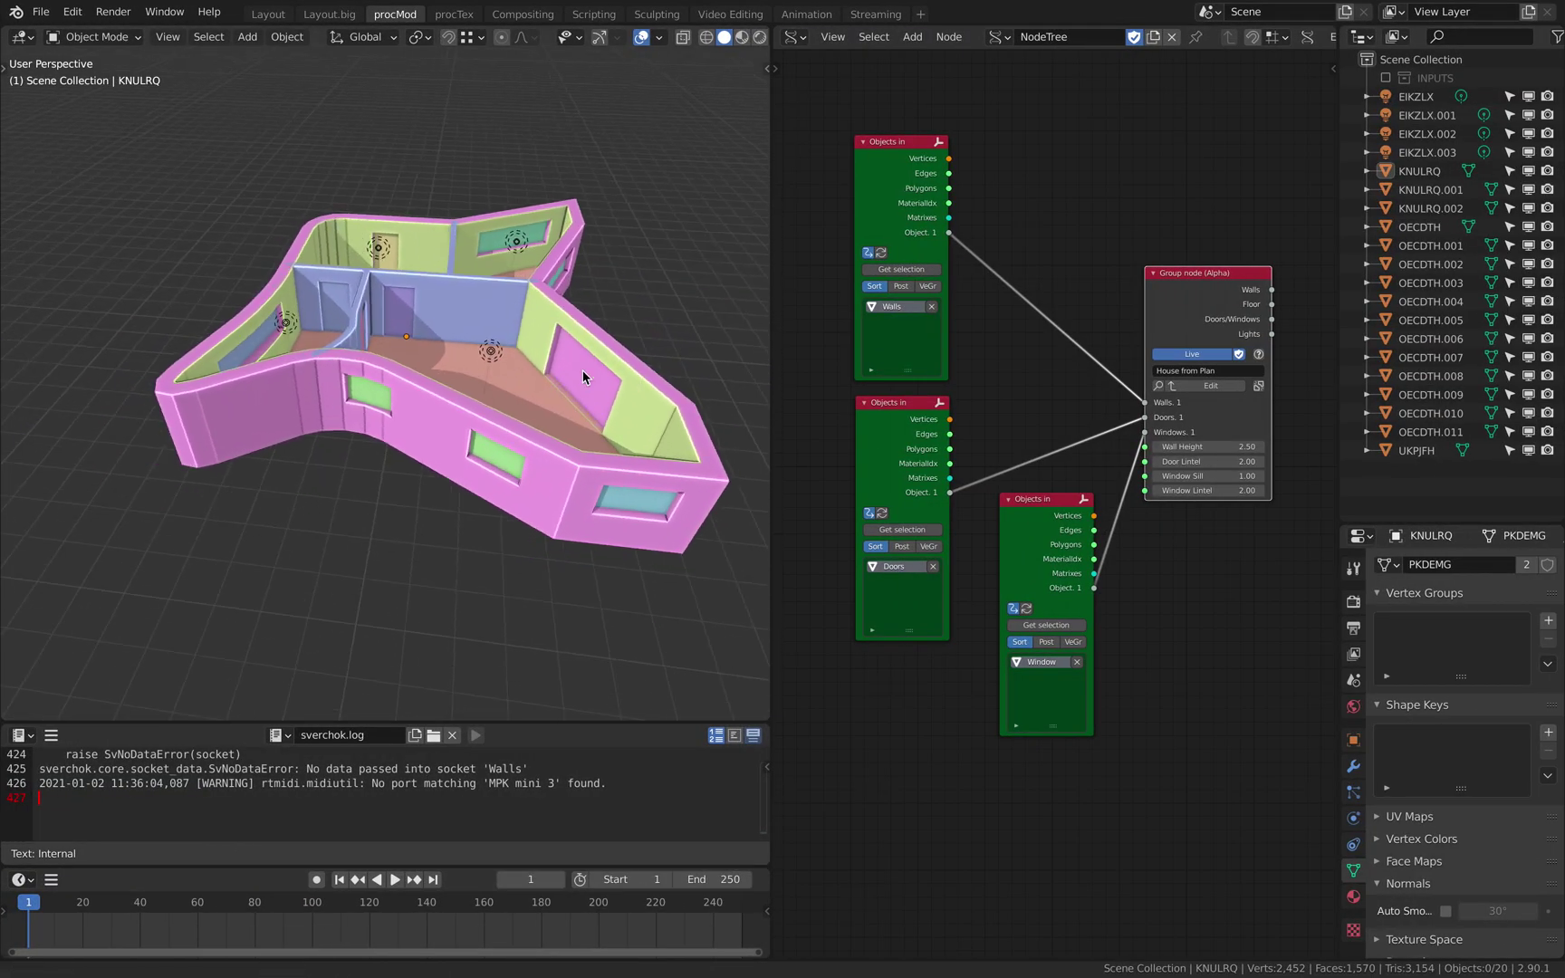
pyautogui.moveTo(772, 324); pyautogui.dragTo(842, 322)
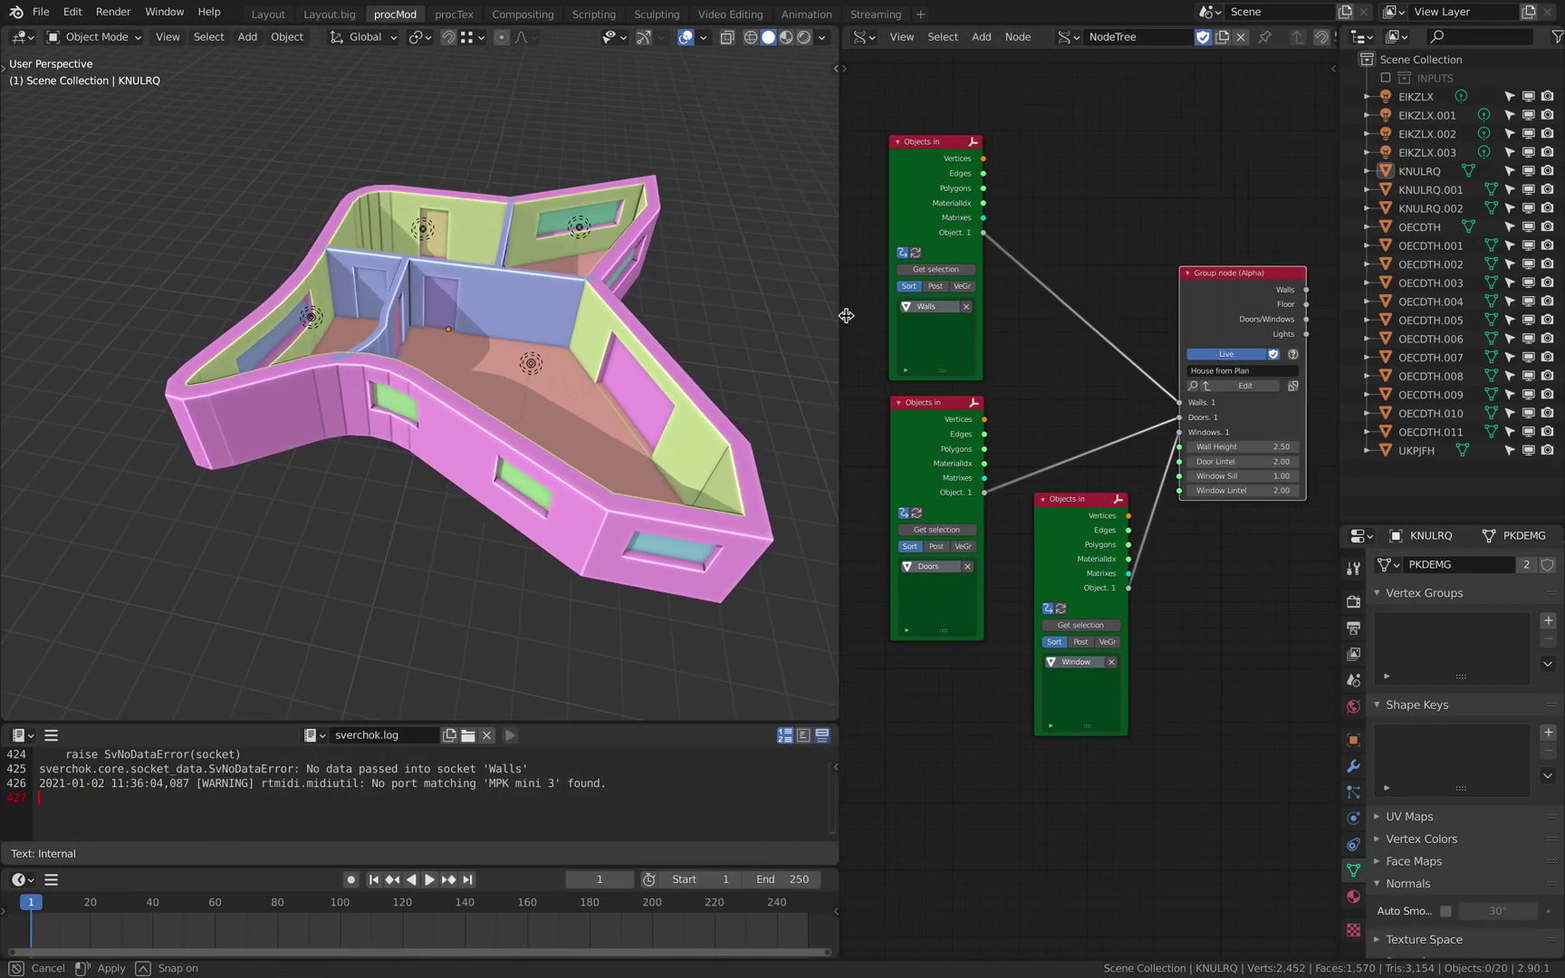
pyautogui.click(13, 11)
pyautogui.click(29, 31)
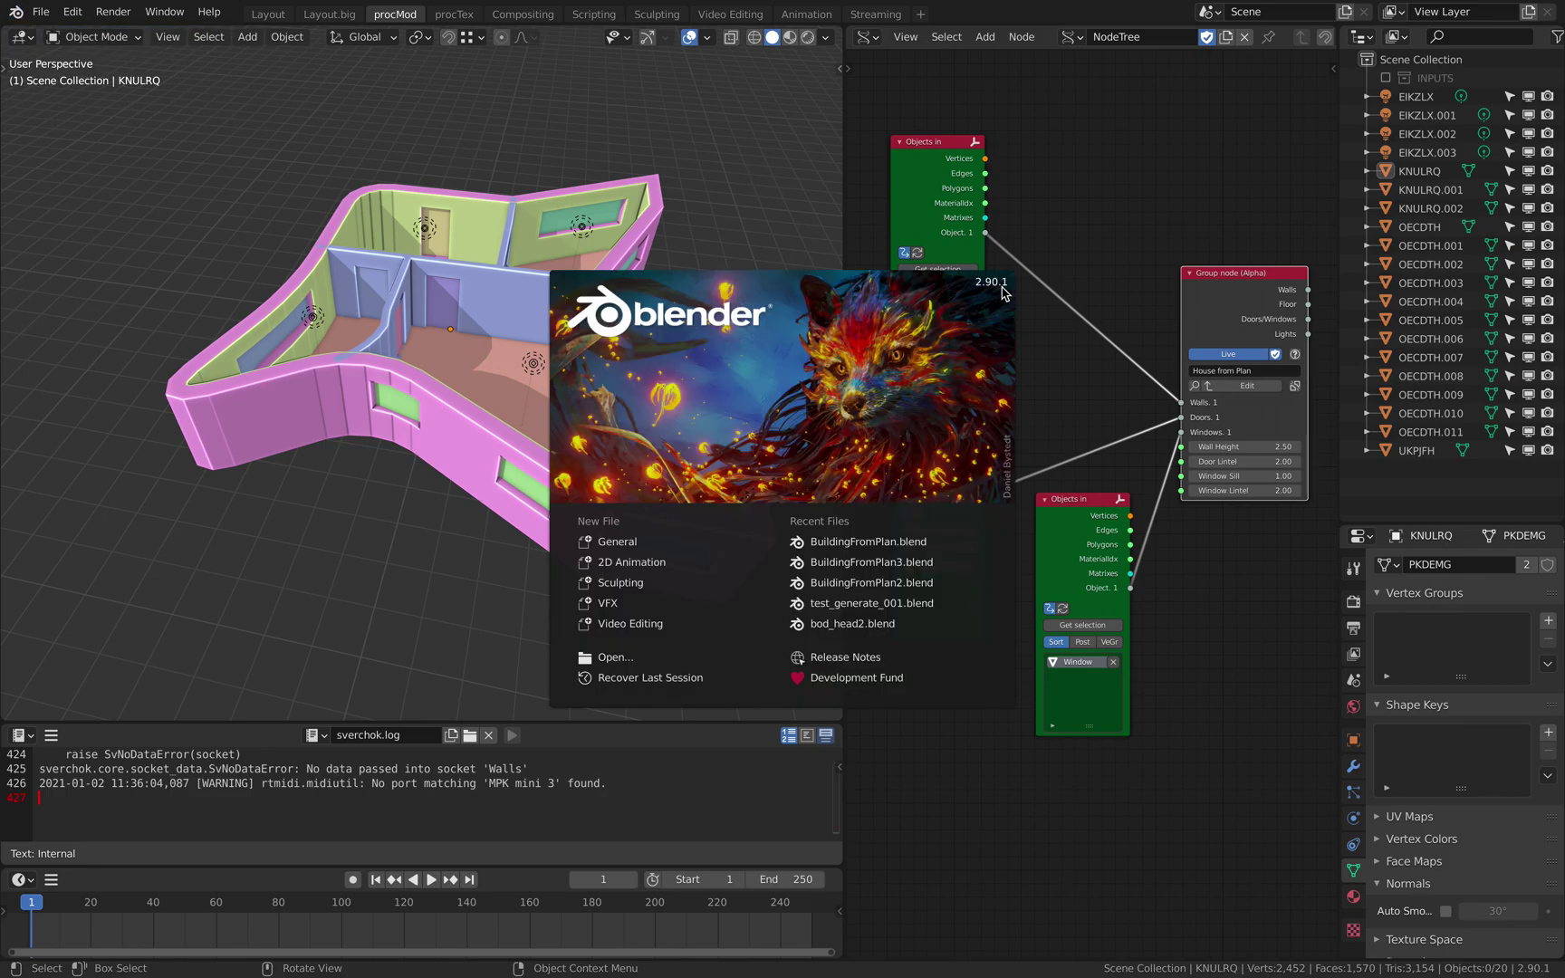
pyautogui.click(724, 217)
pyautogui.moveTo(713, 274); pyautogui.dragTo(751, 322, button='middle')
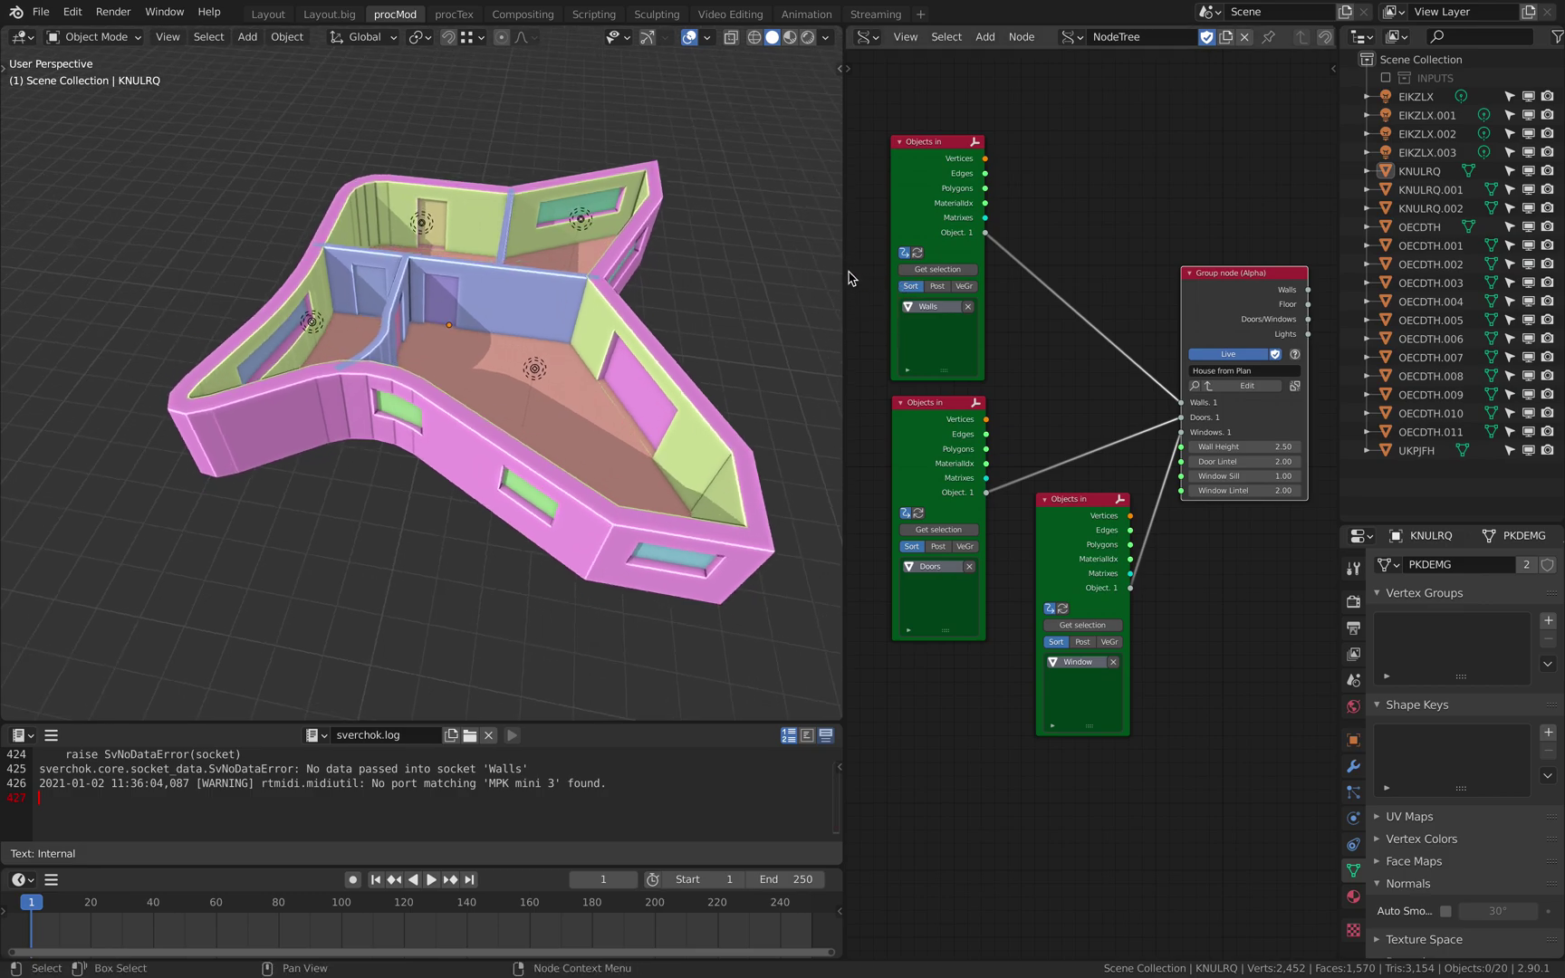
# - Set the Wall Height of the House from Plan group node to 2.94
pyautogui.moveTo(849, 278); pyautogui.dragTo(725, 275)
pyautogui.scroll(2, 1112, 301)
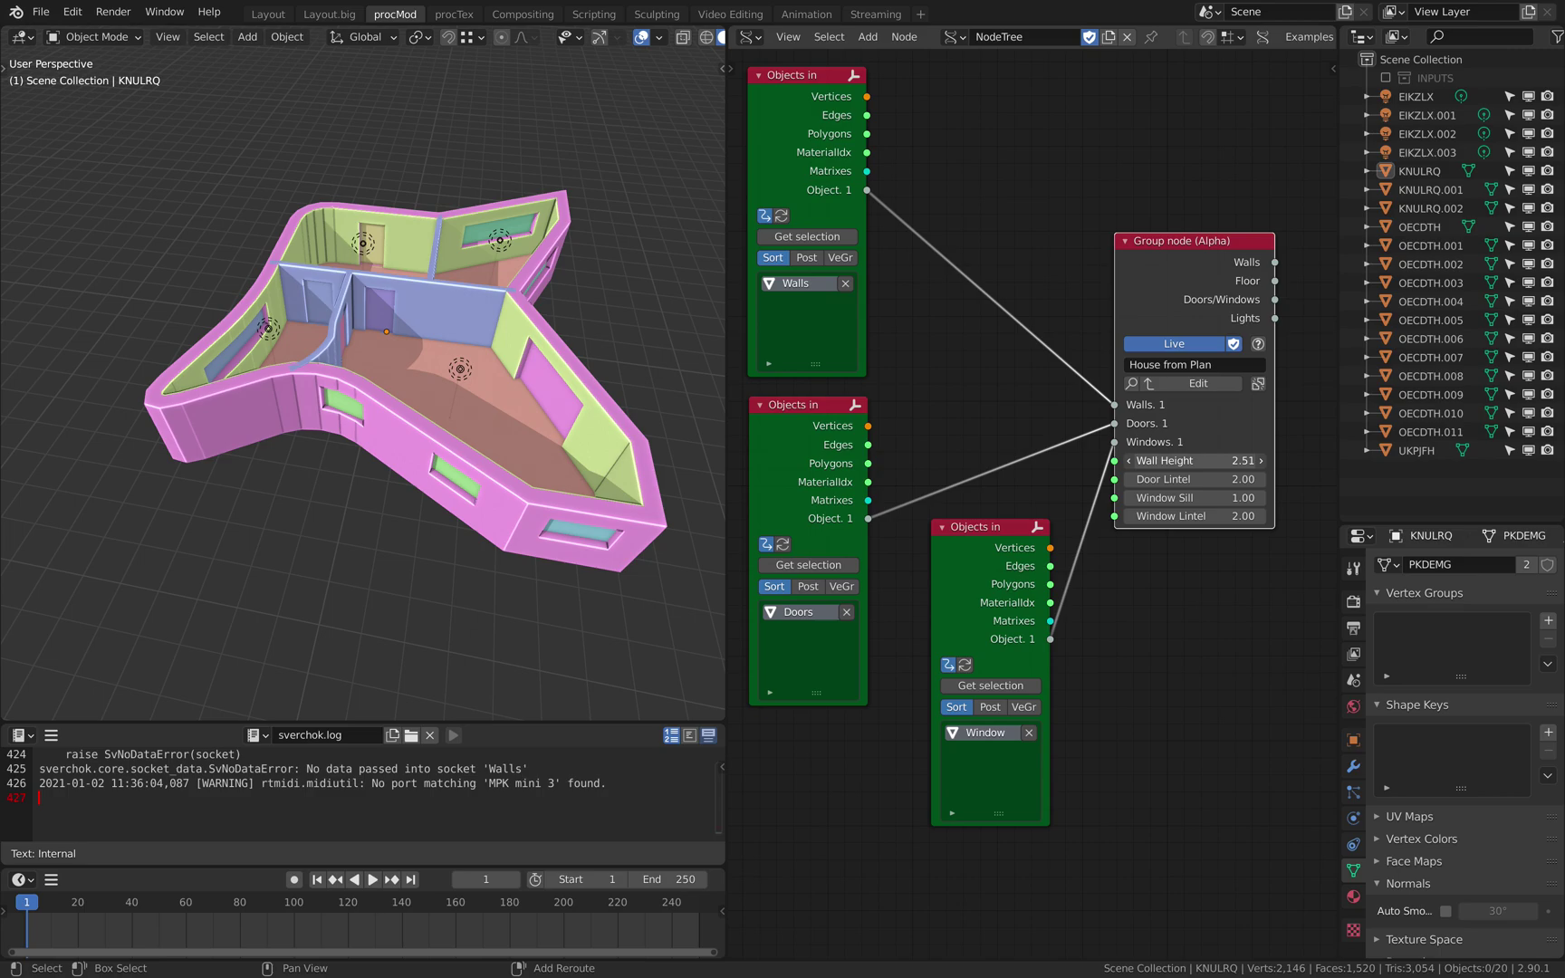
pyautogui.moveTo(1194, 460); pyautogui.dragTo(1257, 460)
pyautogui.moveTo(571, 362)
pyautogui.mouseDown(button='middle')
pyautogui.moveTo(609, 357)
pyautogui.moveTo(579, 353)
pyautogui.mouseUp(button='middle')
pyautogui.scroll(-4, 579, 353)
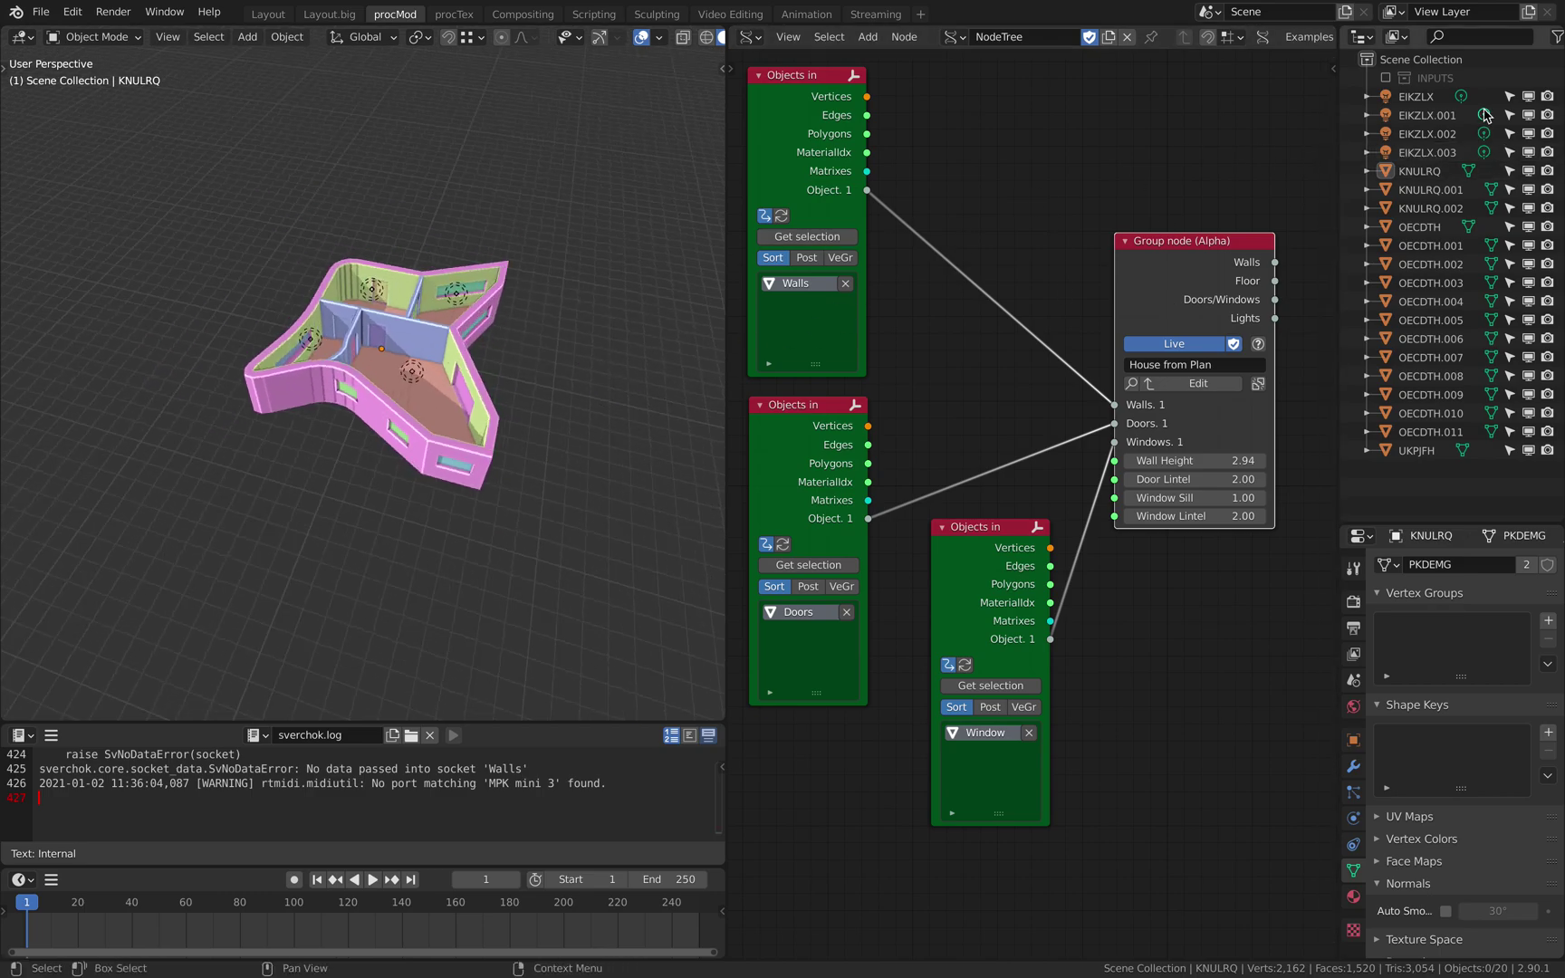
# - Enable the INPUTS collection in the scene and expand it to list its objects
pyautogui.click(1386, 80)
pyautogui.click(1385, 80)
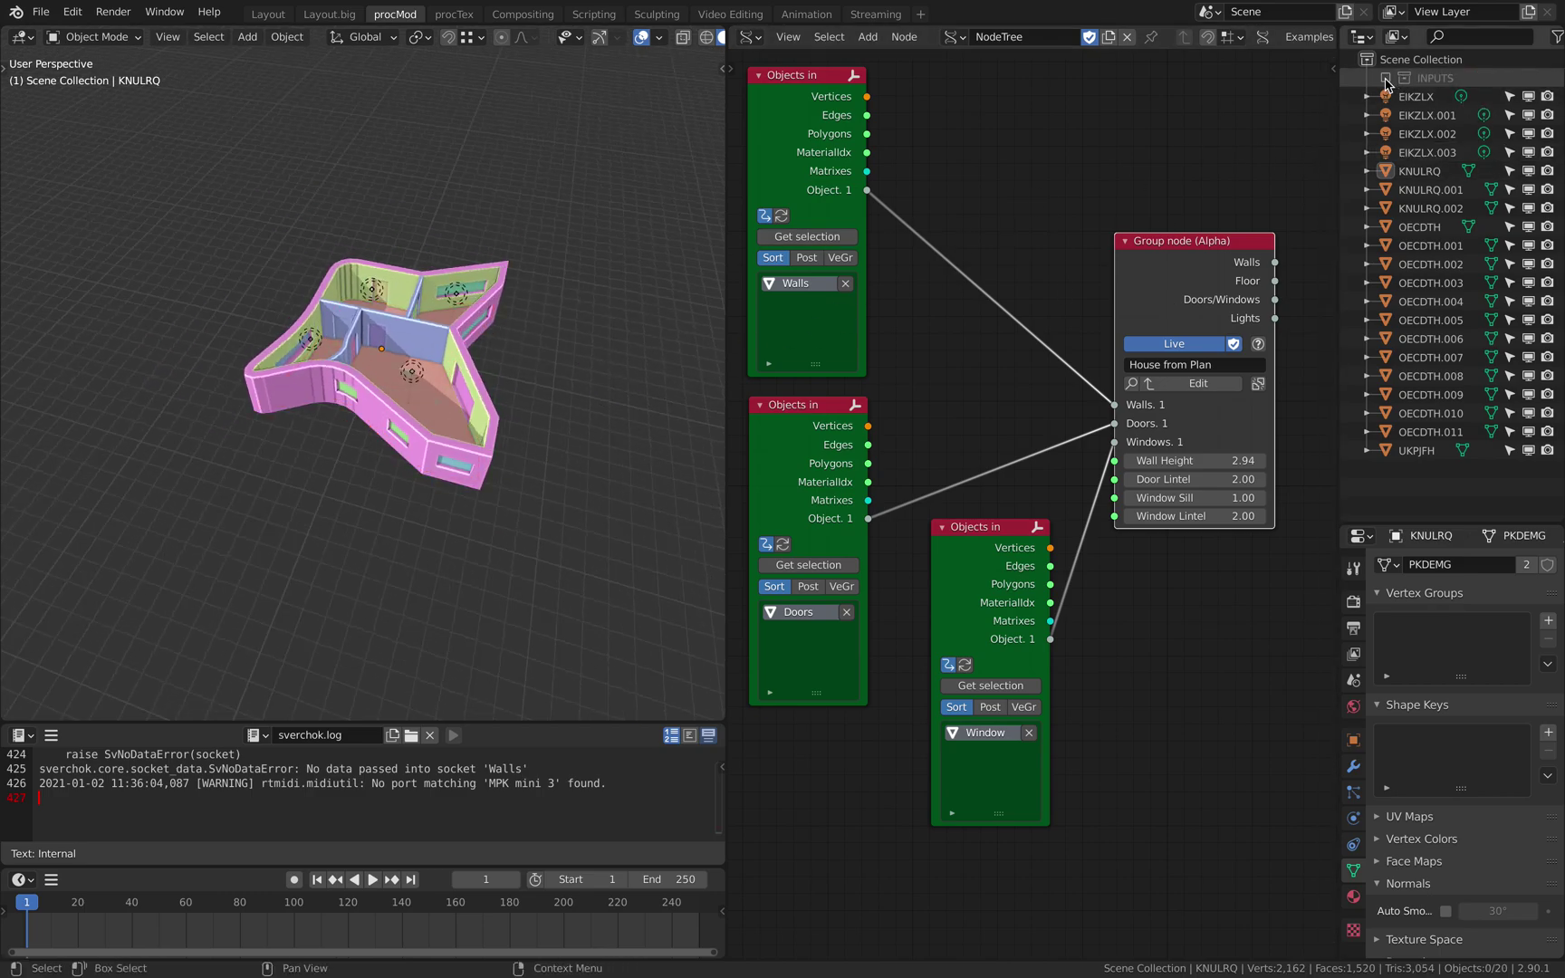
pyautogui.click(1385, 79)
pyautogui.click(1366, 78)
# - Select the Doors, Walls and Window objects and move them along the global Y axis clear of the generated house
pyautogui.click(1430, 97)
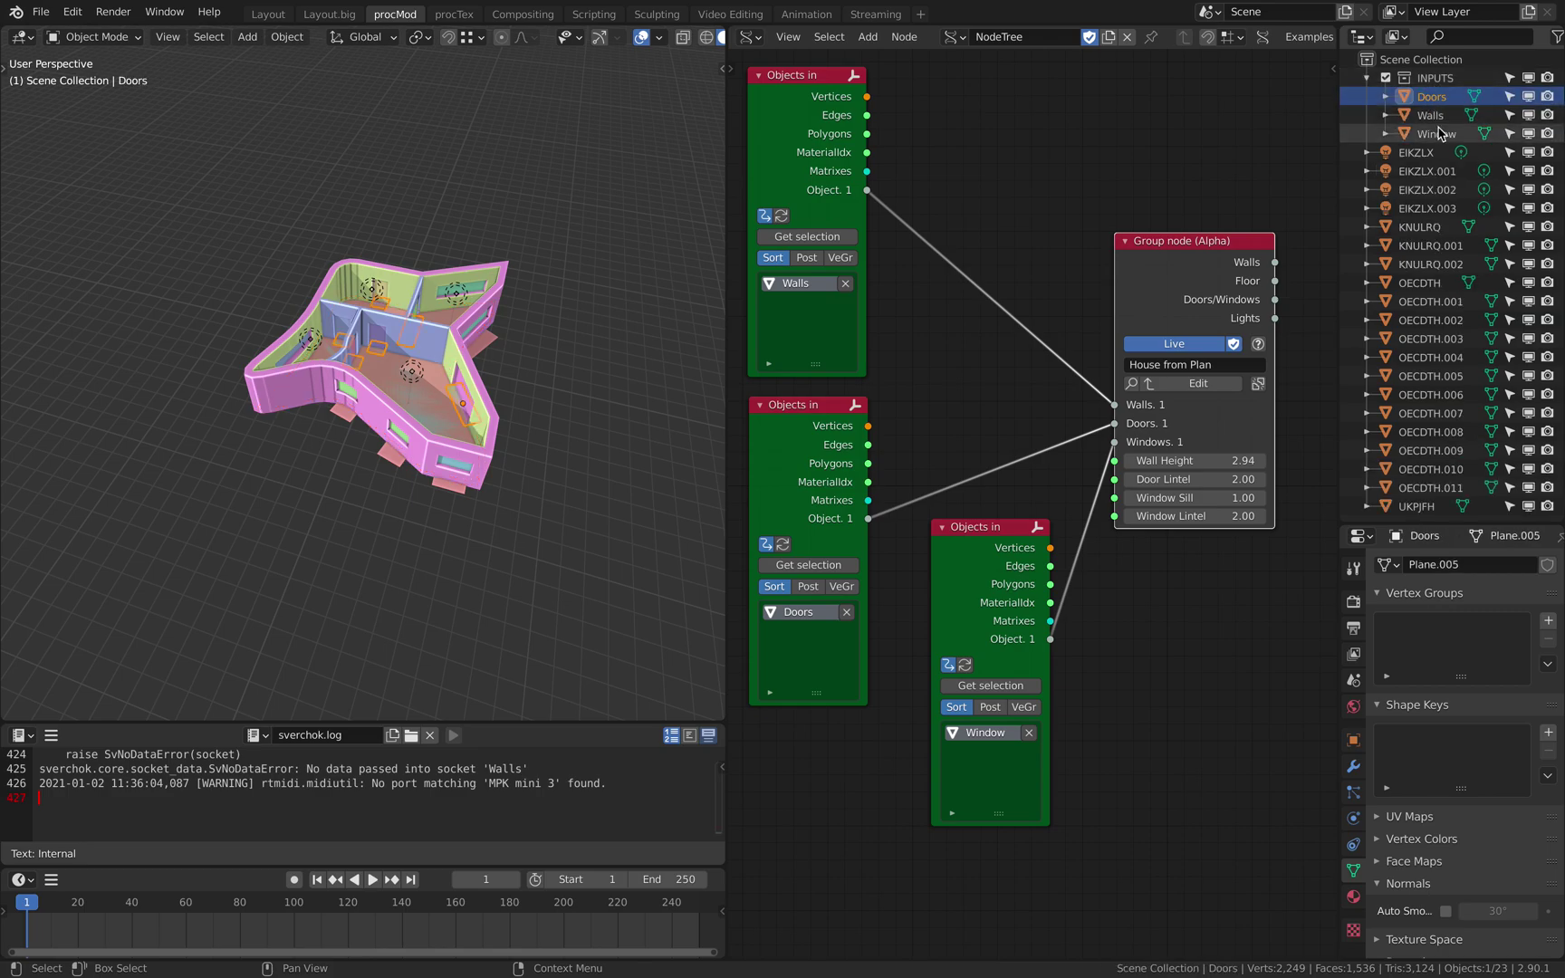
pyautogui.keyDown('shift'); pyautogui.click(1442, 135); pyautogui.keyUp('shift')
pyautogui.press('g')
pyautogui.press('y')
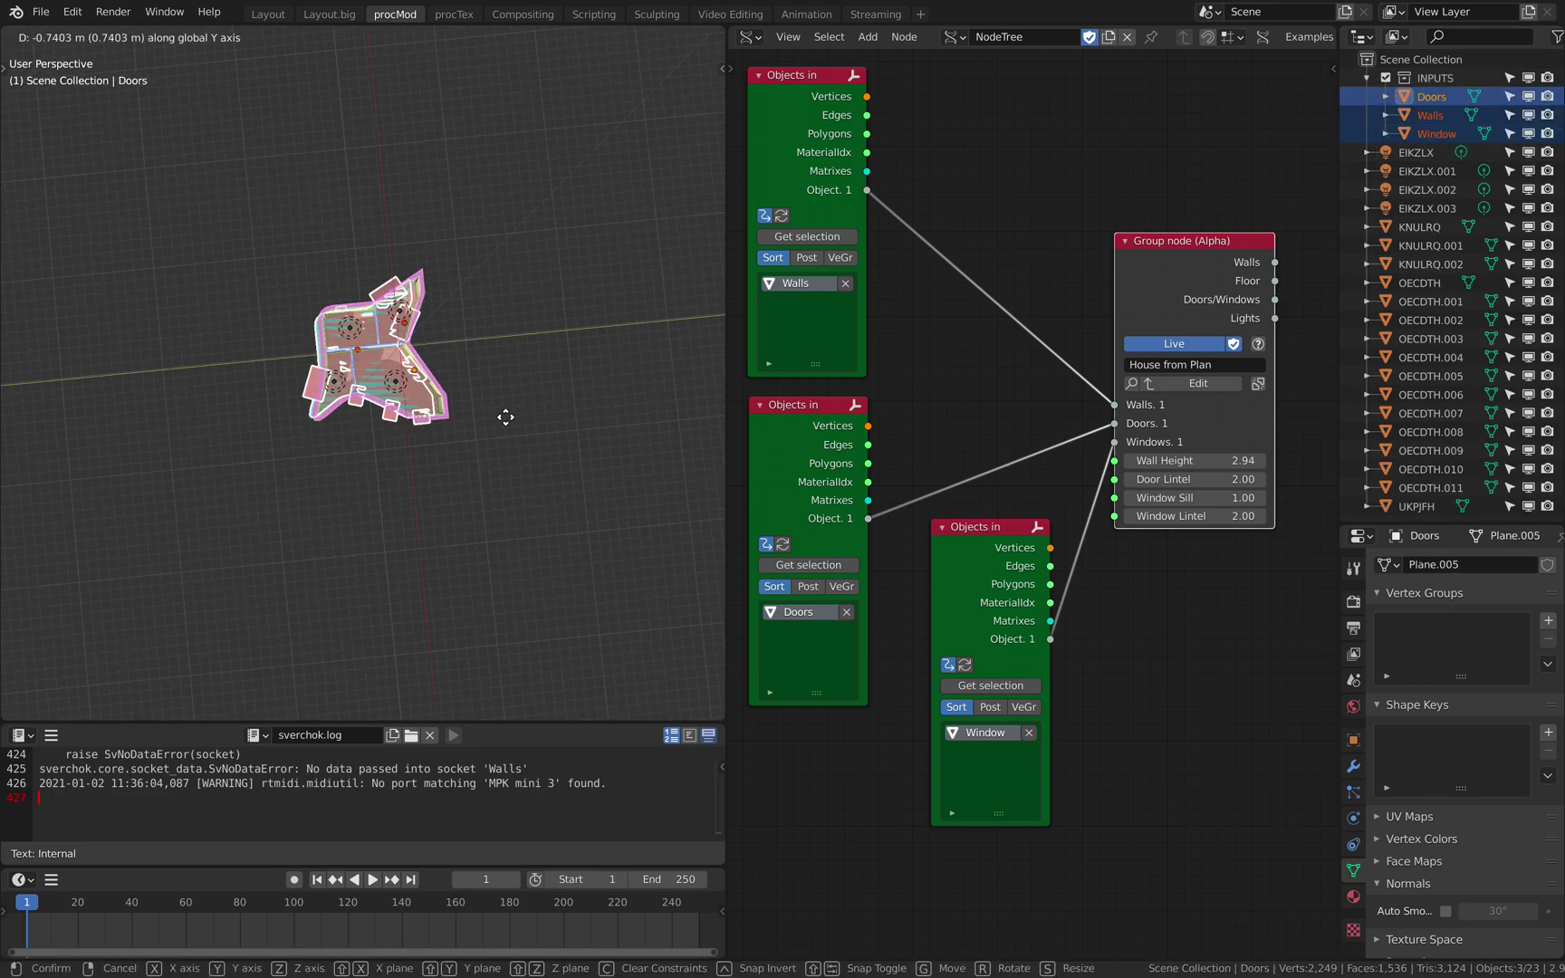
pyautogui.click(352, 430)
pyautogui.press('KP_Decimal')
# - Show the navigation gizmo, widen the 3D viewport and switch it to the top orthographic view
pyautogui.click(601, 40)
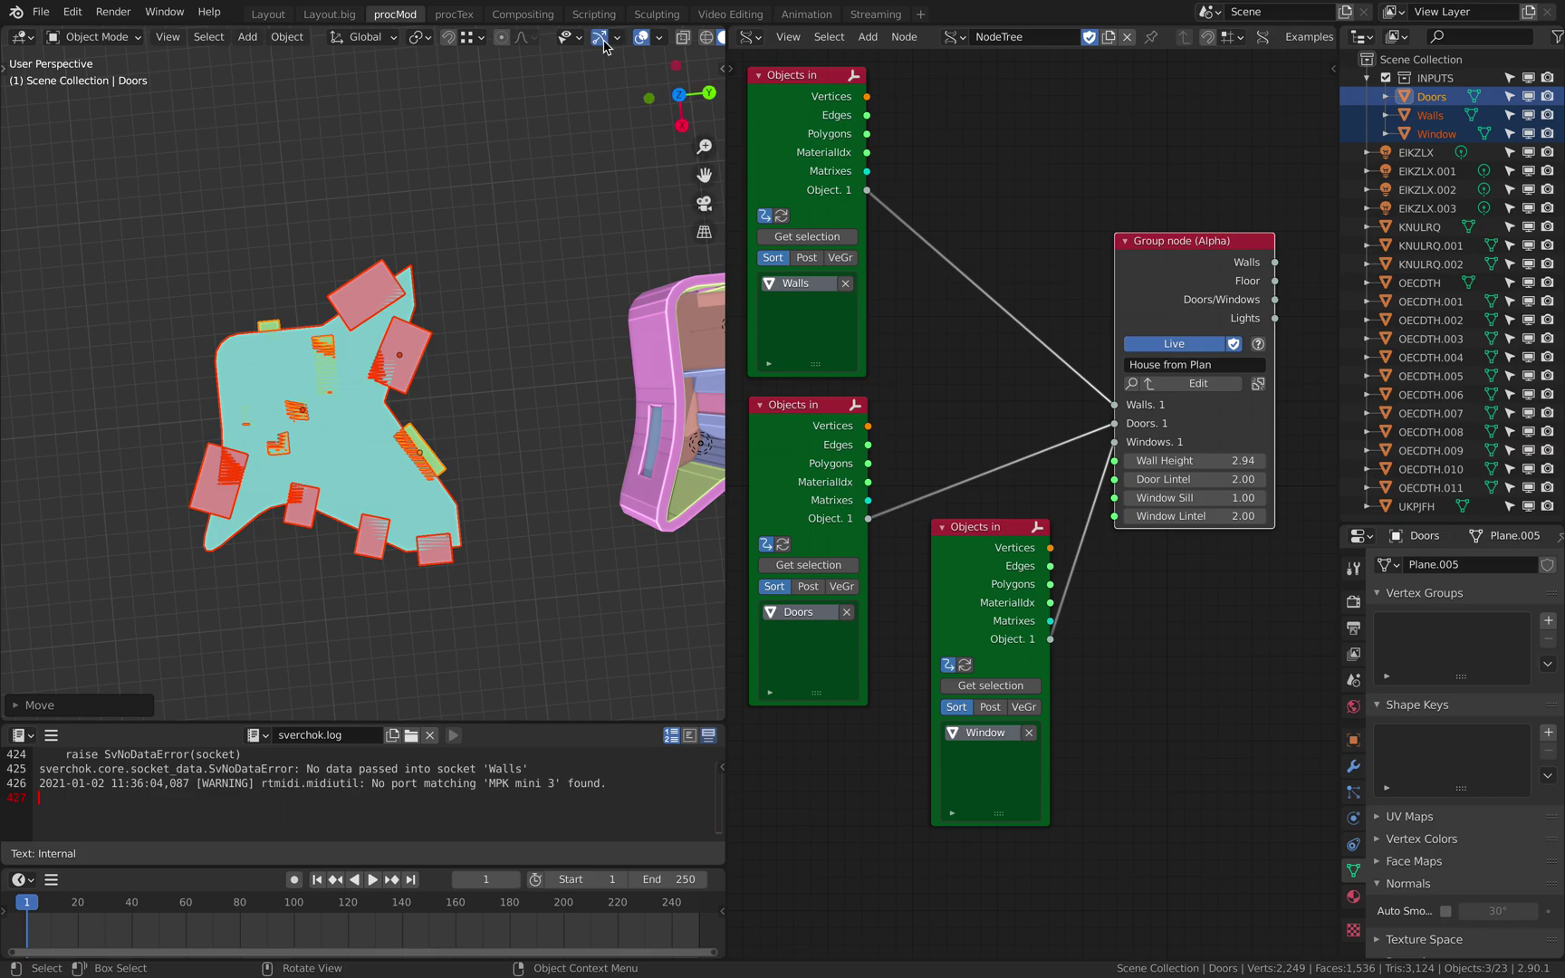
pyautogui.moveTo(726, 103); pyautogui.dragTo(862, 105)
pyautogui.keyDown('shift'); pyautogui.moveTo(755, 100); pyautogui.dragTo(692, 94, button='middle'); pyautogui.keyUp('shift')
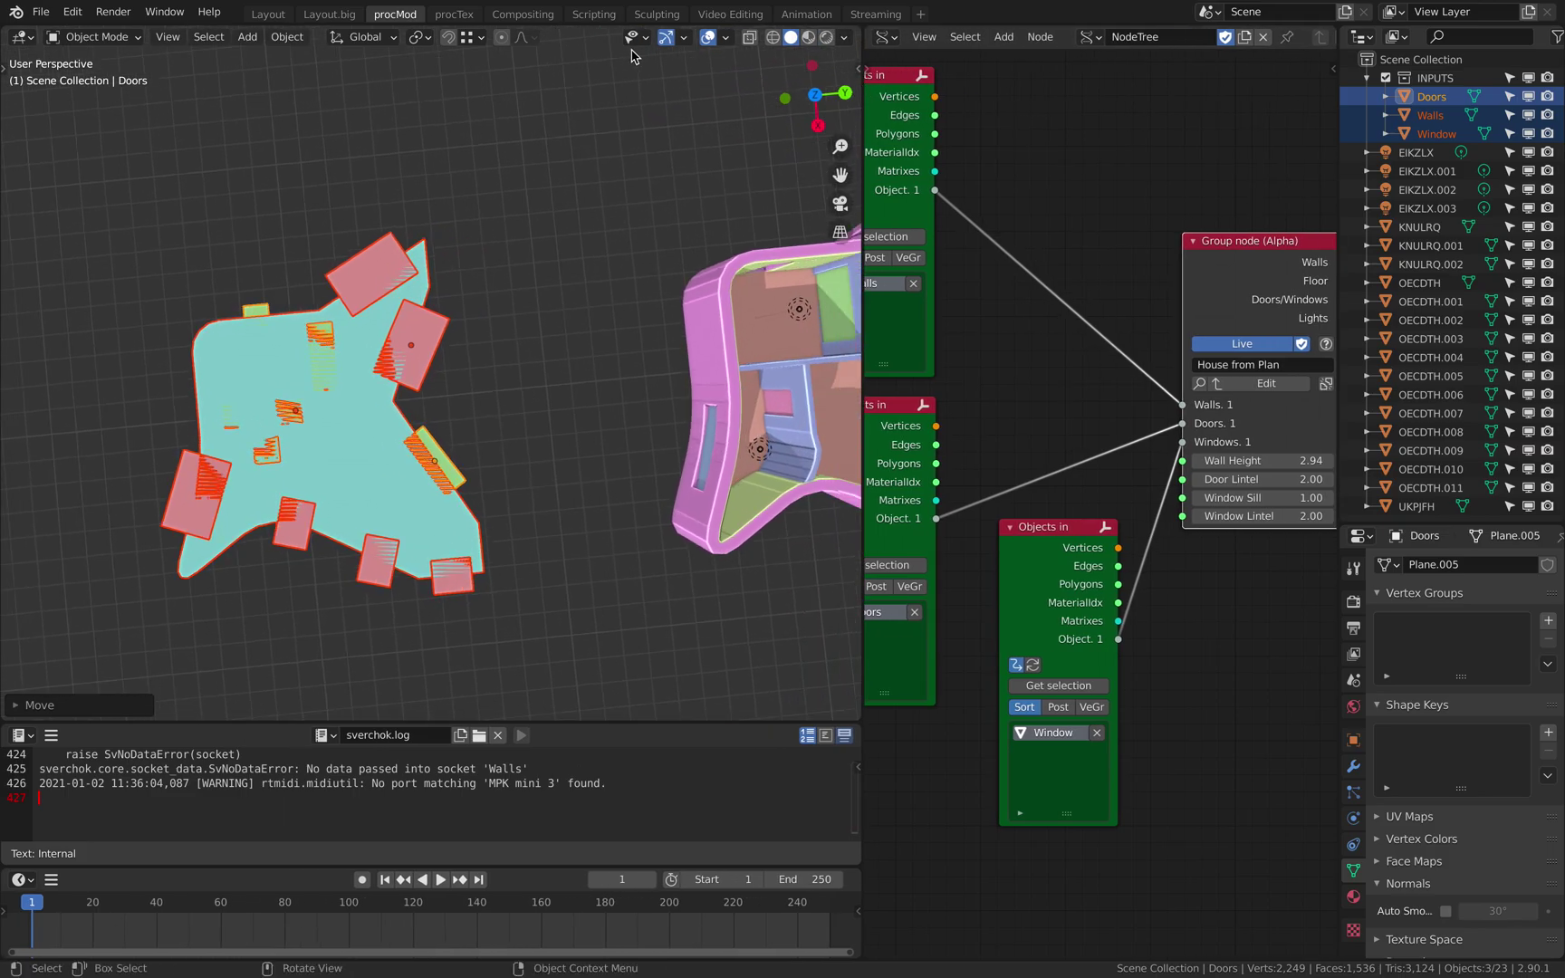
pyautogui.click(666, 39)
pyautogui.click(667, 39)
pyautogui.click(813, 95)
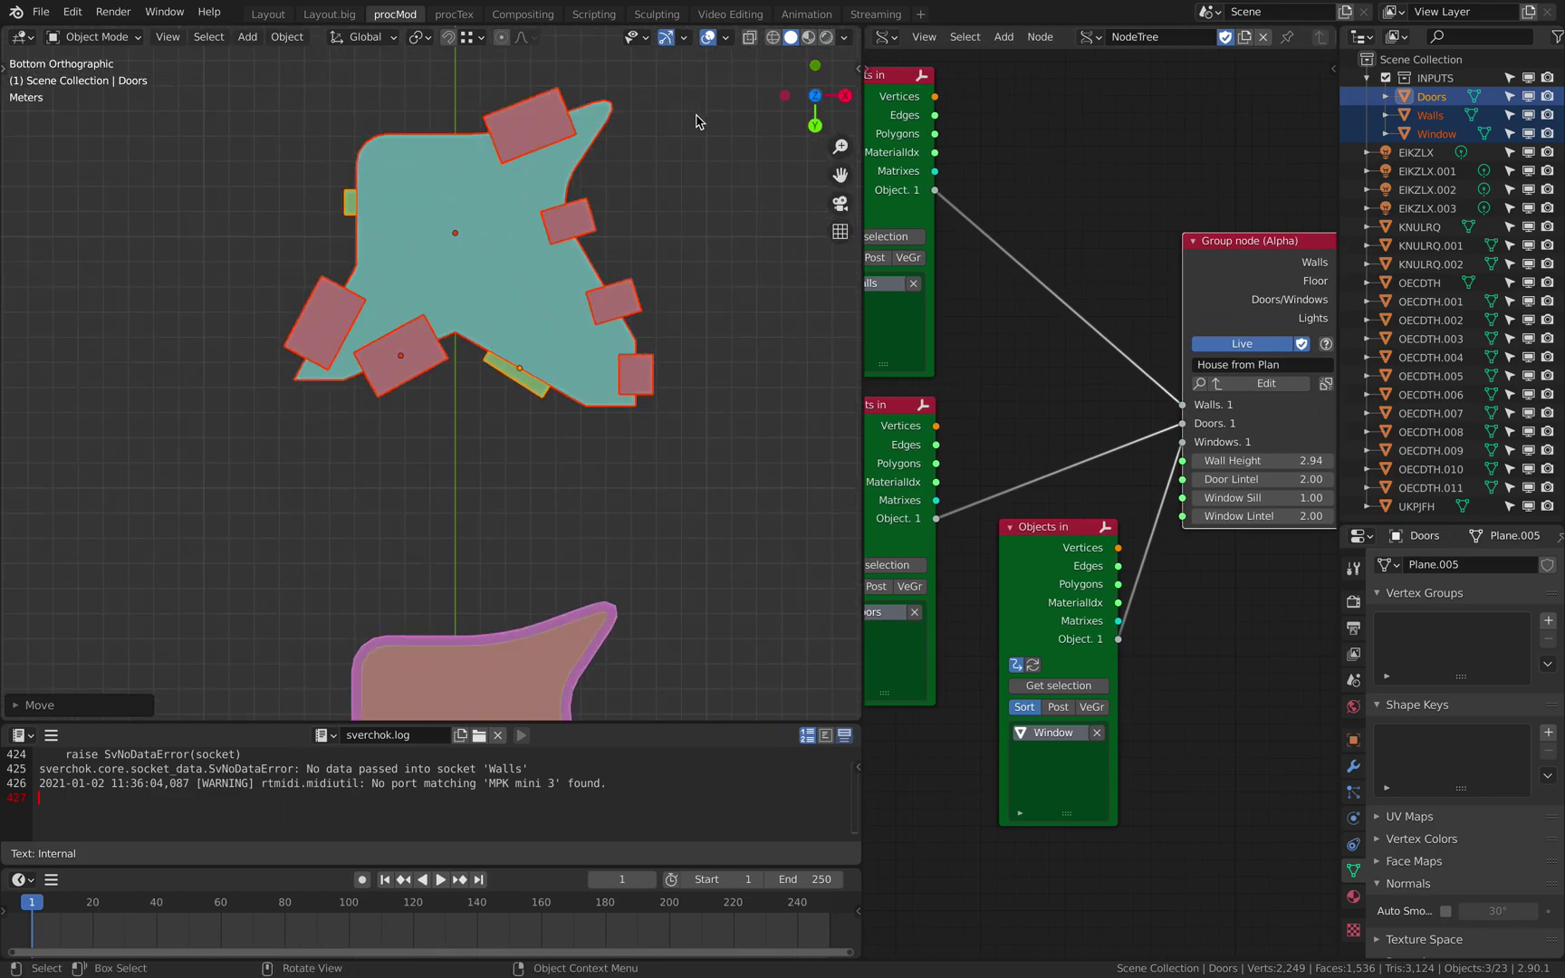
pyautogui.click(814, 95)
# - Move the Walls floor plan sideways so that it lies clear of the door and window planes
pyautogui.click(532, 228)
pyautogui.scroll(-2, 537, 326)
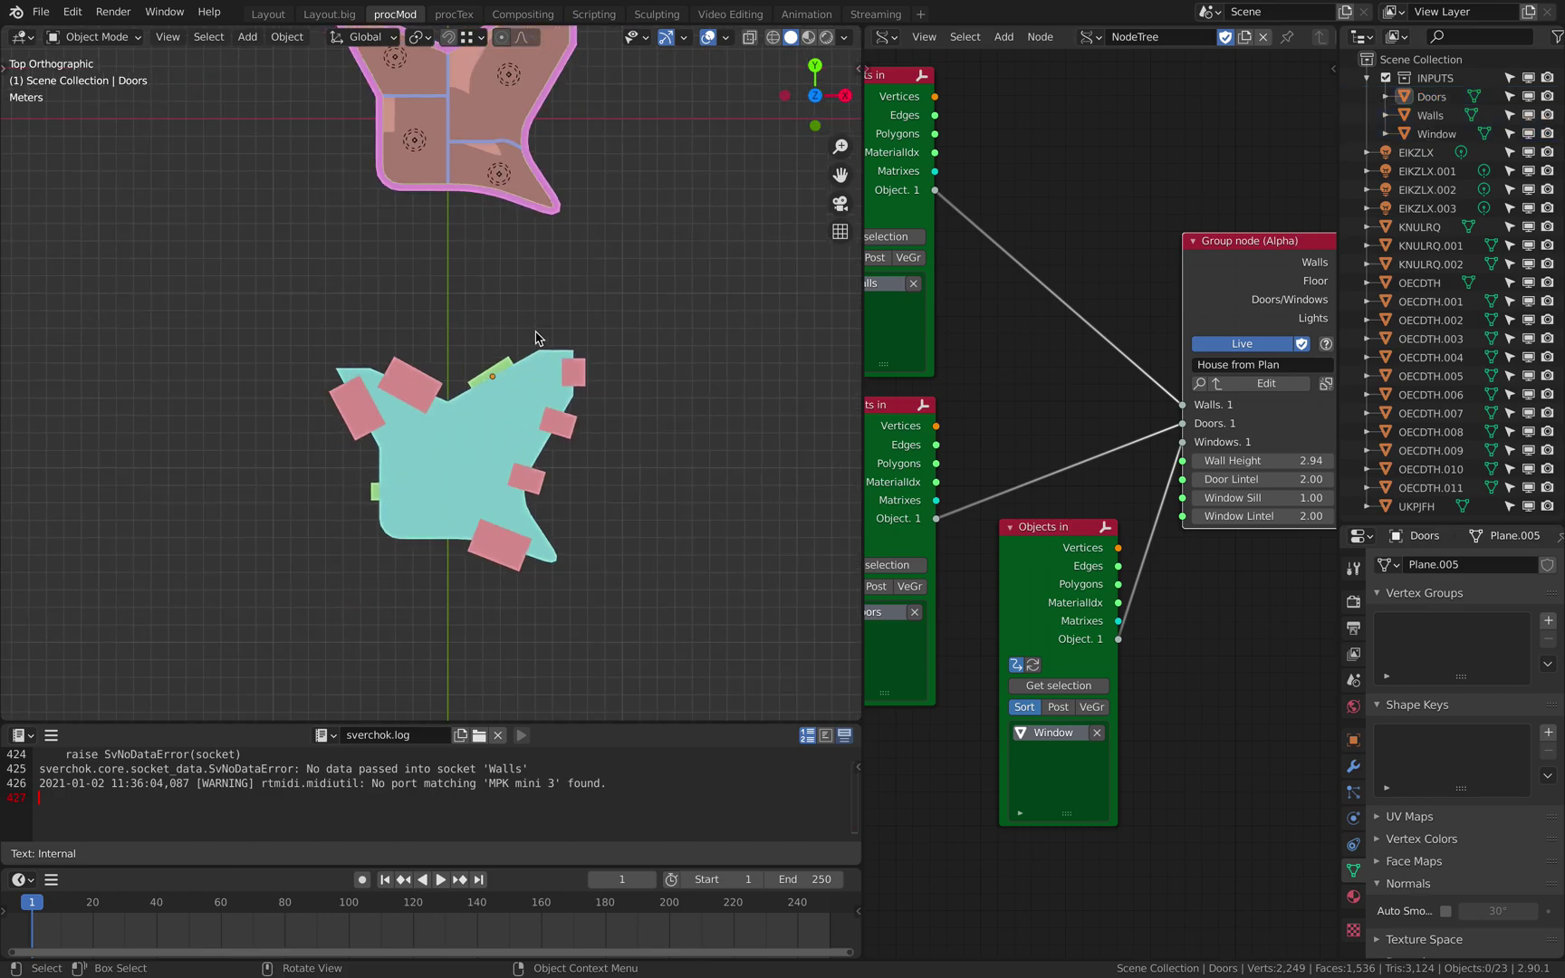
pyautogui.keyDown('shift'); pyautogui.moveTo(573, 389); pyautogui.dragTo(519, 351, button='middle'); pyautogui.keyUp('shift')
pyautogui.moveTo(530, 353); pyautogui.dragTo(271, 355)
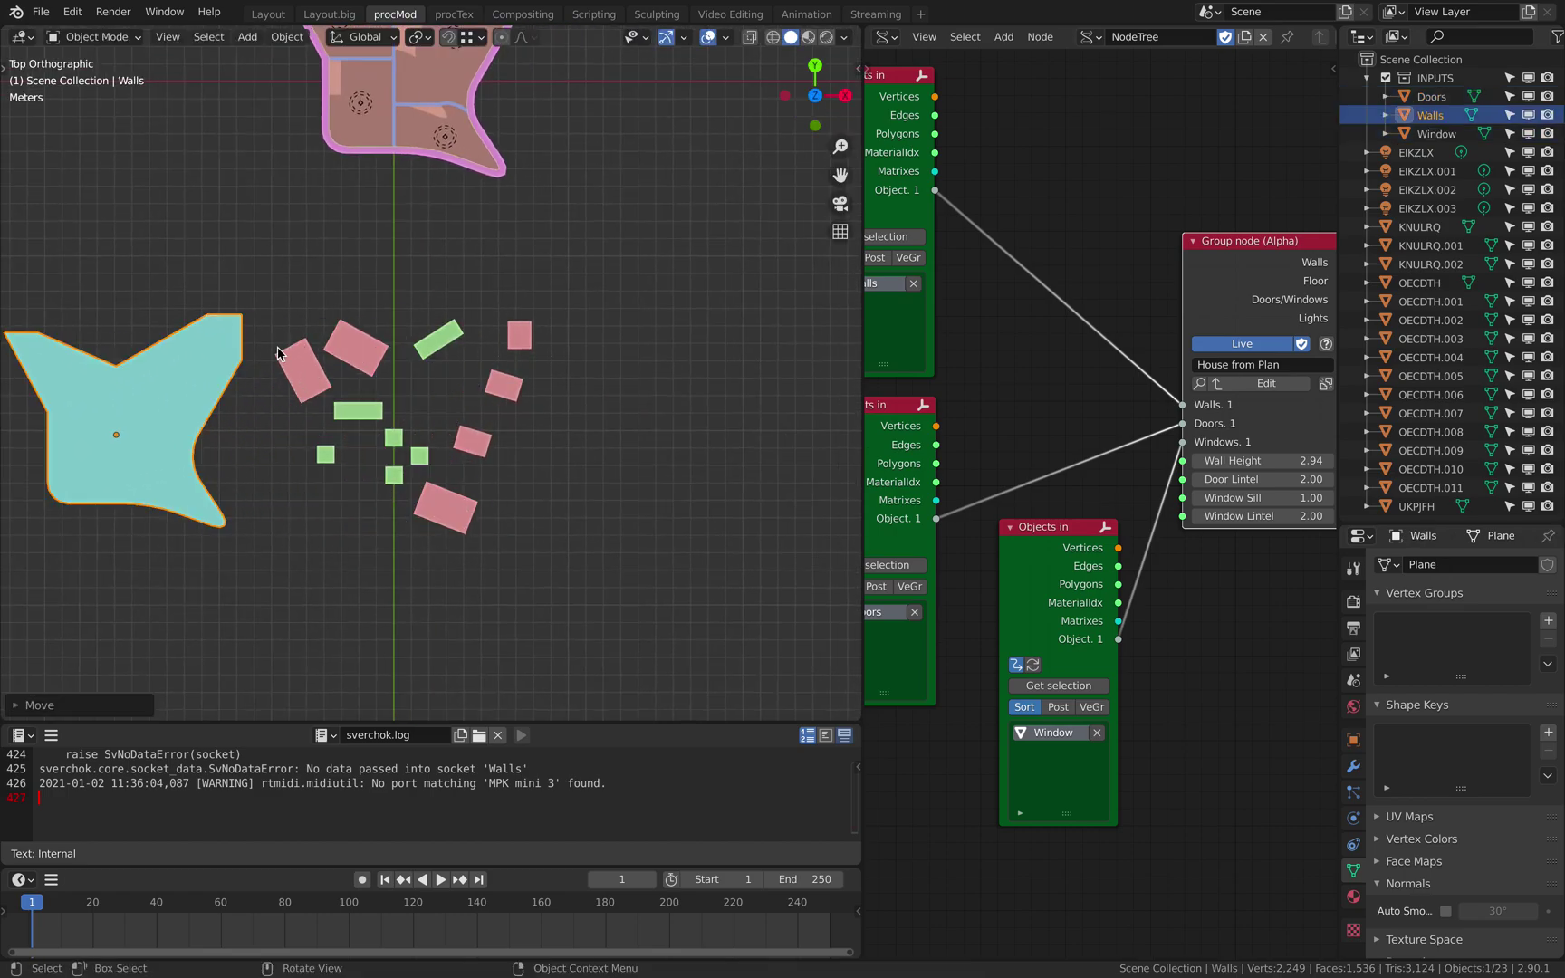
pyautogui.keyDown('shift'); pyautogui.moveTo(251, 363); pyautogui.dragTo(344, 376, button='middle'); pyautogui.keyUp('shift')
pyautogui.scroll(2, 294, 412)
pyautogui.scroll(-1, 221, 360)
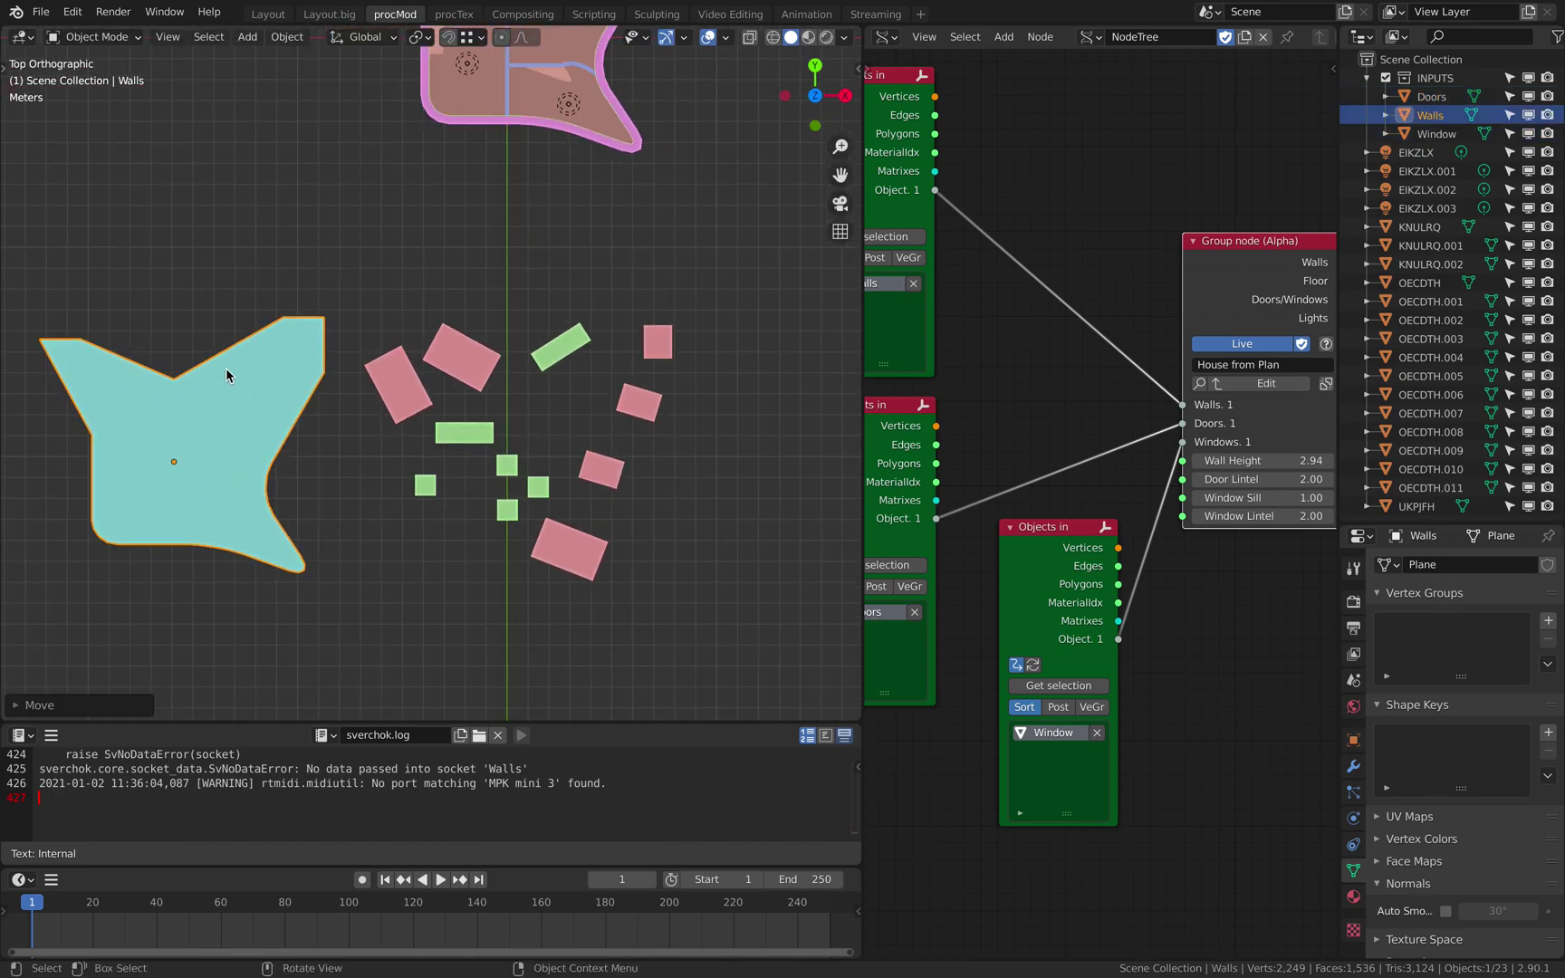
# - Highlight the Window planes and the Doors planes alternately, and all three input objects together, to see what each contains
pyautogui.click(399, 401)
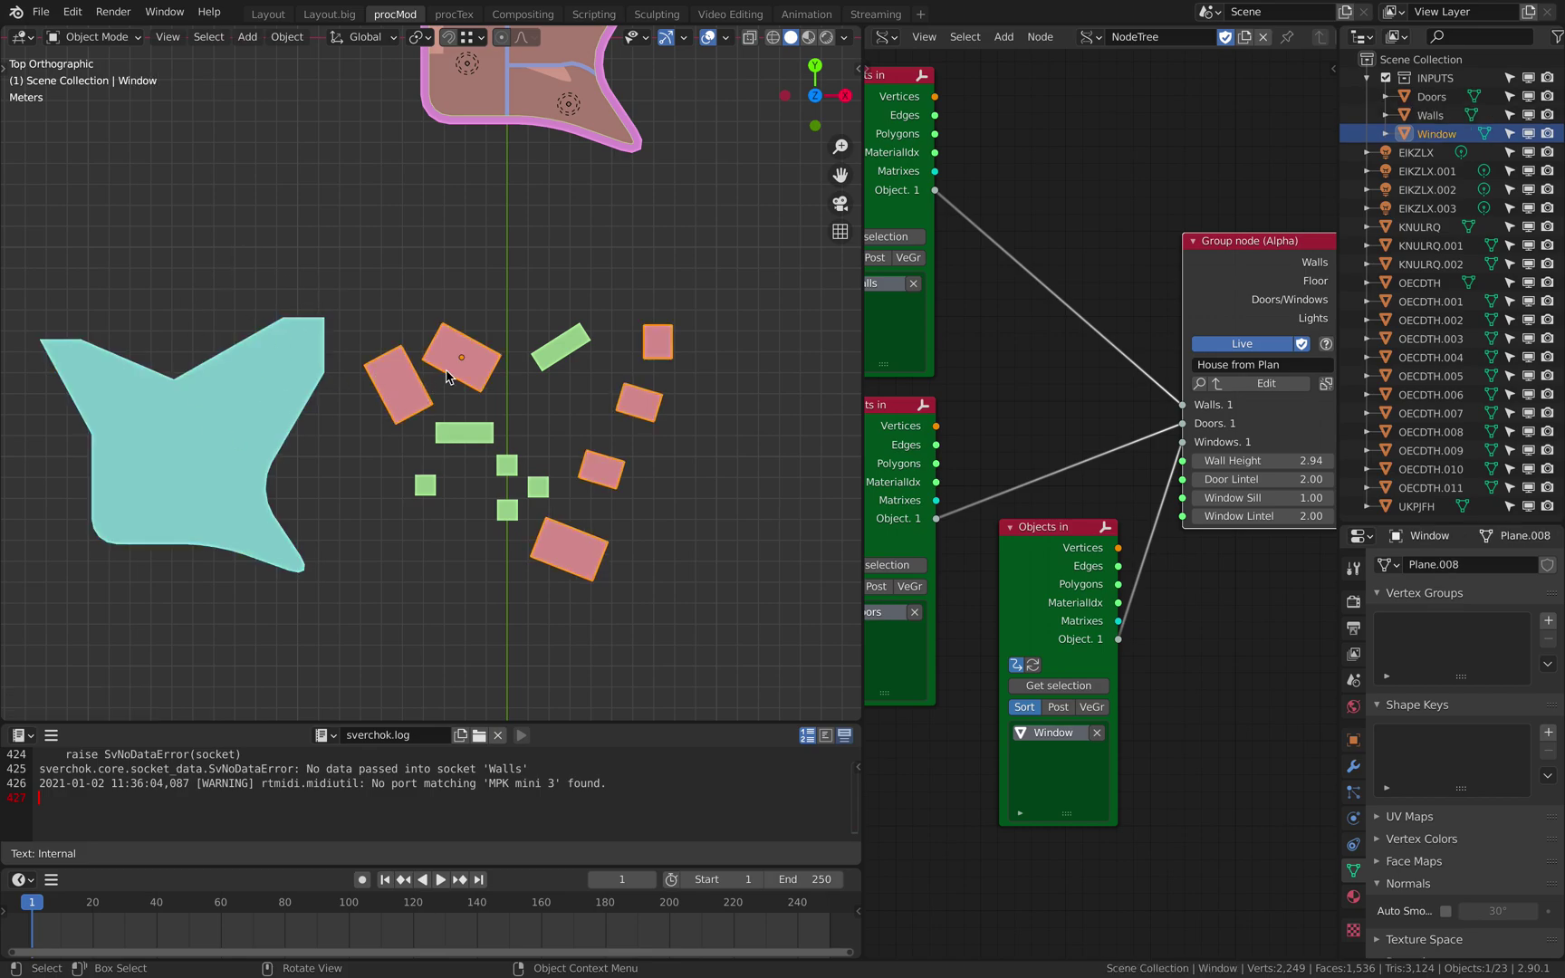
pyautogui.scroll(2, 596, 373)
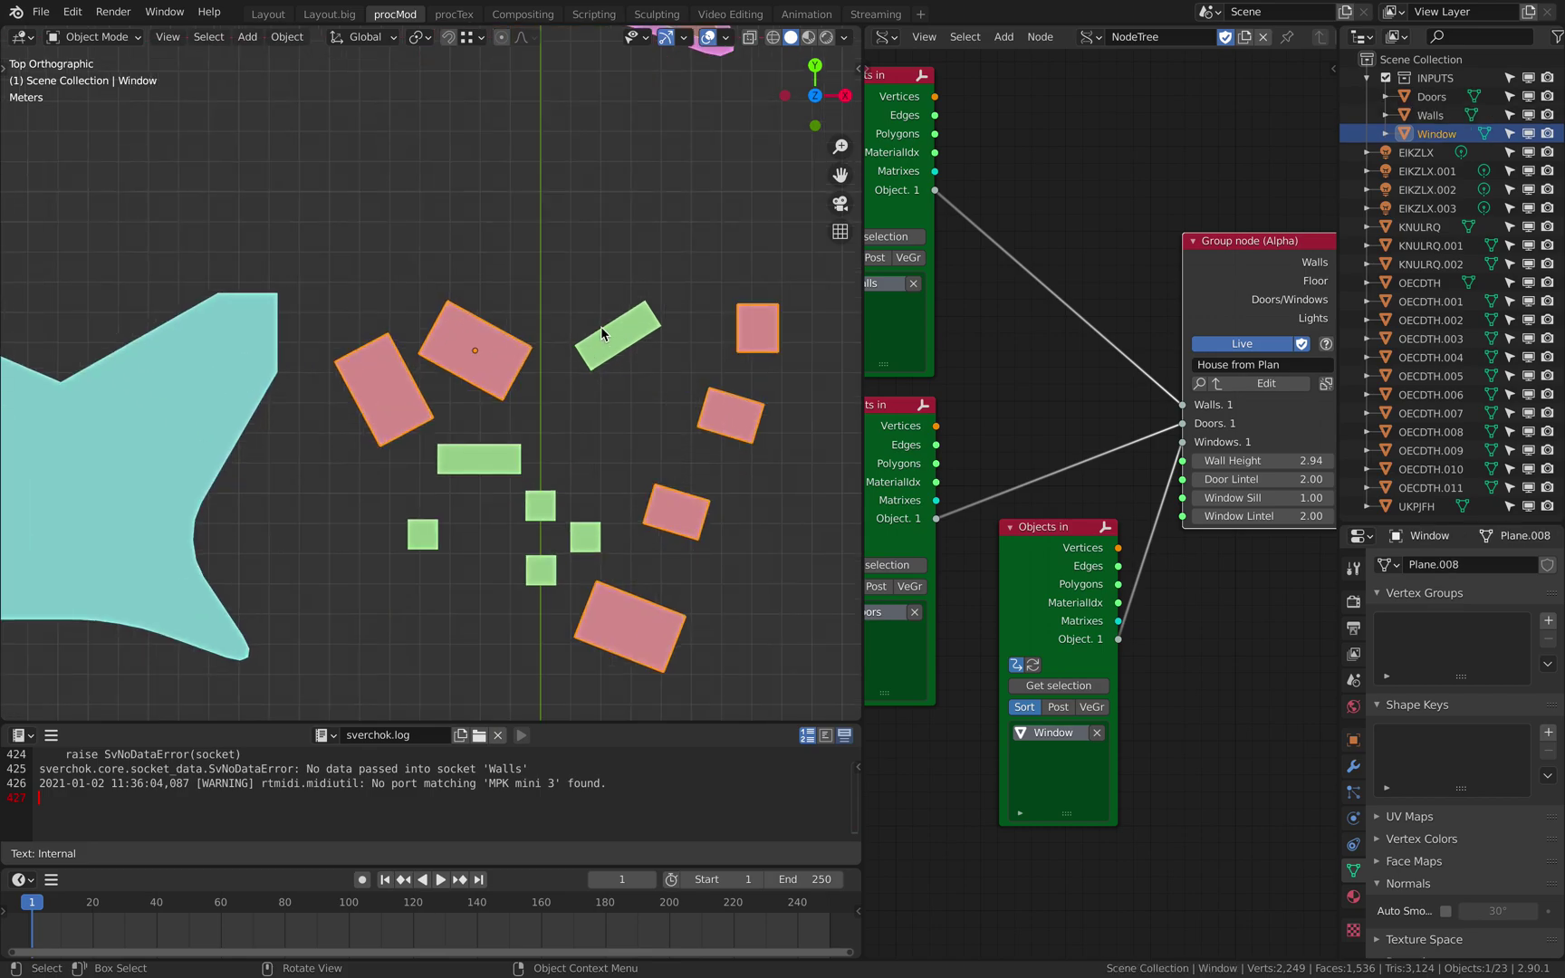
pyautogui.click(615, 342)
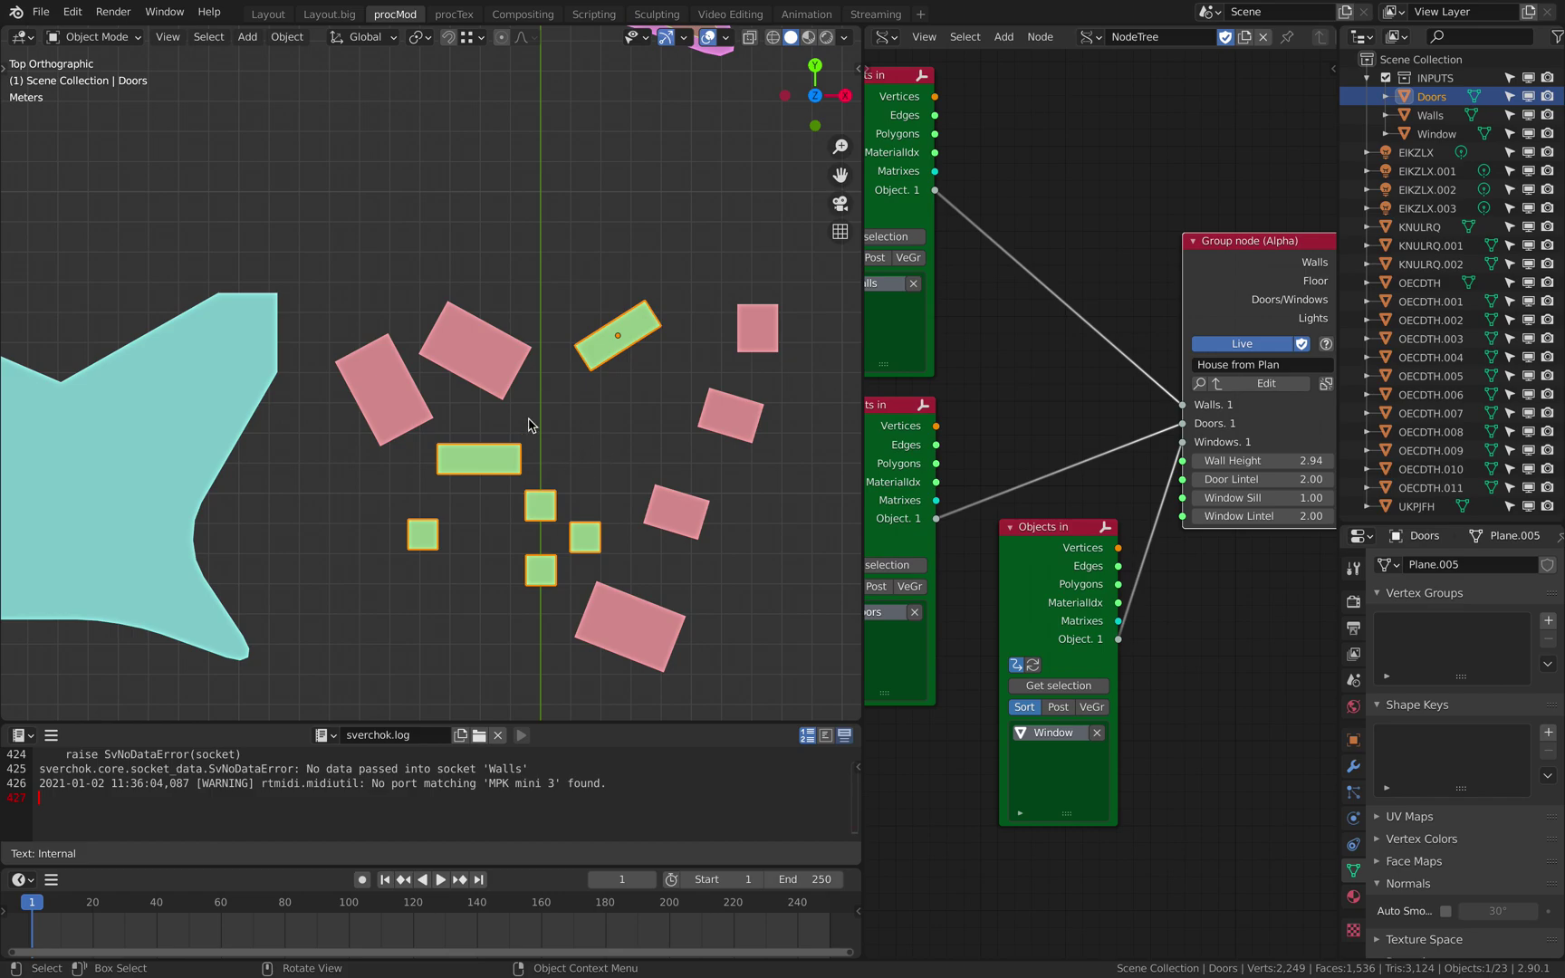
pyautogui.scroll(-1, 616, 408)
pyautogui.click(674, 422)
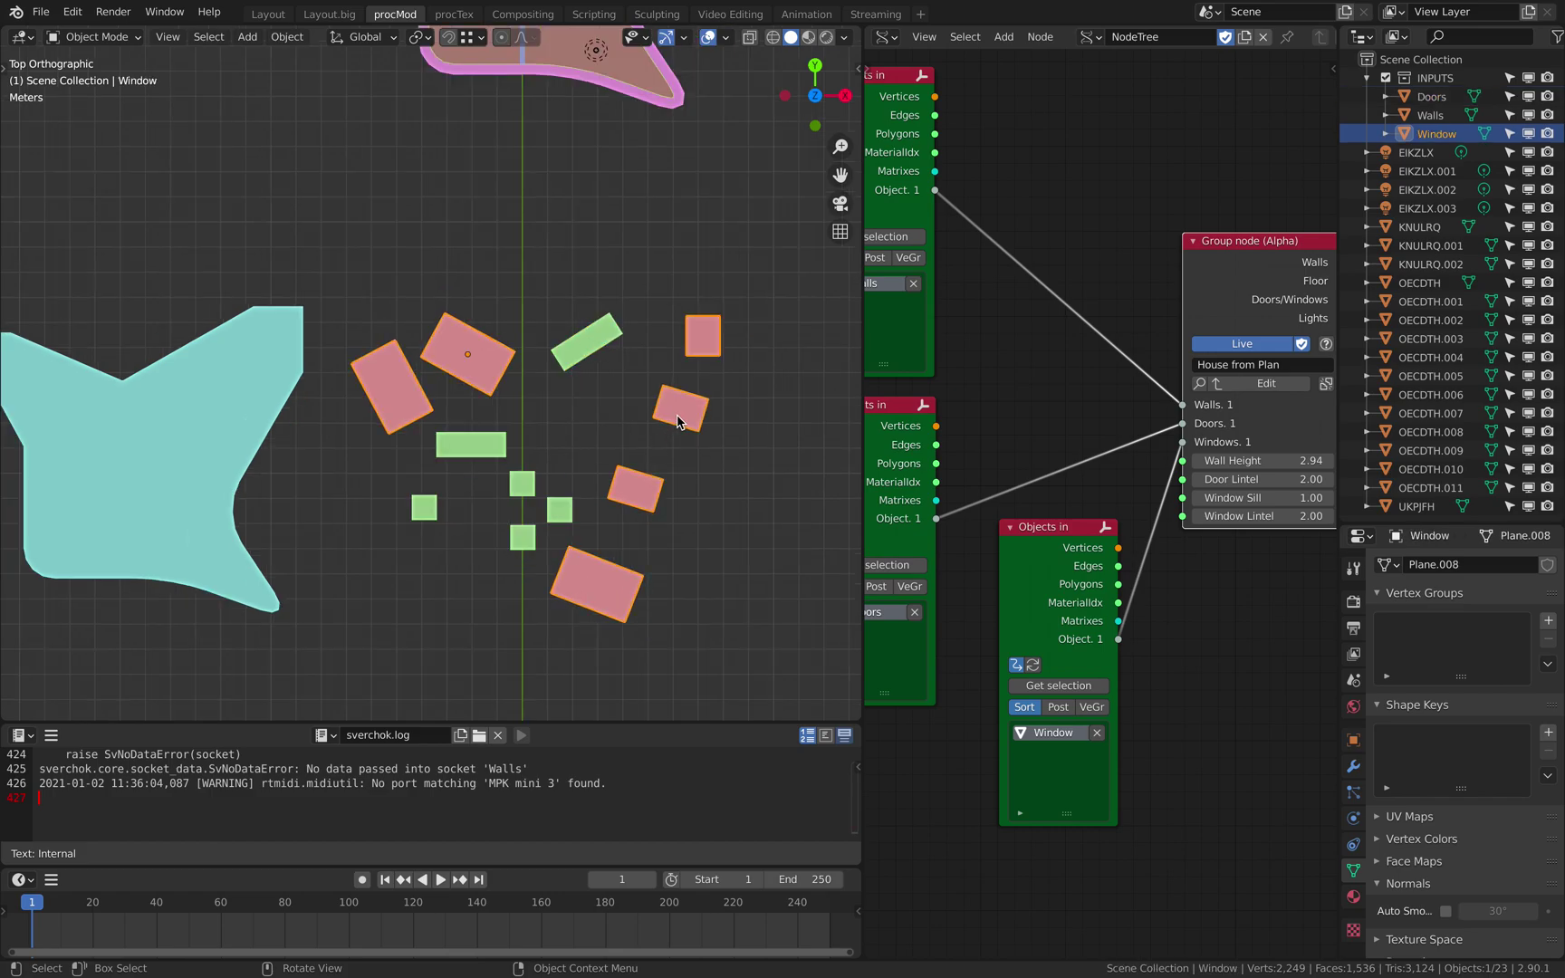
pyautogui.click(591, 348)
pyautogui.scroll(-2, 546, 323)
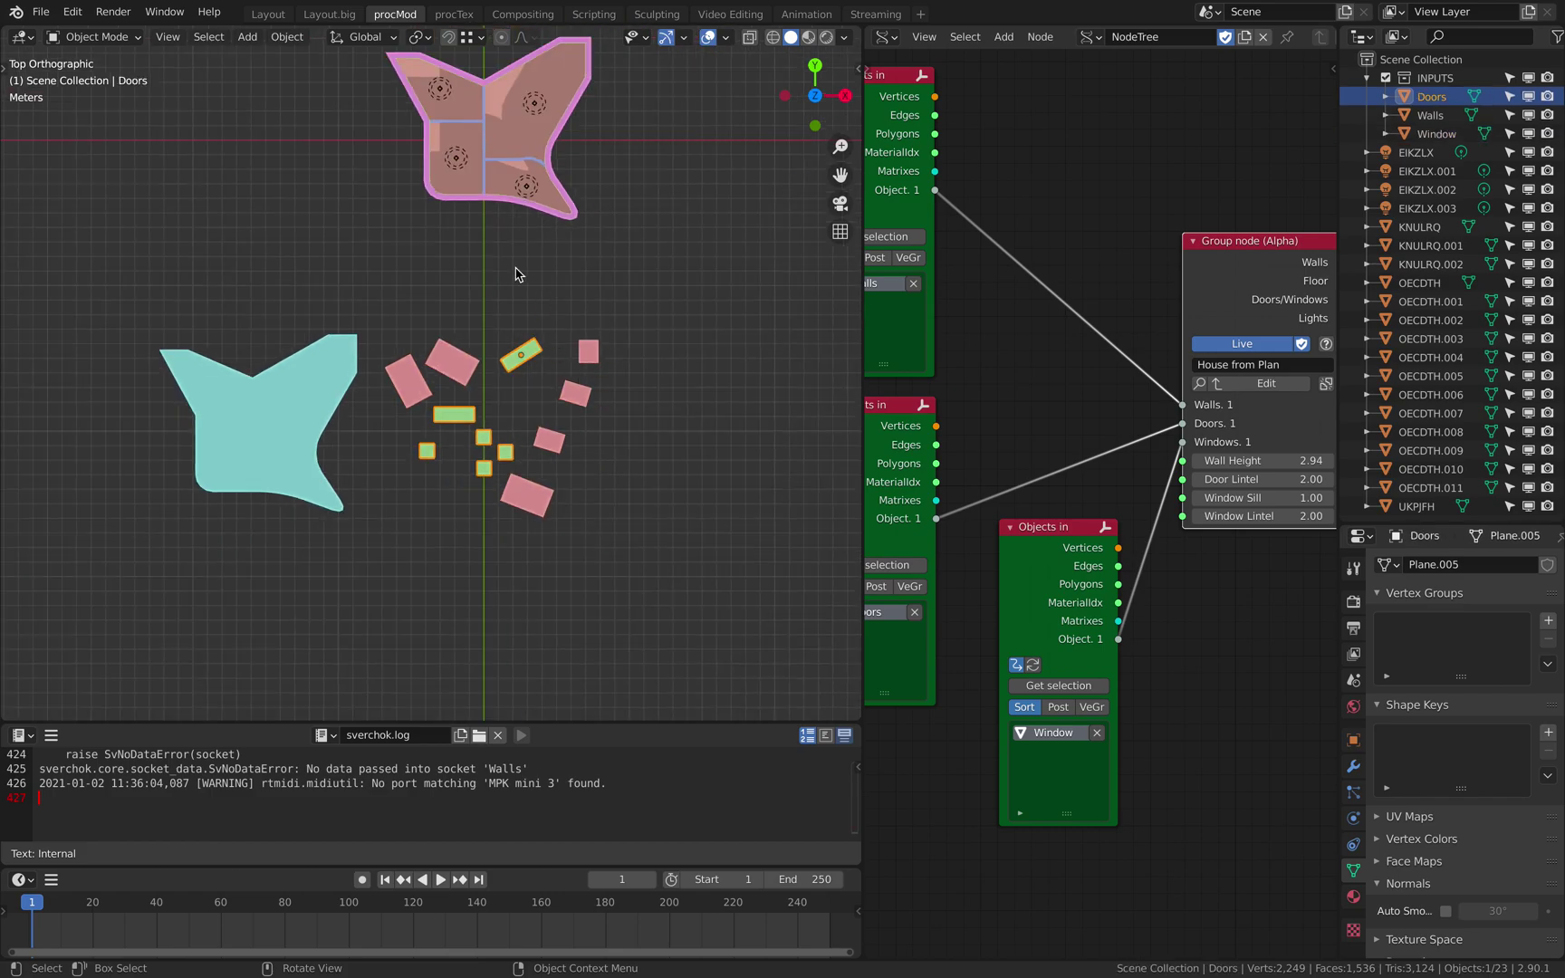
pyautogui.keyDown('shift'); pyautogui.moveTo(519, 198); pyautogui.dragTo(514, 200, button='middle'); pyautogui.keyUp('shift')
pyautogui.click(385, 294)
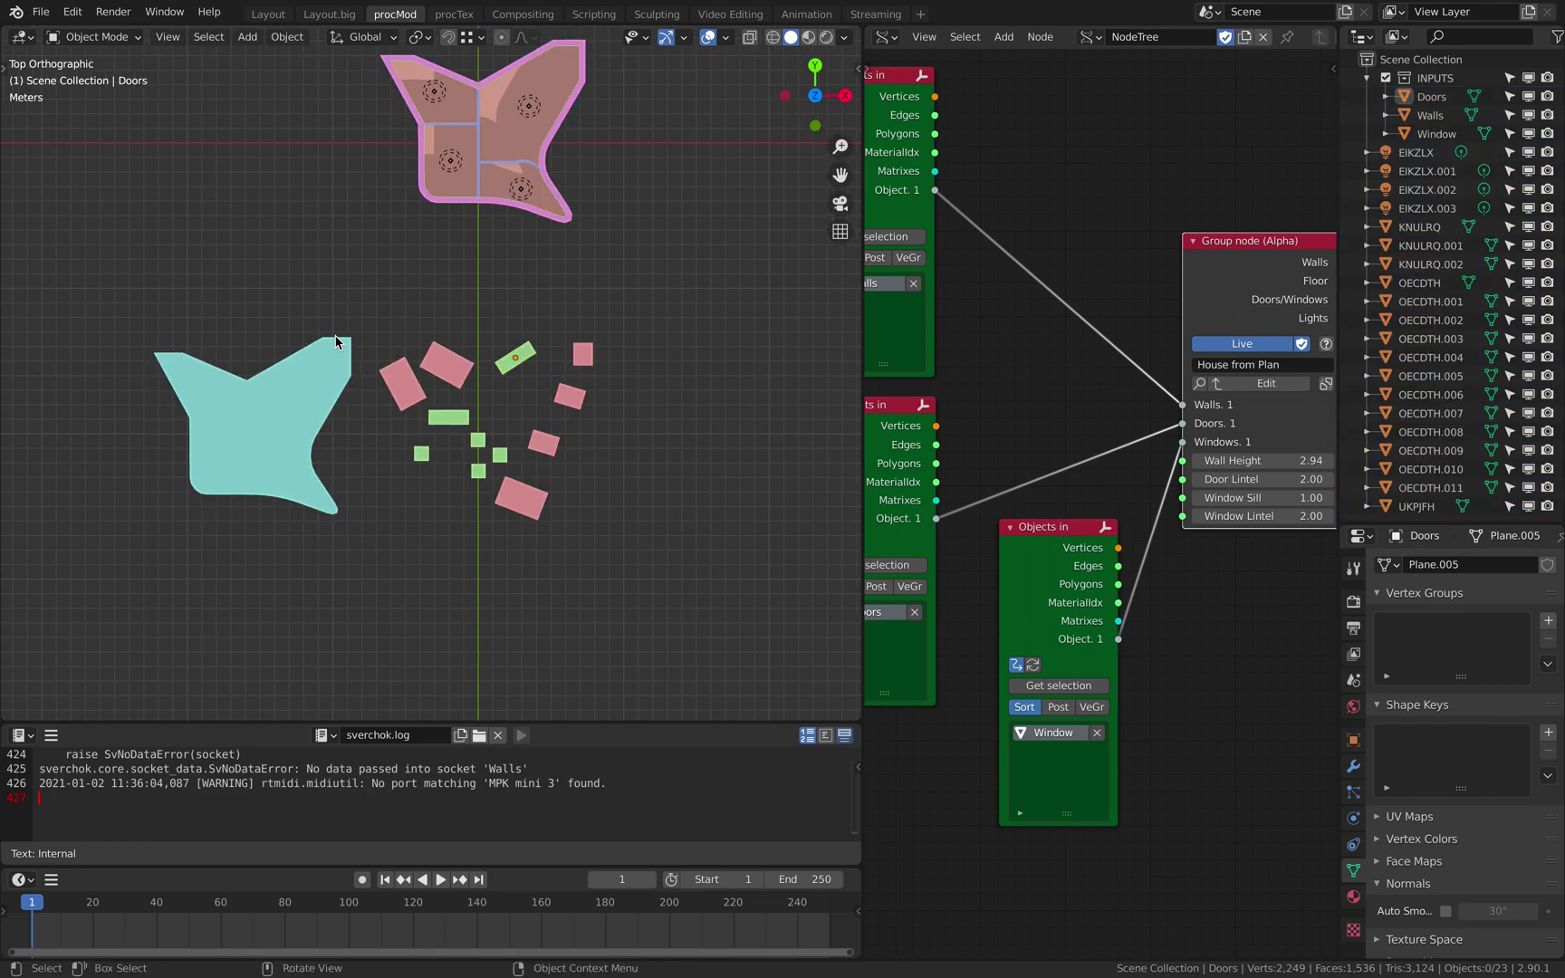
pyautogui.moveTo(257, 318); pyautogui.dragTo(612, 541)
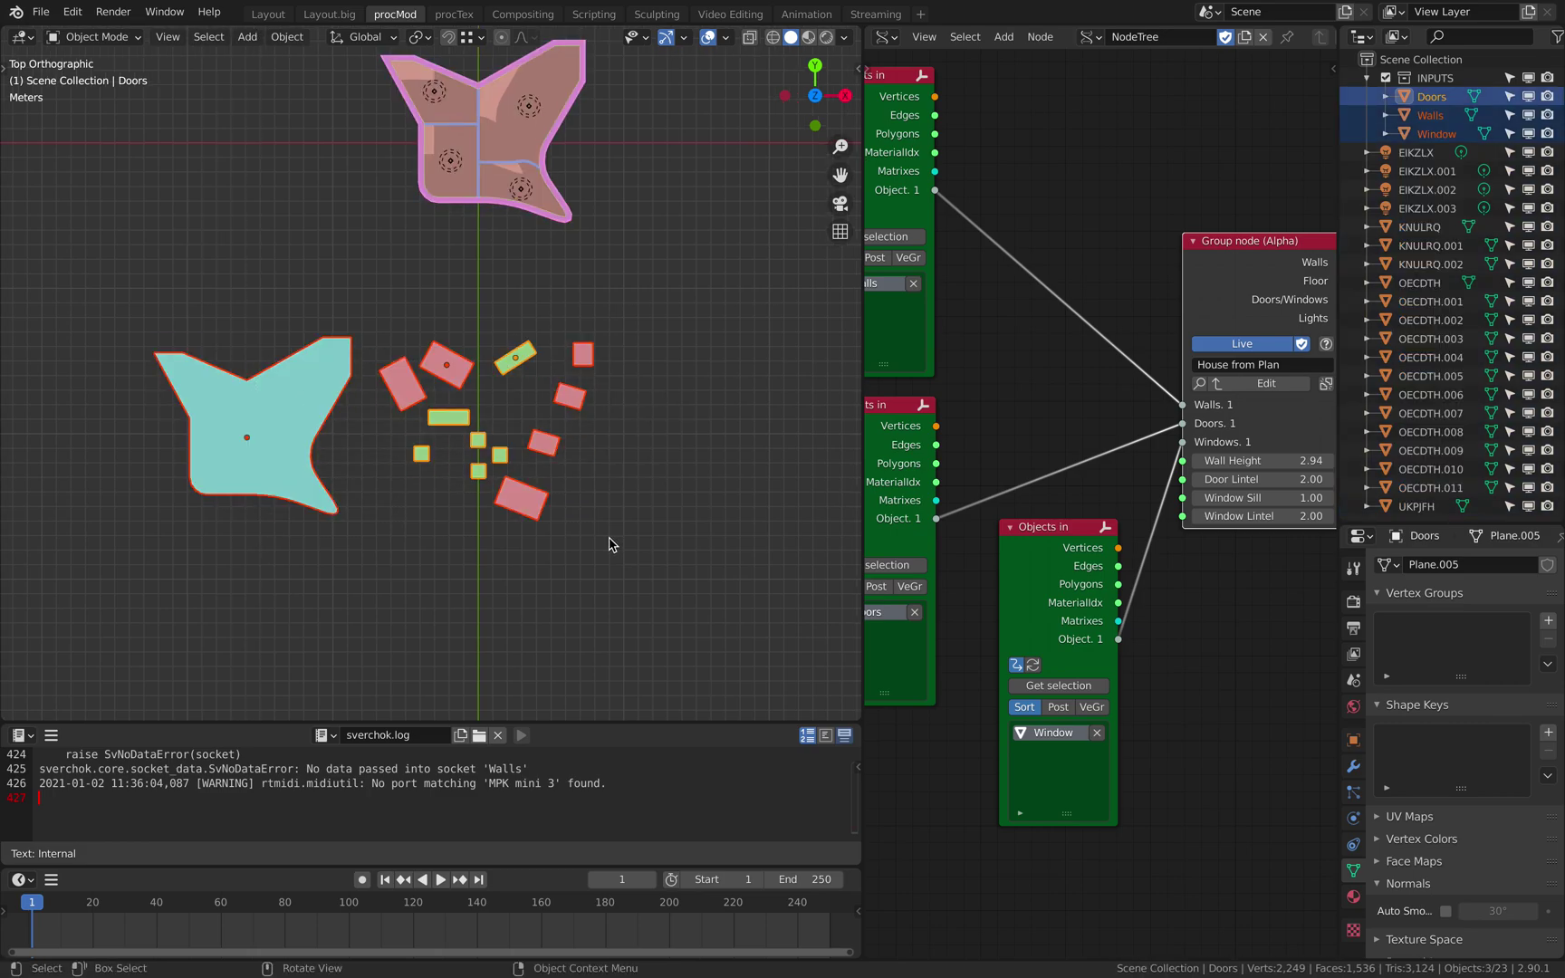
pyautogui.click(631, 376)
# - Add a mesh plane and place it in the empty area beside the generated house
pyautogui.keyDown('shift'); pyautogui.moveTo(631, 374); pyautogui.dragTo(465, 423, button='middle'); pyautogui.keyUp('shift')
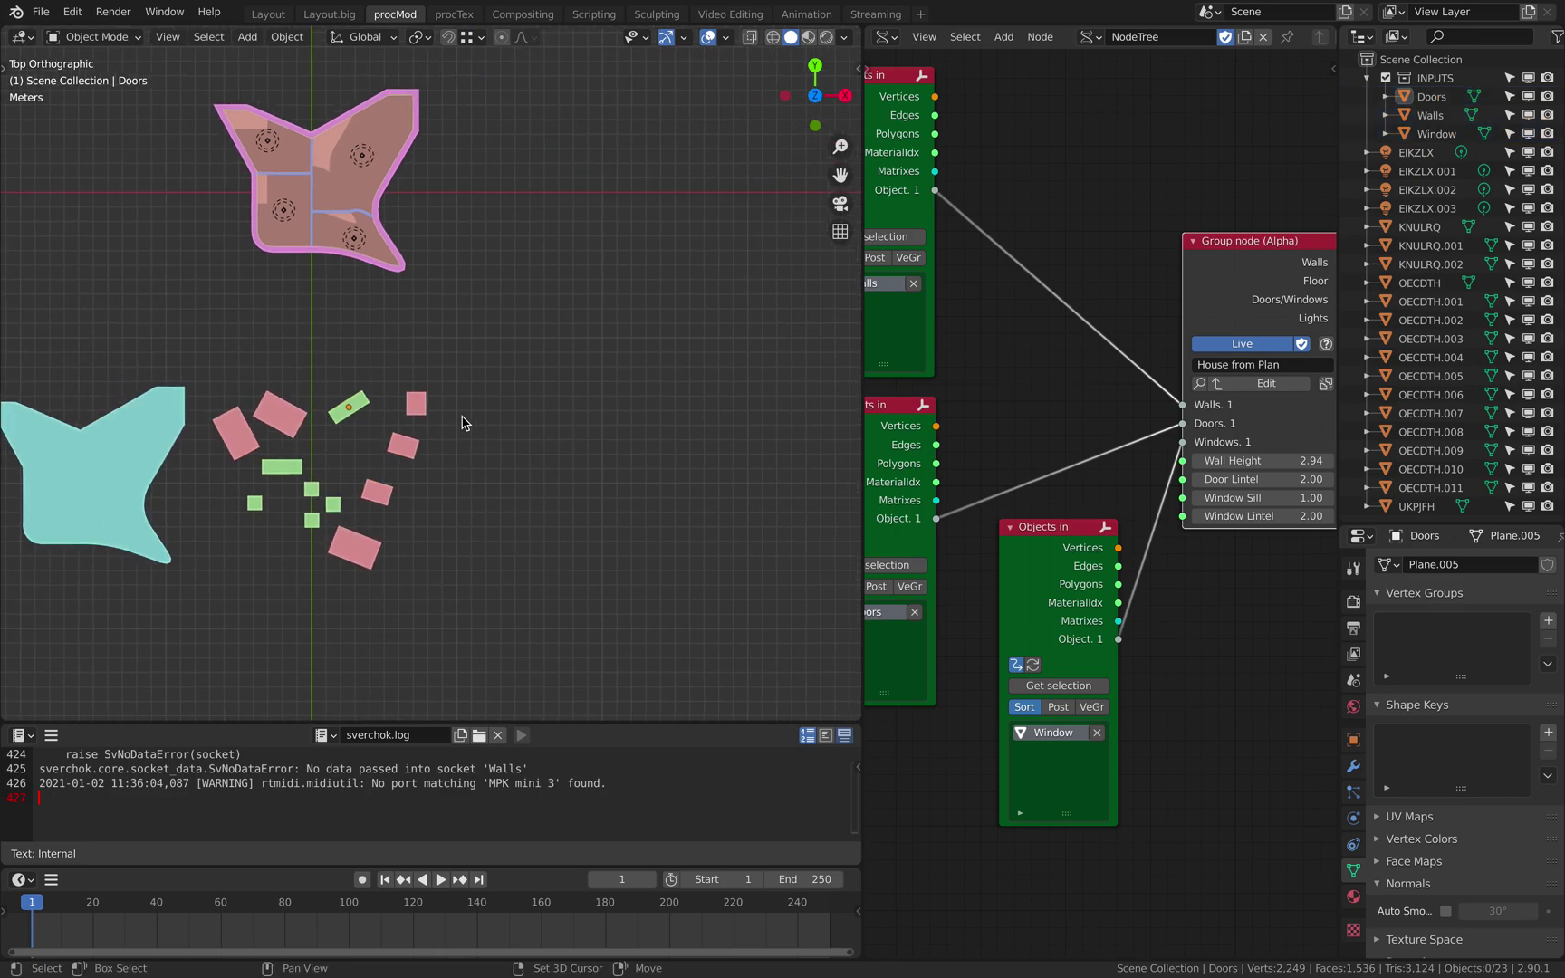
pyautogui.hotkey('shift', 'a')
pyautogui.moveTo(527, 308)
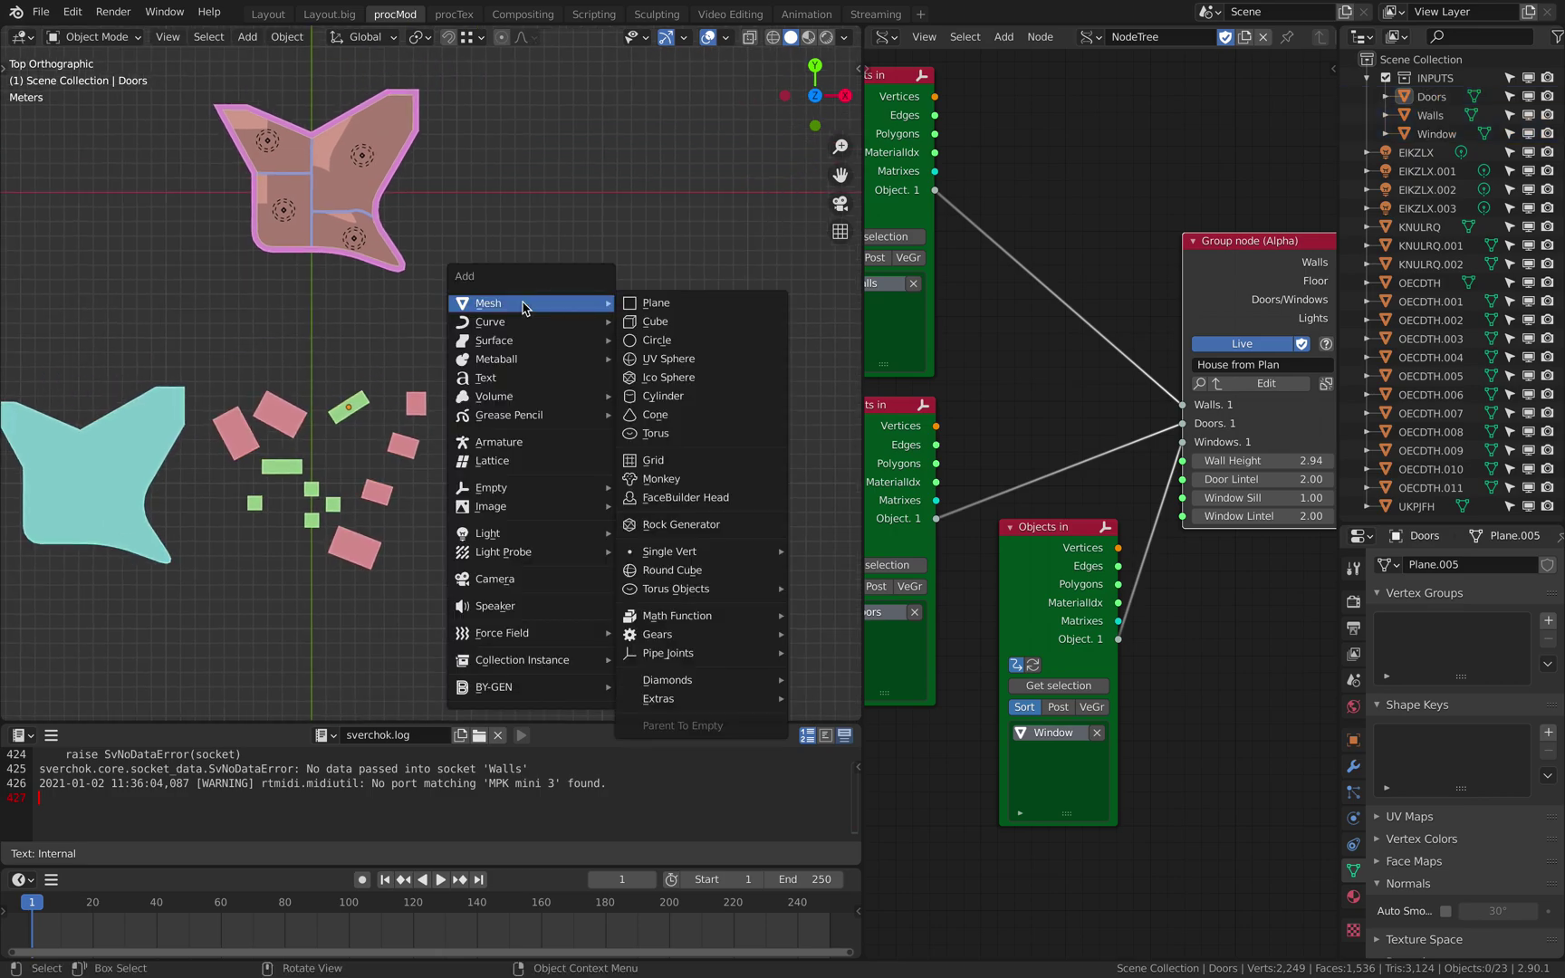
pyautogui.click(652, 303)
pyautogui.press('g')
pyautogui.click(589, 338)
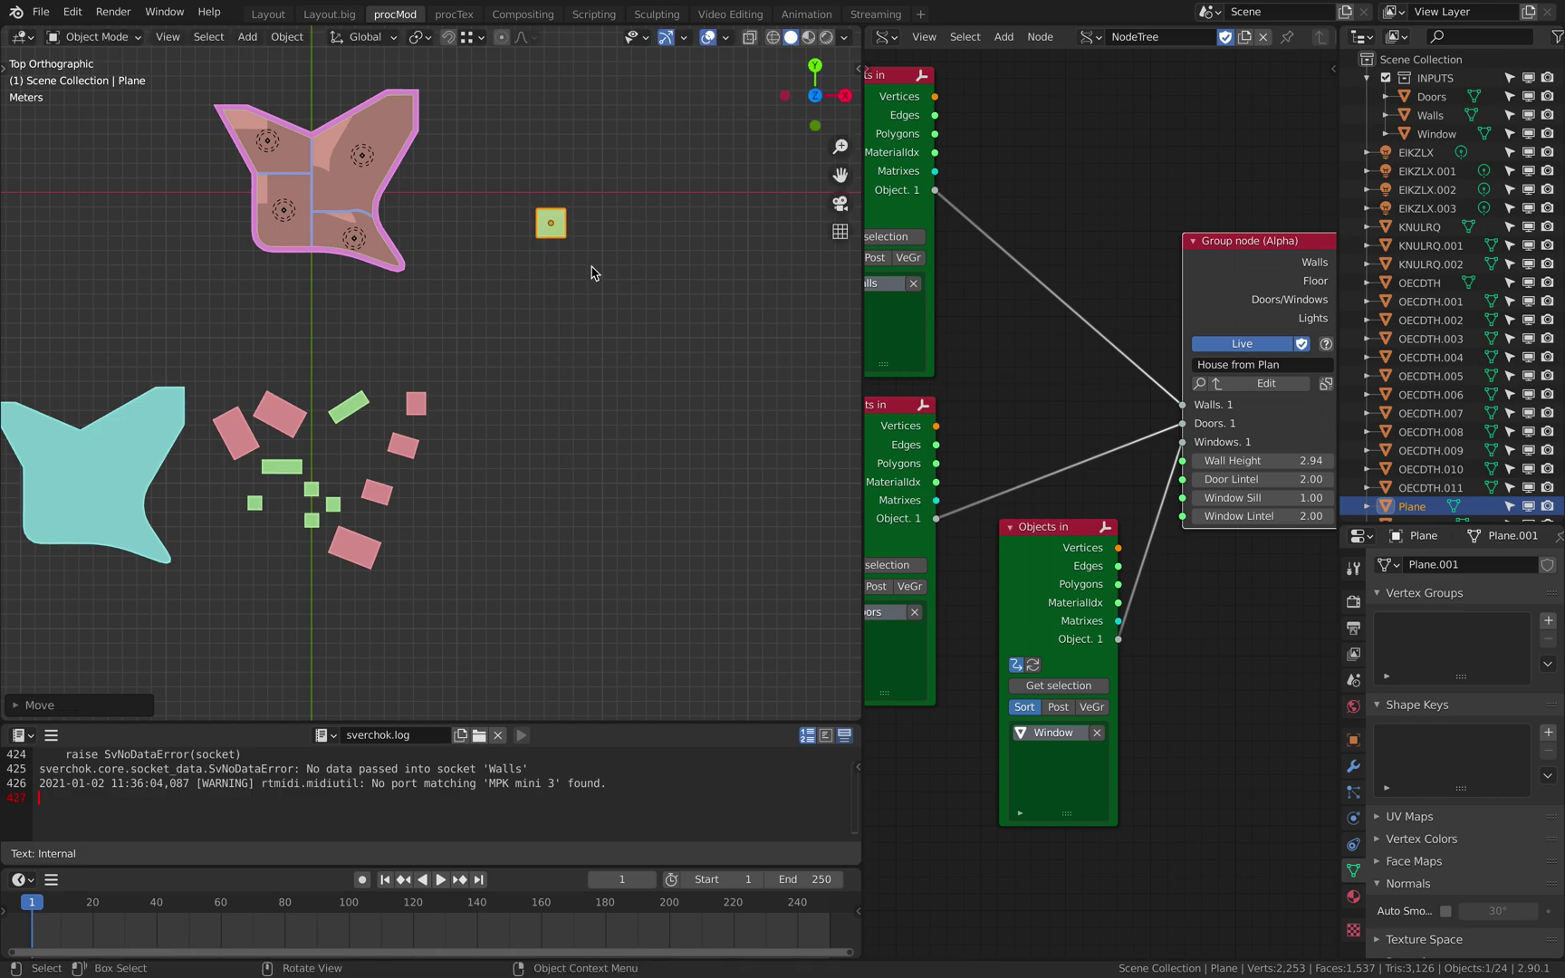
pyautogui.press('g')
pyautogui.click(631, 310)
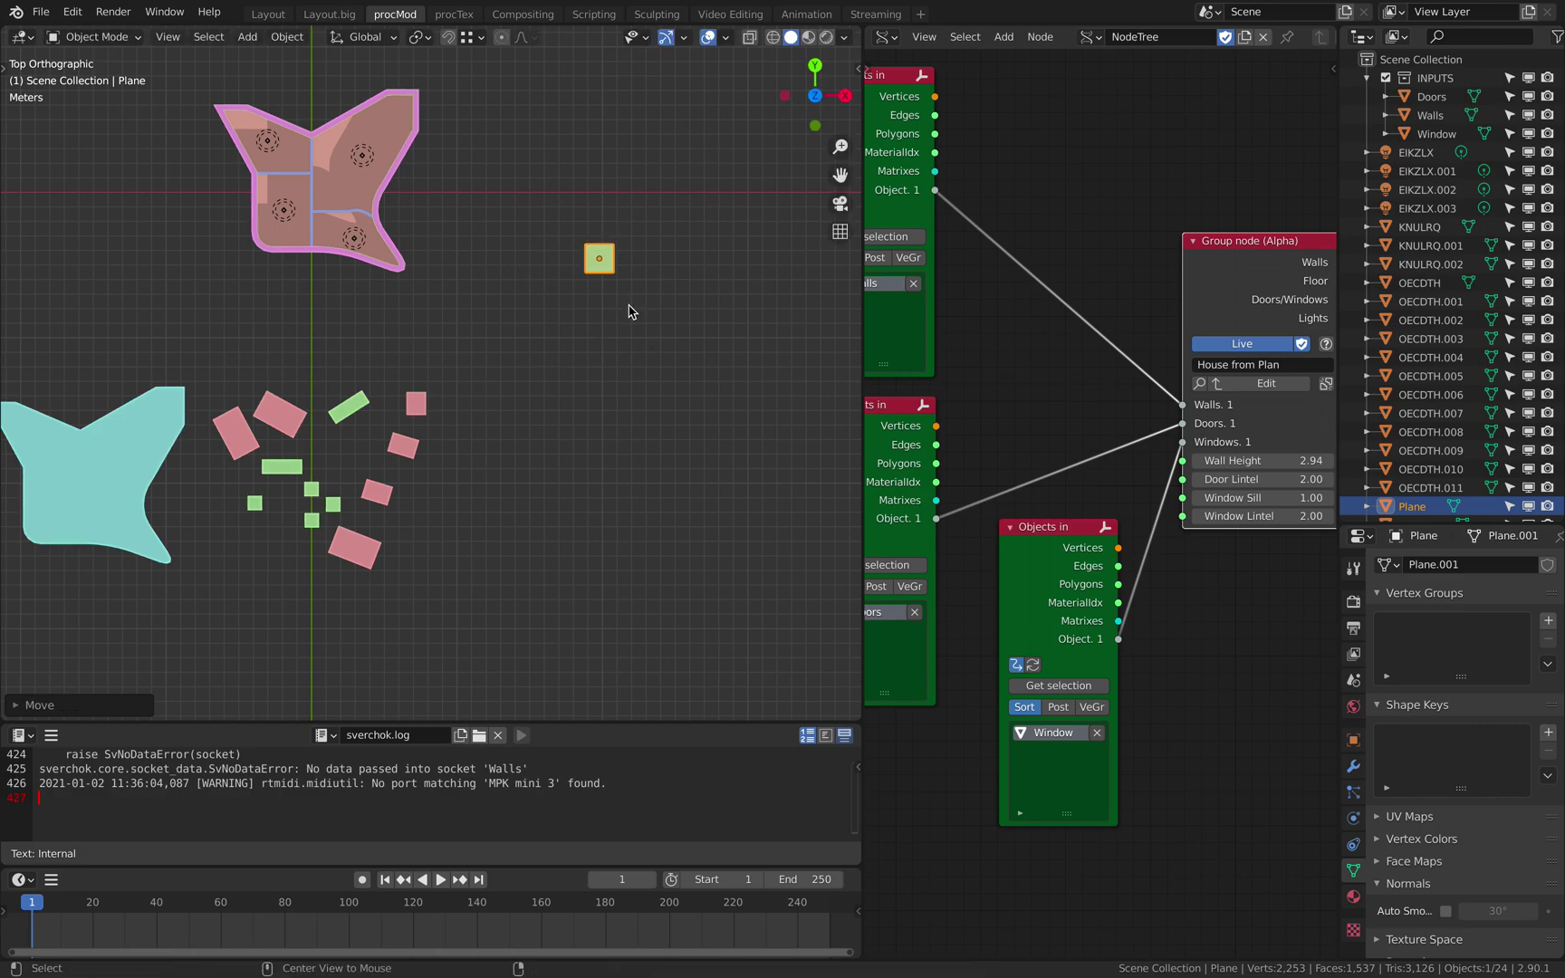
# - Reset the new plane's location to the origin and hide all generated house objects in viewports and renders, keeping the plane visible
pyautogui.hotkey('alt', 'g')
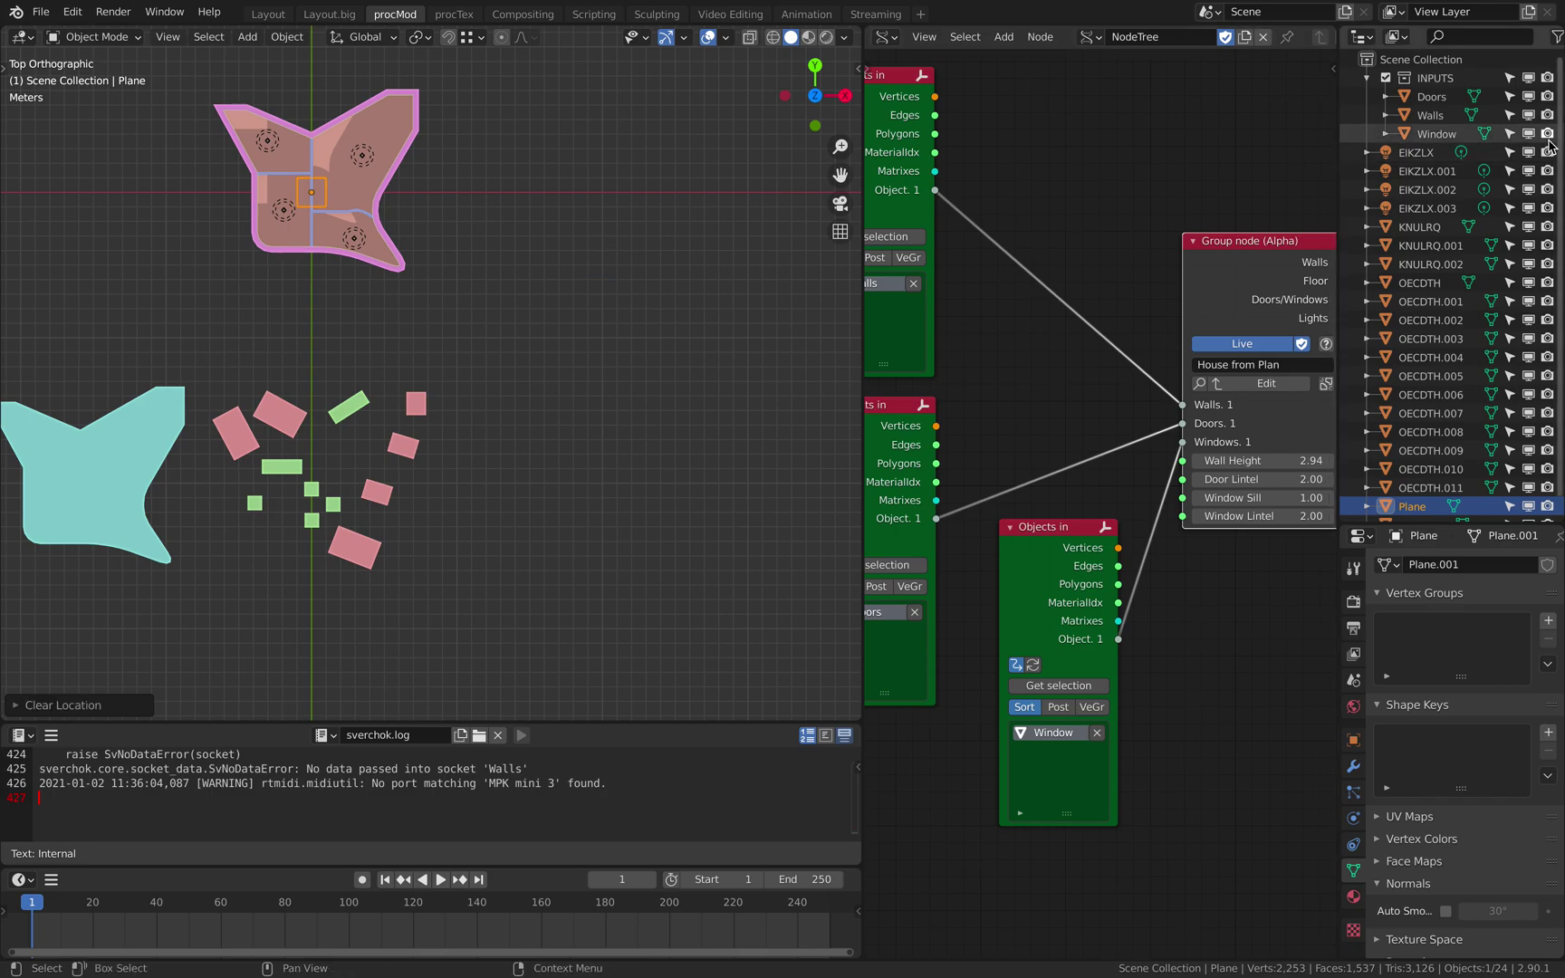
pyautogui.moveTo(1548, 152); pyautogui.dragTo(1547, 541)
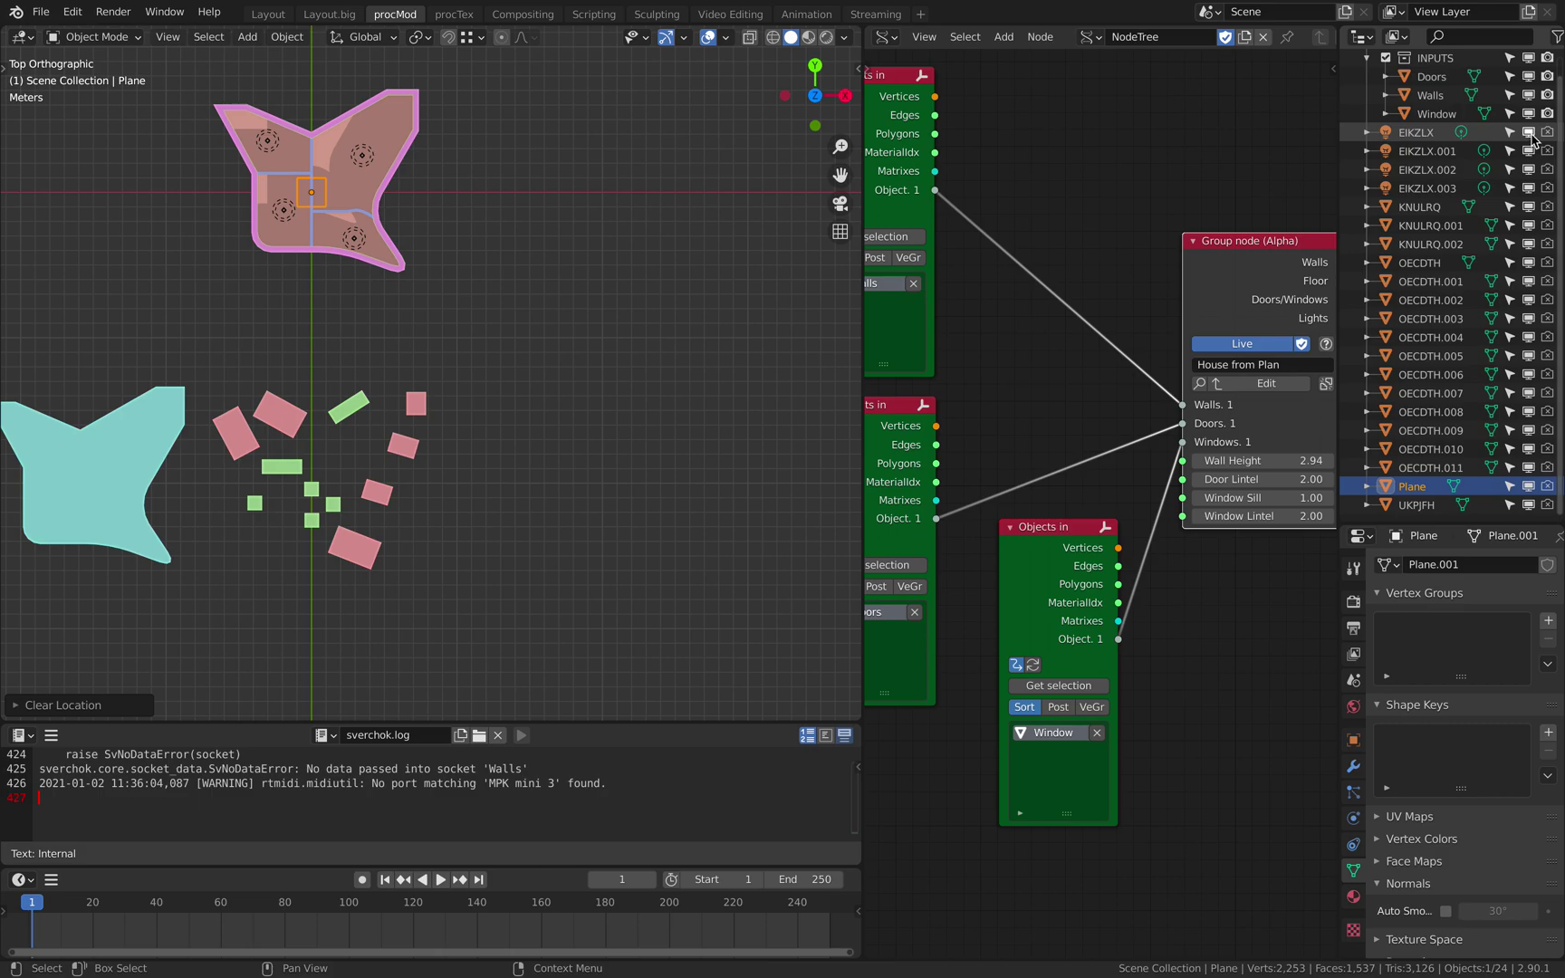
pyautogui.moveTo(1528, 132); pyautogui.dragTo(1531, 505)
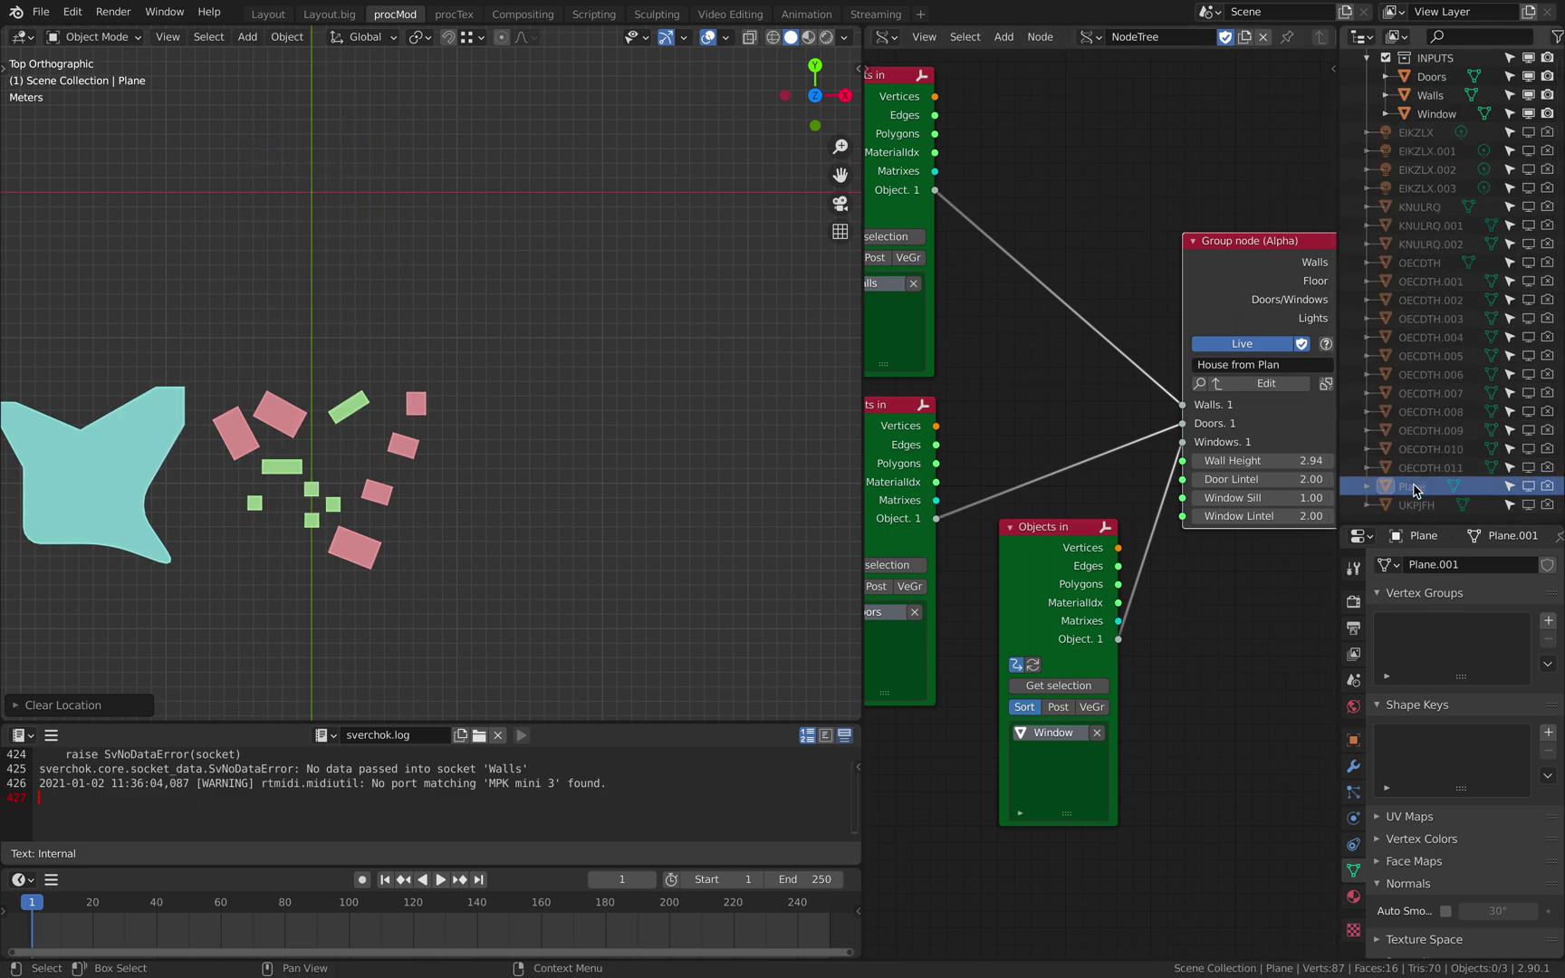
pyautogui.click(1532, 487)
pyautogui.click(1545, 487)
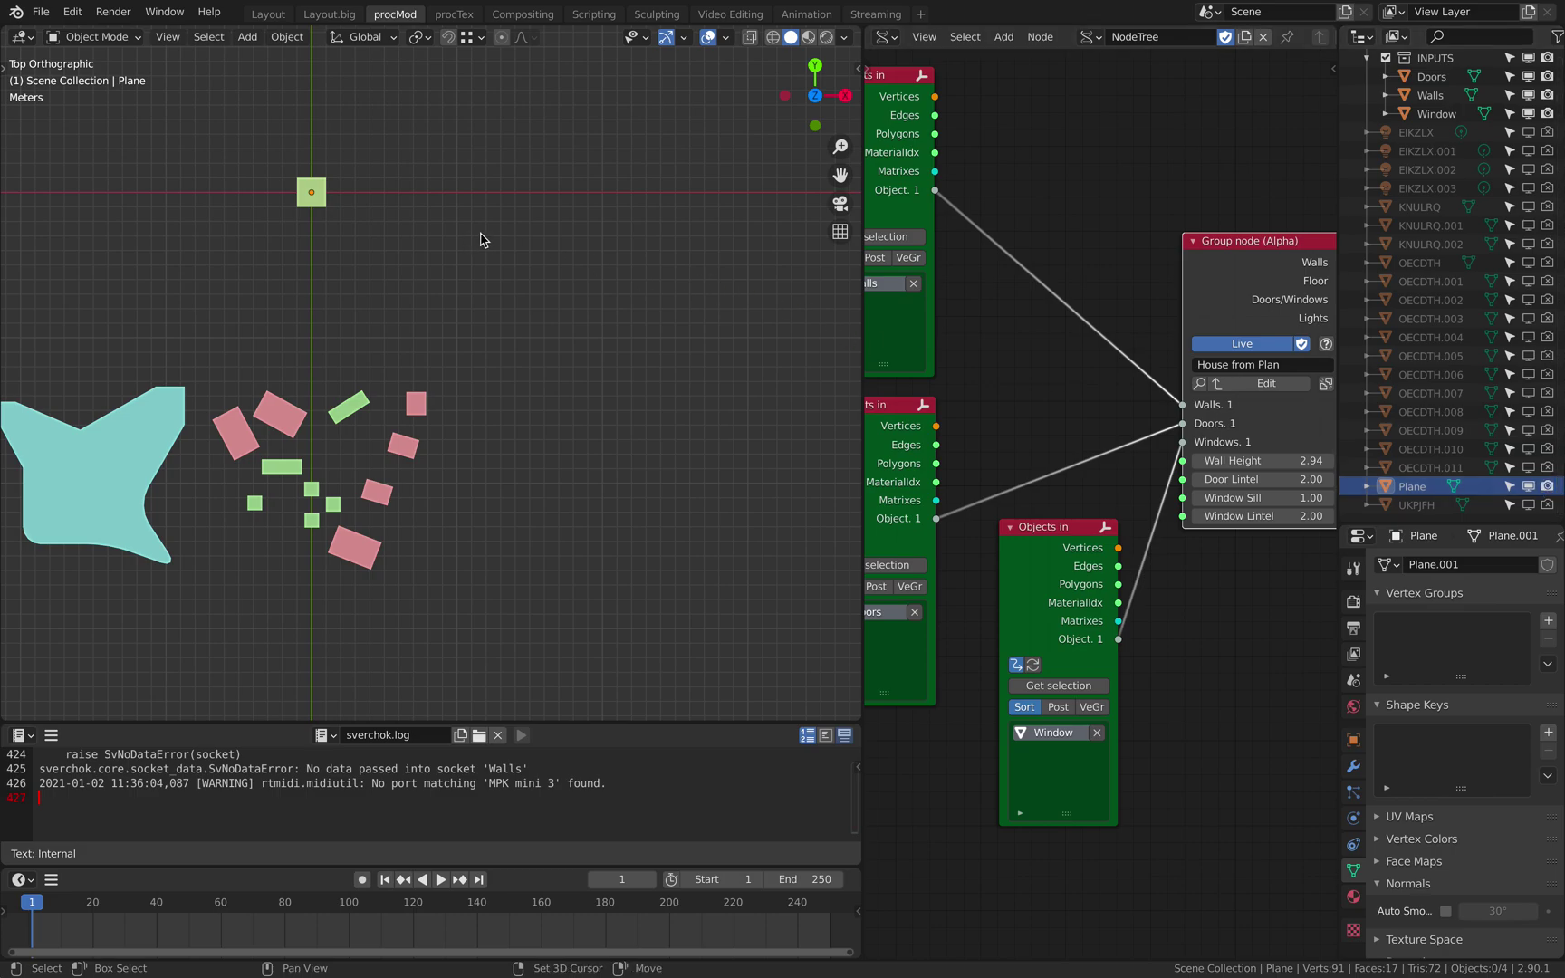
# - Scale the plane's mesh up in Edit Mode to more than five times its size, then return to Object Mode
pyautogui.scroll(3, 440, 247)
pyautogui.keyDown('shift'); pyautogui.moveTo(346, 174); pyautogui.dragTo(429, 207, button='middle'); pyautogui.keyUp('shift')
pyautogui.scroll(-1, 451, 250)
pyautogui.click(409, 208)
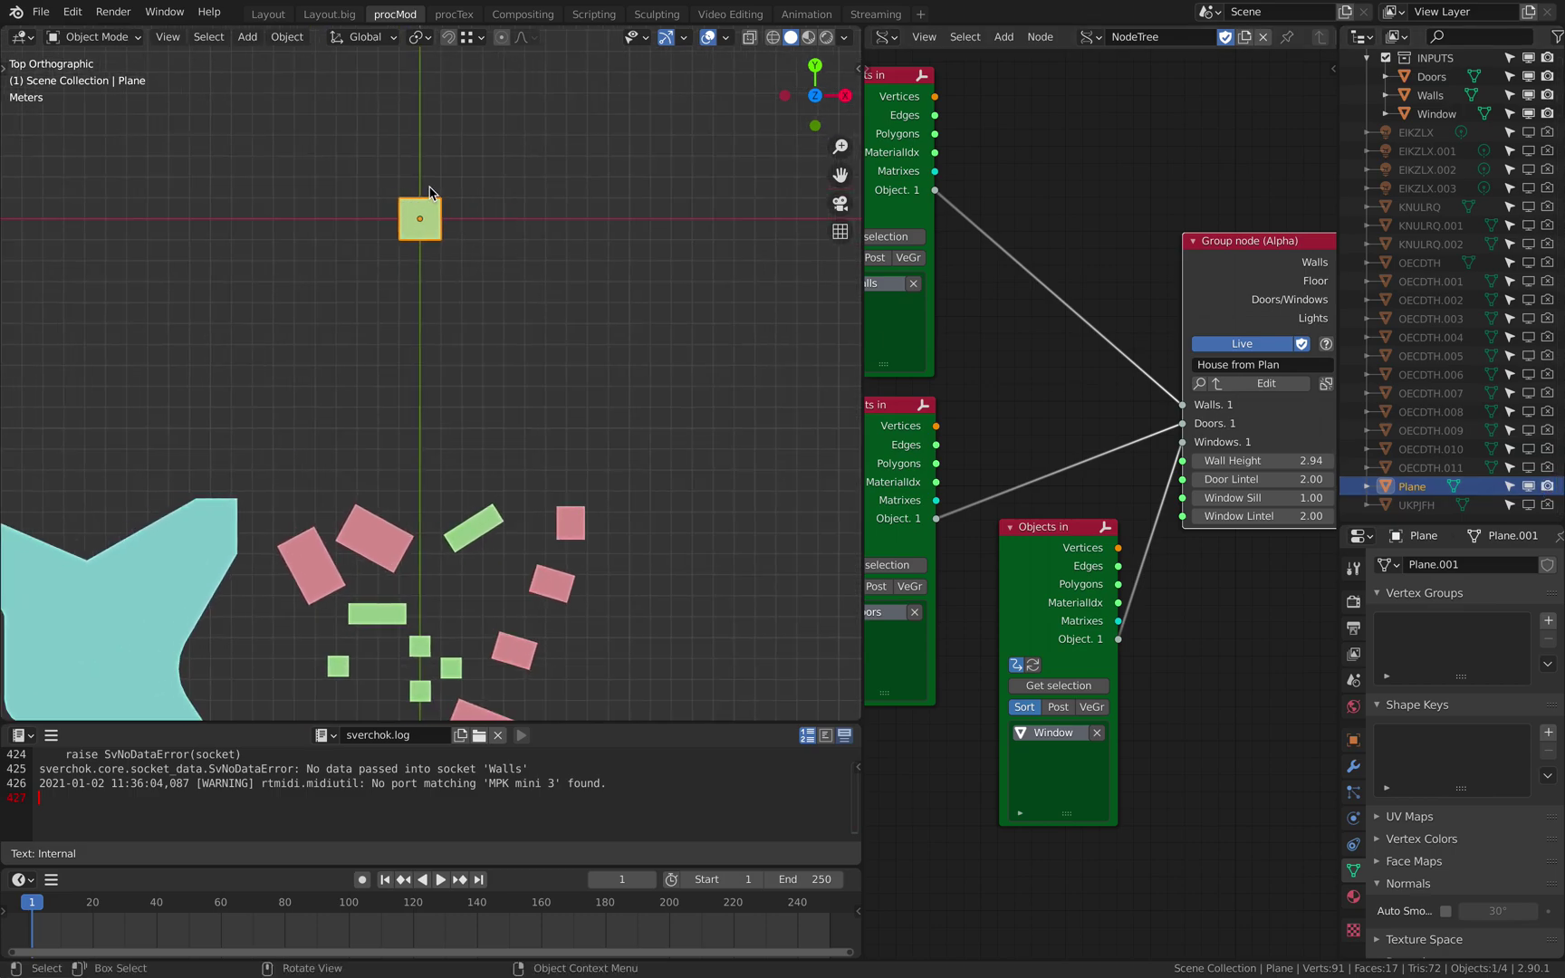
pyautogui.press('Tab')
pyautogui.press('s')
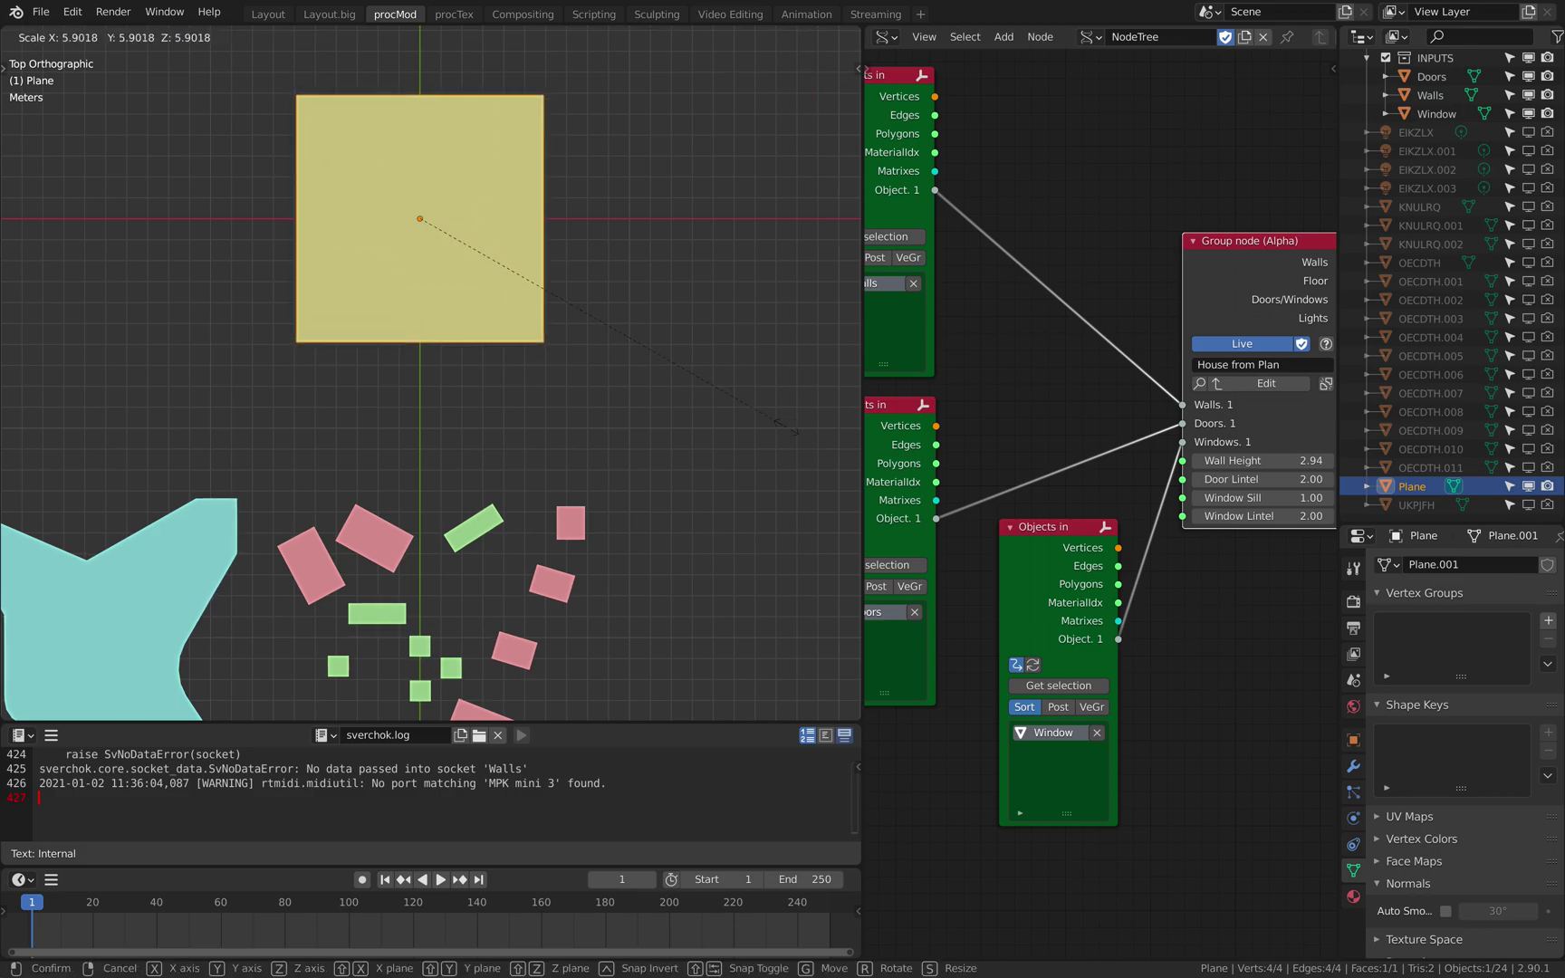
pyautogui.click(757, 416)
pyautogui.press('Tab')
# - Rename the enlarged plane as MyWall and move it into the INPUTS collection
pyautogui.doubleClick(1459, 487)
pyautogui.write('My')
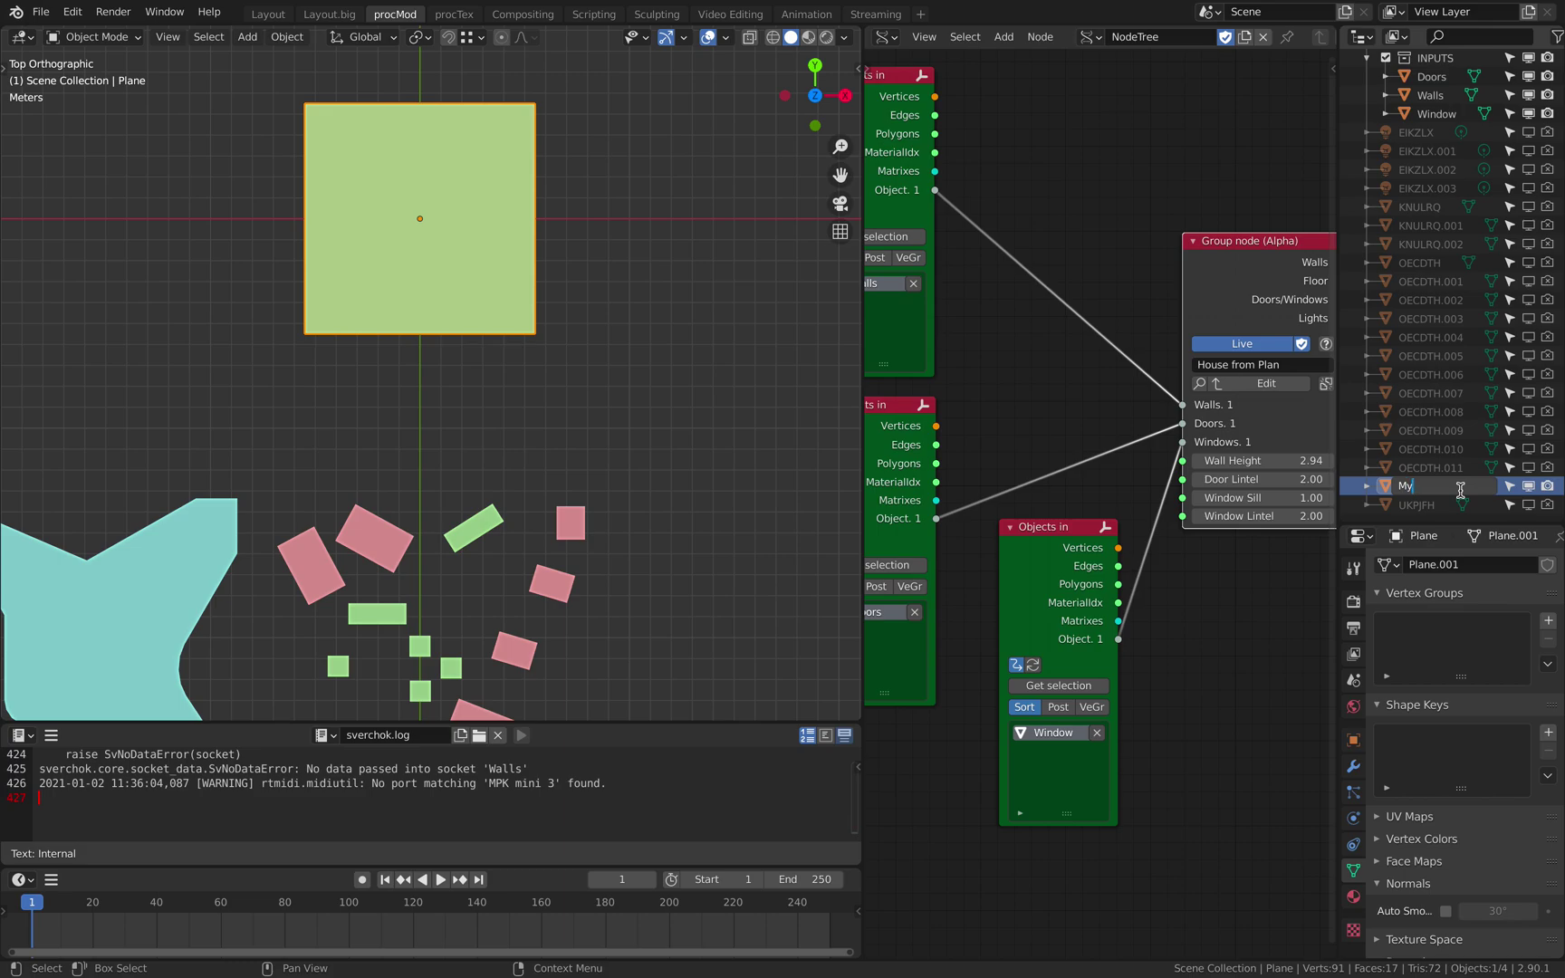
pyautogui.write('Wall')
pyautogui.press('Return')
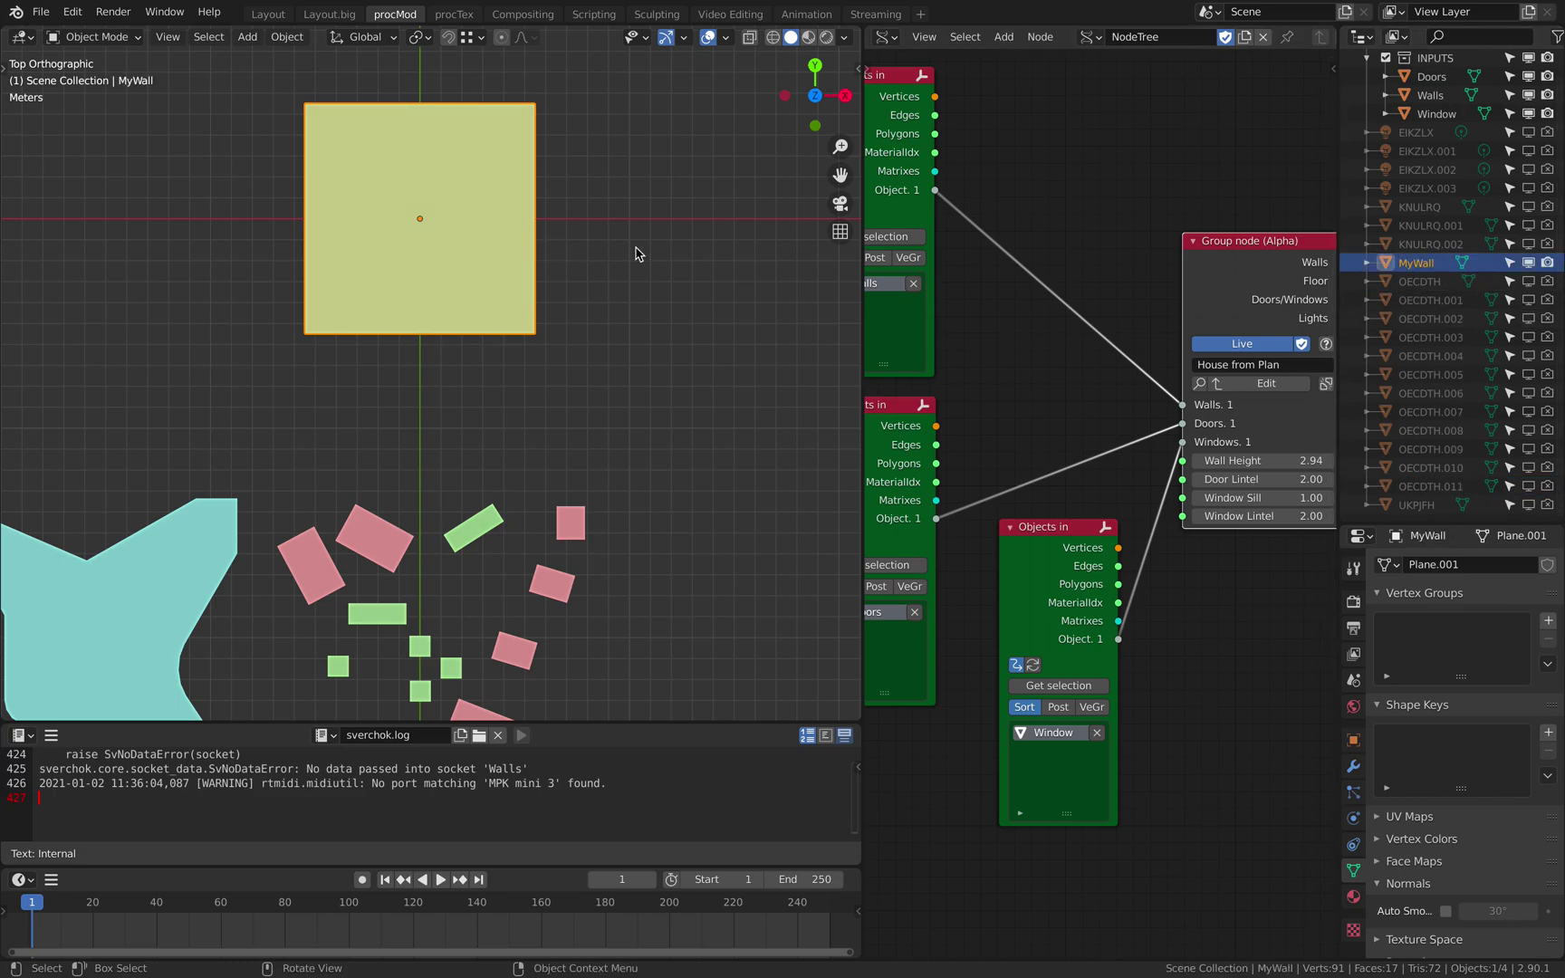
pyautogui.scroll(1, 1096, 498)
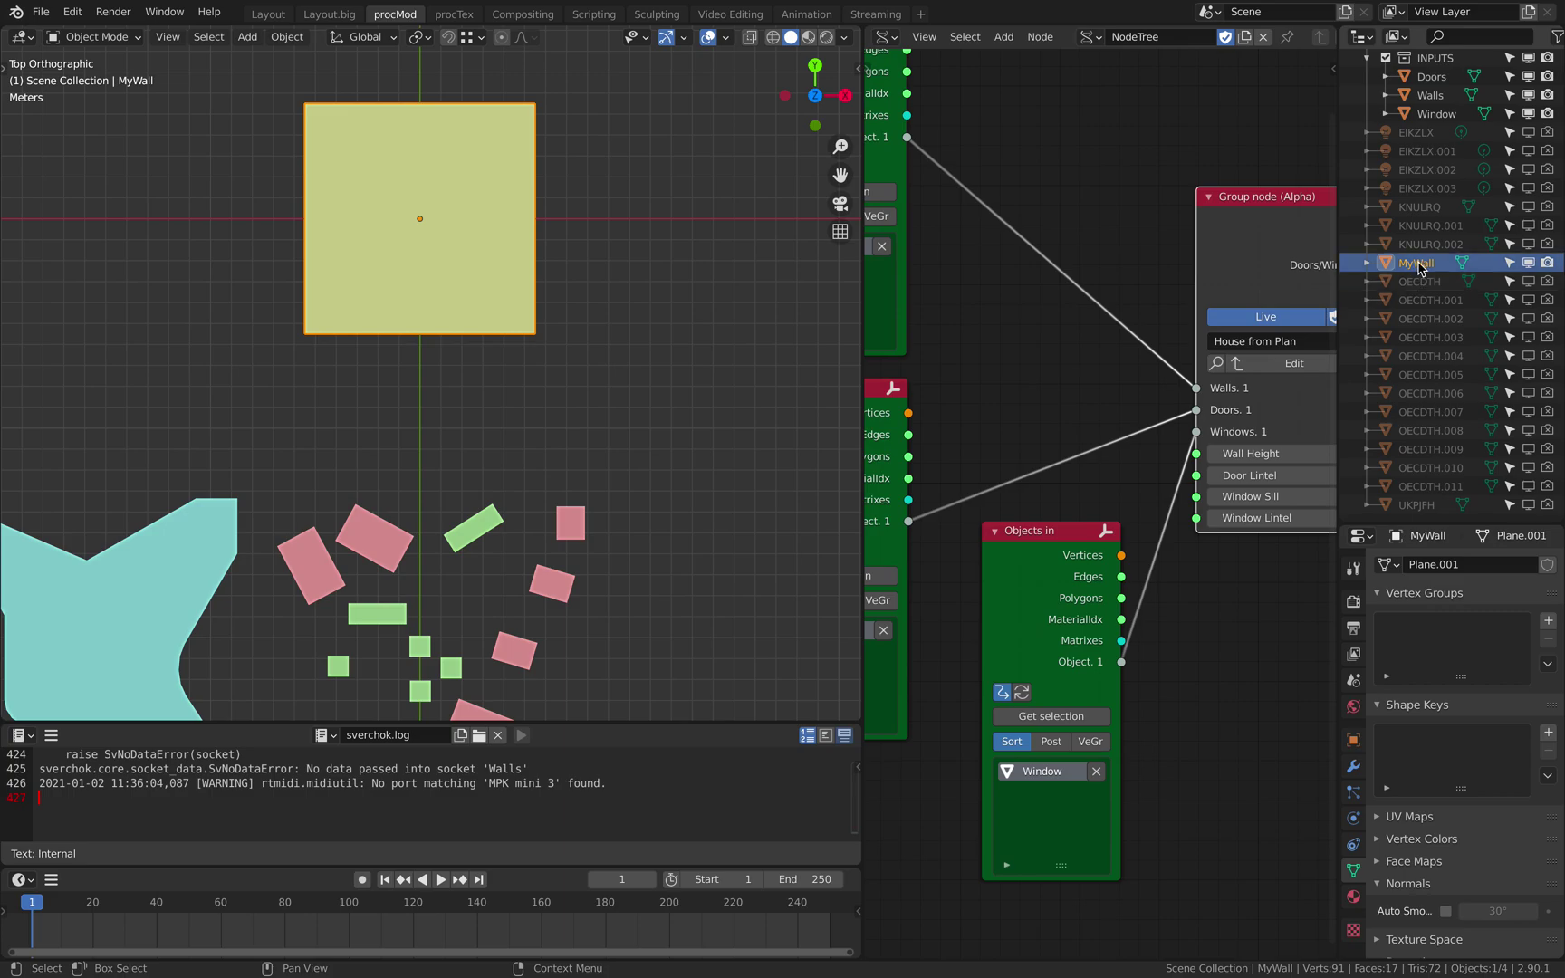
pyautogui.moveTo(1419, 267); pyautogui.dragTo(1444, 116)
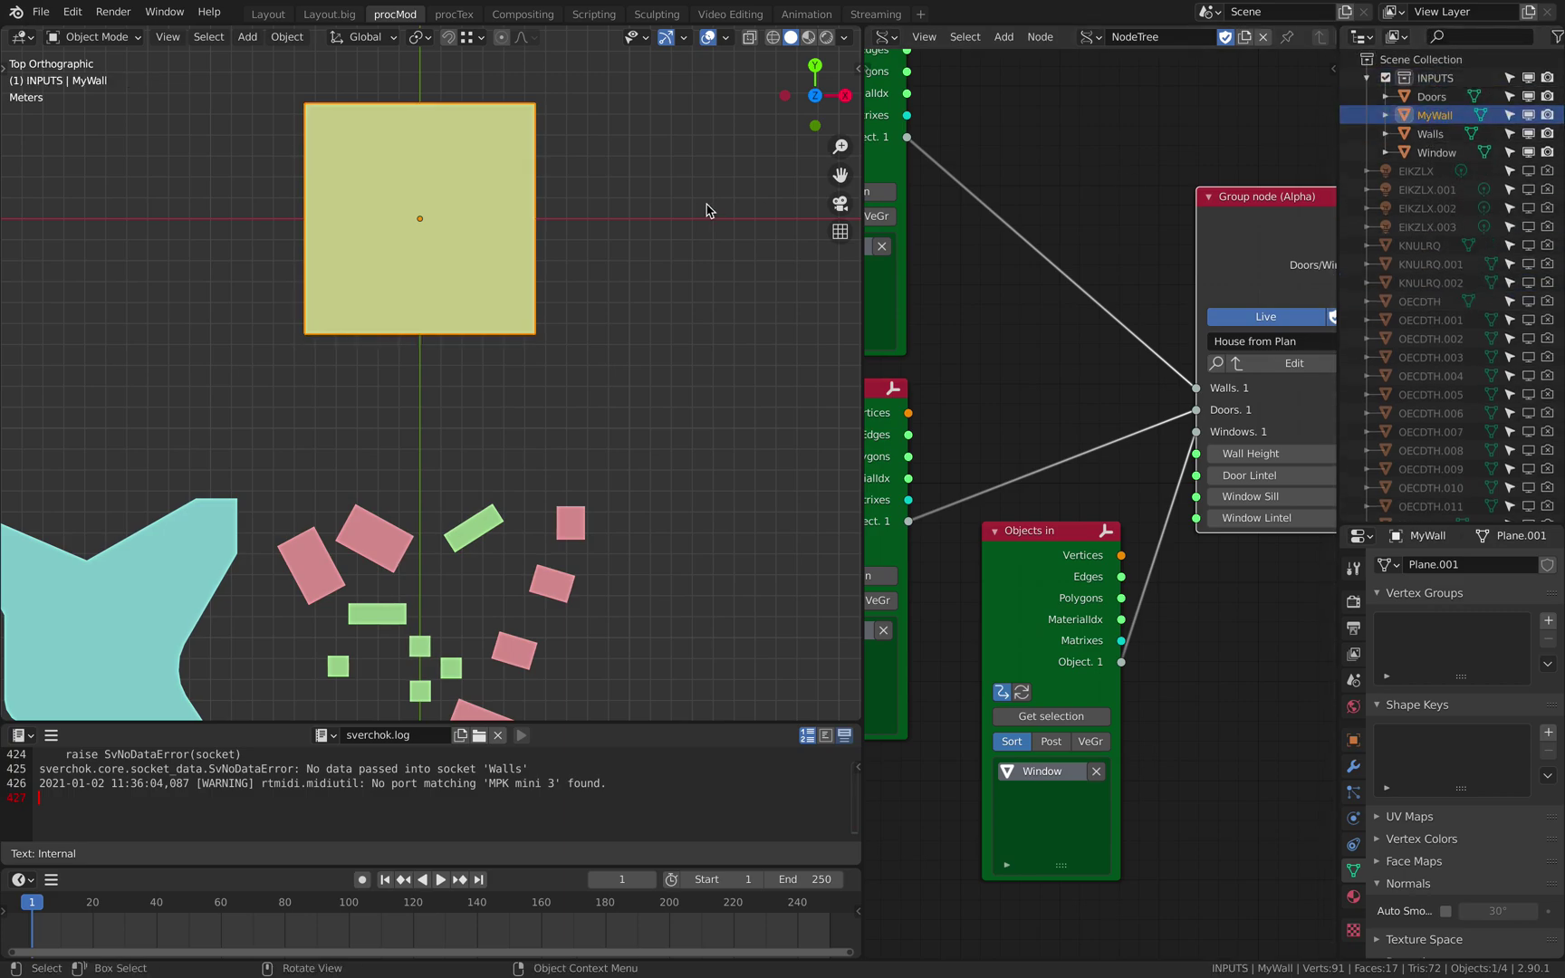
# - Edit MyWall's mesh and use the Knife tool to cut a slanted line across it from the left edge to the right edge
pyautogui.press('Tab')
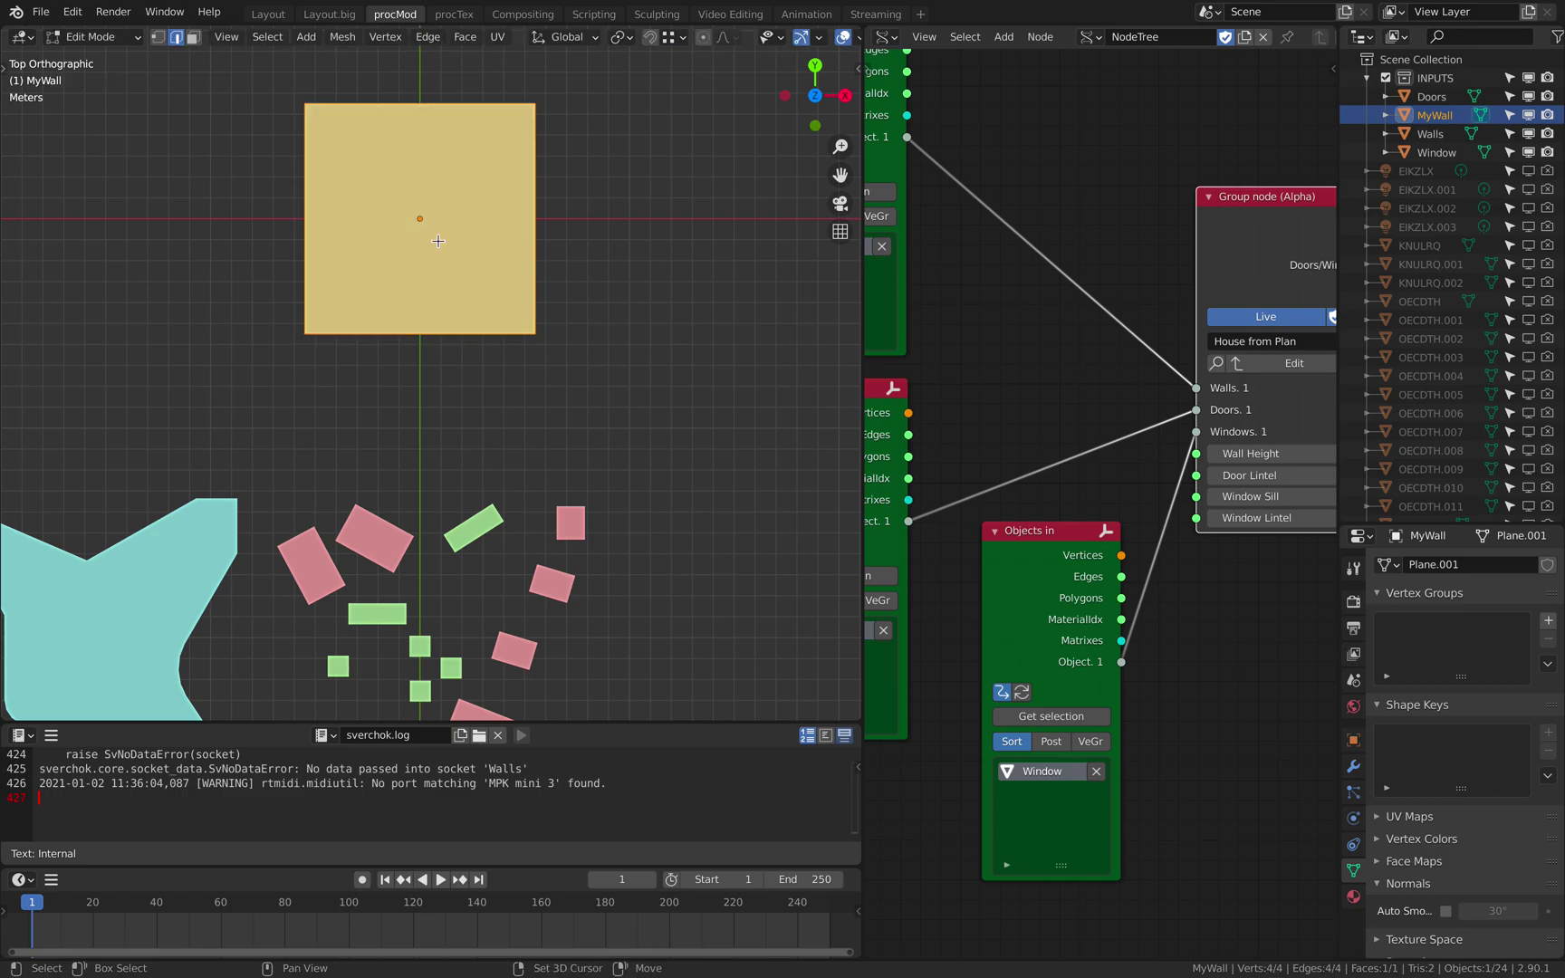
pyautogui.press('KP_Decimal')
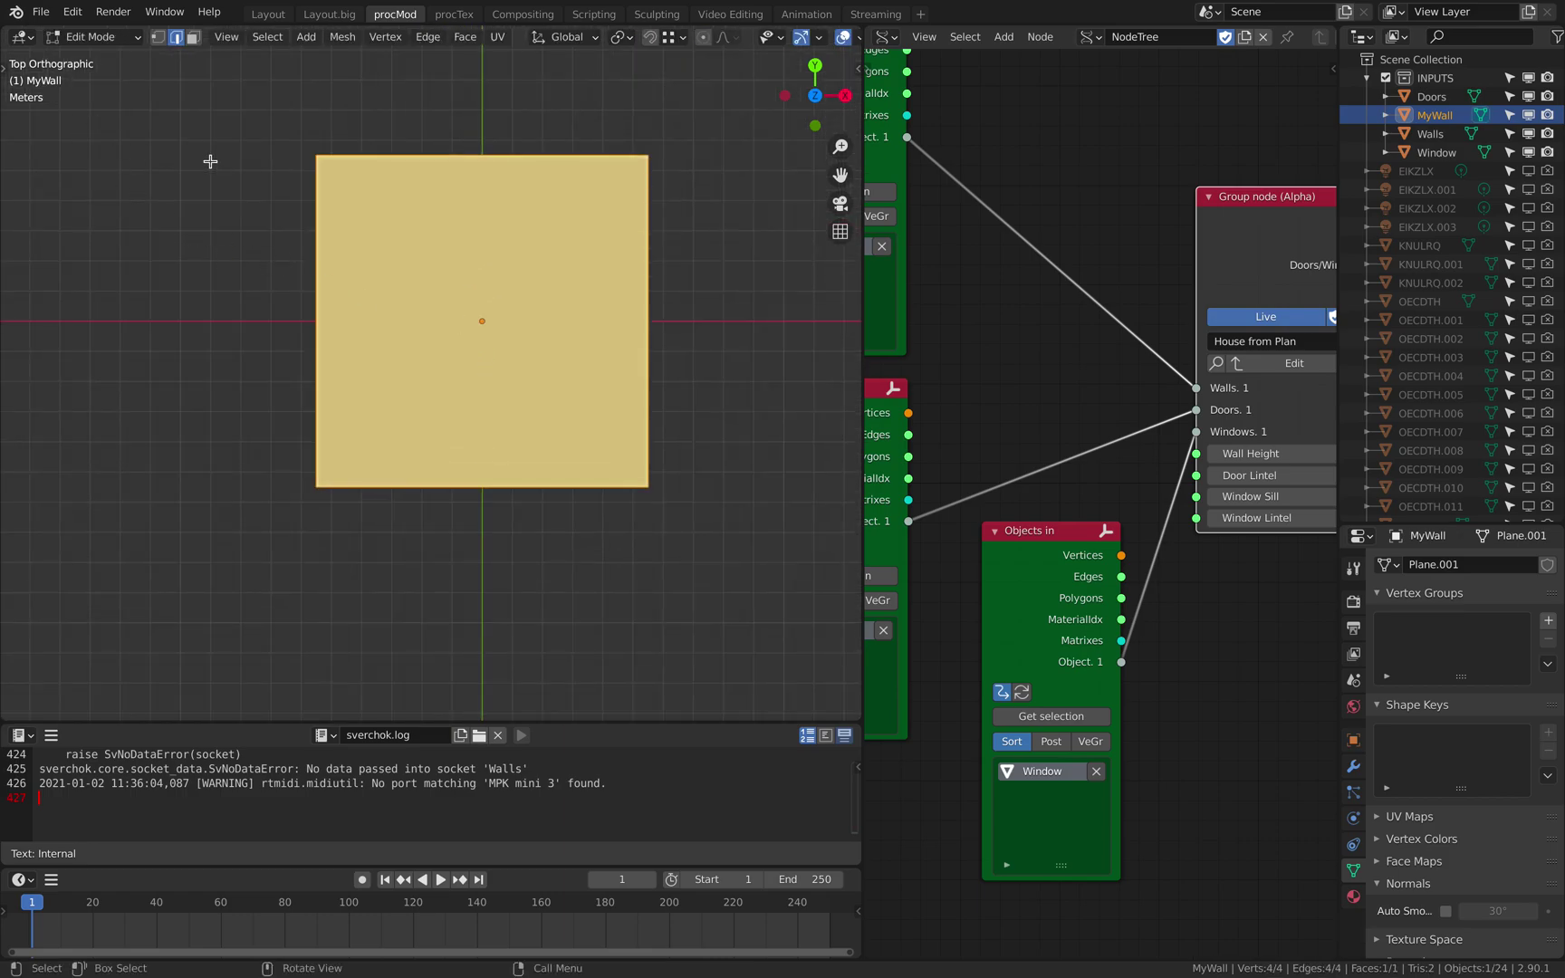
pyautogui.press('n')
pyautogui.press('n')
pyautogui.press('t')
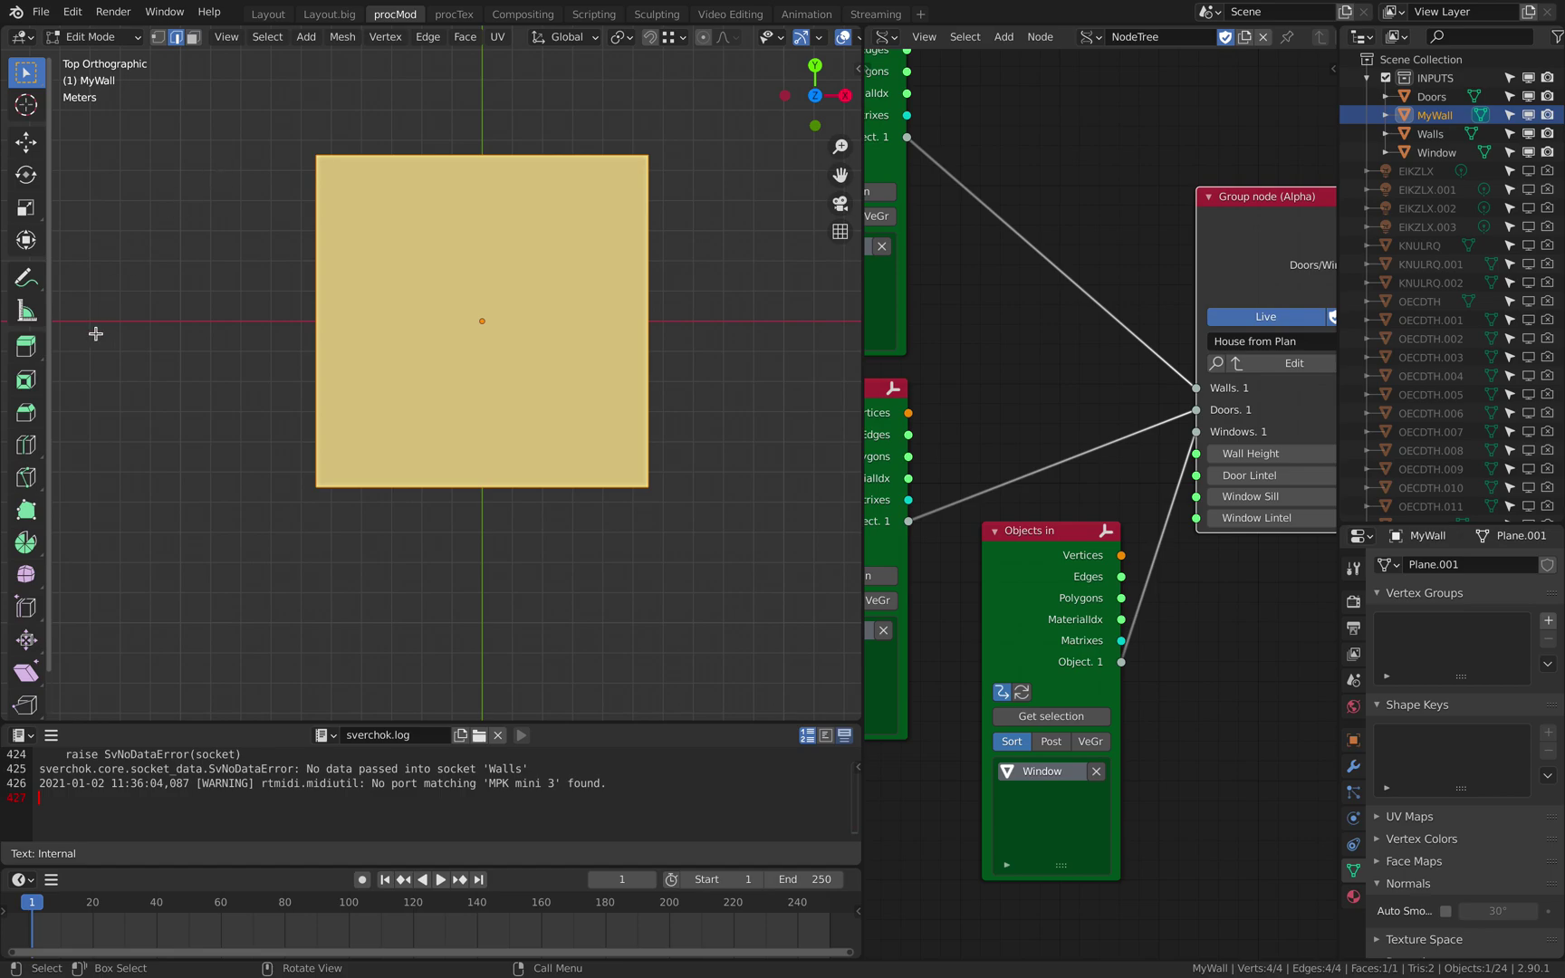
pyautogui.moveTo(53, 355); pyautogui.dragTo(116, 353)
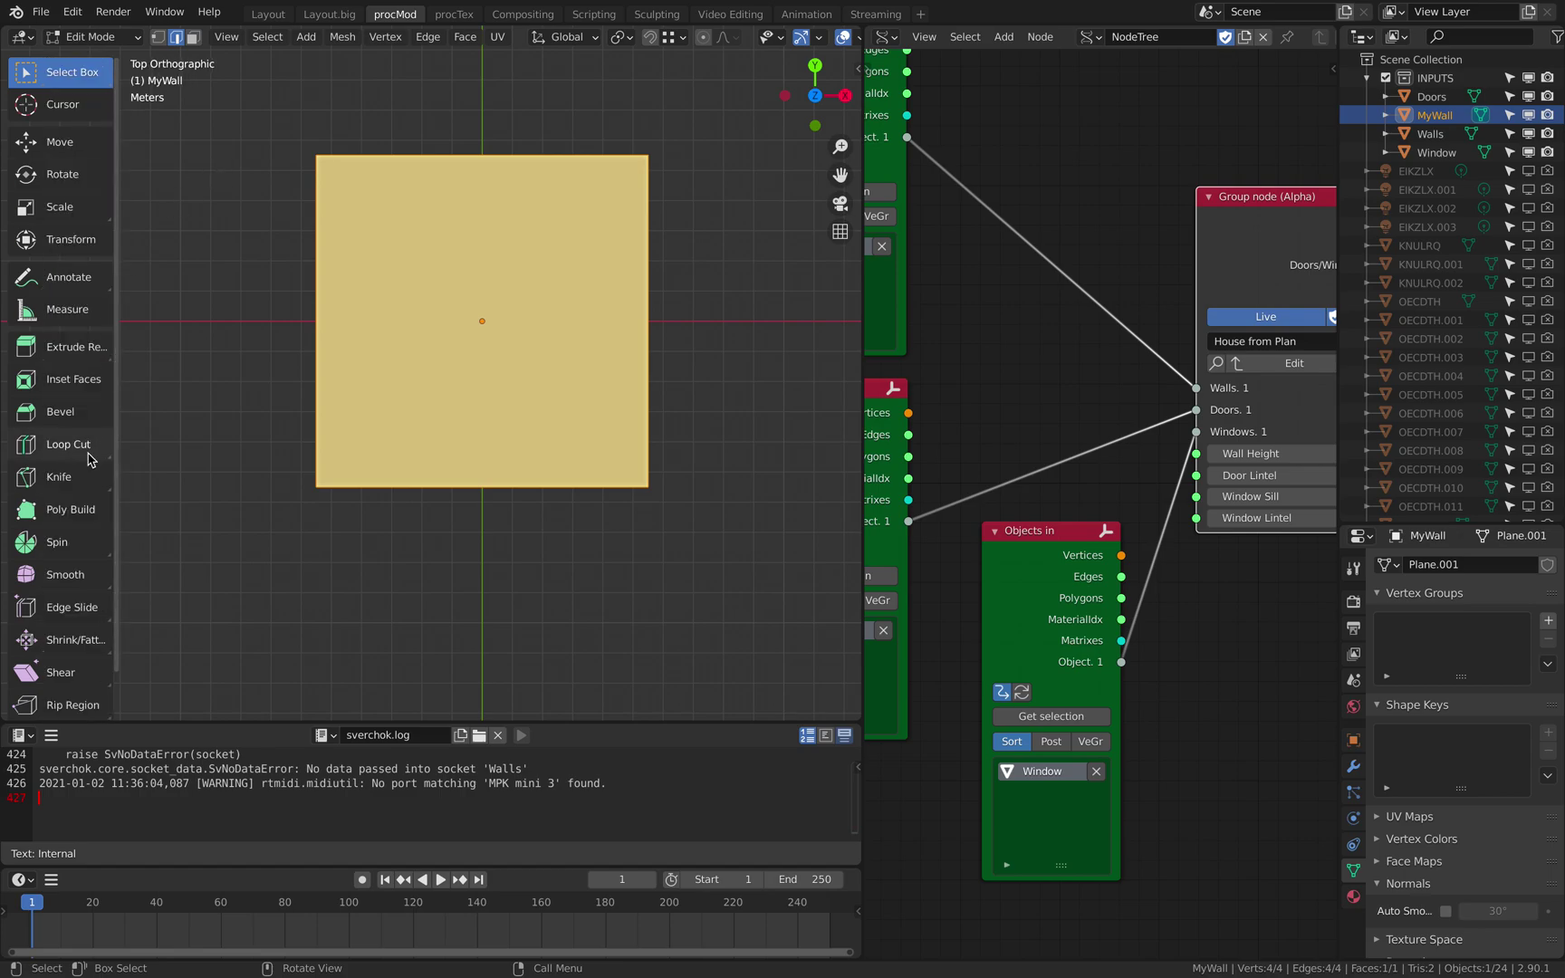
pyautogui.click(60, 476)
pyautogui.moveTo(316, 350)
pyautogui.mouseDown()
pyautogui.moveTo(403, 291)
pyautogui.moveTo(586, 227)
pyautogui.moveTo(685, 216)
pyautogui.mouseUp()
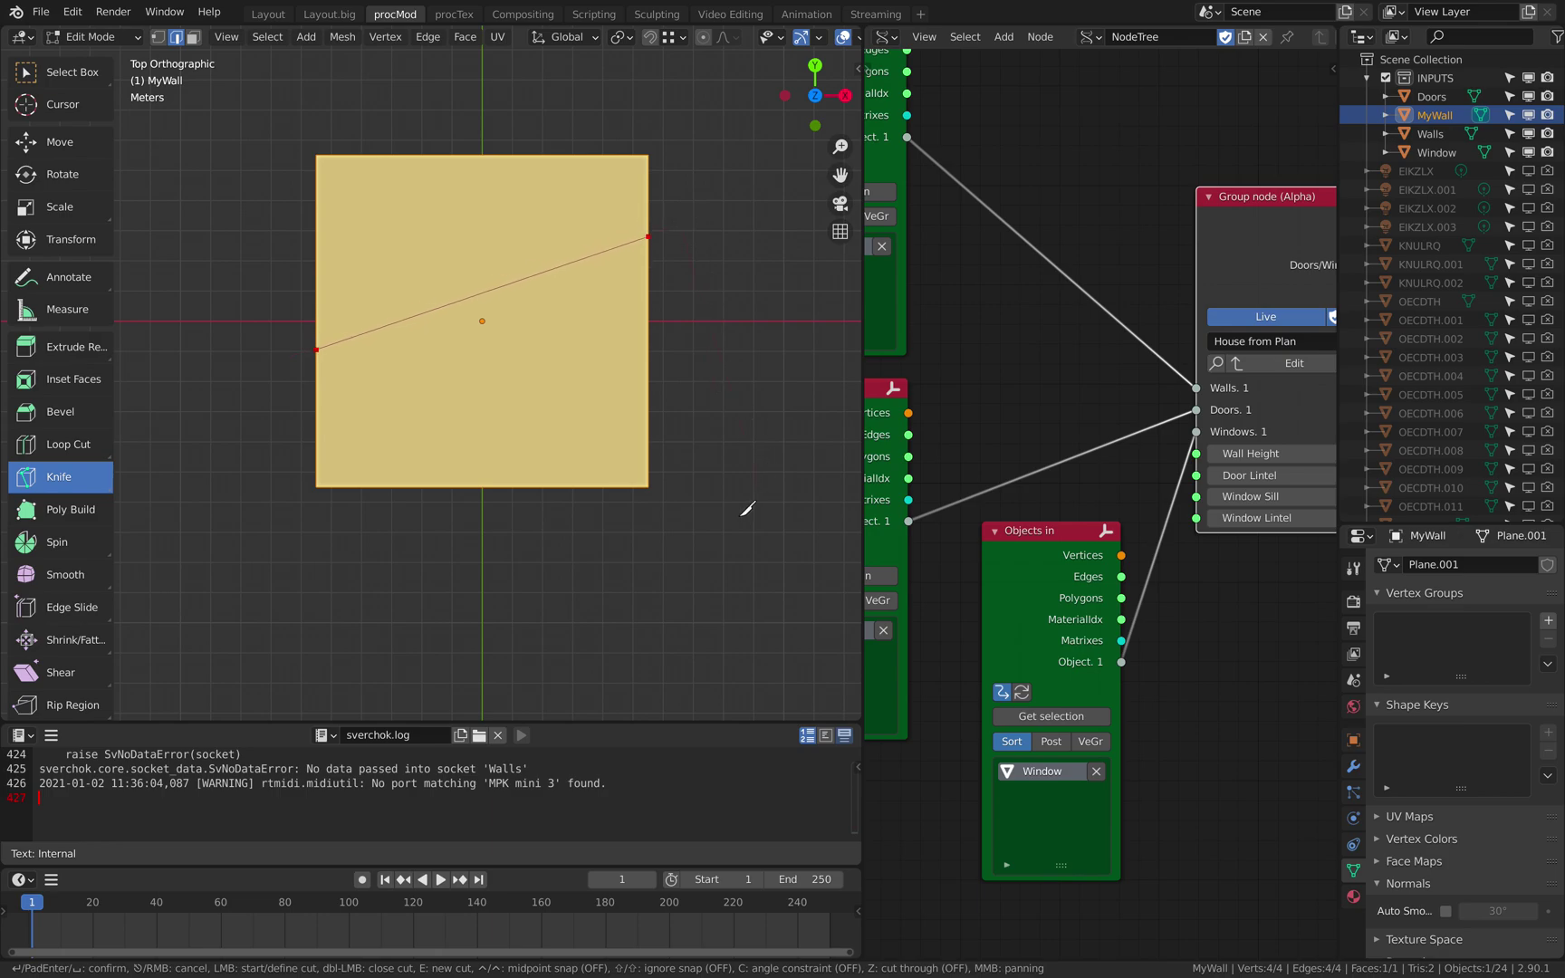
# - Add a second knife cut from the midpoint of the lower edge to the midpoint of the slanted cut, and apply the cuts
pyautogui.moveTo(499, 488)
pyautogui.mouseDown()
pyautogui.moveTo(454, 237)
pyautogui.moveTo(466, 296)
pyautogui.mouseUp()
pyautogui.press('ctrl')
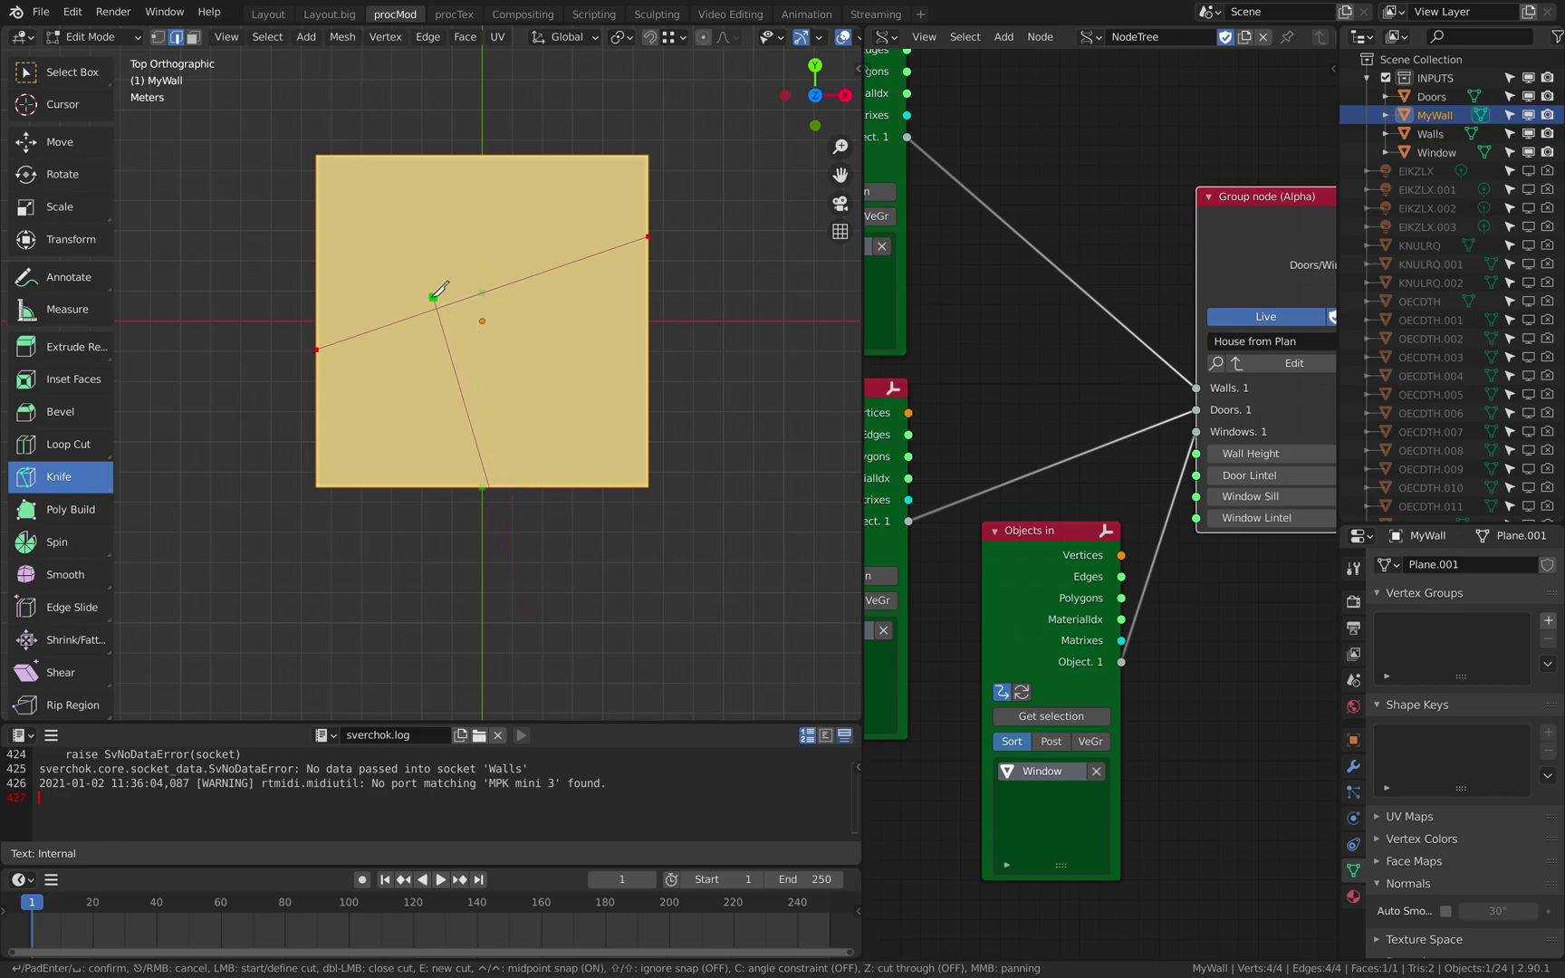
pyautogui.click(482, 292)
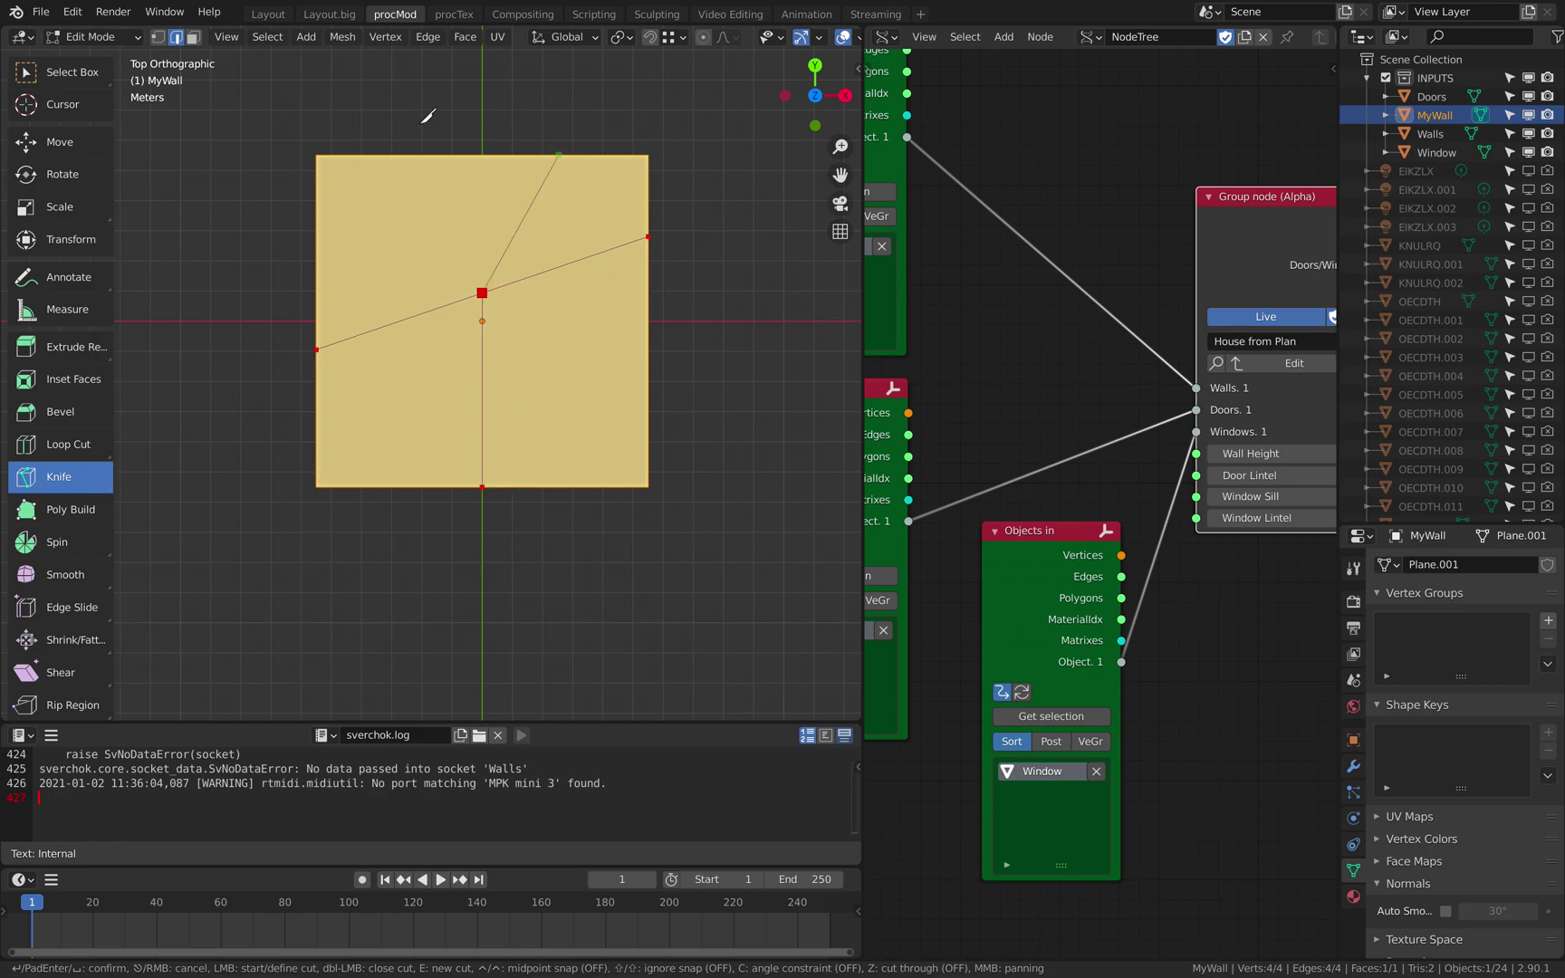
pyautogui.press('Return')
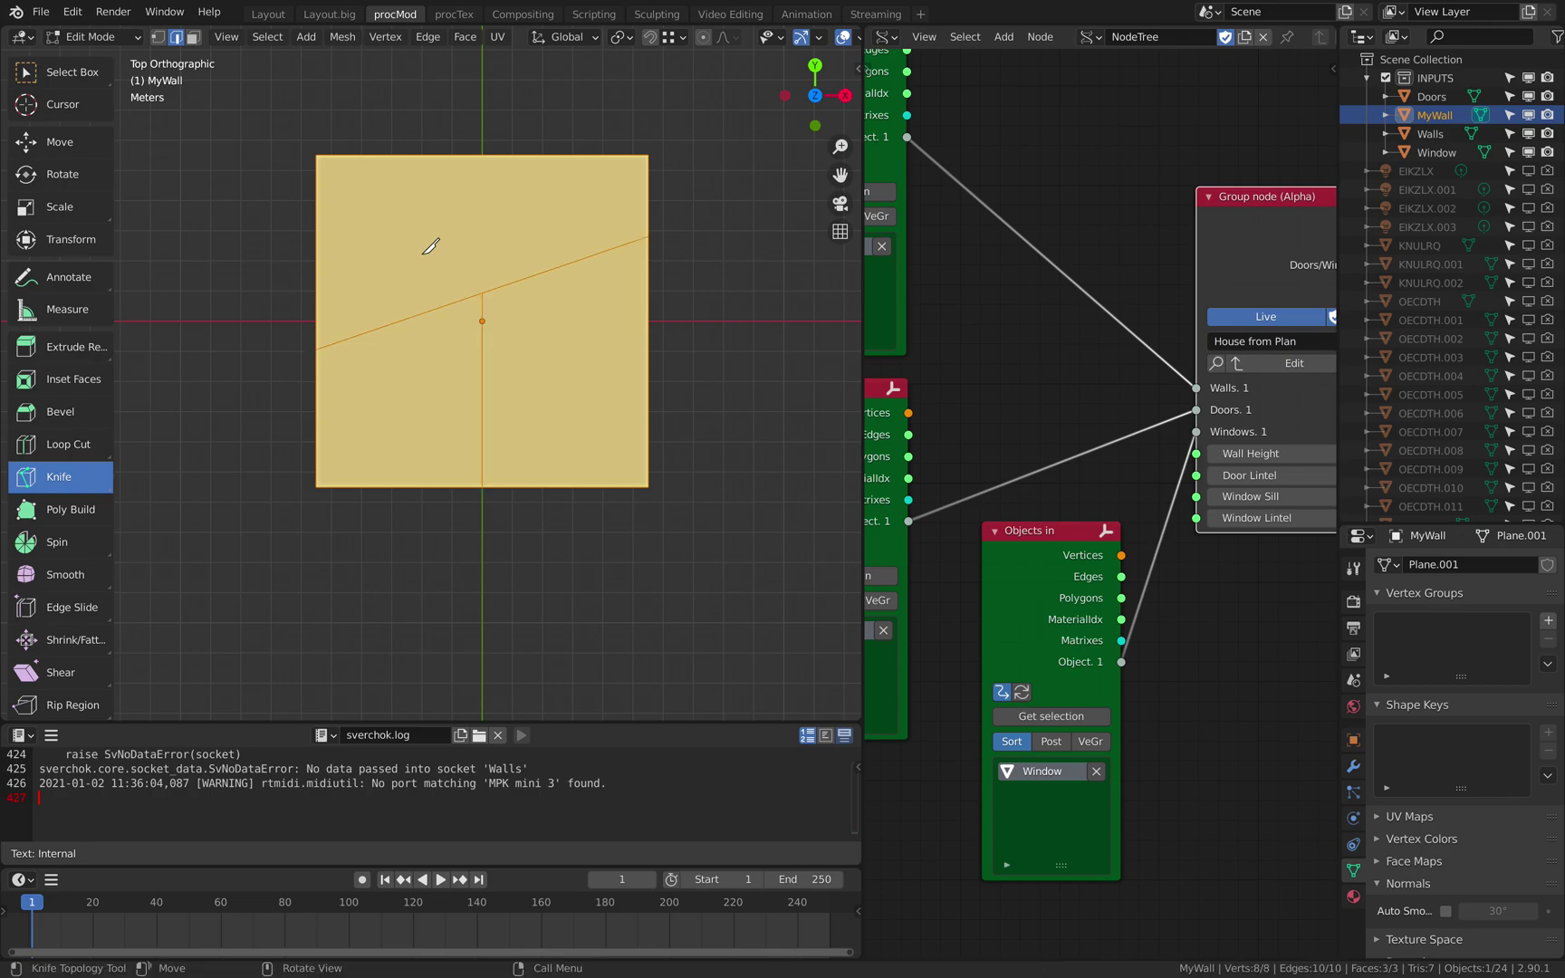
# - Switch to vertex selection and move the vertex where the interior cuts meet slightly downward
pyautogui.click(157, 37)
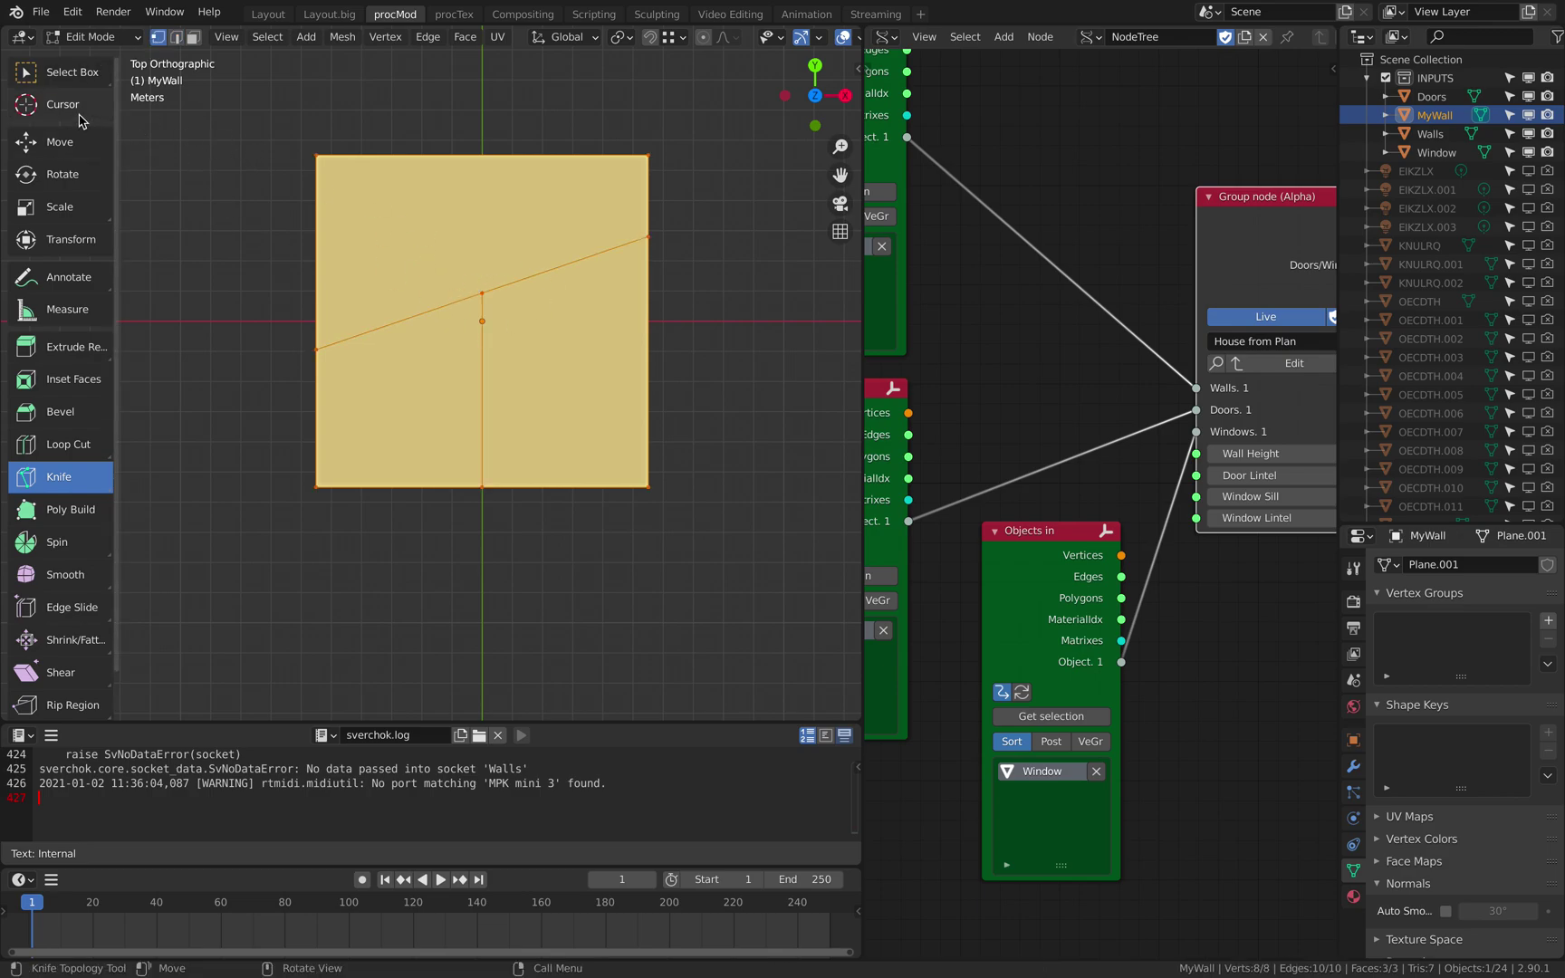
pyautogui.press('w')
pyautogui.click(483, 291)
pyautogui.press('g')
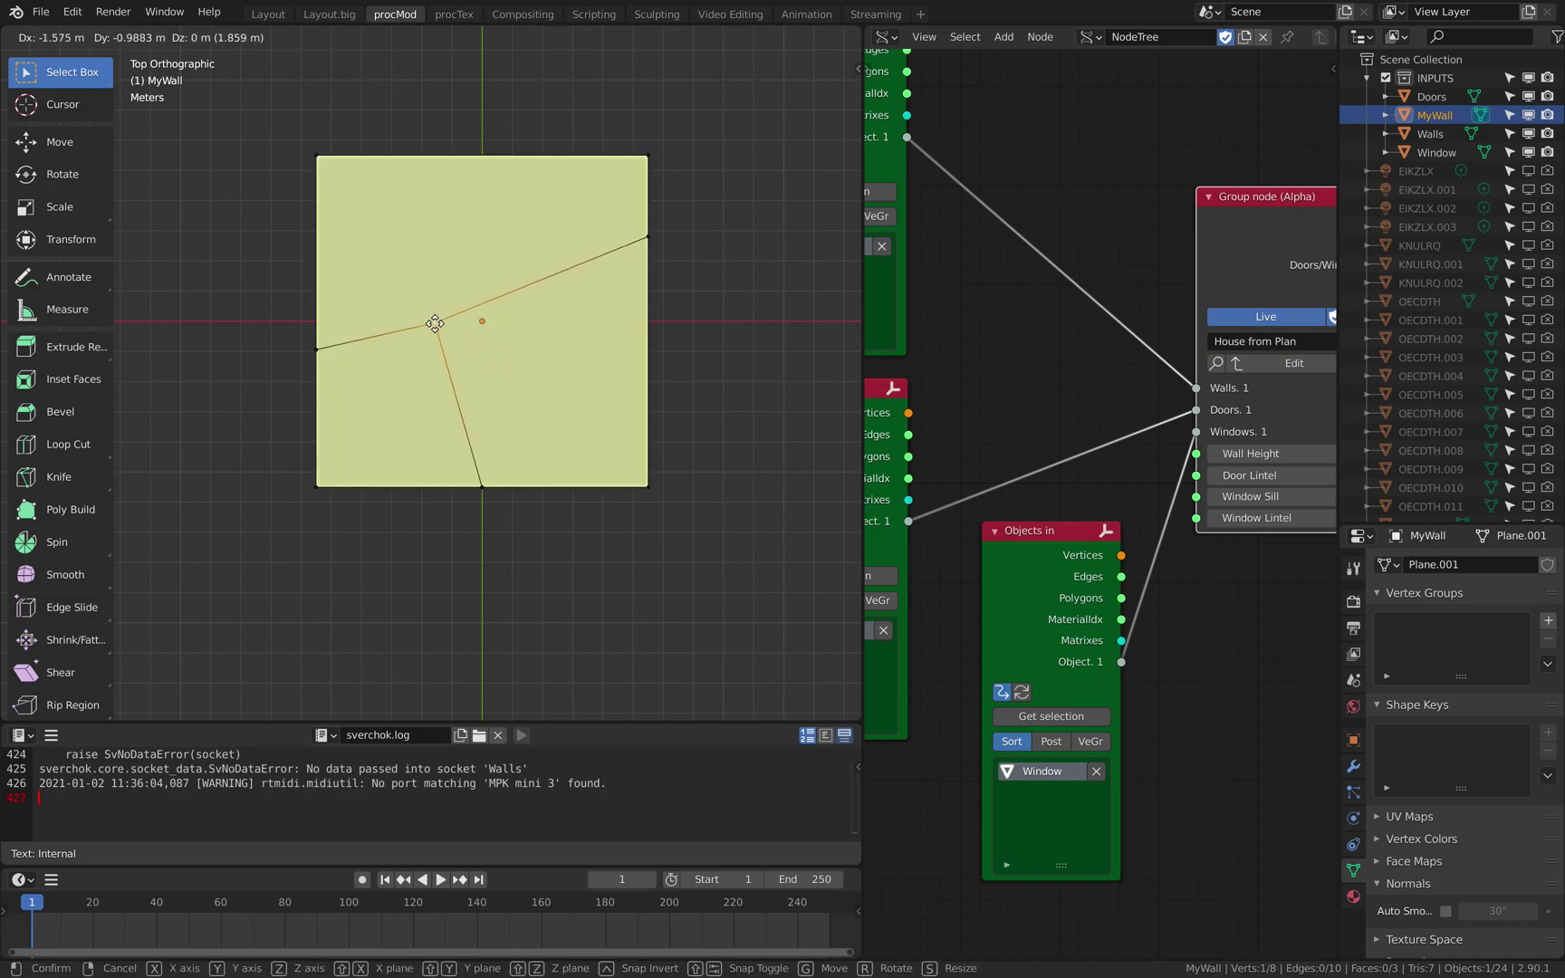
pyautogui.click(475, 310)
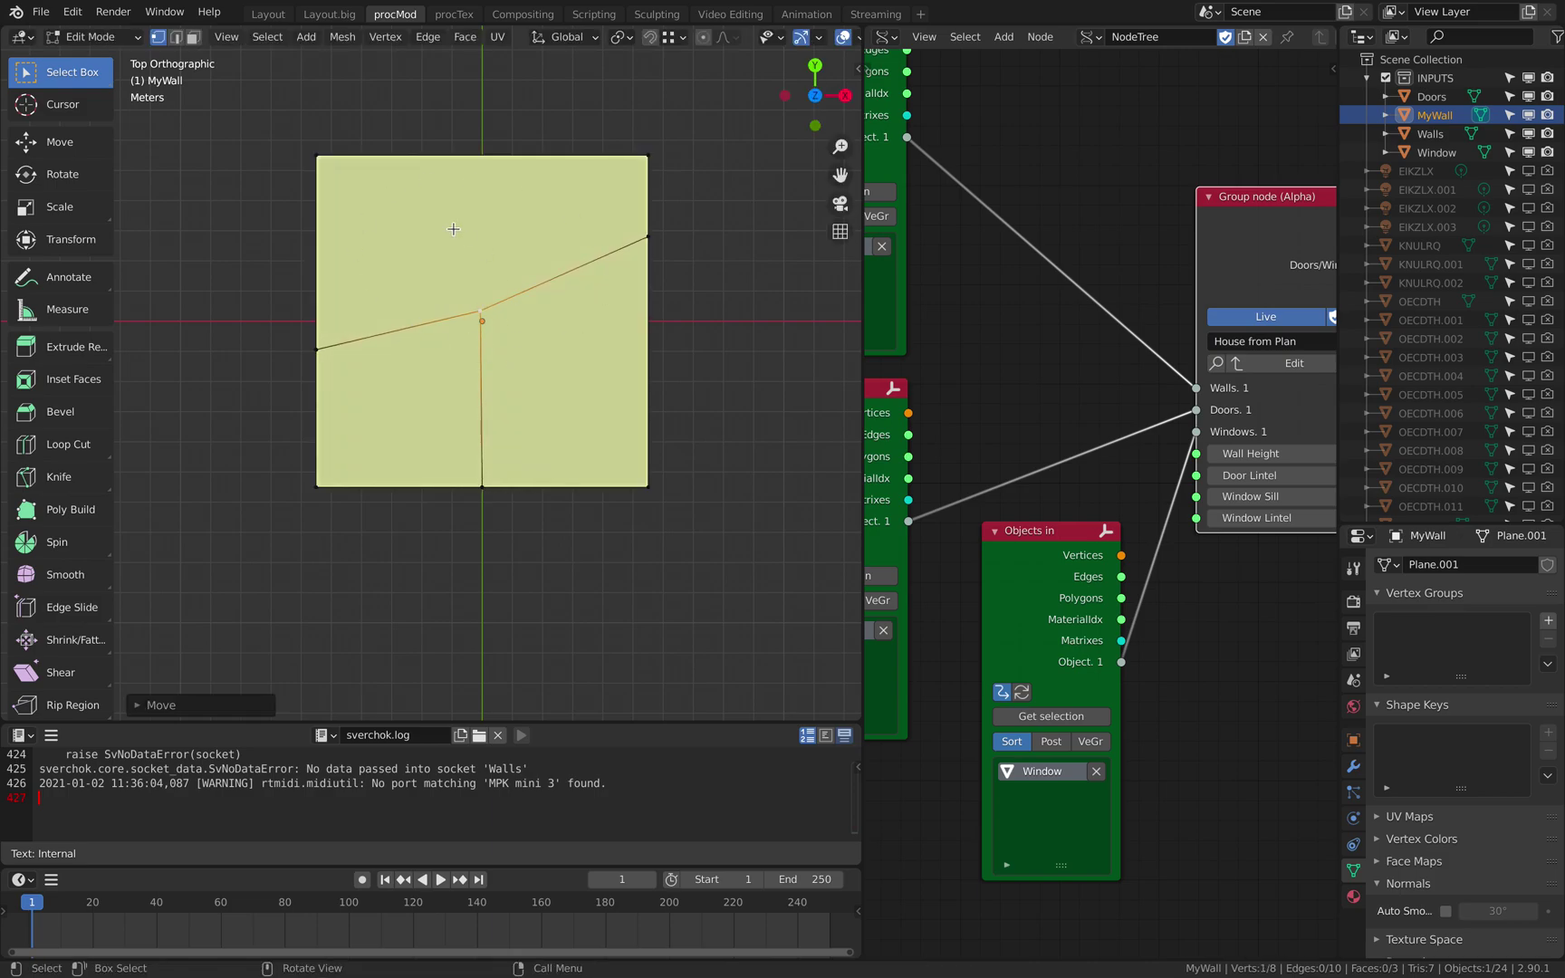
# - Move MyWall's upper-left corner up and inward and its lower-right corner upward to make the outline irregular, and leave Edit Mode
pyautogui.click(456, 278)
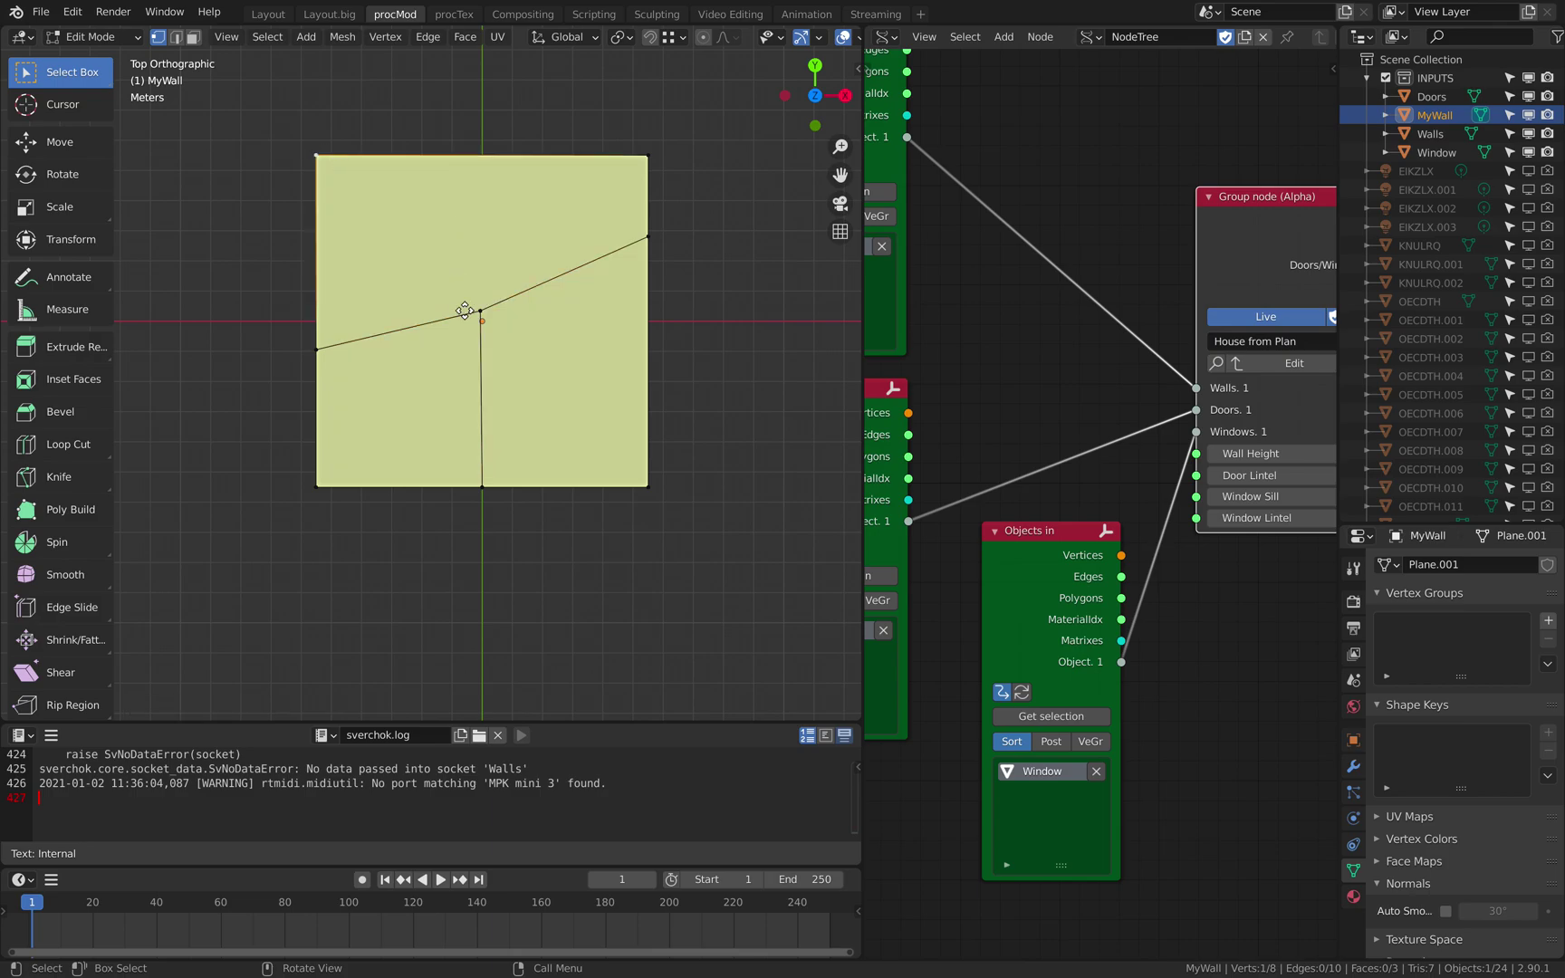
pyautogui.press('g')
pyautogui.click(512, 277)
pyautogui.moveTo(644, 484); pyautogui.dragTo(654, 455)
pyautogui.press('Tab')
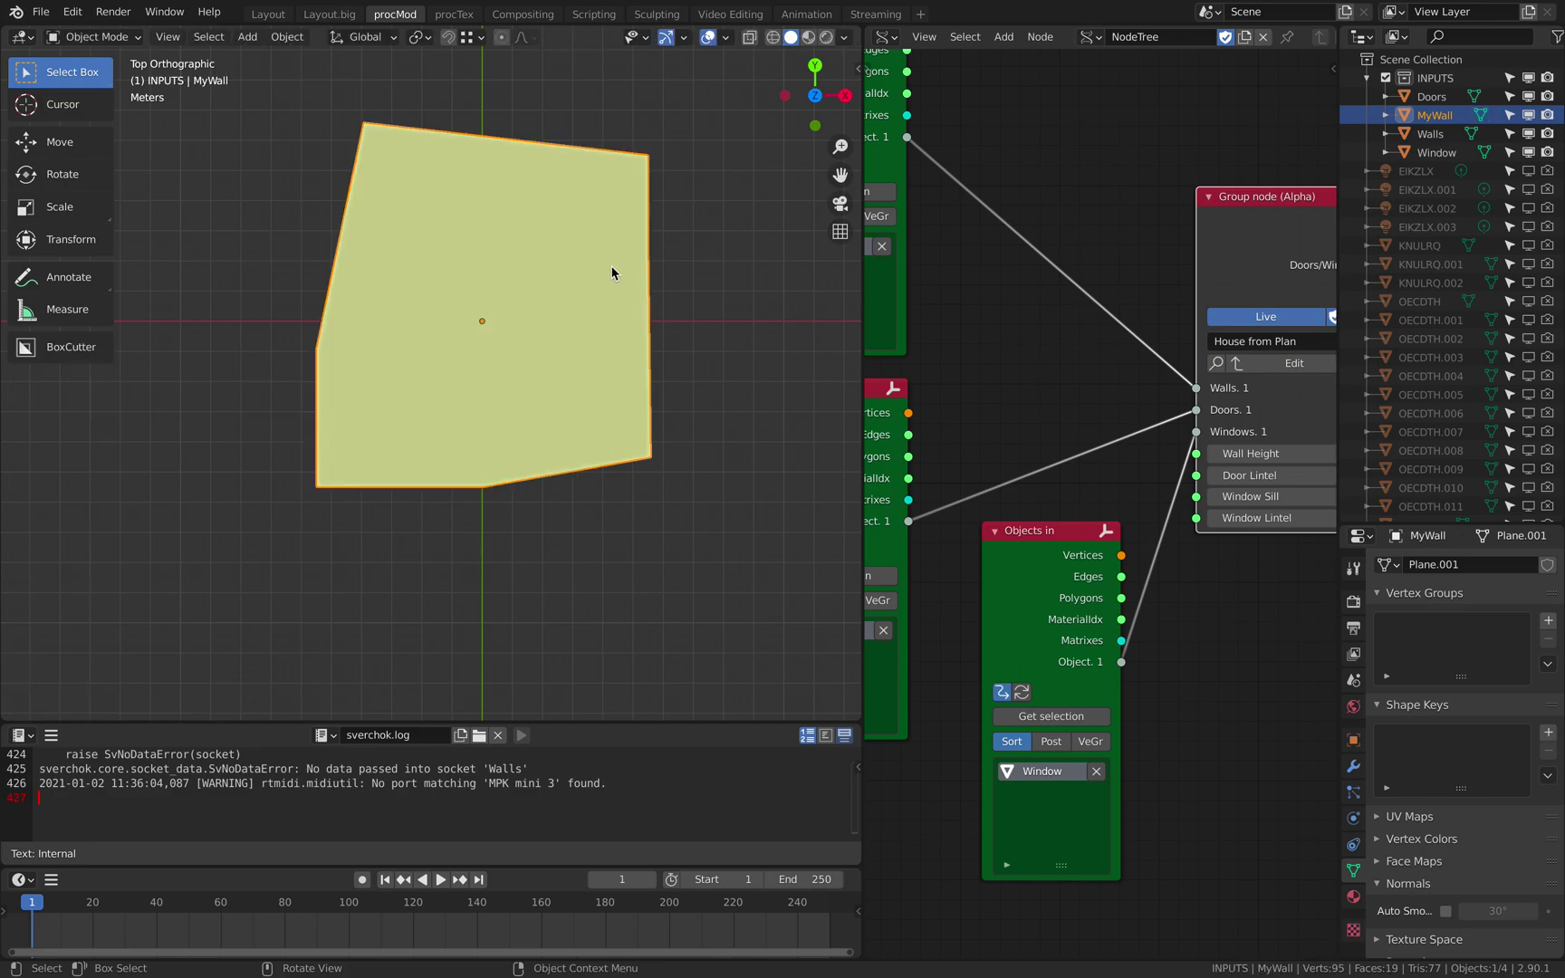
# - Add a mesh plane in the INPUTS collection and rename it MyDoors
pyautogui.press('Tab')
pyautogui.press('Tab')
pyautogui.hotkey('shift', 'a')
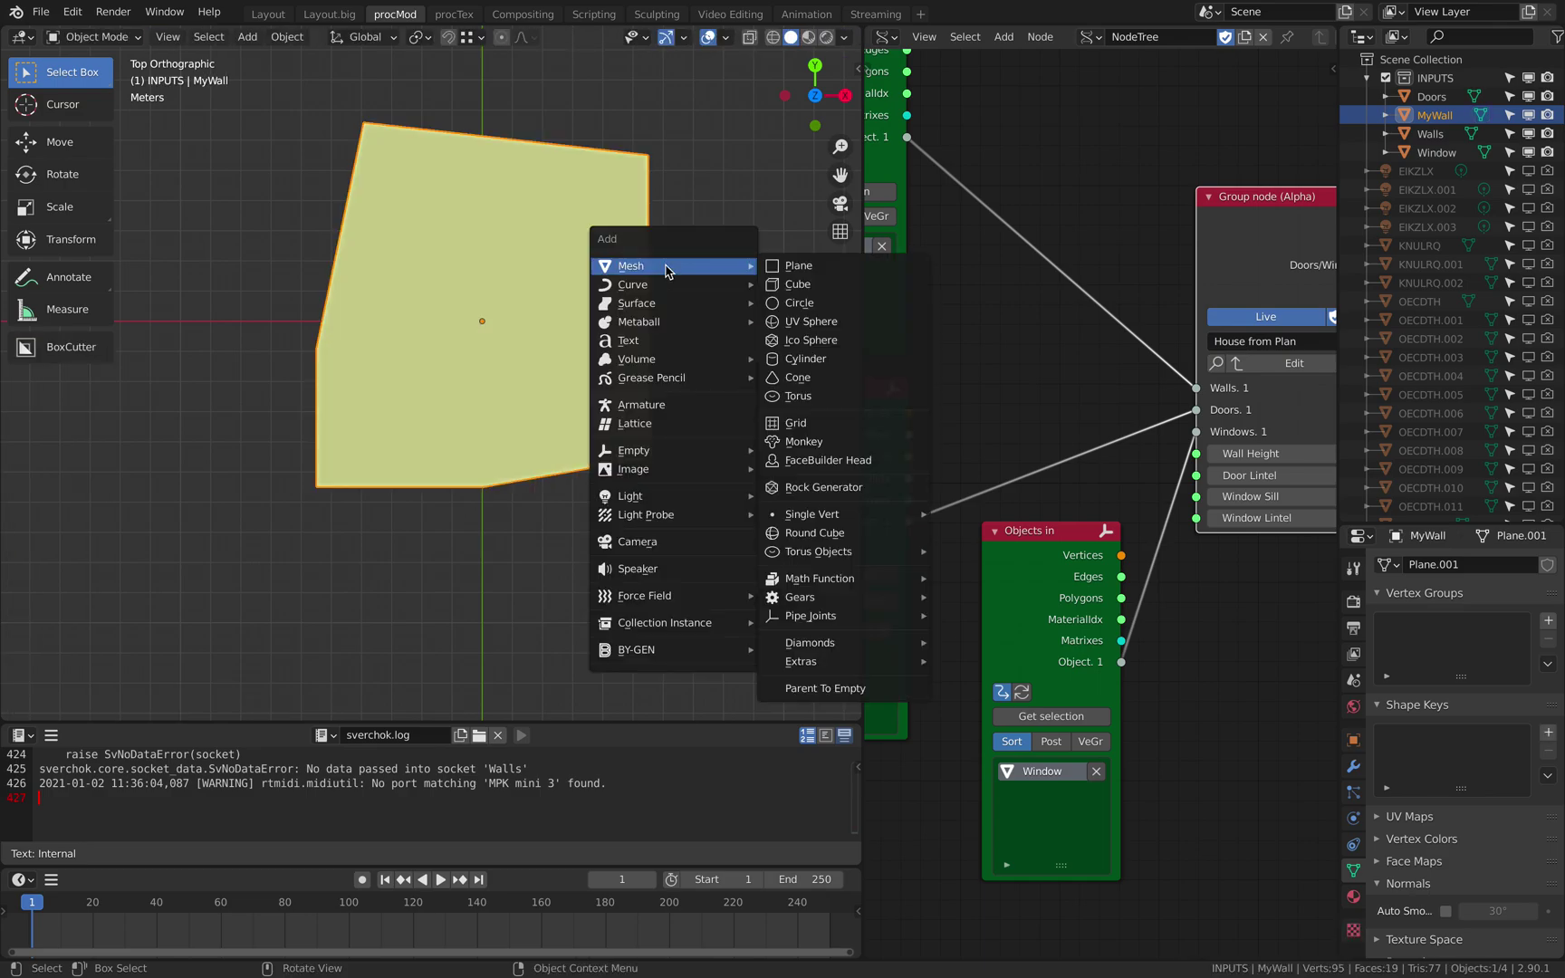
pyautogui.click(793, 268)
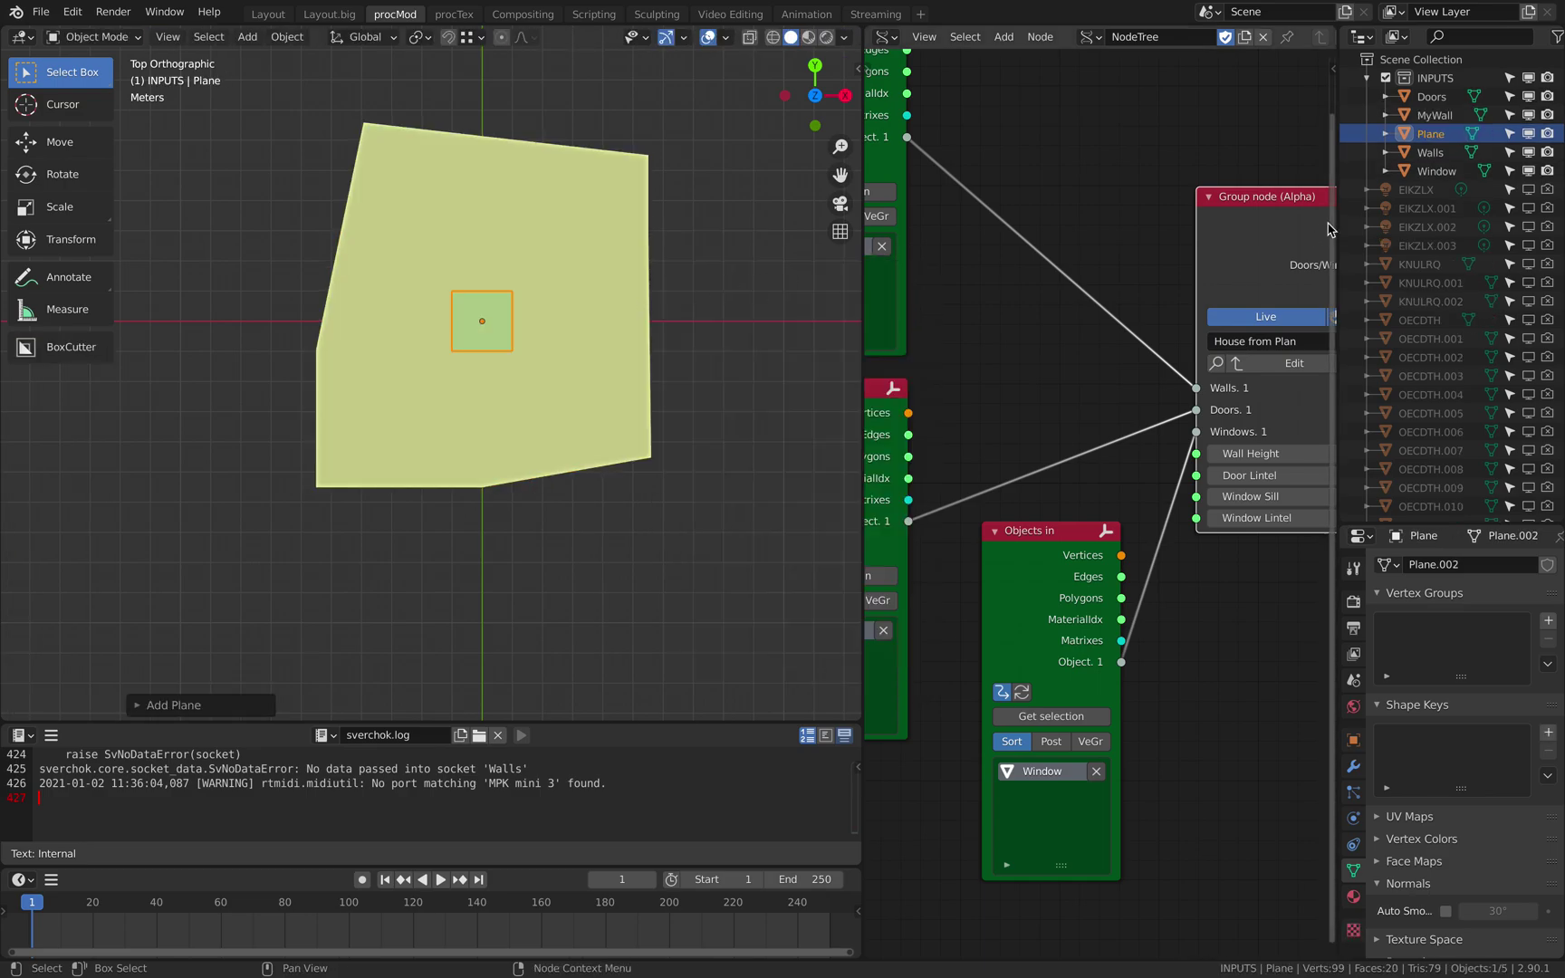
pyautogui.doubleClick(1435, 140)
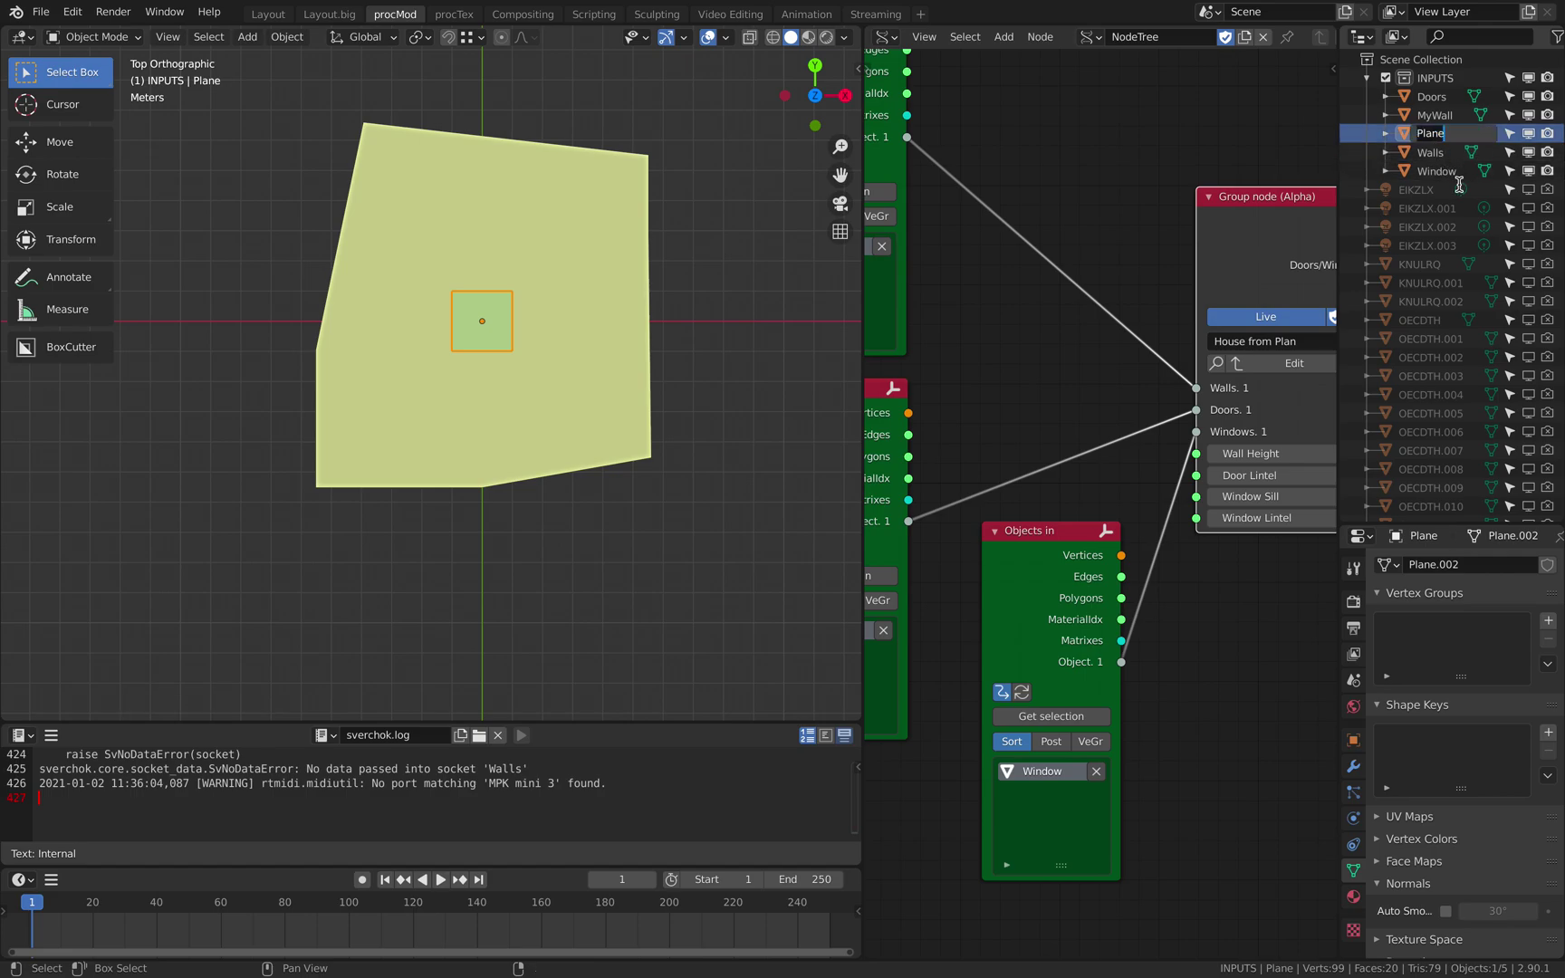
pyautogui.write('MyDoors')
pyautogui.press('Return')
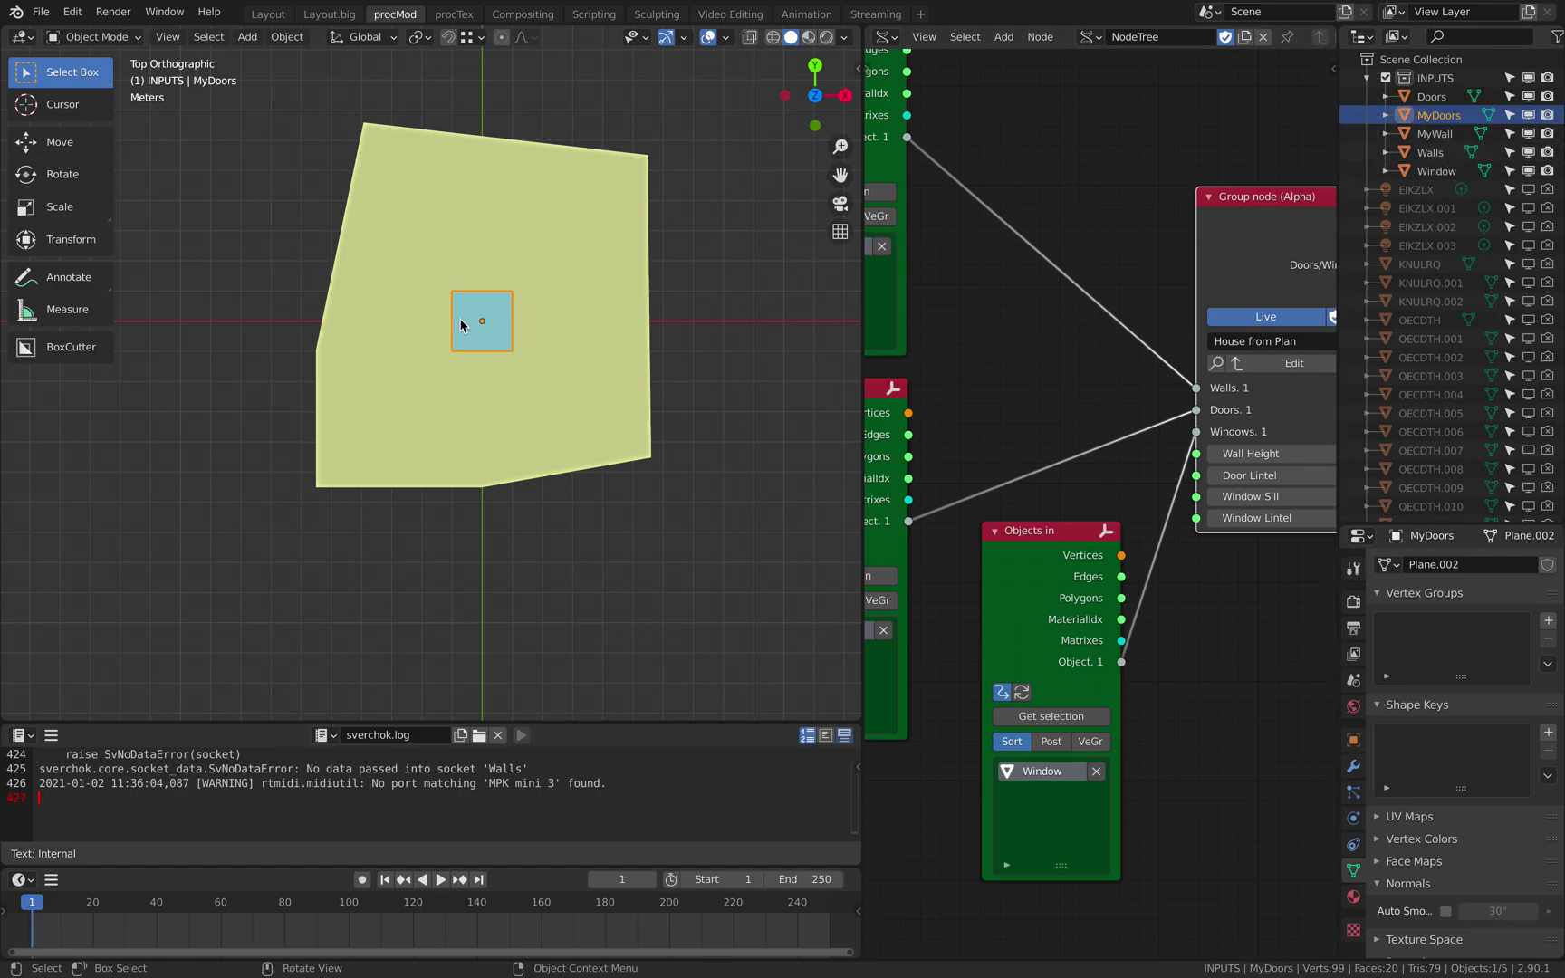
# - Place MyDoors over the slanted upper-left wall, rotate it about 15° to match, and apply all transforms
pyautogui.press('g')
pyautogui.click(426, 249)
pyautogui.press('r')
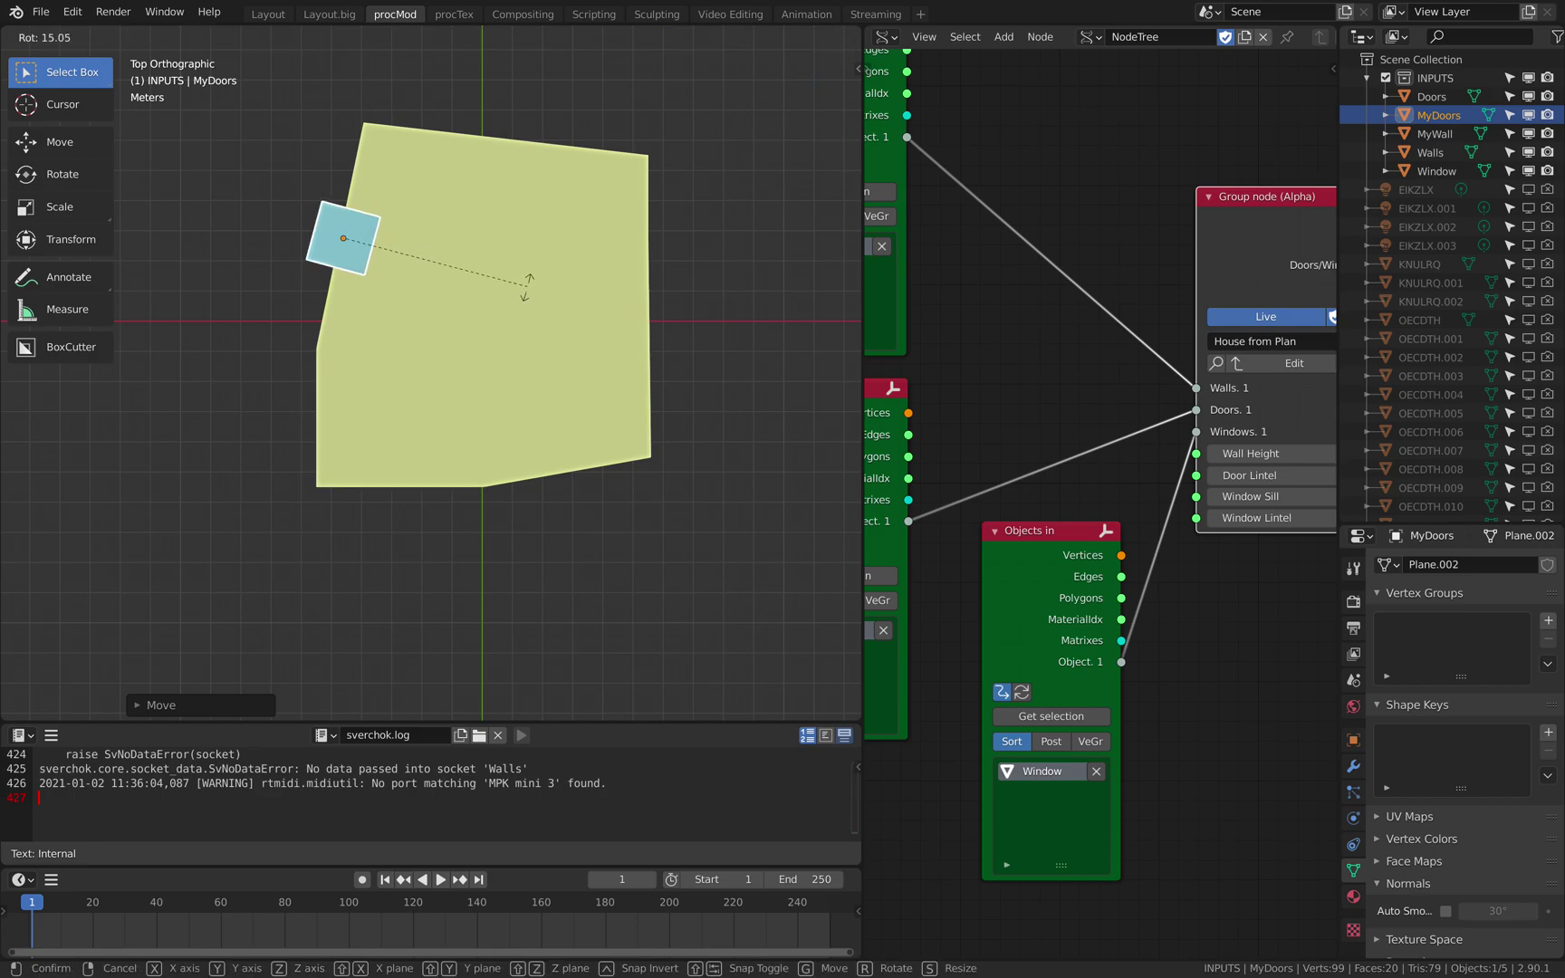
pyautogui.click(531, 289)
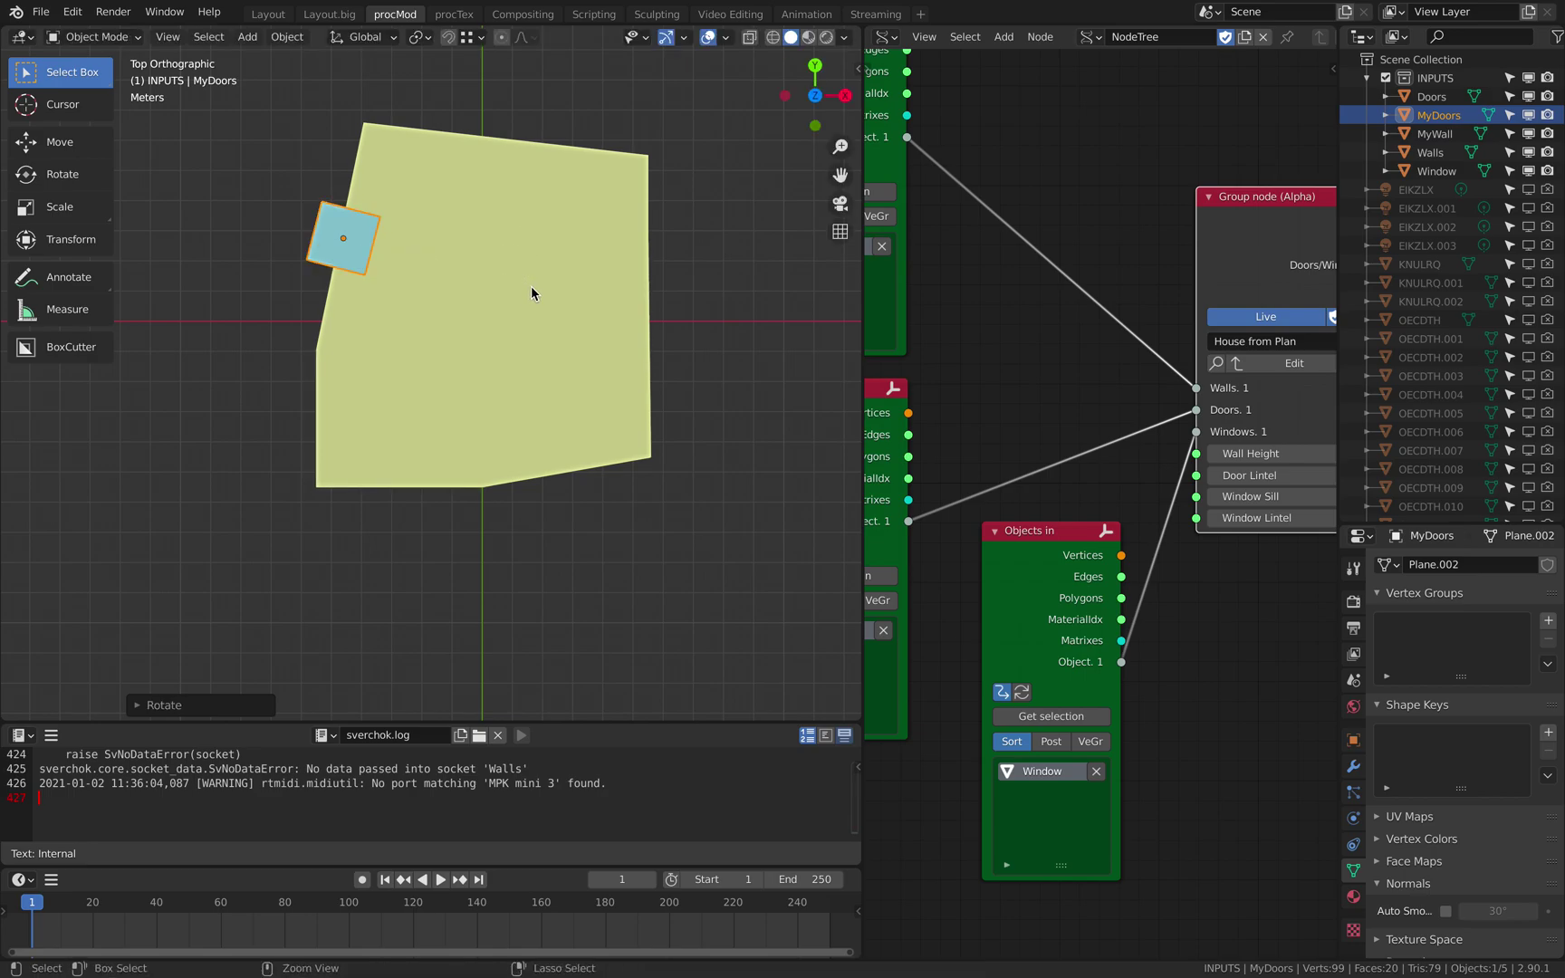
pyautogui.hotkey('ctrl', 'a')
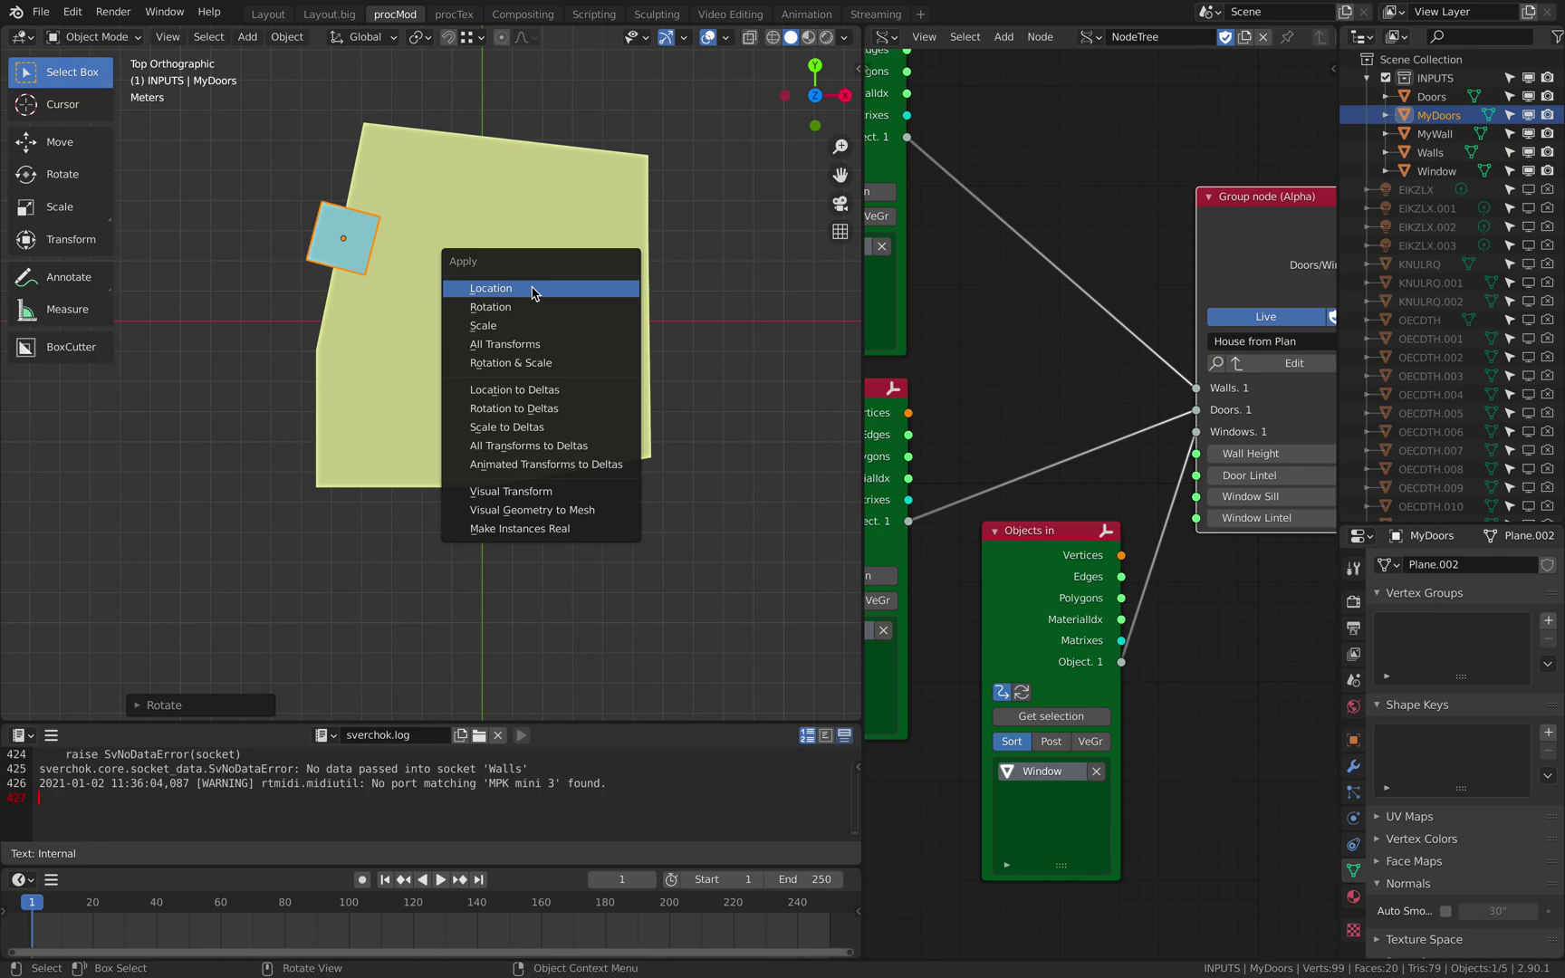
pyautogui.click(513, 344)
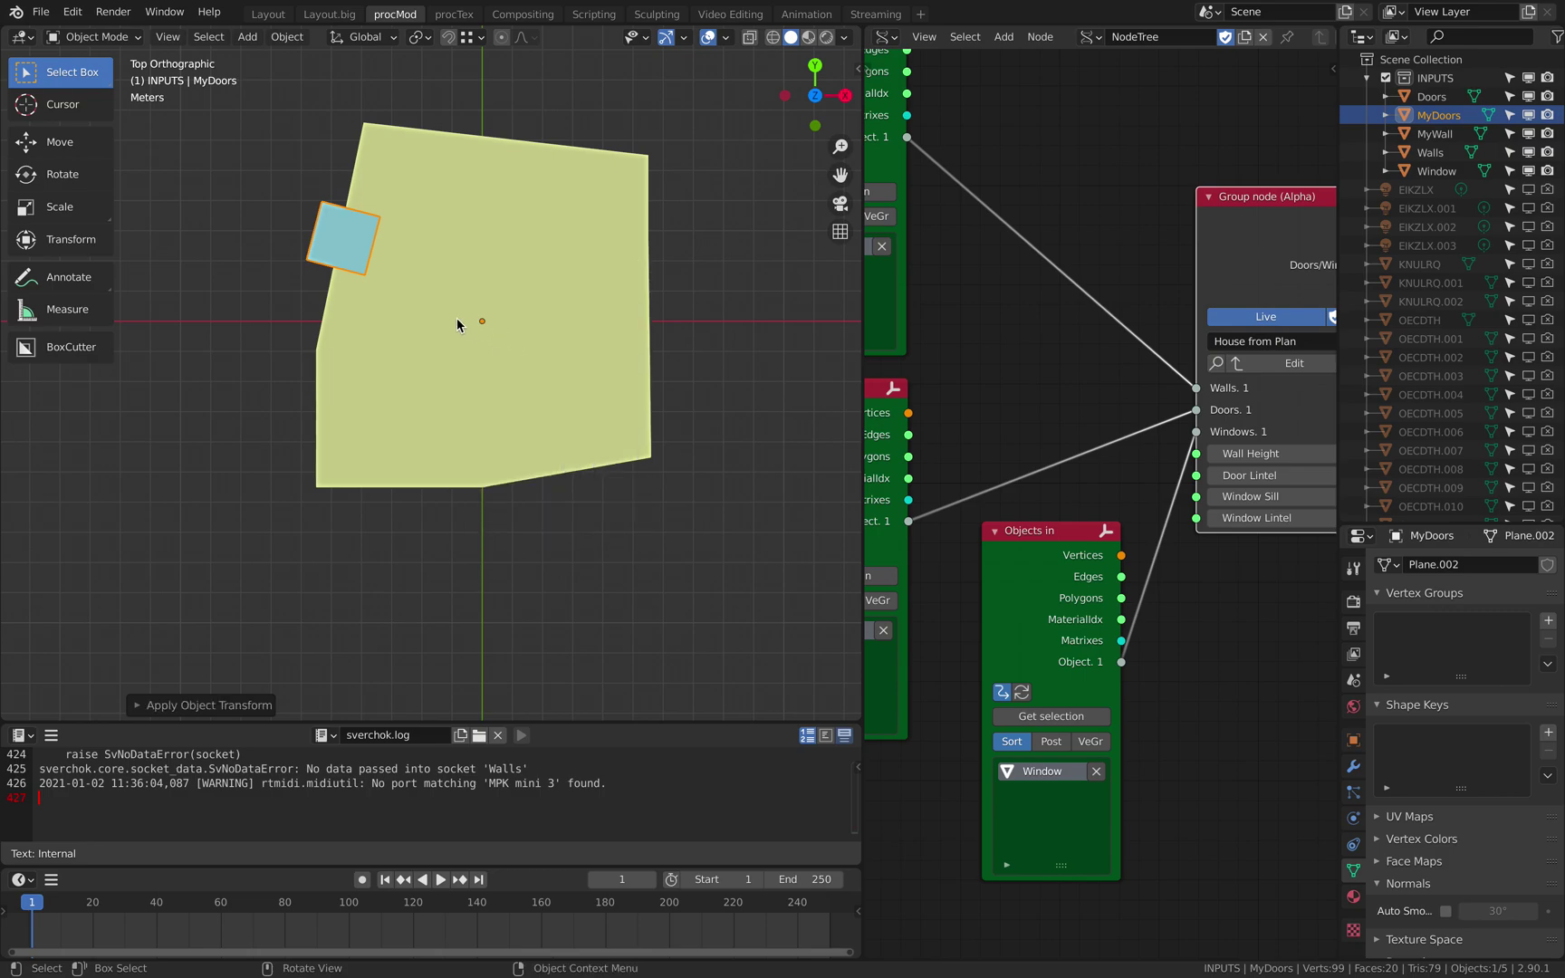
# - Duplicate the door face within the MyDoors mesh, placing the copy over the slanted lower-right wall and rotating it to match
pyautogui.press('Tab')
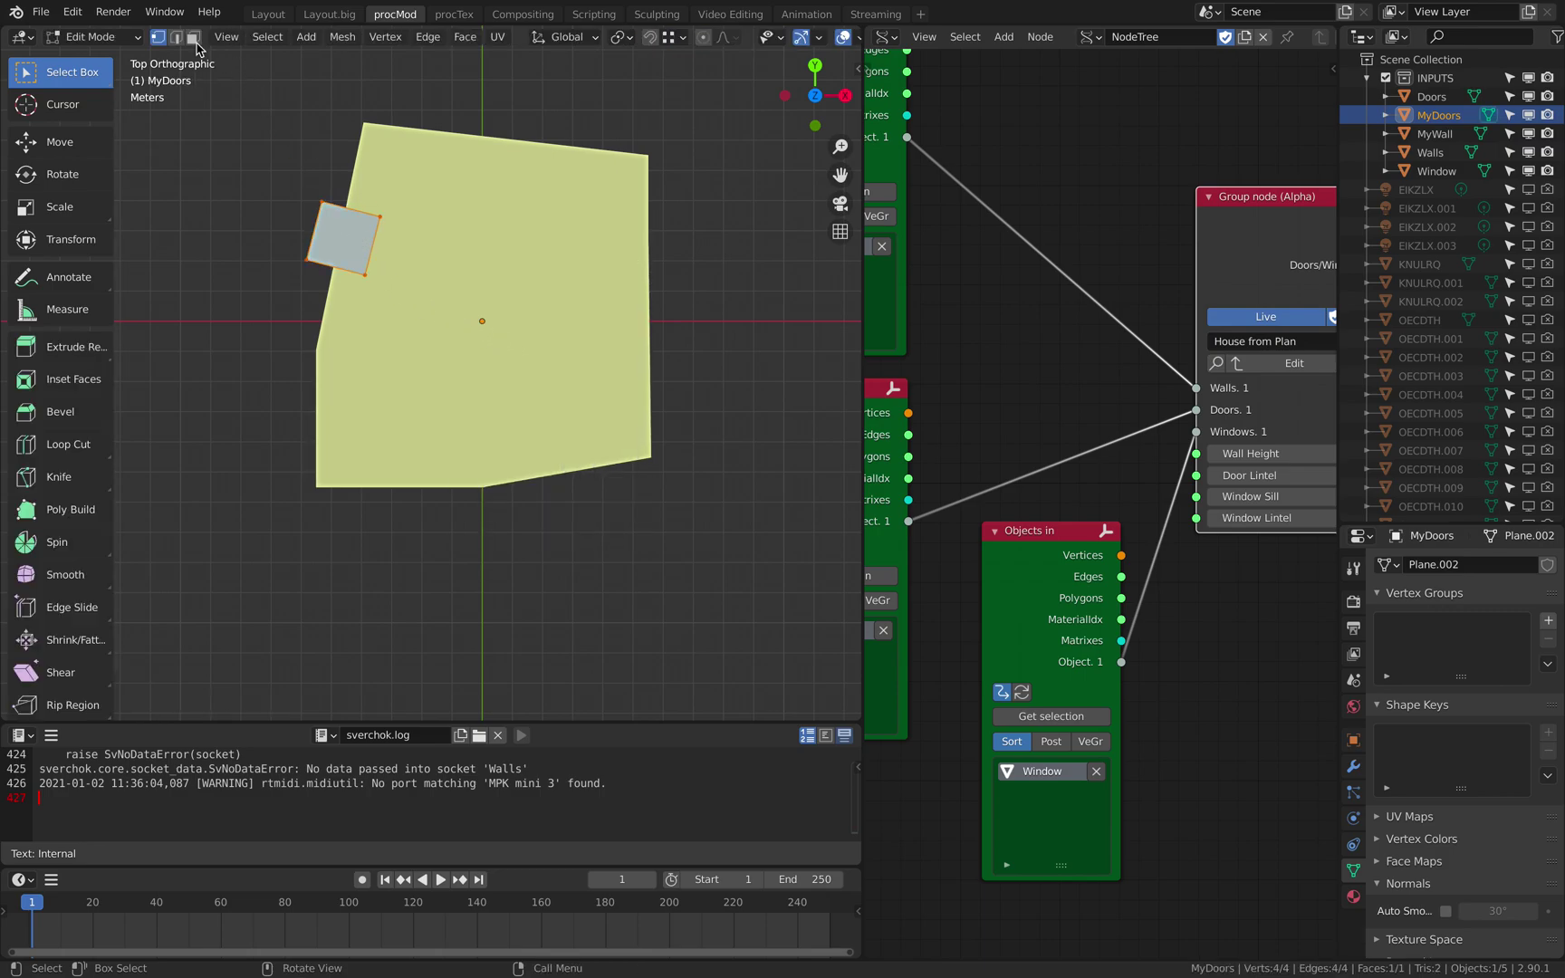
pyautogui.press('Tab')
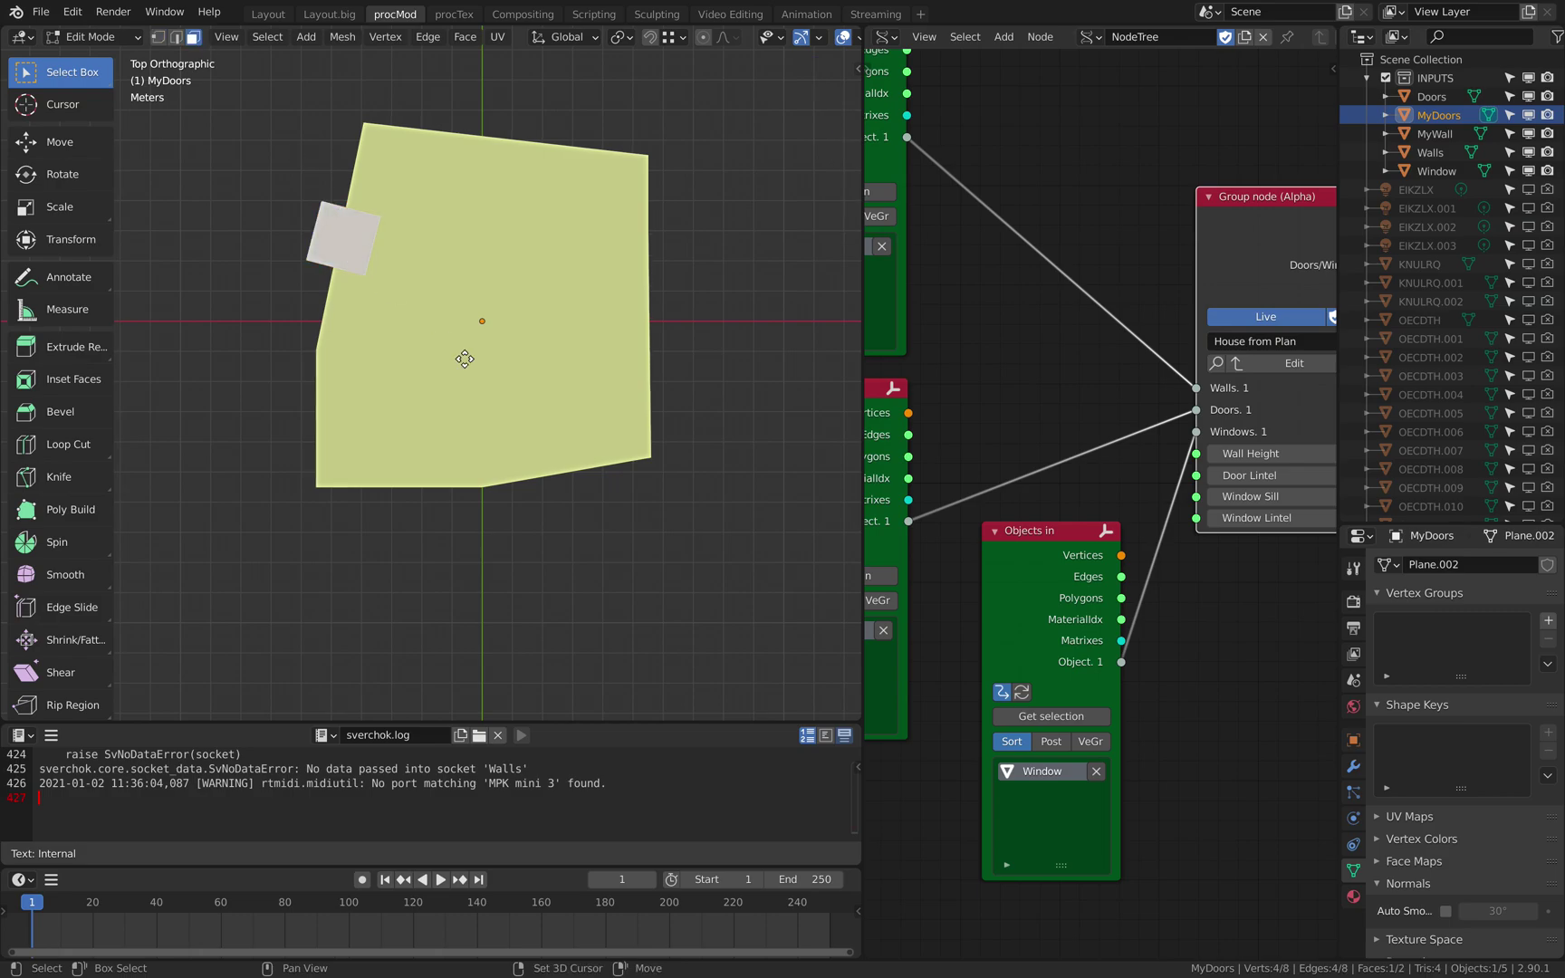
pyautogui.hotkey('shift', 'd')
pyautogui.press('r')
pyautogui.click(645, 333)
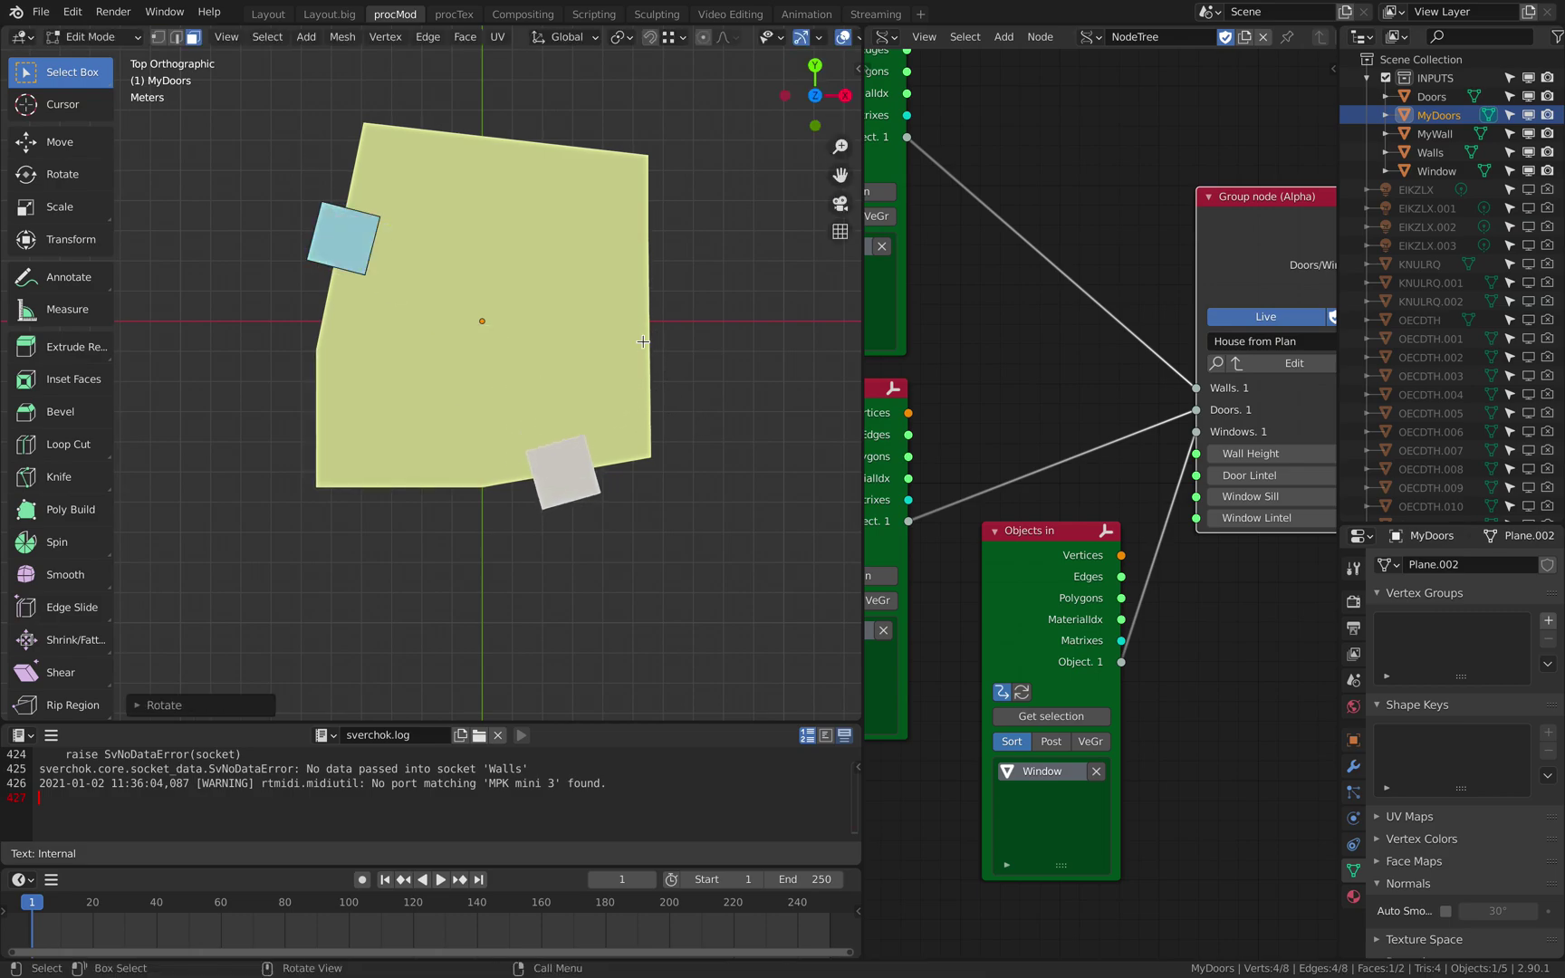
pyautogui.press('Tab')
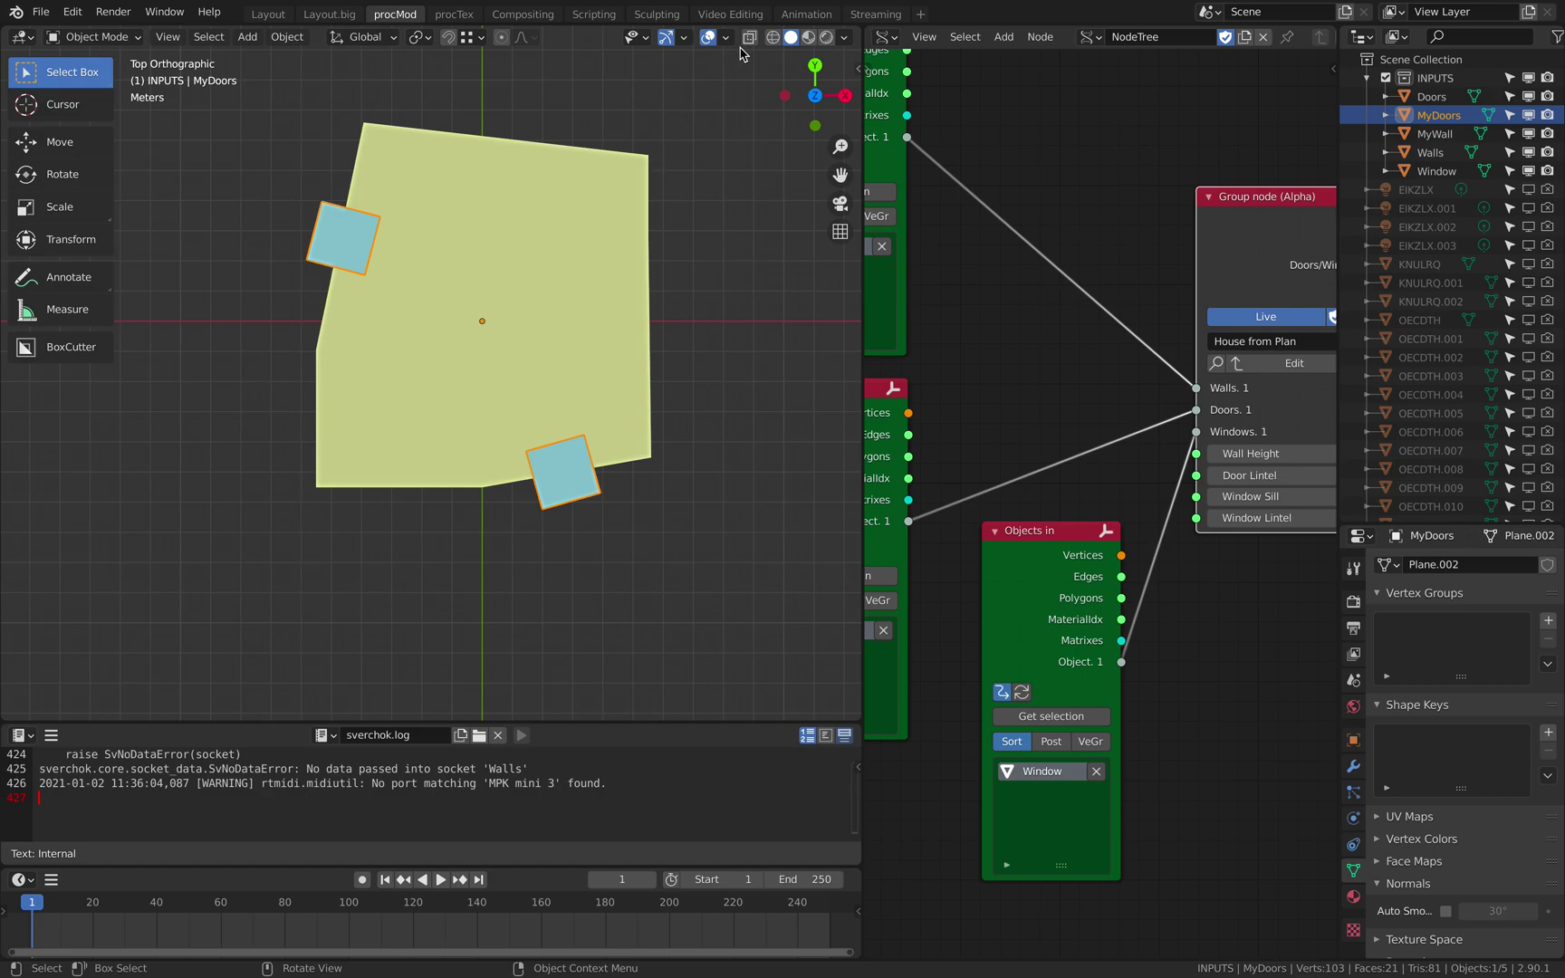
# - In wireframe display, duplicate the door face within MyDoors onto the slanted right half of the interior wall and rotate it to match
pyautogui.click(774, 40)
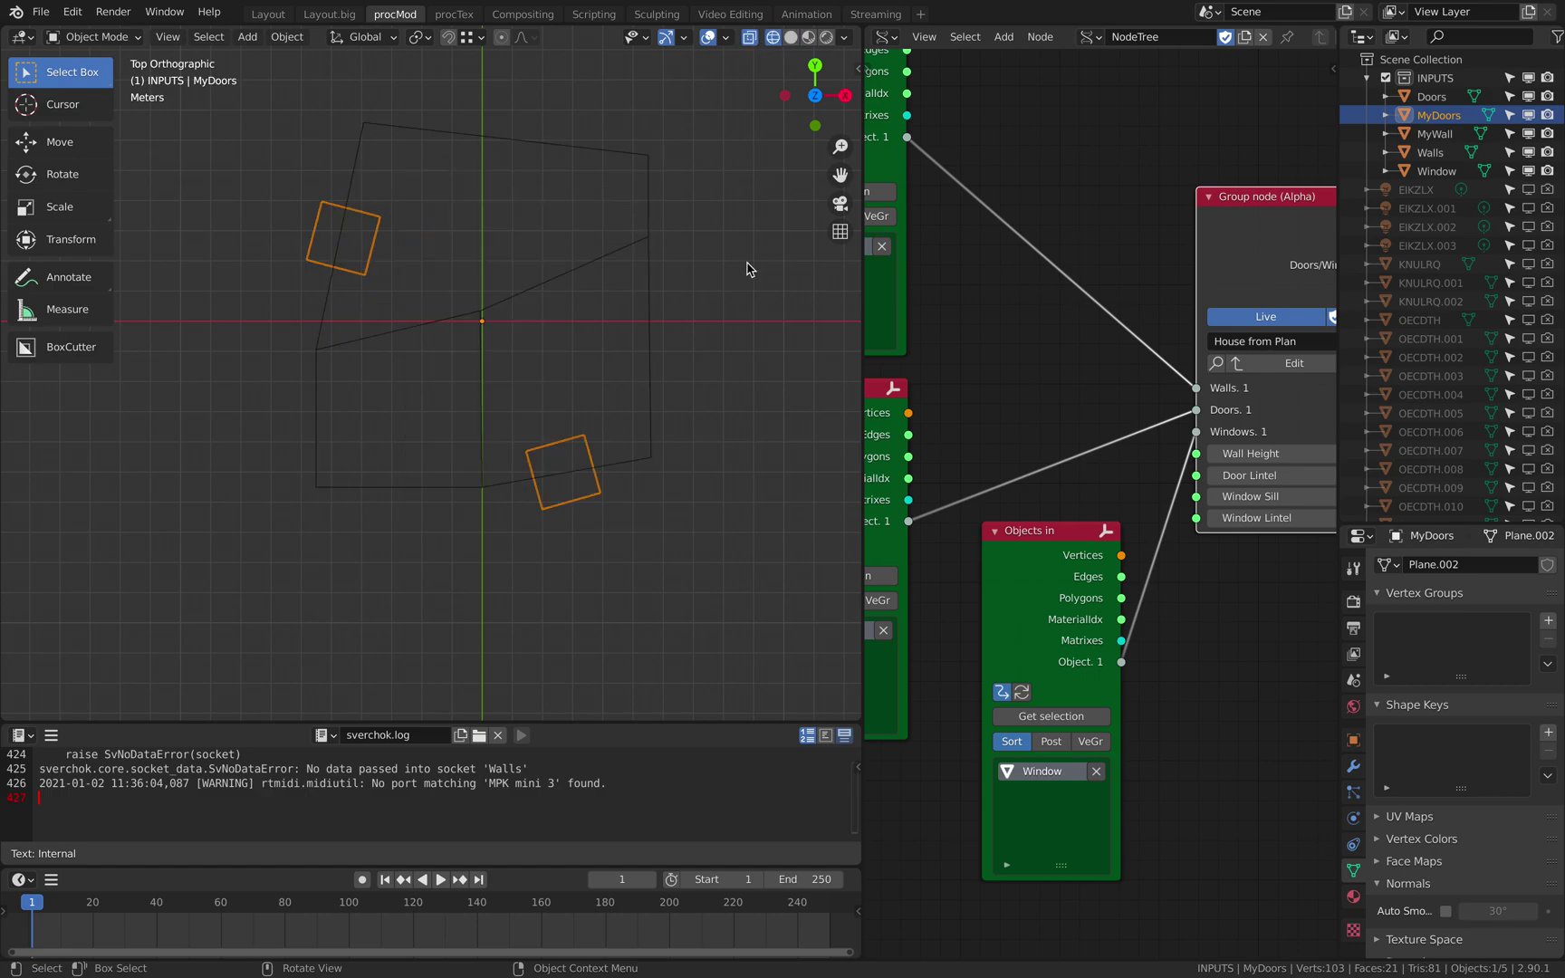
pyautogui.press('Tab')
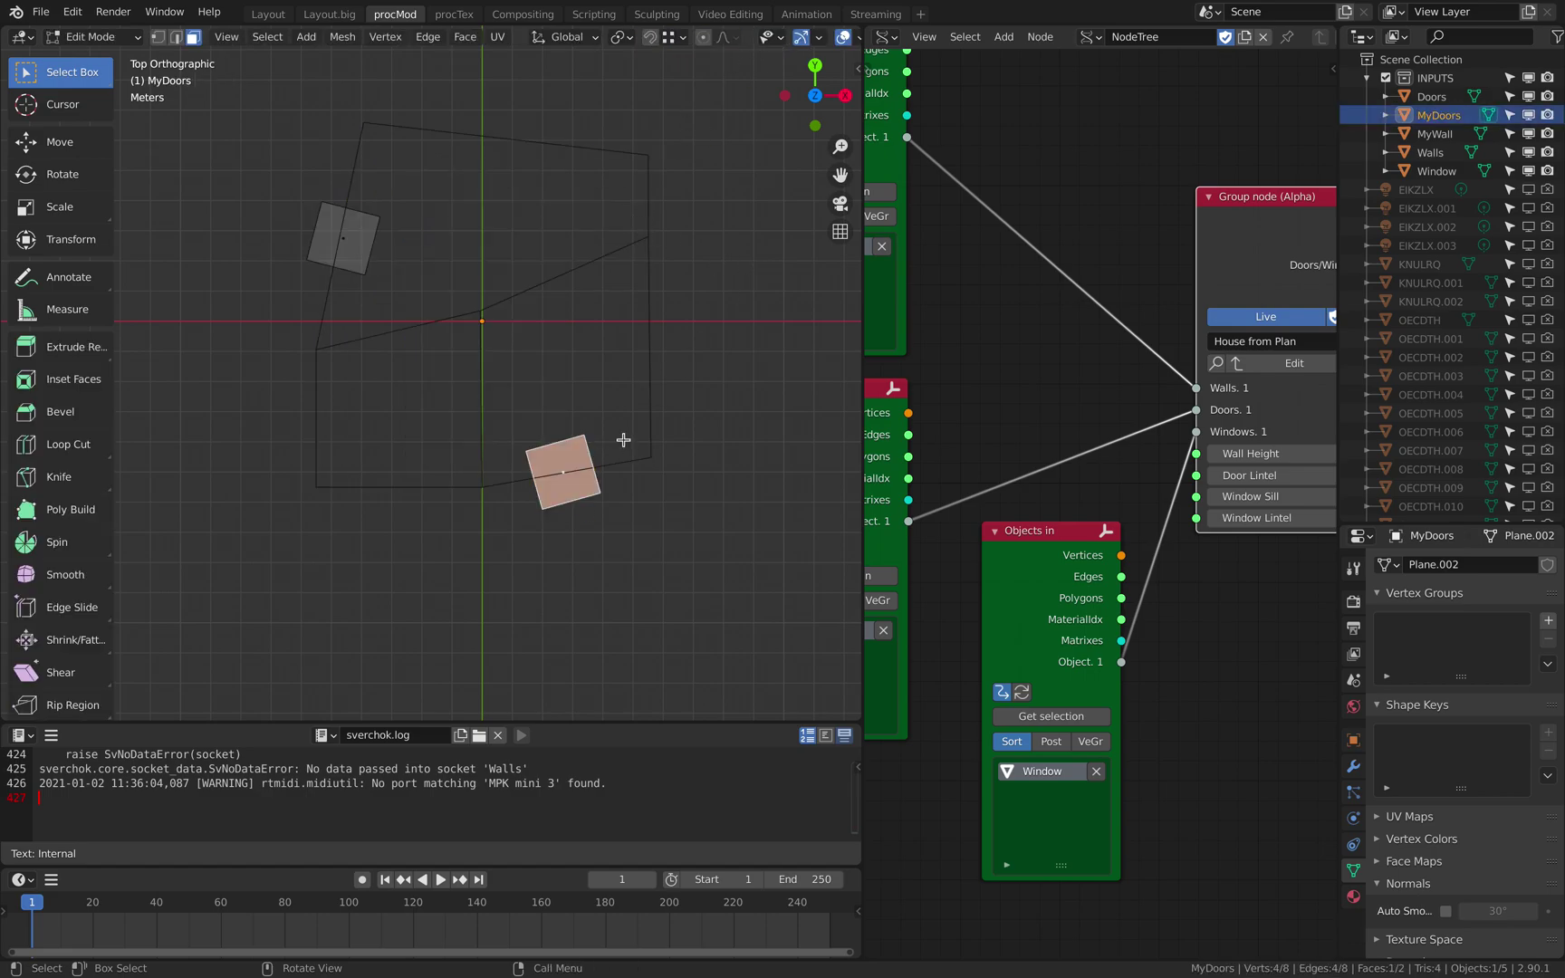
pyautogui.hotkey('shift', 'd')
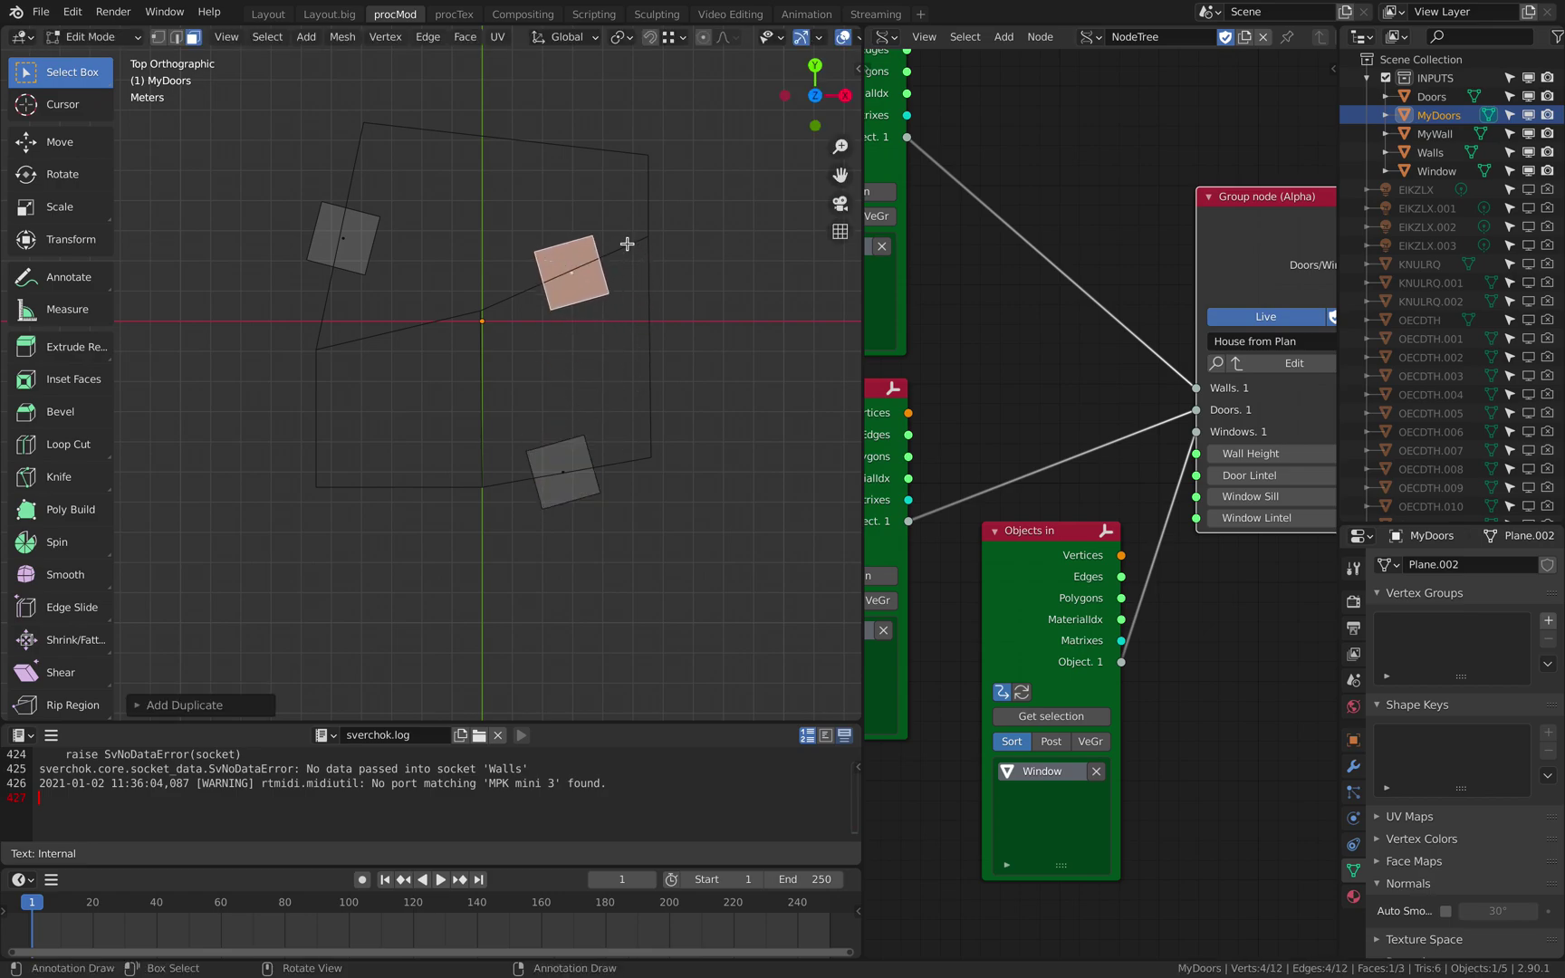
pyautogui.press('r')
pyautogui.click(699, 213)
# - Duplicate the door face again onto the vertical interior wall, rotate it to roughly align with that wall, and leave Edit Mode
pyautogui.hotkey('shift', 'd')
pyautogui.click(596, 346)
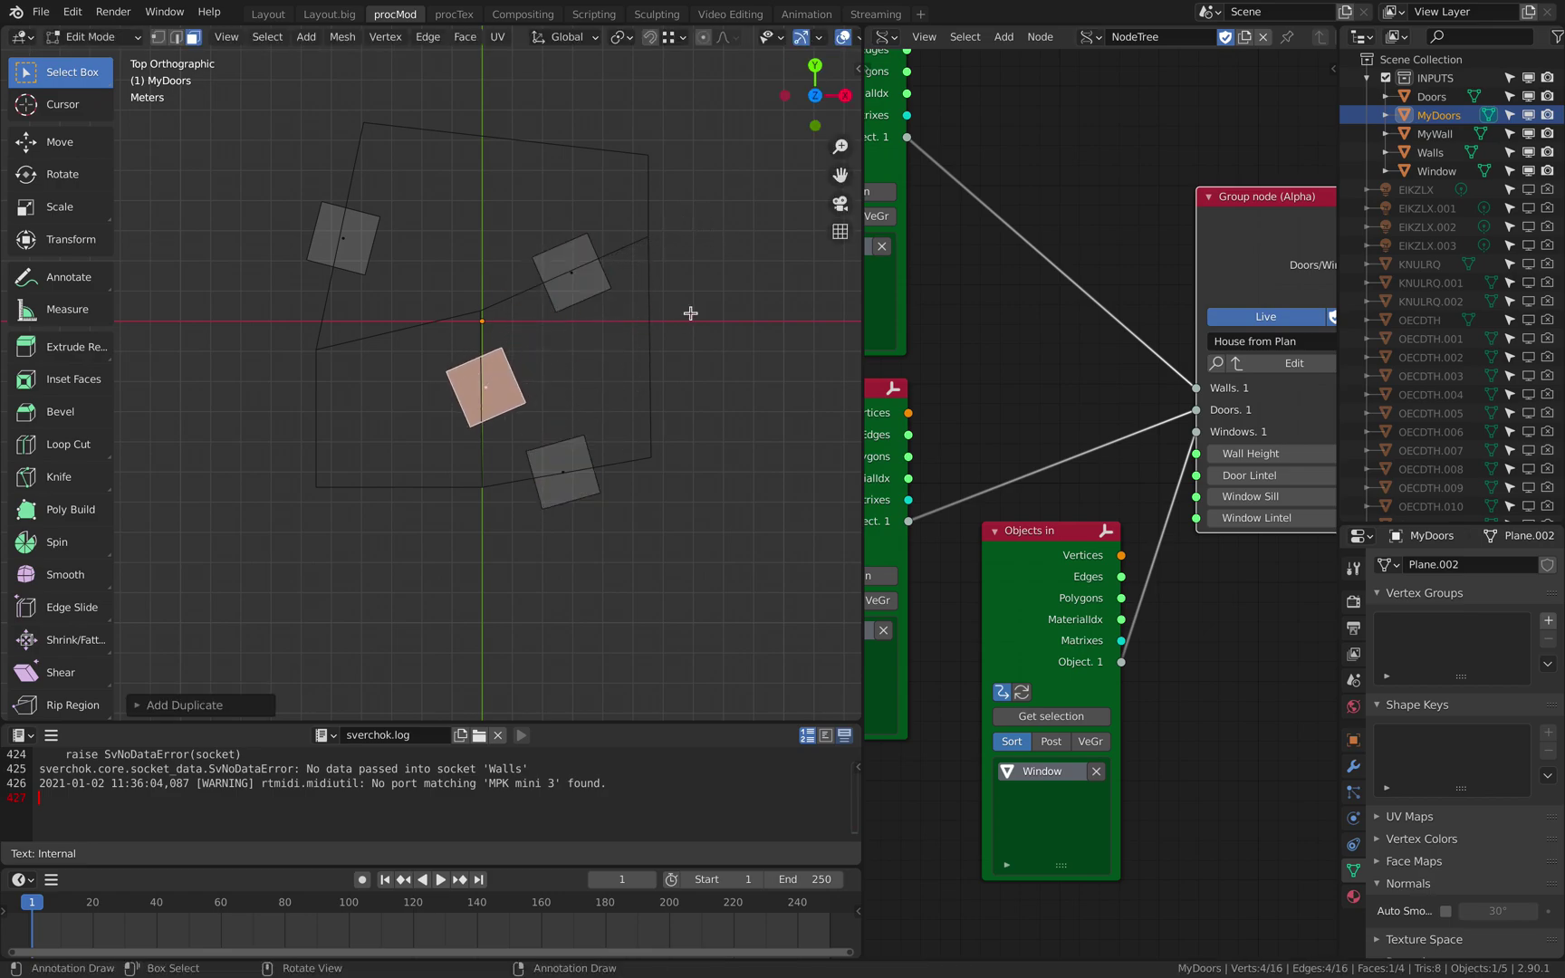
pyautogui.press('r')
pyautogui.click(669, 409)
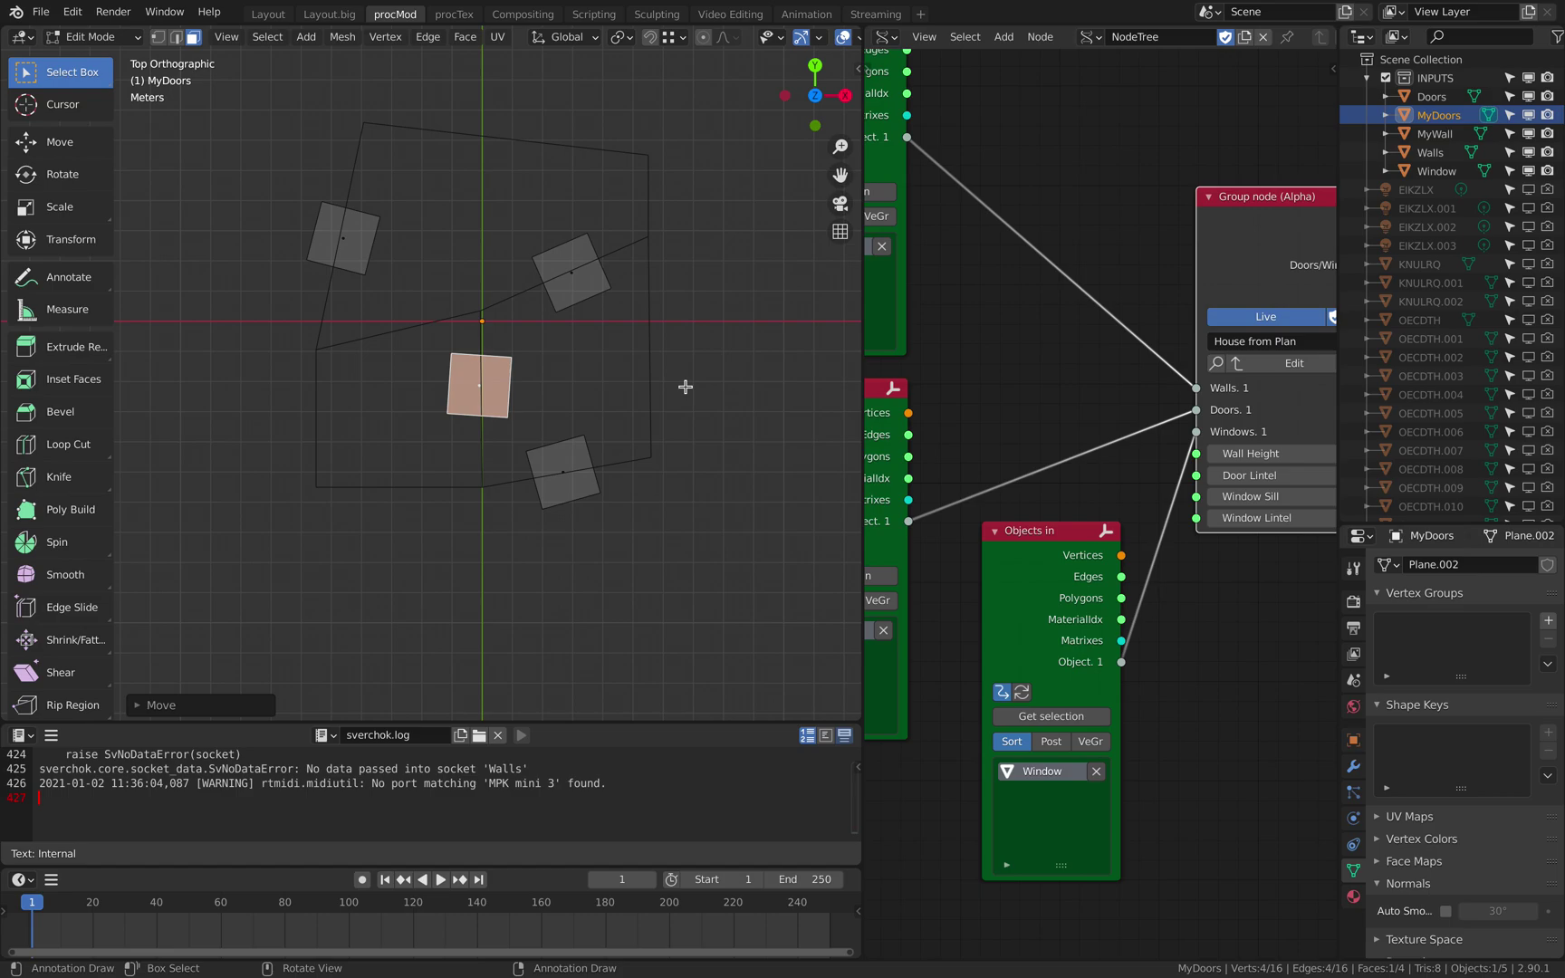
pyautogui.press('Tab')
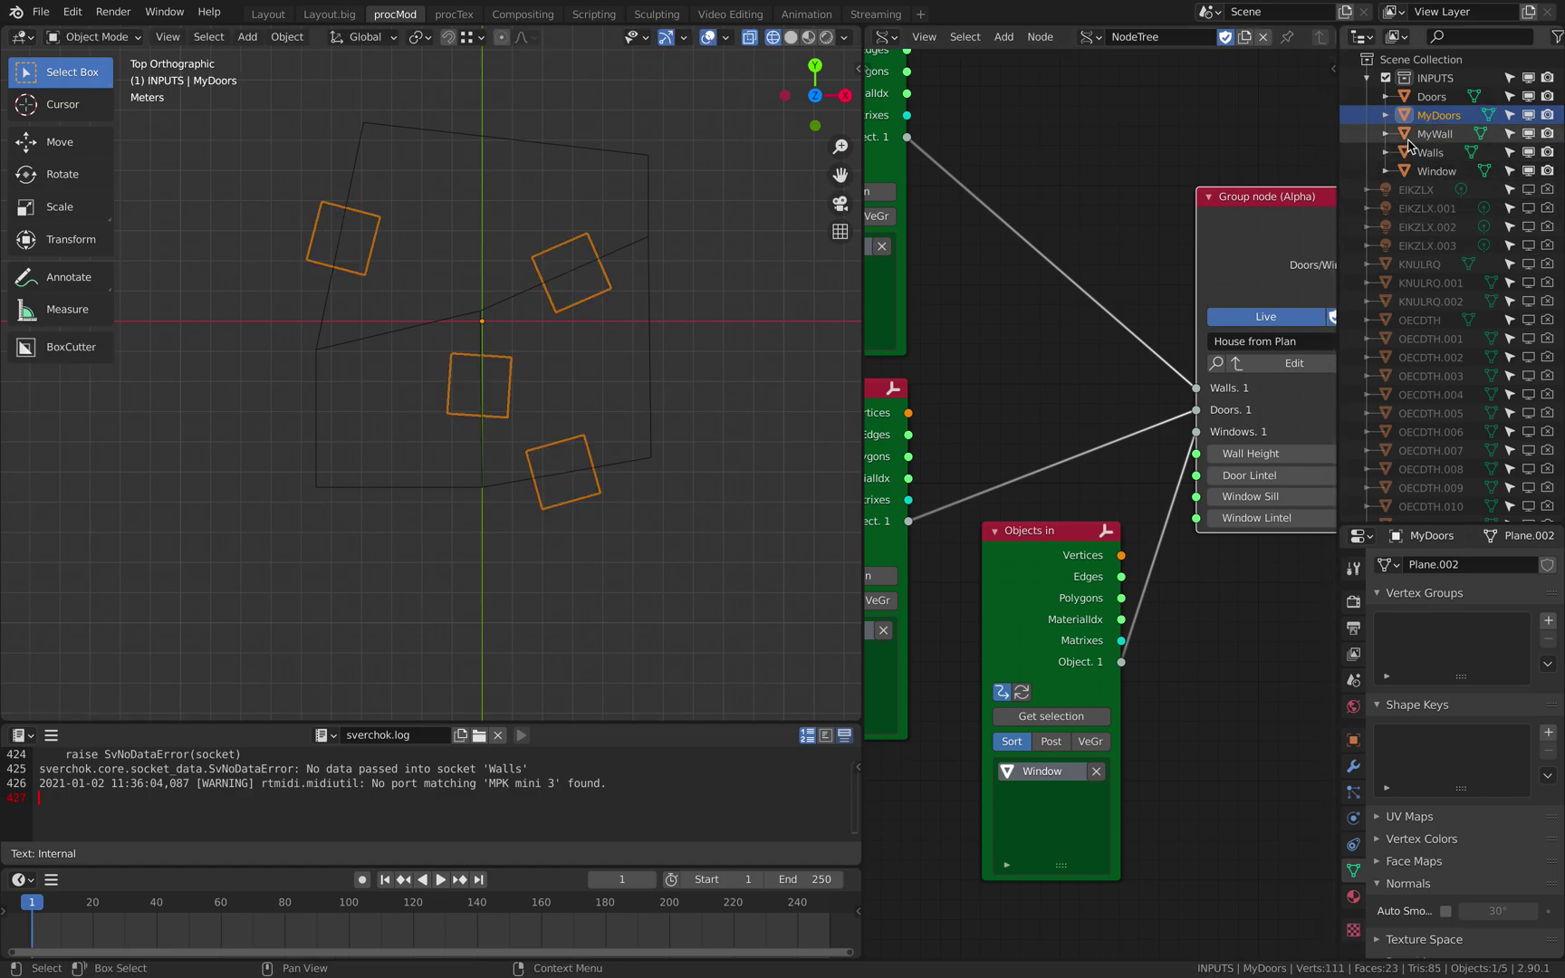
# - Add a mesh plane in the INPUTS collection and move it over the plan's right exterior wall
pyautogui.hotkey('shift', 'a')
pyautogui.moveTo(623, 332)
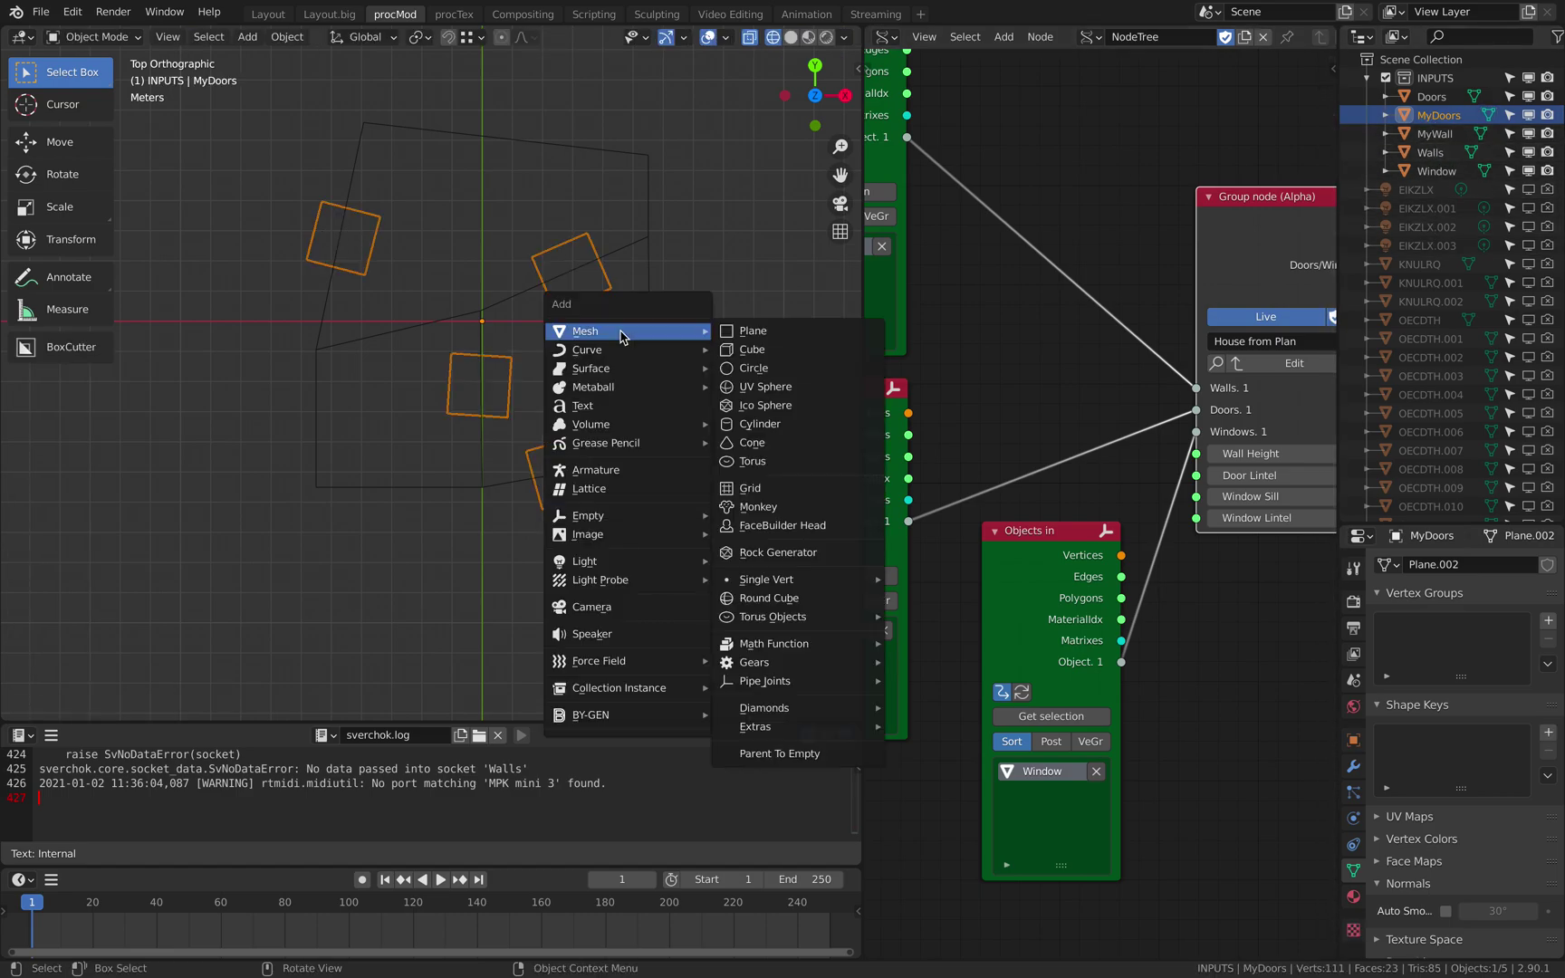
pyautogui.click(741, 335)
pyautogui.press('g')
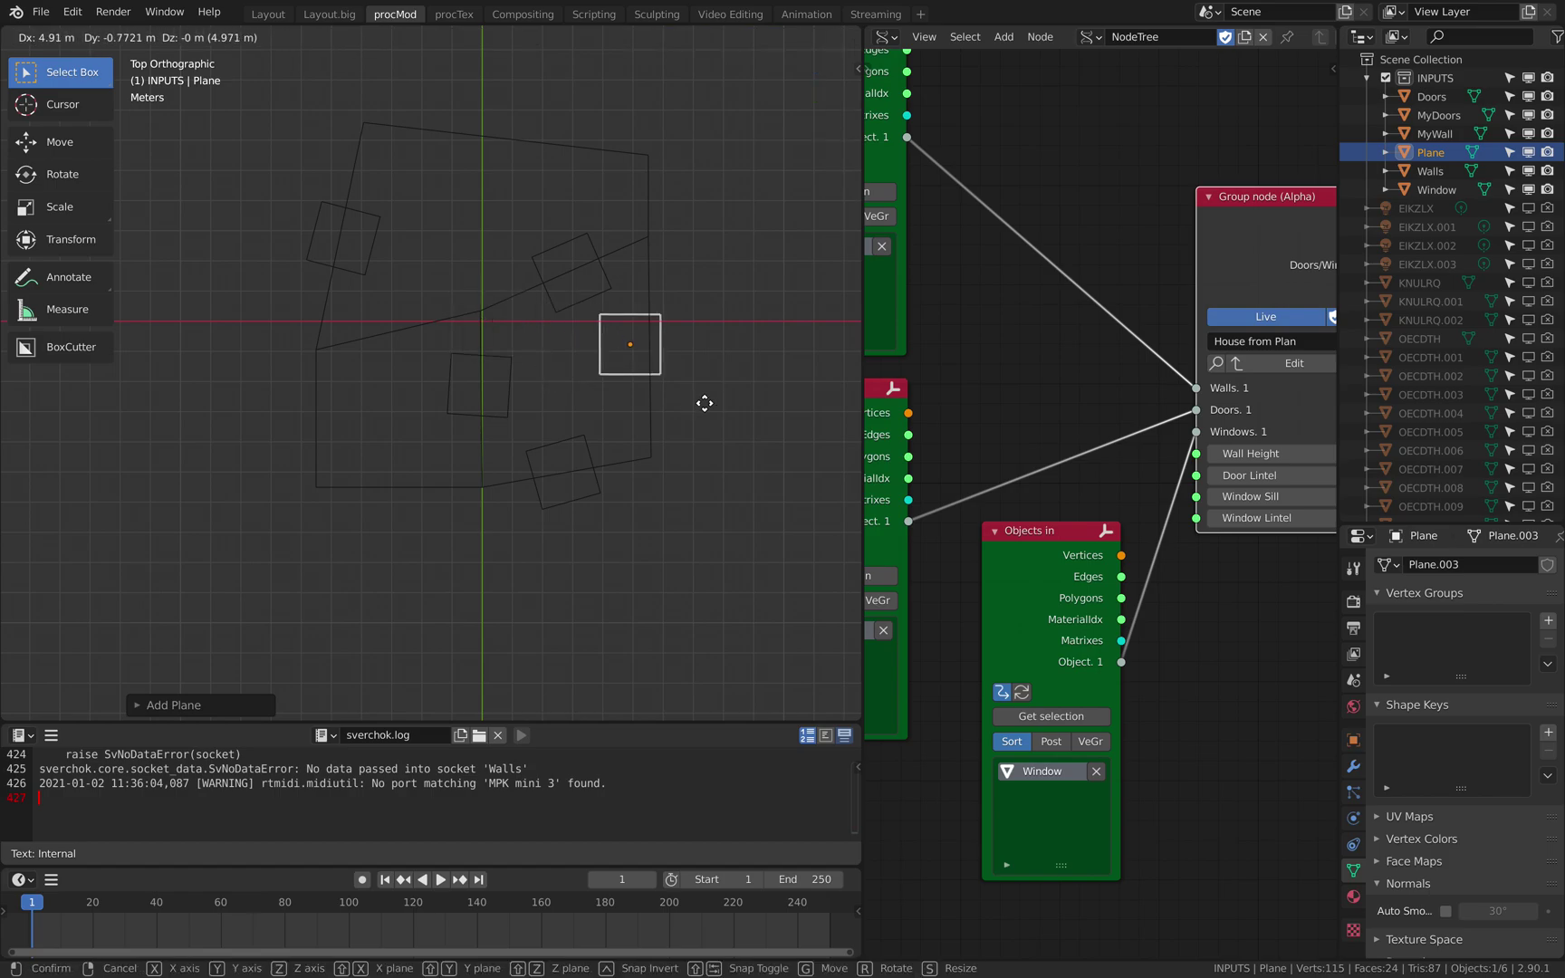
pyautogui.click(712, 405)
# - Rename the new plane MyWindows and apply all its transforms
pyautogui.doubleClick(1492, 156)
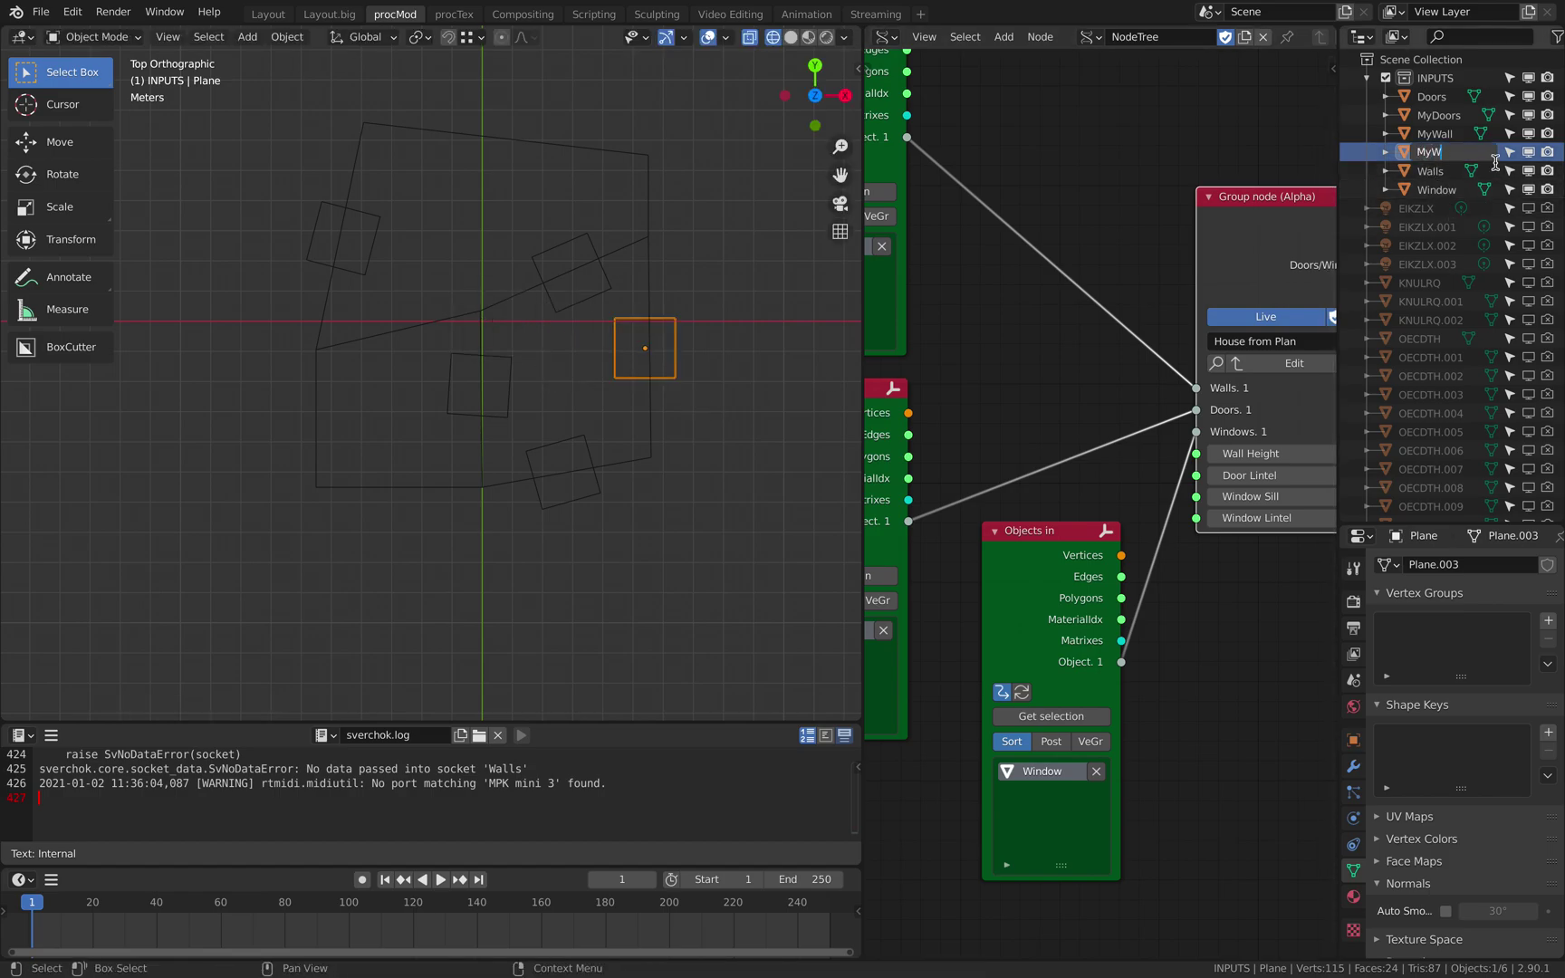
pyautogui.write('MyWindows')
pyautogui.press('Return')
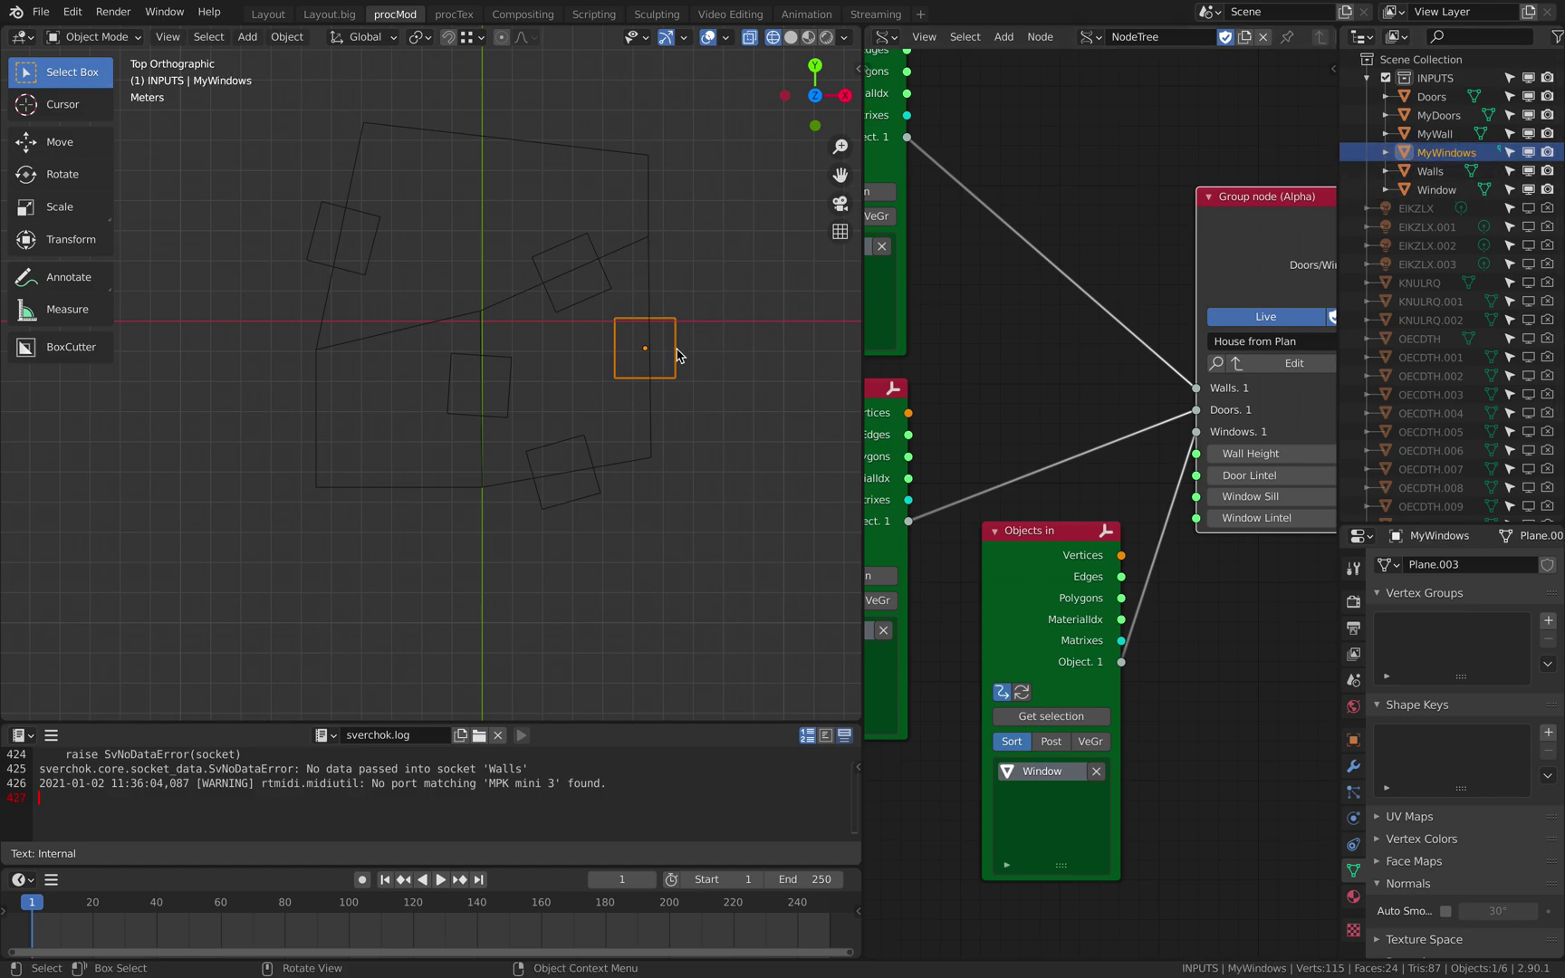
pyautogui.hotkey('ctrl', 'a')
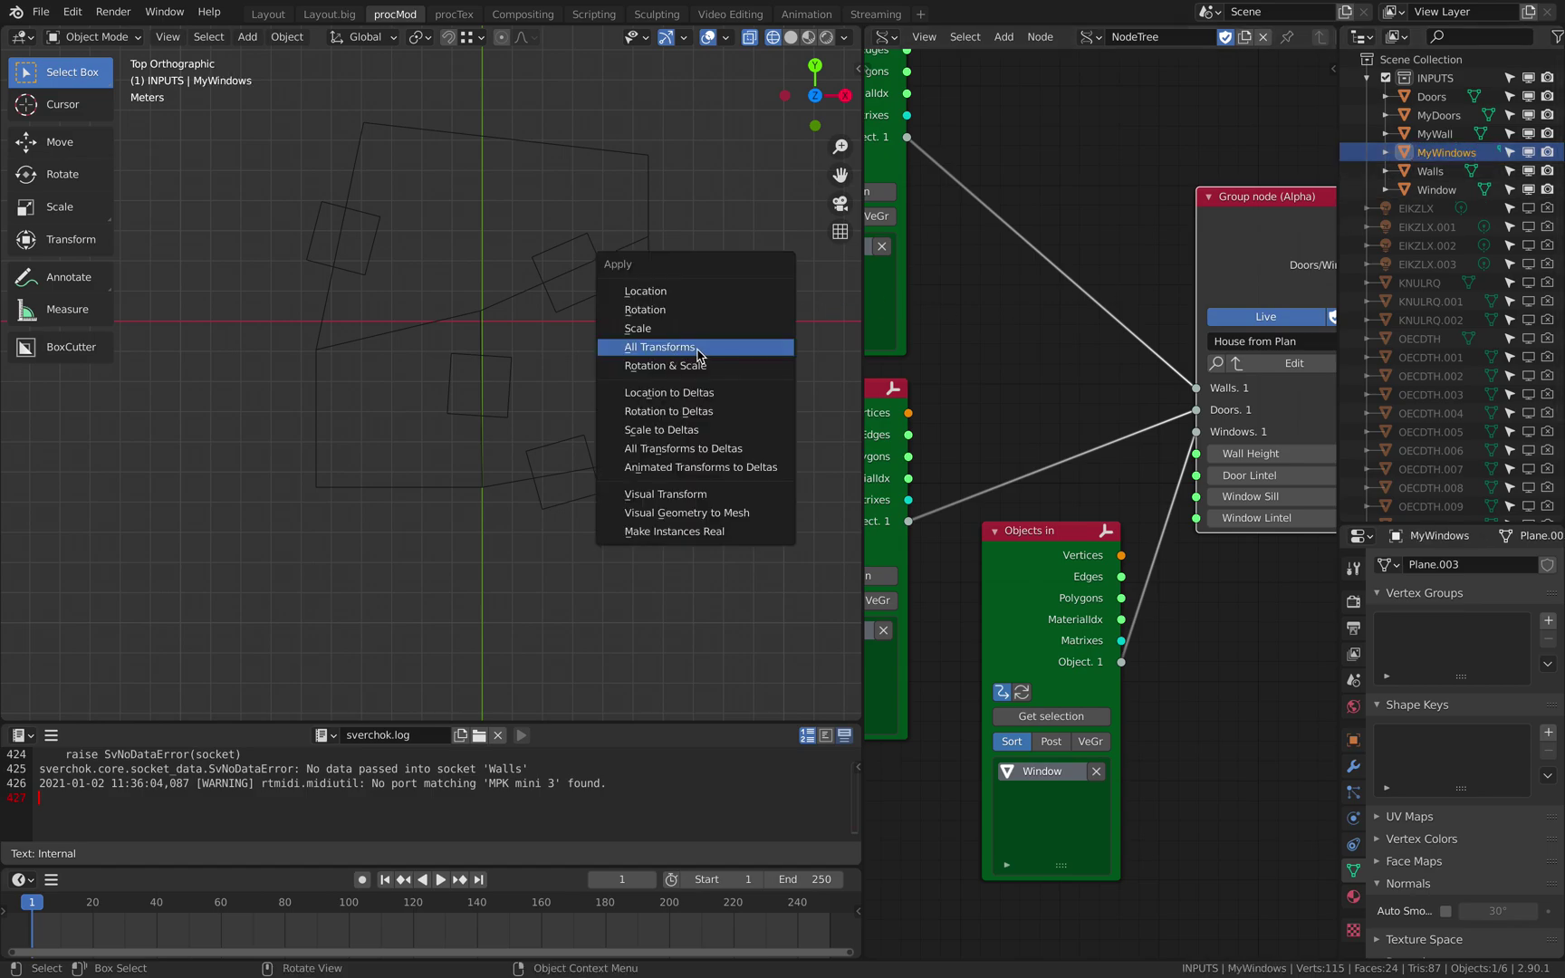
pyautogui.click(699, 352)
# - Within the MyWindows mesh, duplicate the window face onto the lower-left wall and the upper wall, rotating the upper copy to match its wall
pyautogui.press('Tab')
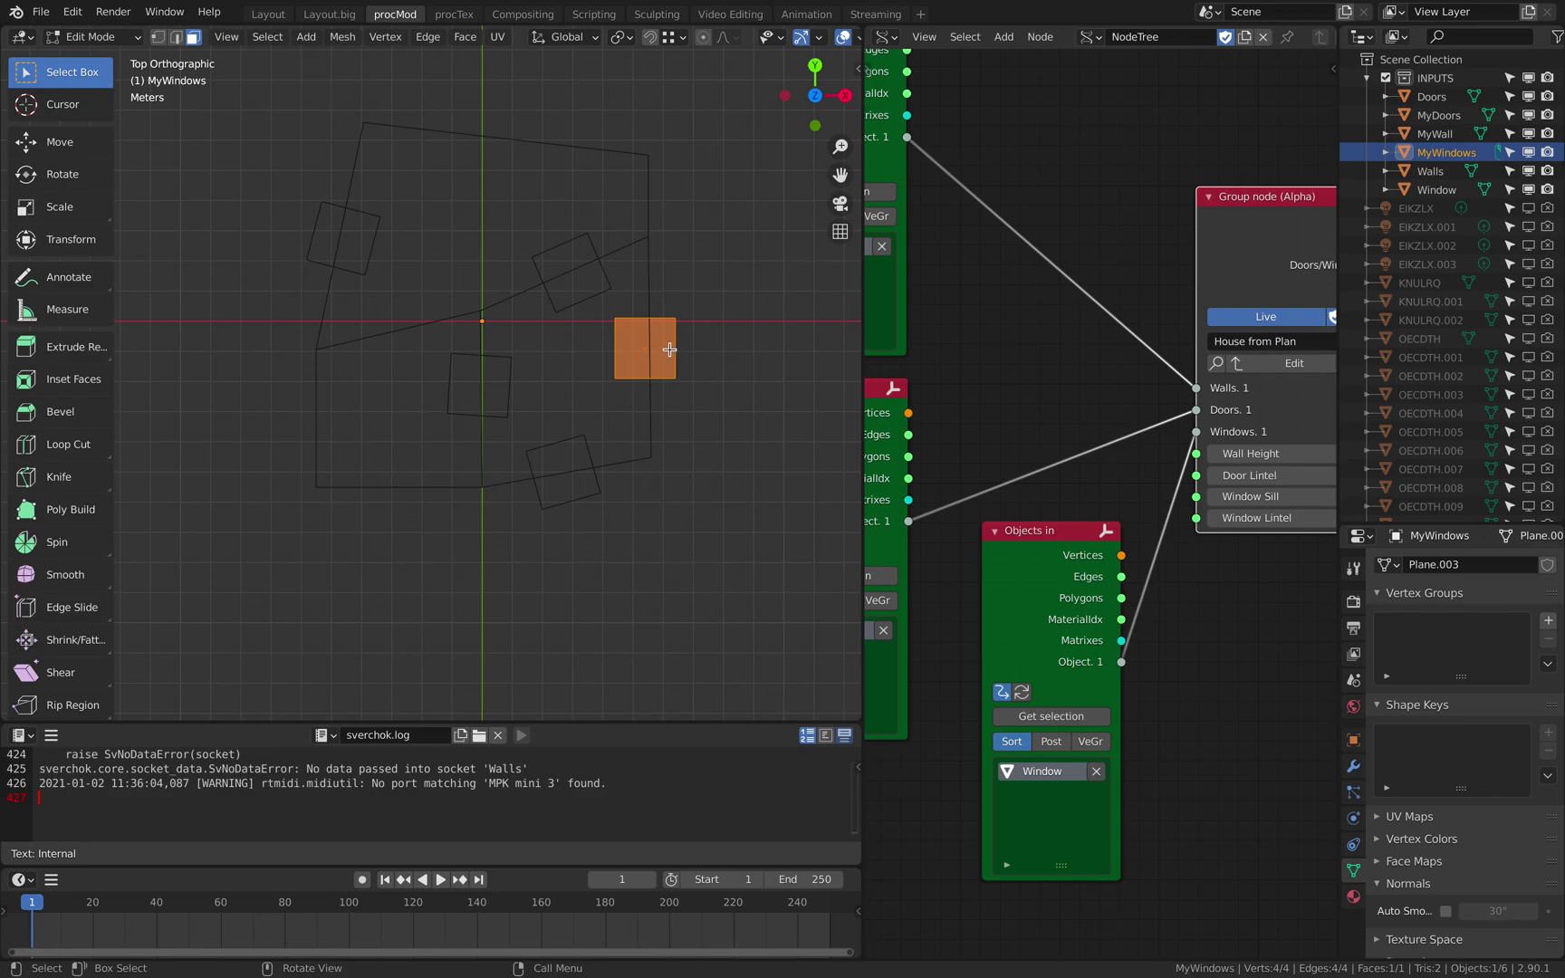
pyautogui.hotkey('shift', 'd')
pyautogui.click(411, 491)
pyautogui.hotkey('shift', 'd')
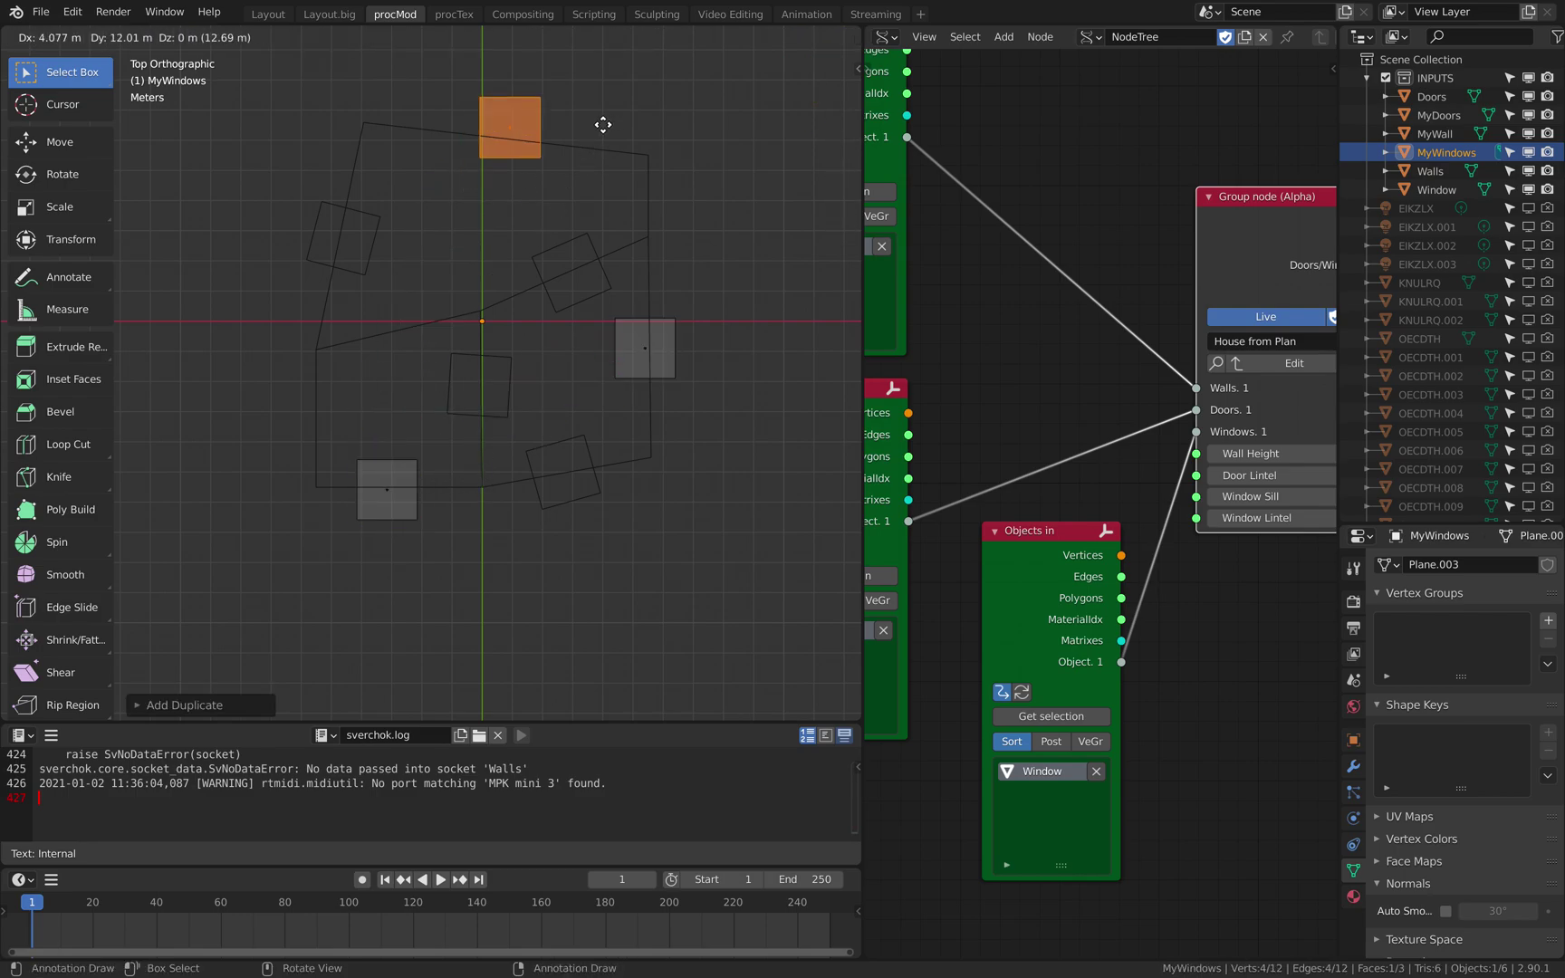
pyautogui.click(553, 141)
pyautogui.press('r')
pyautogui.click(596, 161)
pyautogui.press('g')
pyautogui.click(537, 146)
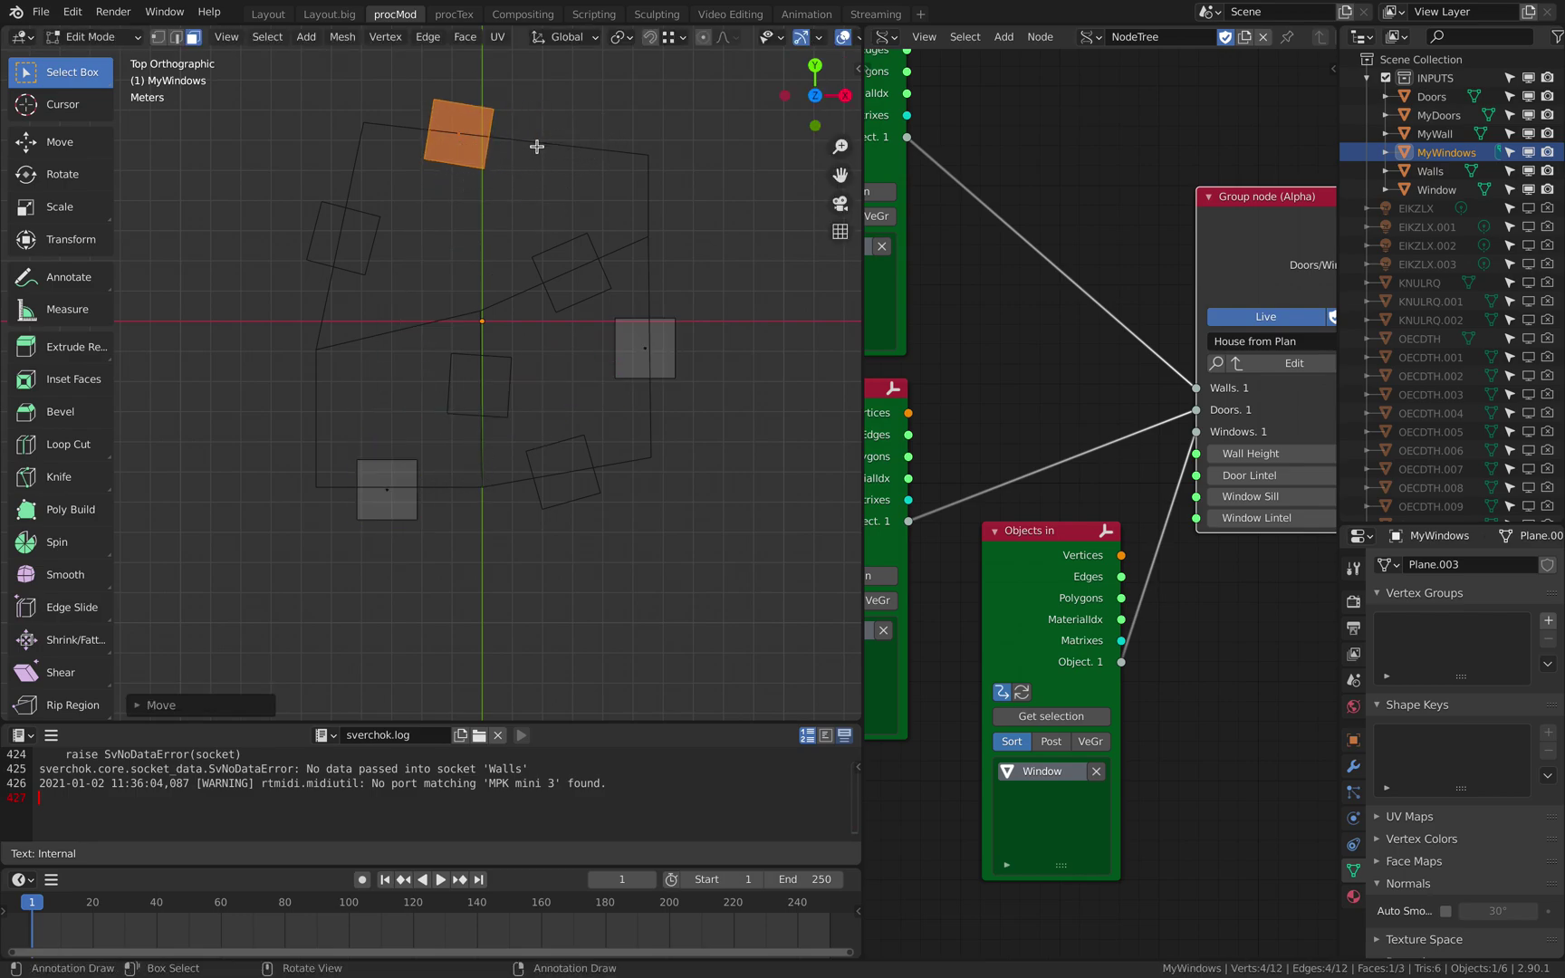
# - Move one side edge of each MyWindows face along its wall to widen all three windows, making the upper one longest, and leave Edit Mode
pyautogui.click(181, 39)
pyautogui.click(489, 141)
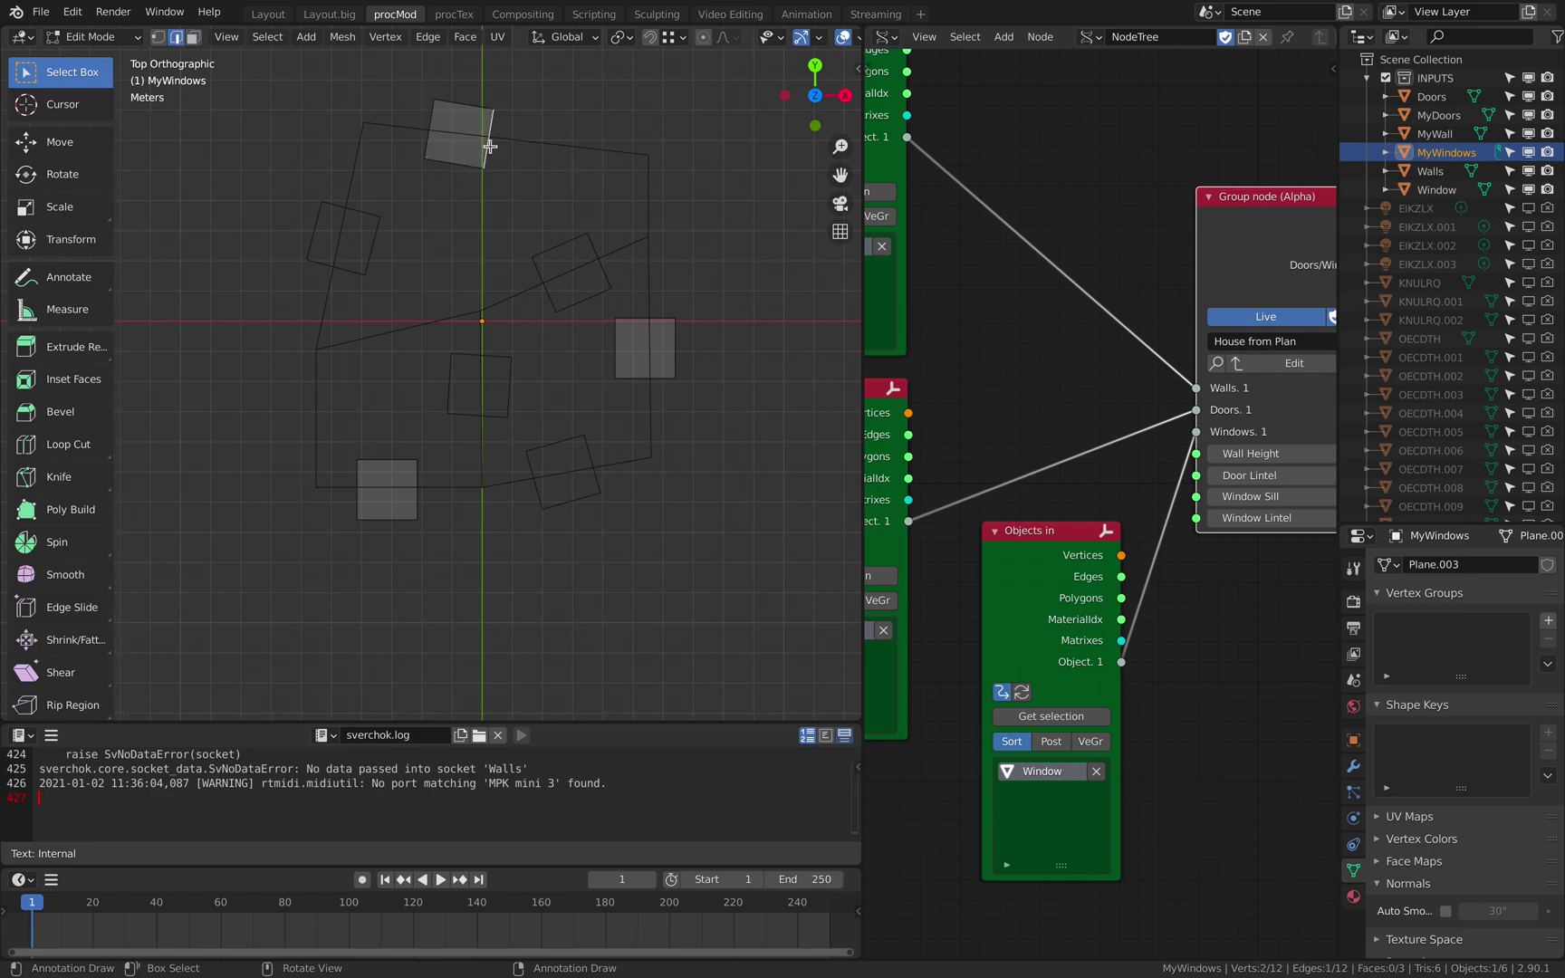
pyautogui.press('g')
pyautogui.click(622, 161)
pyautogui.click(416, 470)
pyautogui.press('g')
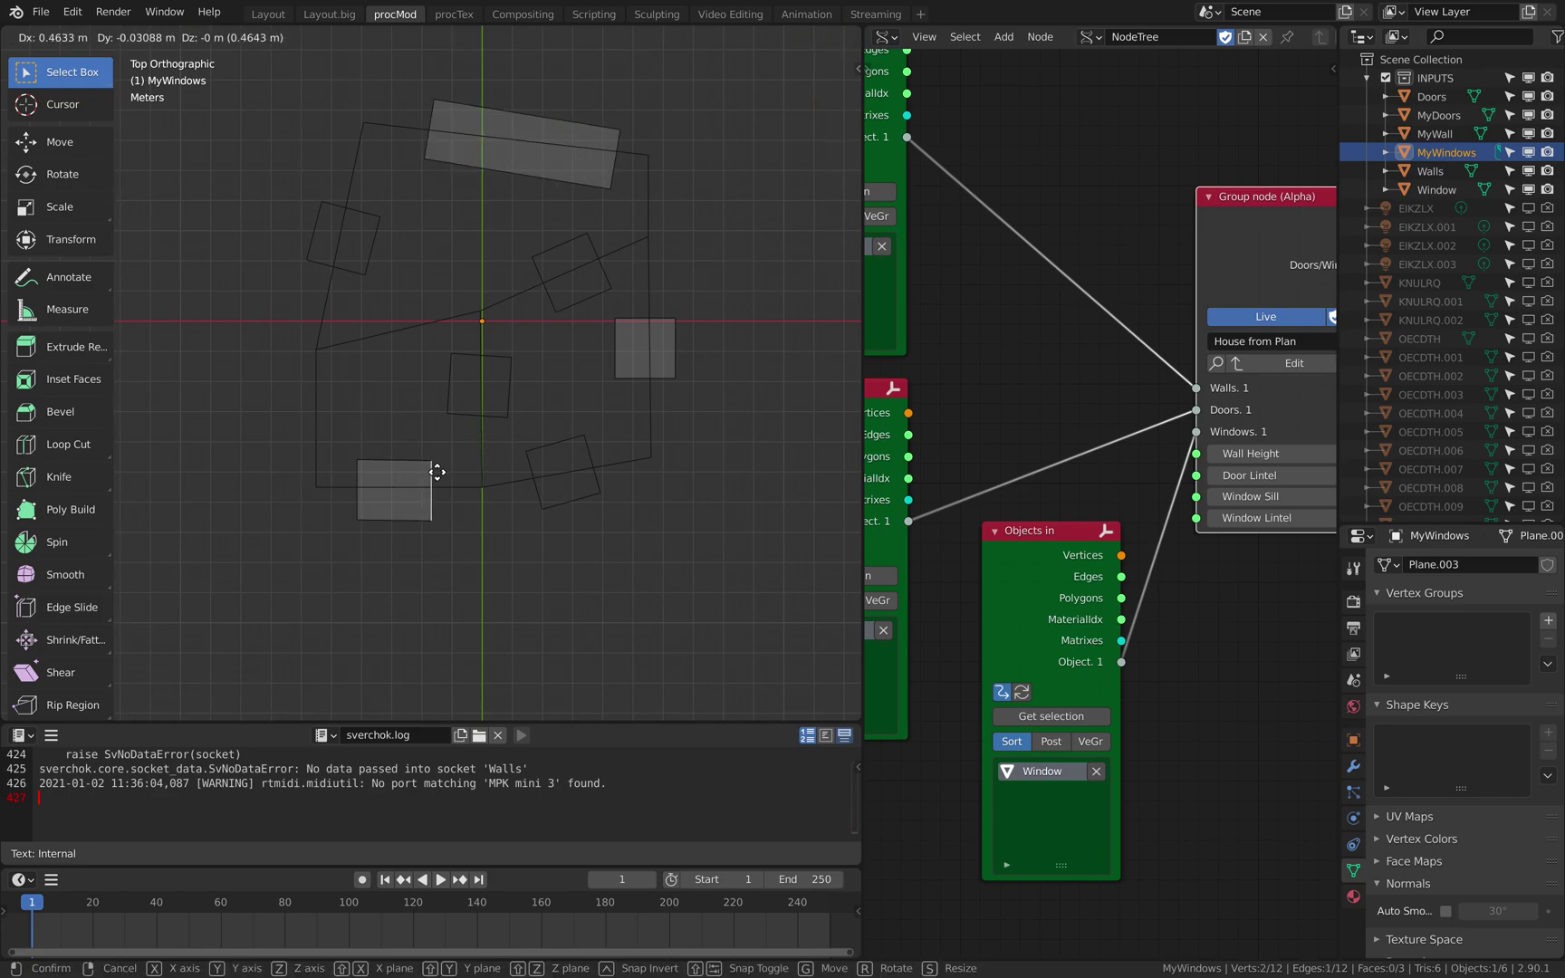
pyautogui.click(440, 468)
pyautogui.click(641, 380)
pyautogui.press('g')
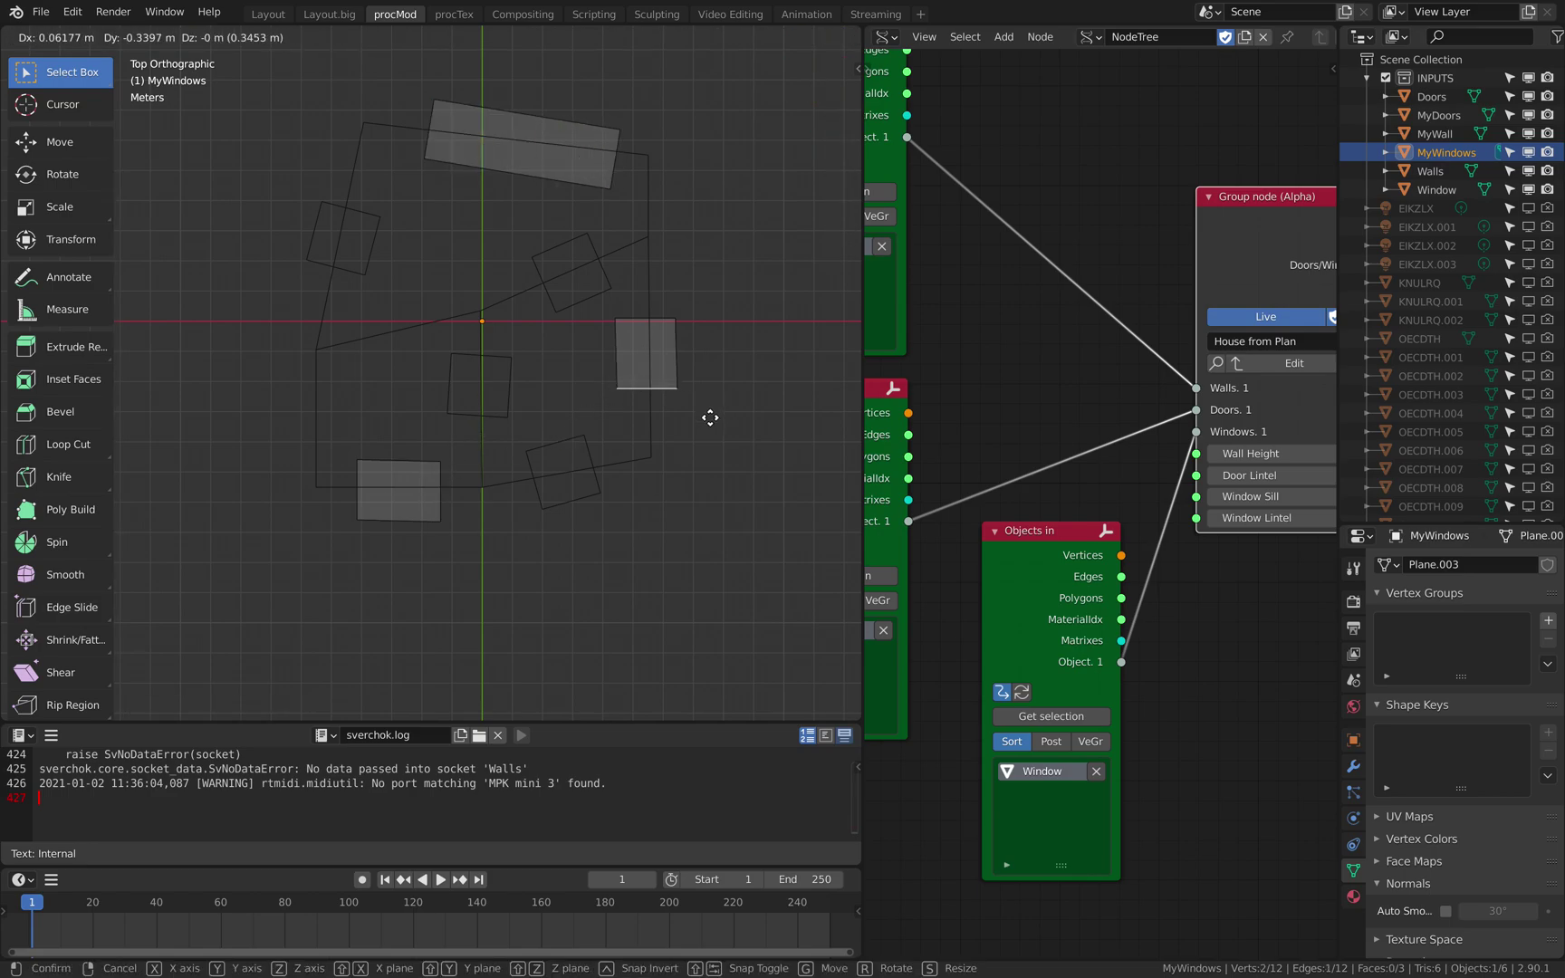
pyautogui.click(714, 471)
pyautogui.press('Tab')
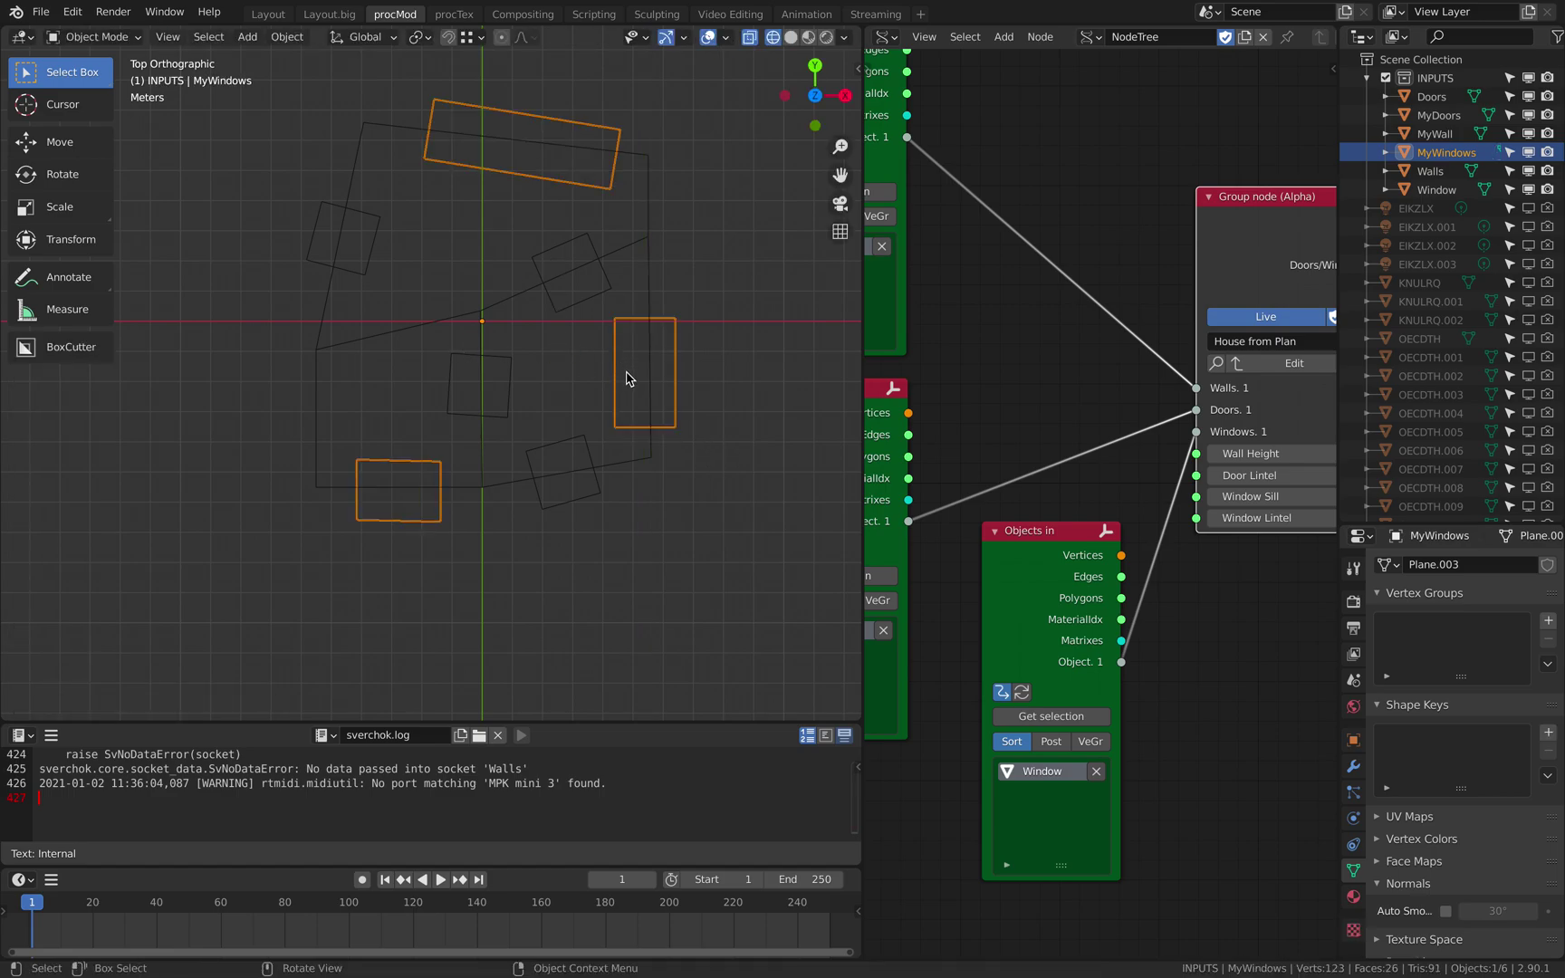
# - Replace the sources of the three Objects in nodes with MyWall for walls, MyDoors for doors and MyWindows for windows
pyautogui.moveTo(422, 262); pyautogui.dragTo(657, 339, button='middle')
pyautogui.moveTo(861, 300); pyautogui.dragTo(679, 306)
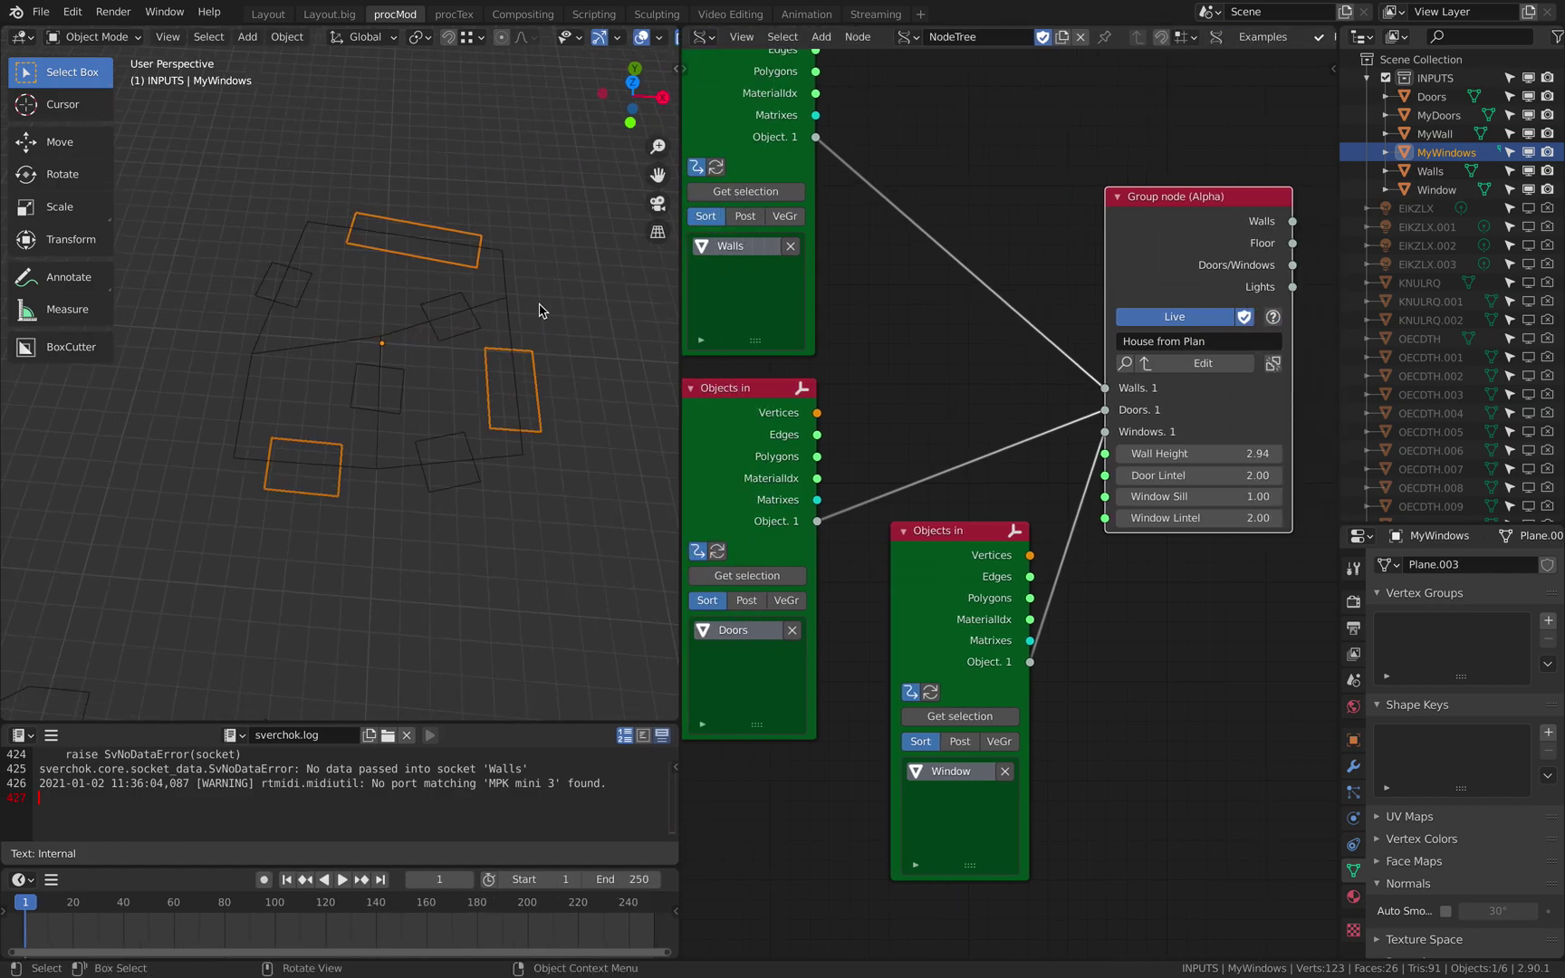
pyautogui.press('Home')
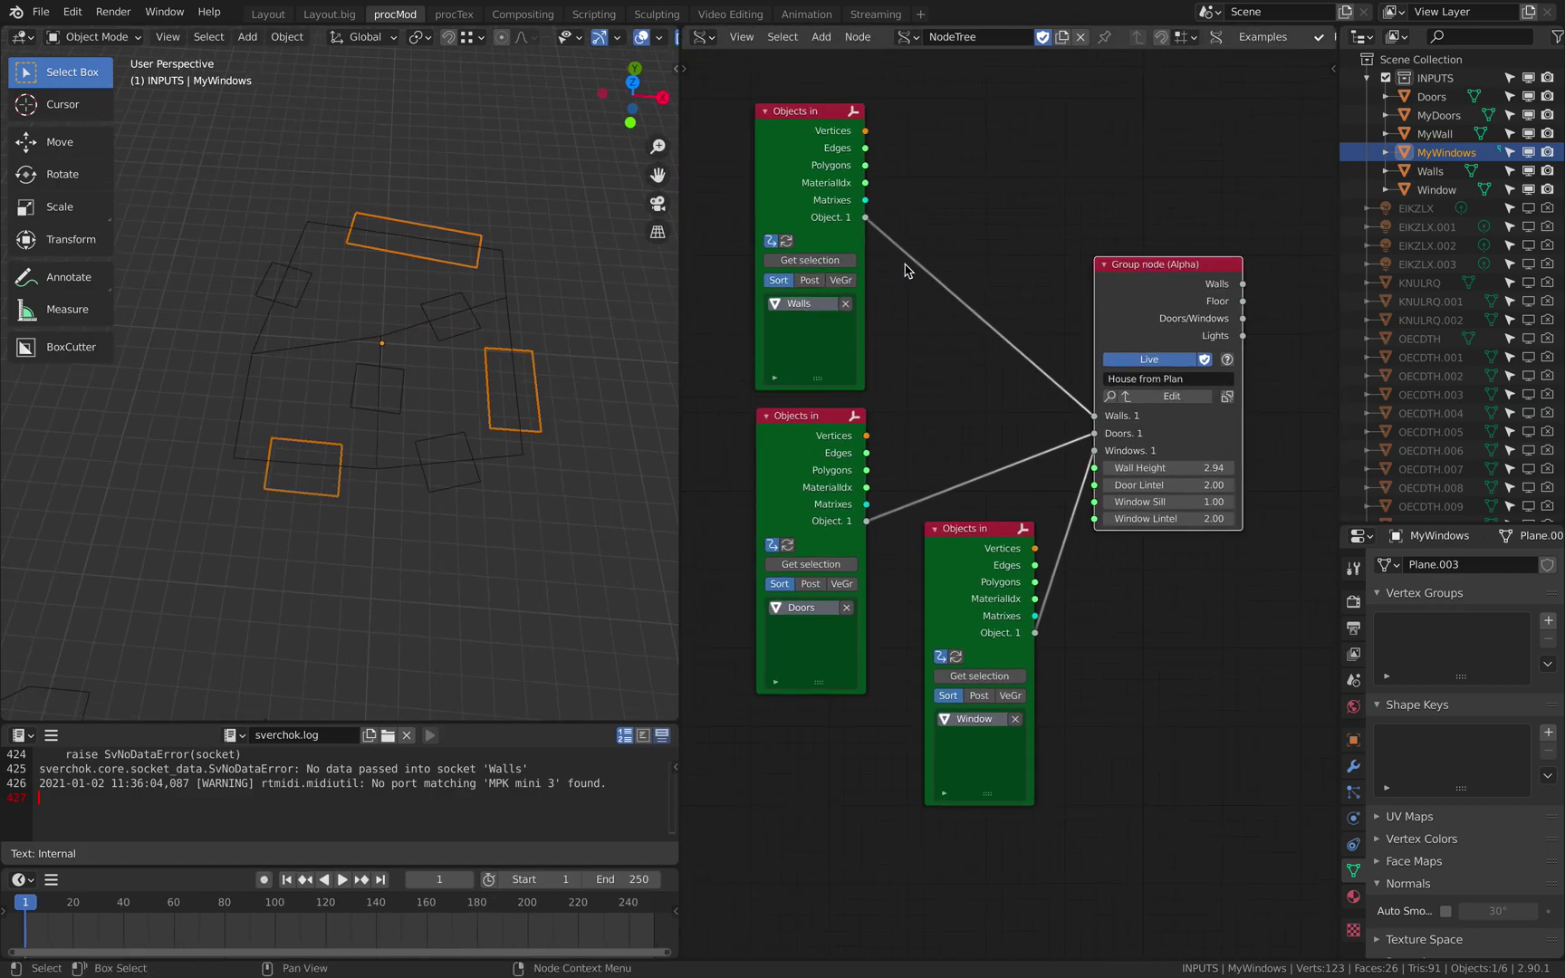
pyautogui.click(1442, 134)
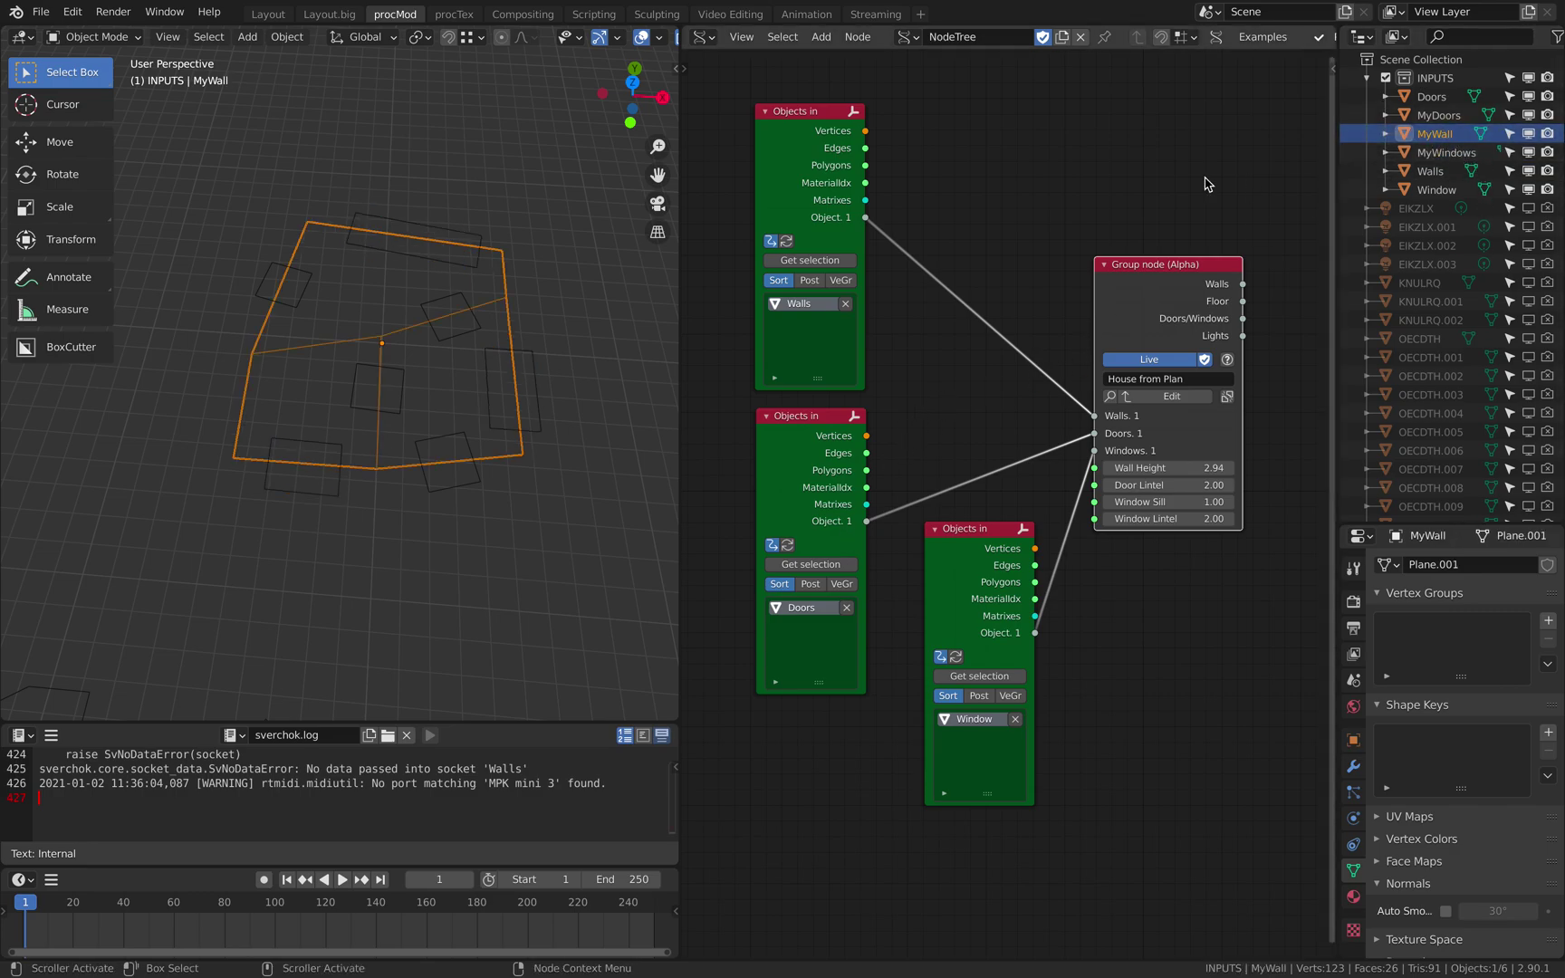
pyautogui.click(832, 262)
pyautogui.click(1457, 118)
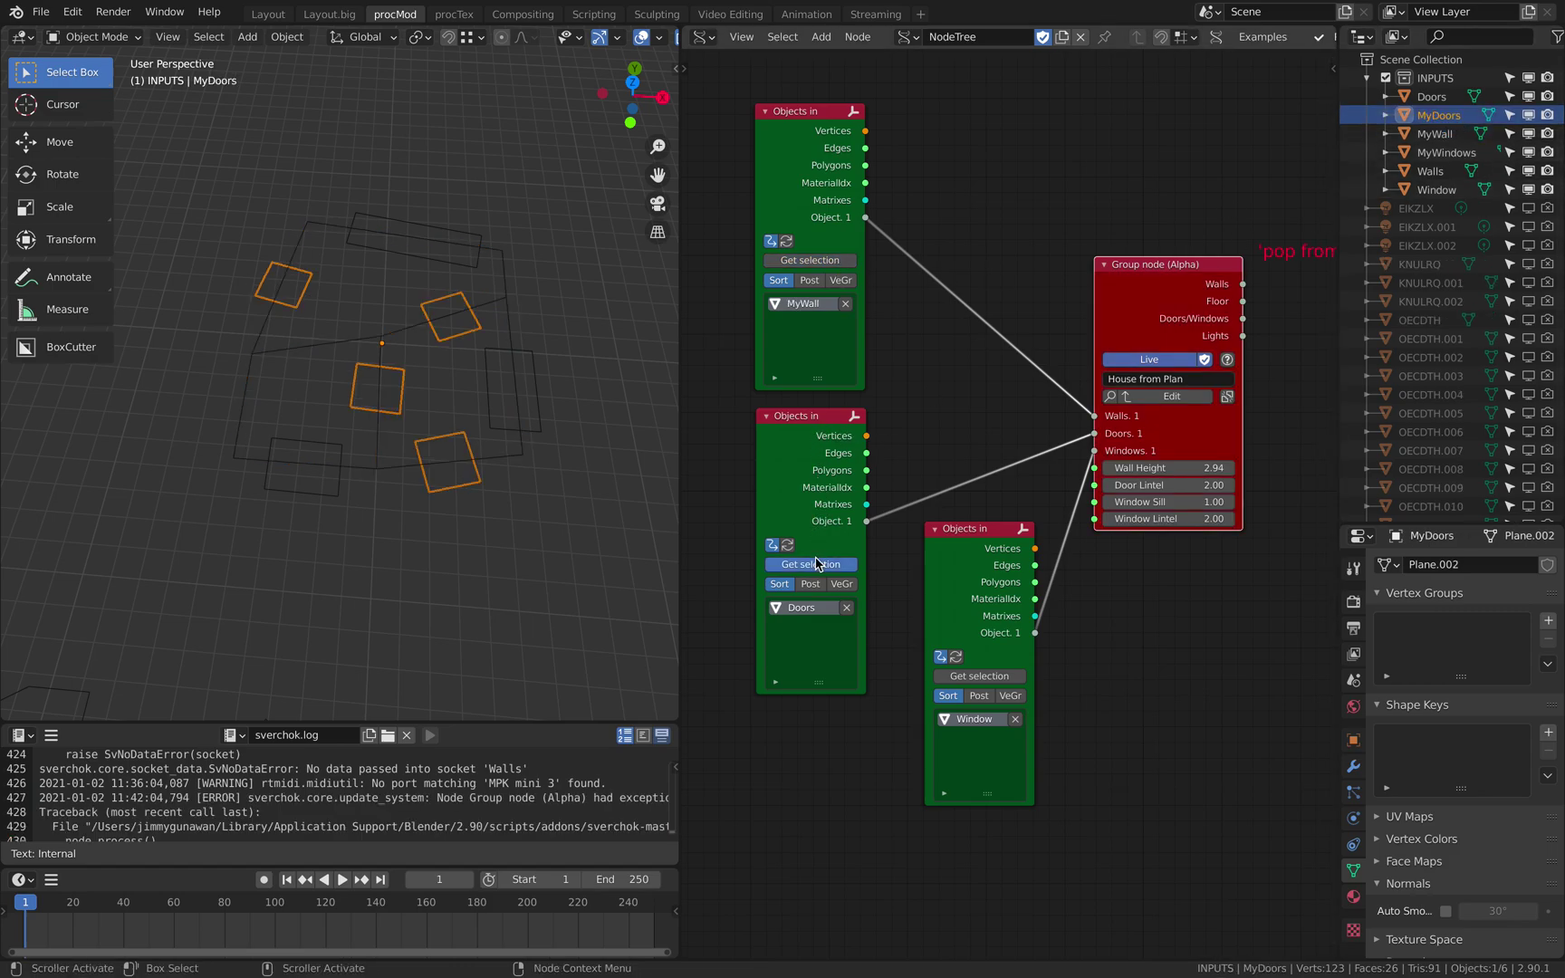
pyautogui.click(1446, 153)
pyautogui.click(981, 677)
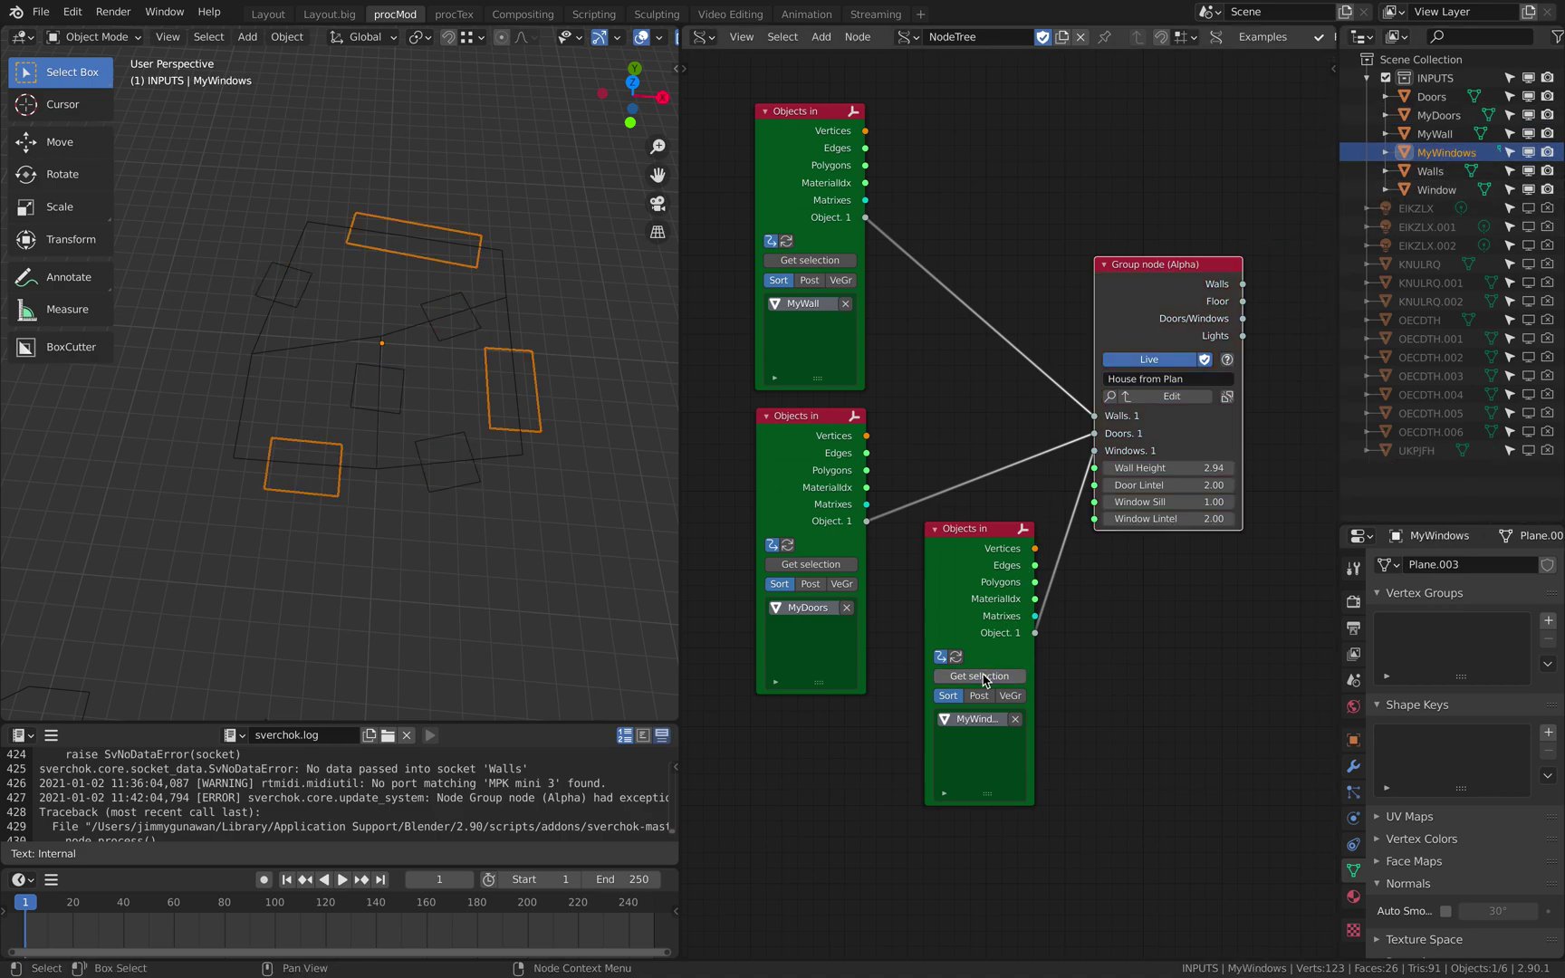
# - Move the House from Plan group node slightly upward and unhide all the generated house objects in the viewport
pyautogui.moveTo(1155, 302); pyautogui.dragTo(1161, 275)
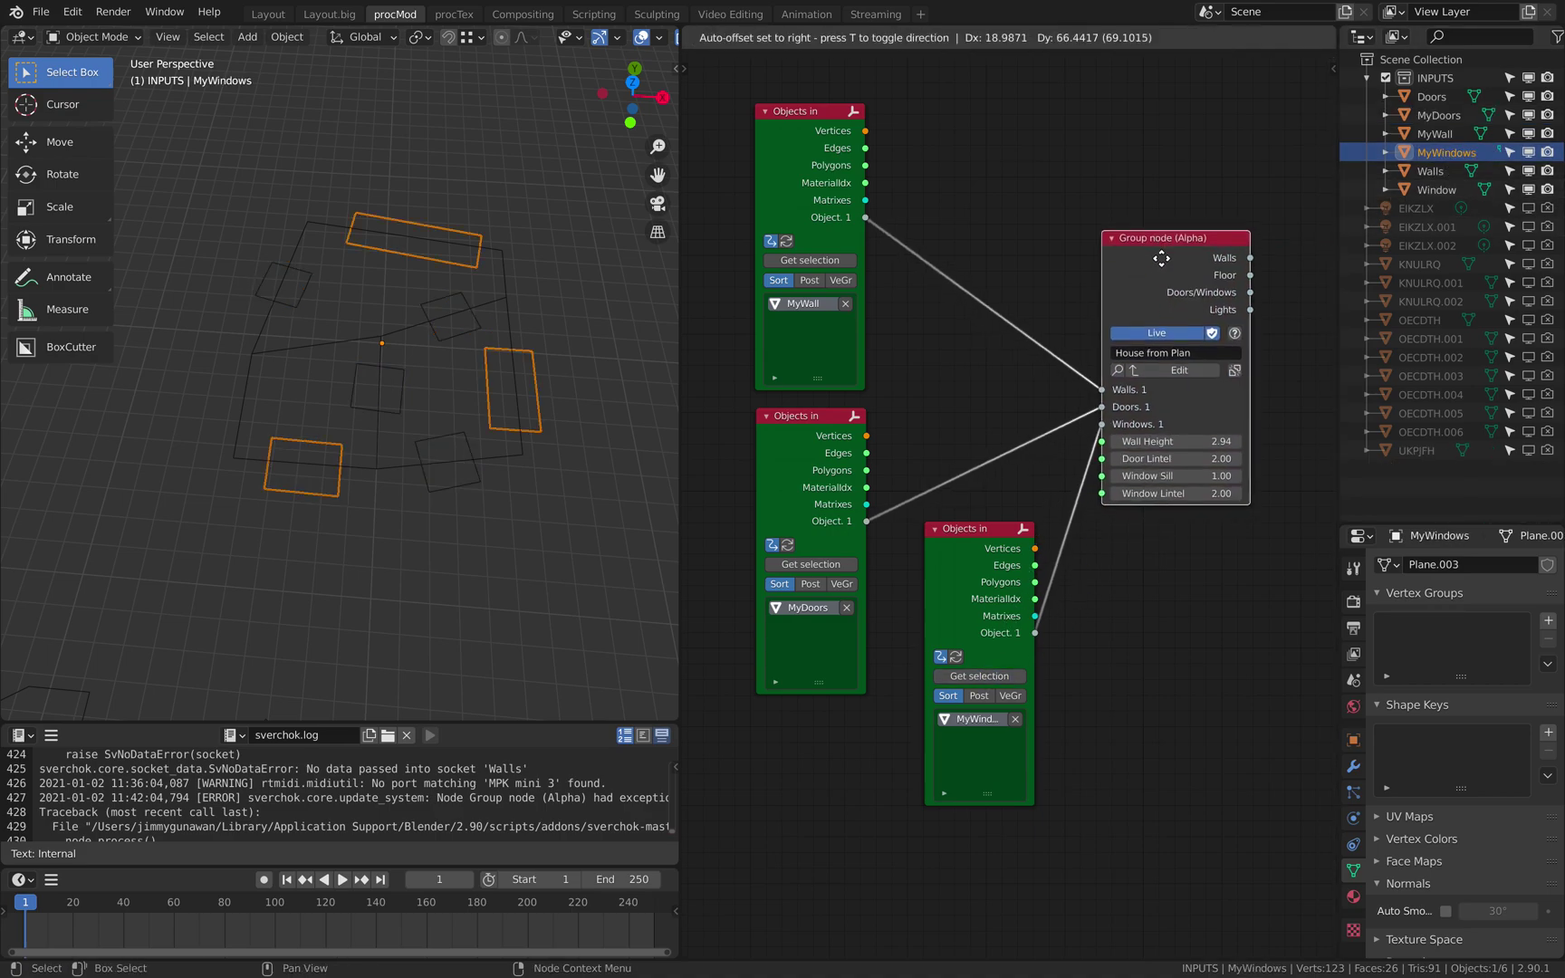
pyautogui.click(1528, 209)
pyautogui.moveTo(1528, 217); pyautogui.dragTo(1547, 456)
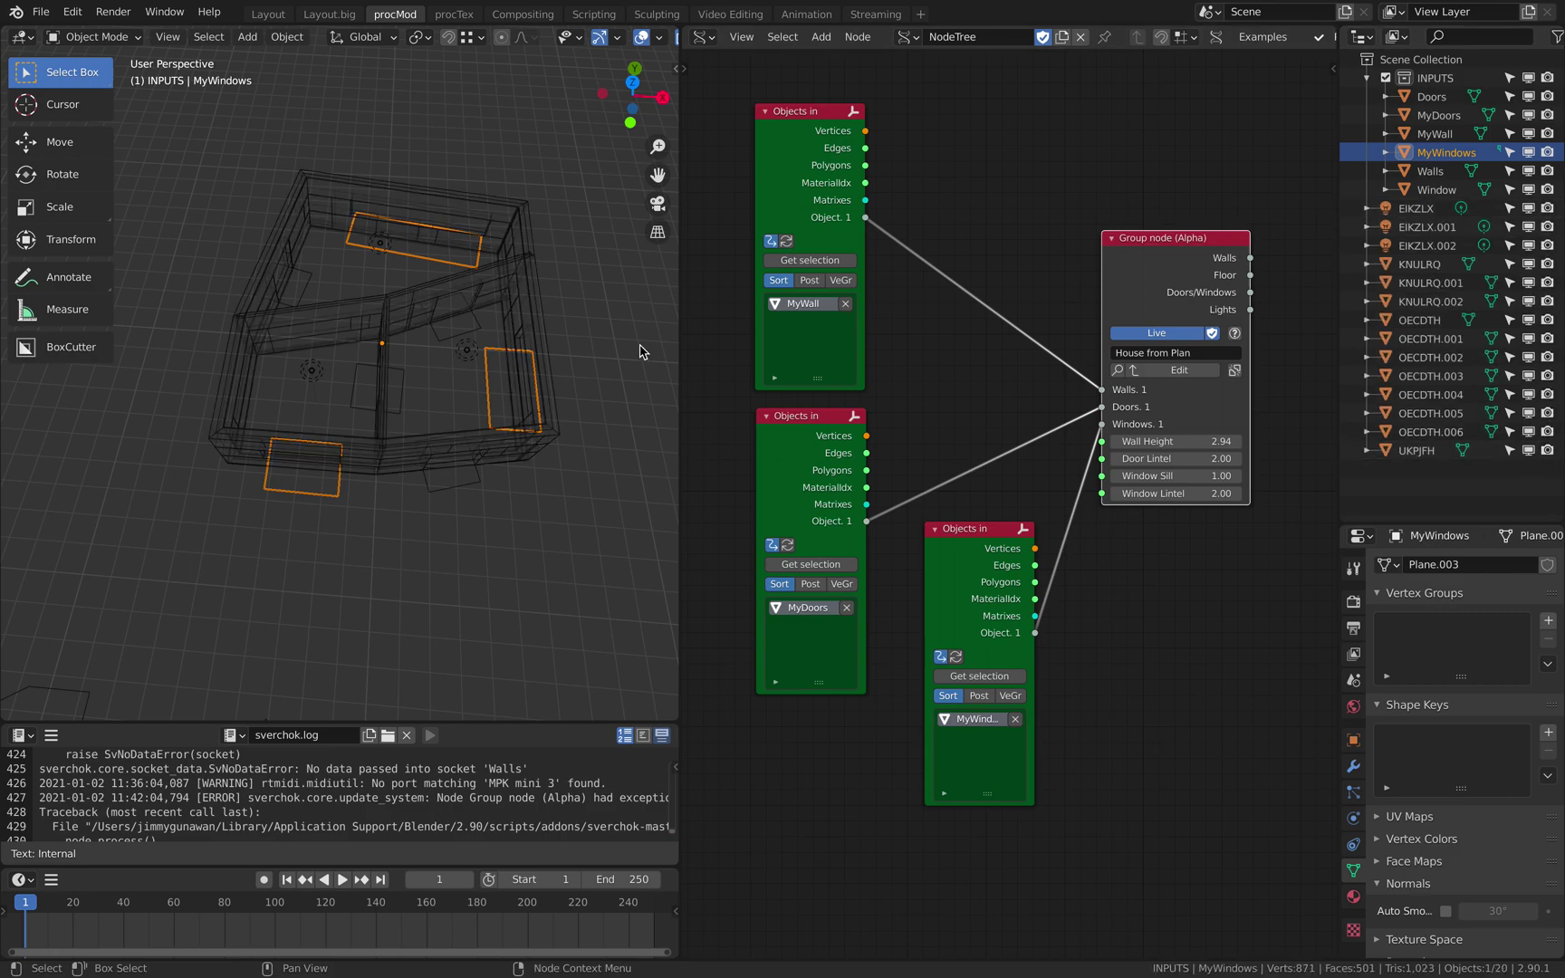
pyautogui.moveTo(389, 259); pyautogui.dragTo(504, 270, button='middle')
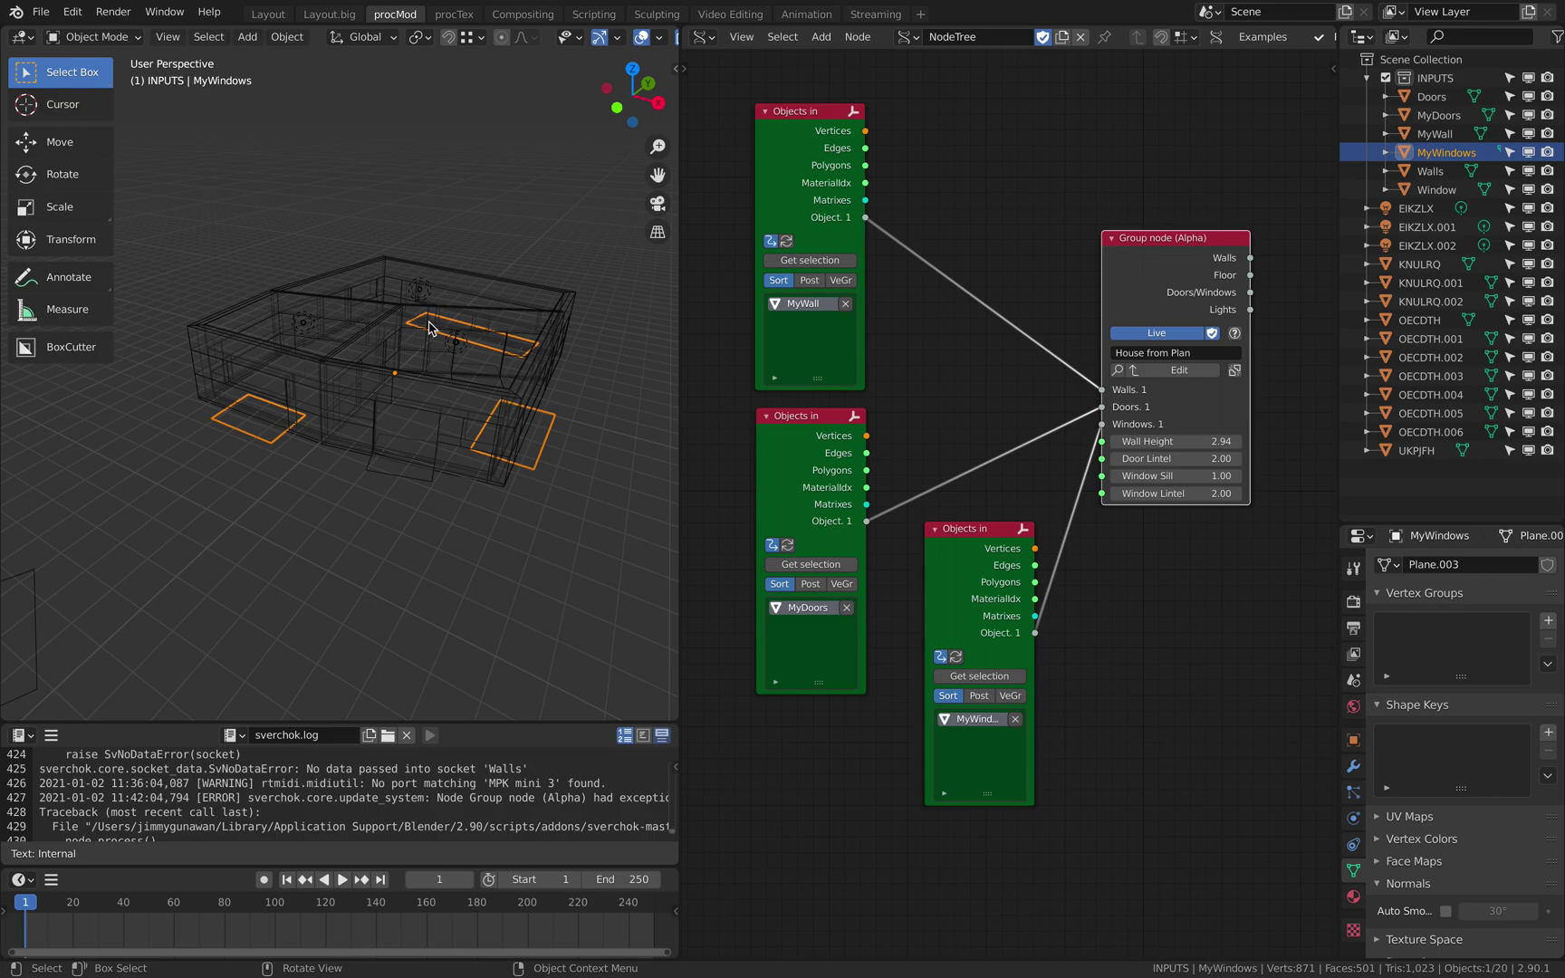
pyautogui.moveTo(429, 328); pyautogui.dragTo(419, 354, button='middle')
# - Select the original Doors, Walls and Window plan objects lying in front of the new house and delete them
pyautogui.moveTo(678, 337); pyautogui.dragTo(731, 337)
pyautogui.scroll(-6, 507, 380)
pyautogui.moveTo(371, 486); pyautogui.dragTo(444, 513, button='middle')
pyautogui.scroll(-2, 408, 508)
pyautogui.press('a')
pyautogui.press('a')
pyautogui.moveTo(252, 443); pyautogui.dragTo(543, 618)
pyautogui.scroll(2, 407, 576)
pyautogui.scroll(3, 426, 543)
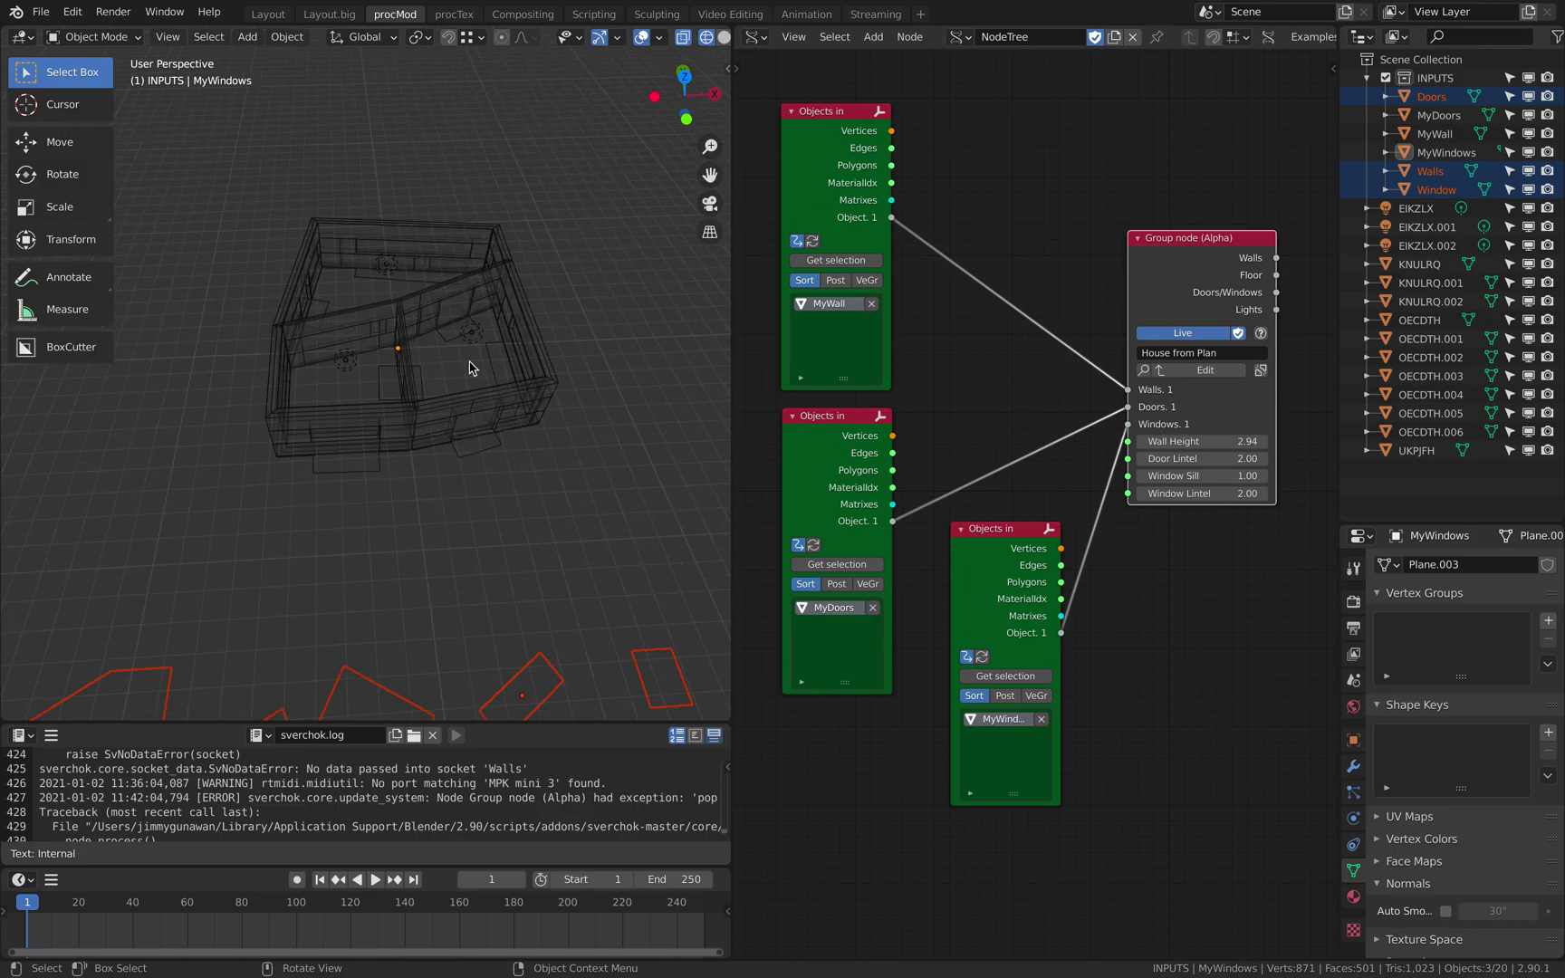
pyautogui.press('x')
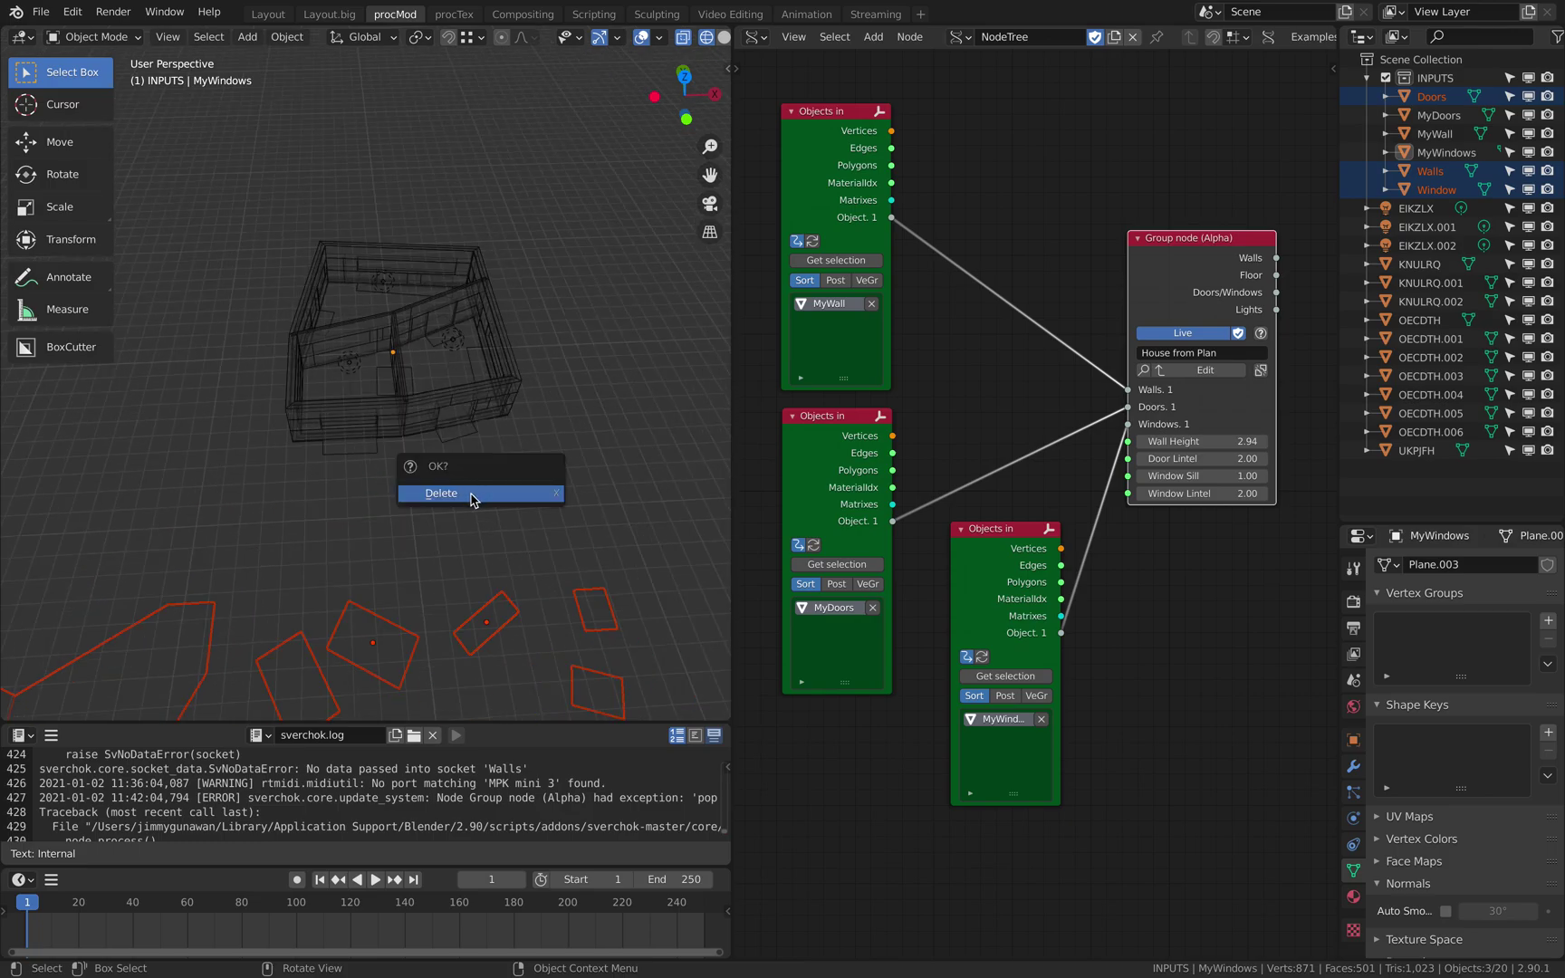
pyautogui.click(471, 495)
# - Widen the 3D viewport, switch it to solid shading and view the generated house from above and in front
pyautogui.scroll(4, 464, 457)
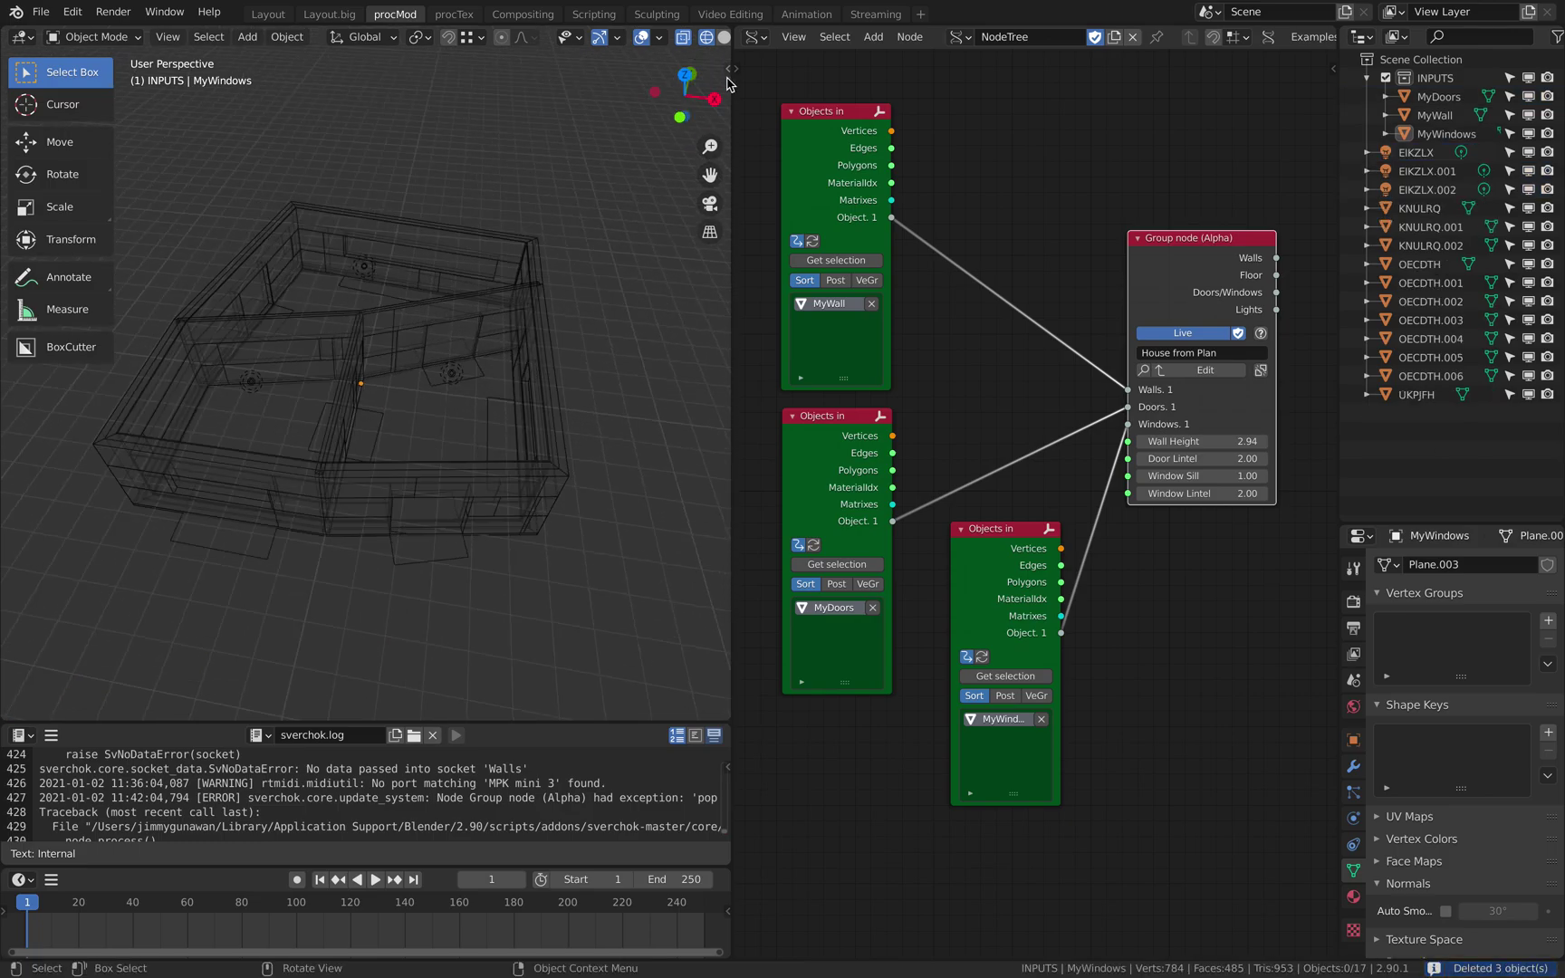
pyautogui.moveTo(729, 80); pyautogui.dragTo(836, 59)
pyautogui.click(784, 40)
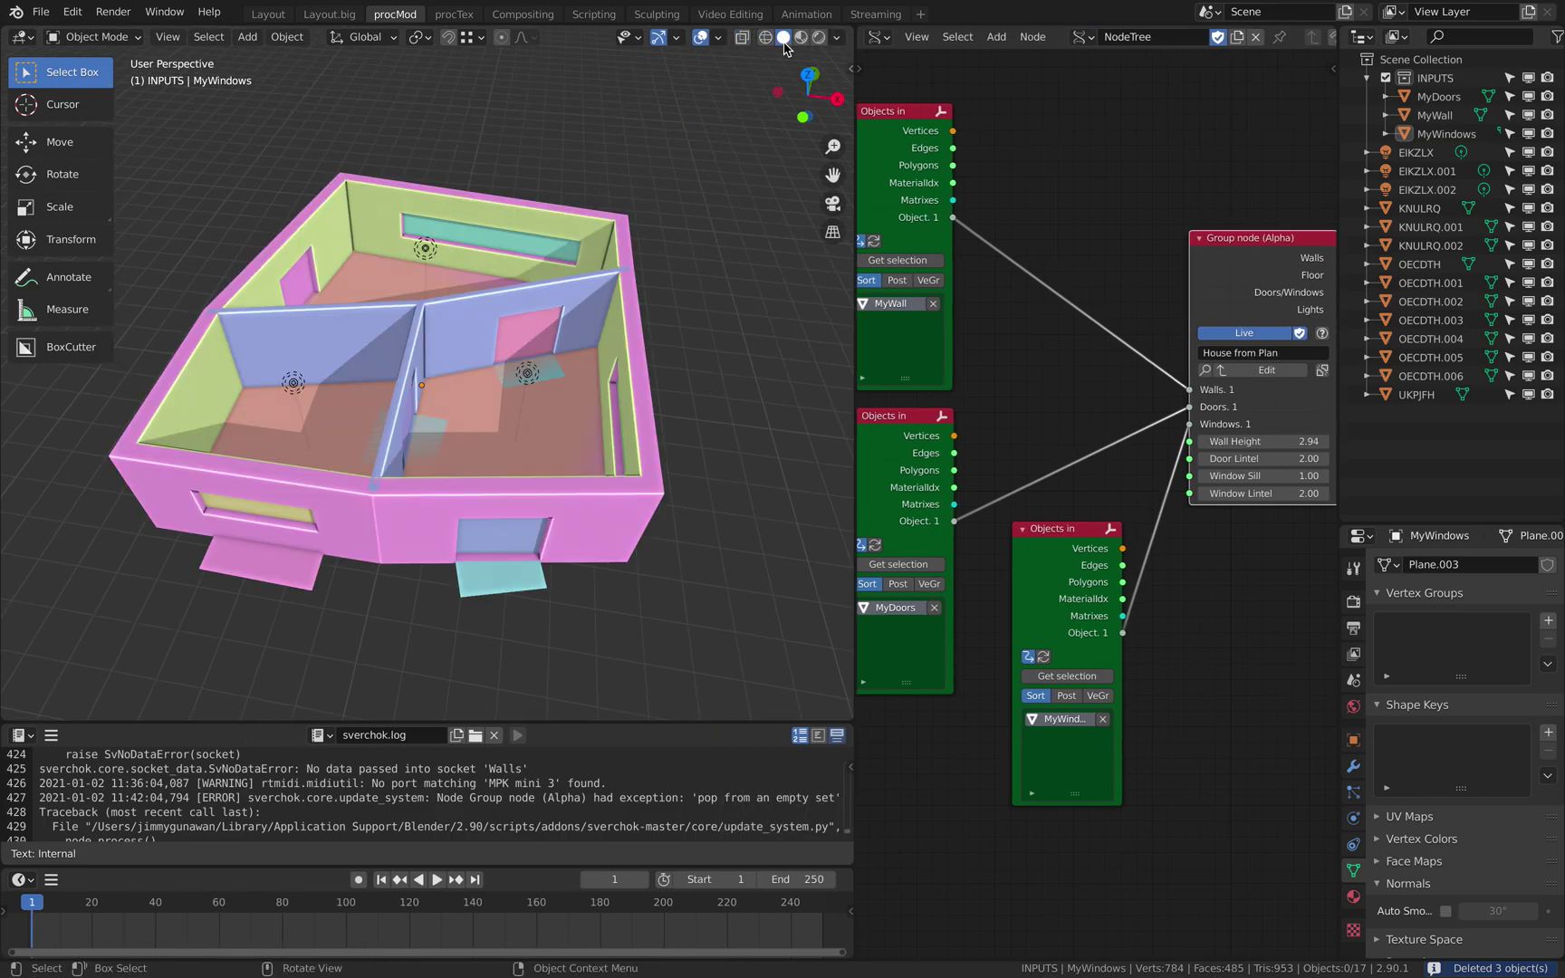
pyautogui.moveTo(632, 152)
pyautogui.mouseDown(button='middle')
pyautogui.moveTo(653, 164)
pyautogui.moveTo(639, 290)
pyautogui.moveTo(660, 236)
pyautogui.moveTo(644, 344)
pyautogui.mouseUp(button='middle')
pyautogui.click(534, 333)
pyautogui.scroll(-3, 650, 312)
pyautogui.click(653, 302)
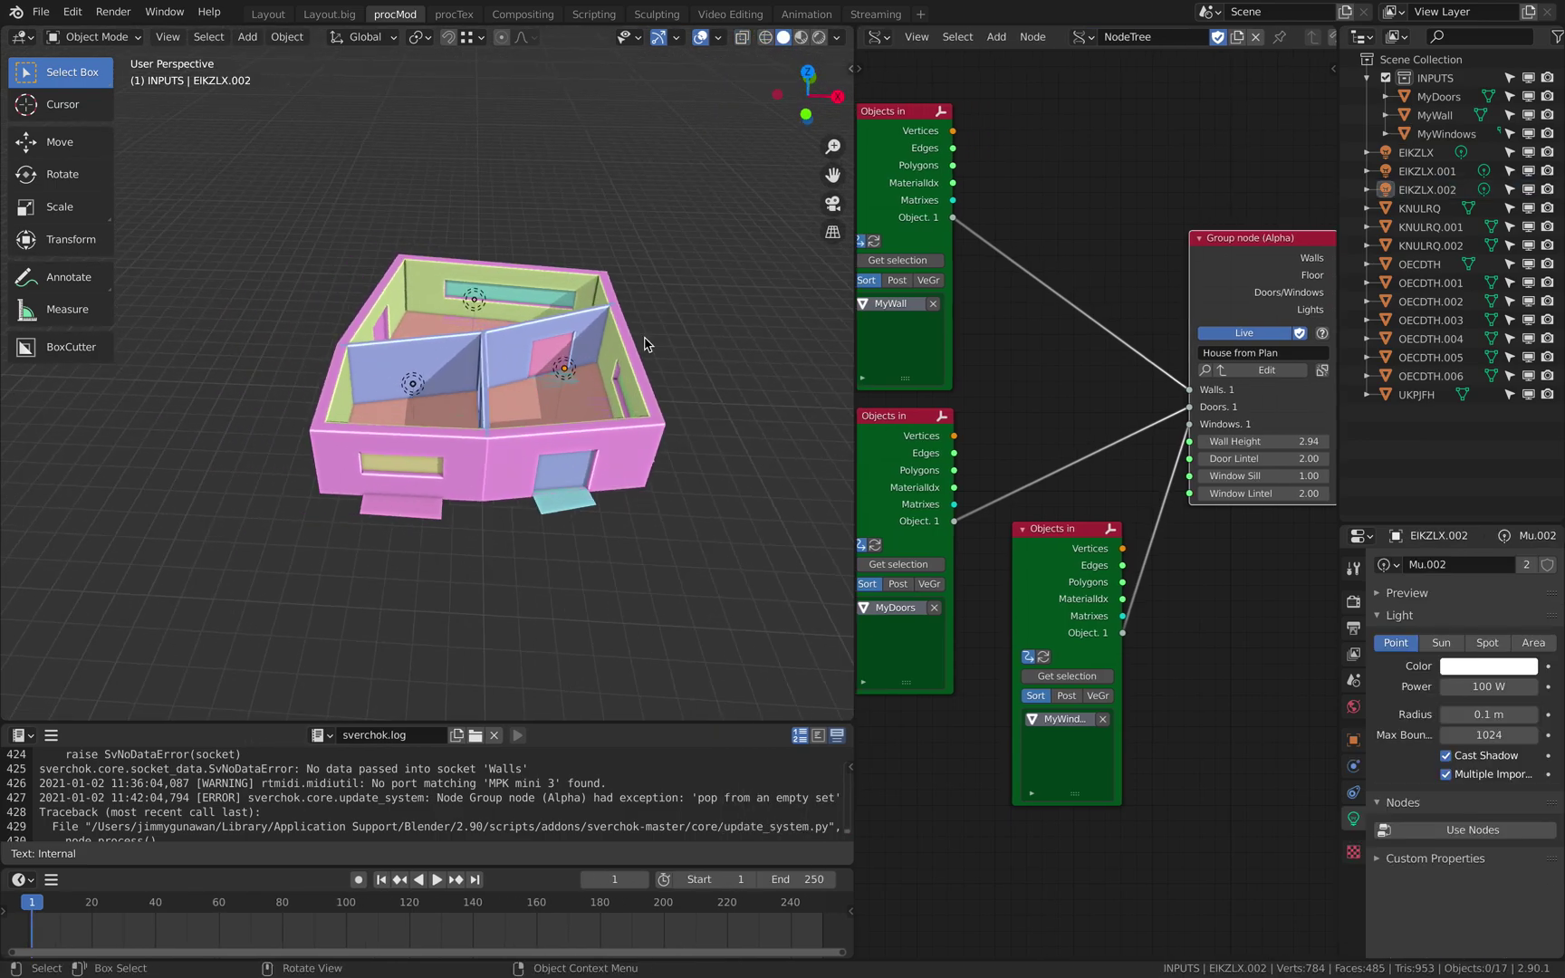
# - Select MyDoors, MyWall and MyWindows together and move them along the X axis to sit beside the generated house
pyautogui.click(1441, 134)
pyautogui.click(1439, 97)
pyautogui.click(1438, 80)
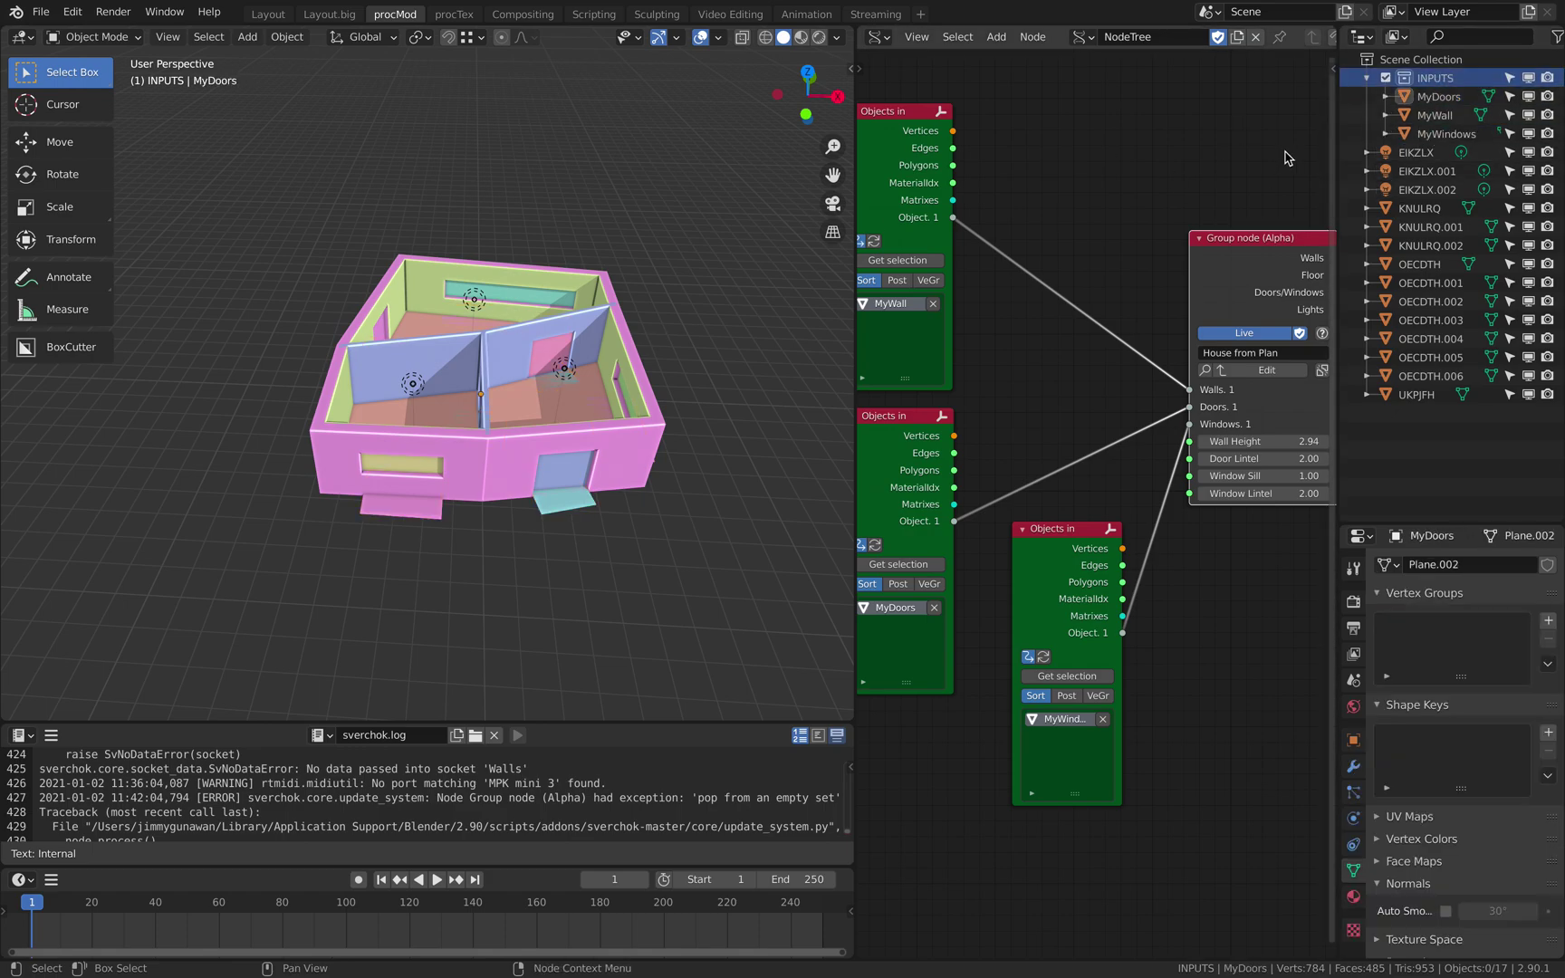
pyautogui.click(1440, 97)
pyautogui.keyDown('shift'); pyautogui.click(1451, 131); pyautogui.keyUp('shift')
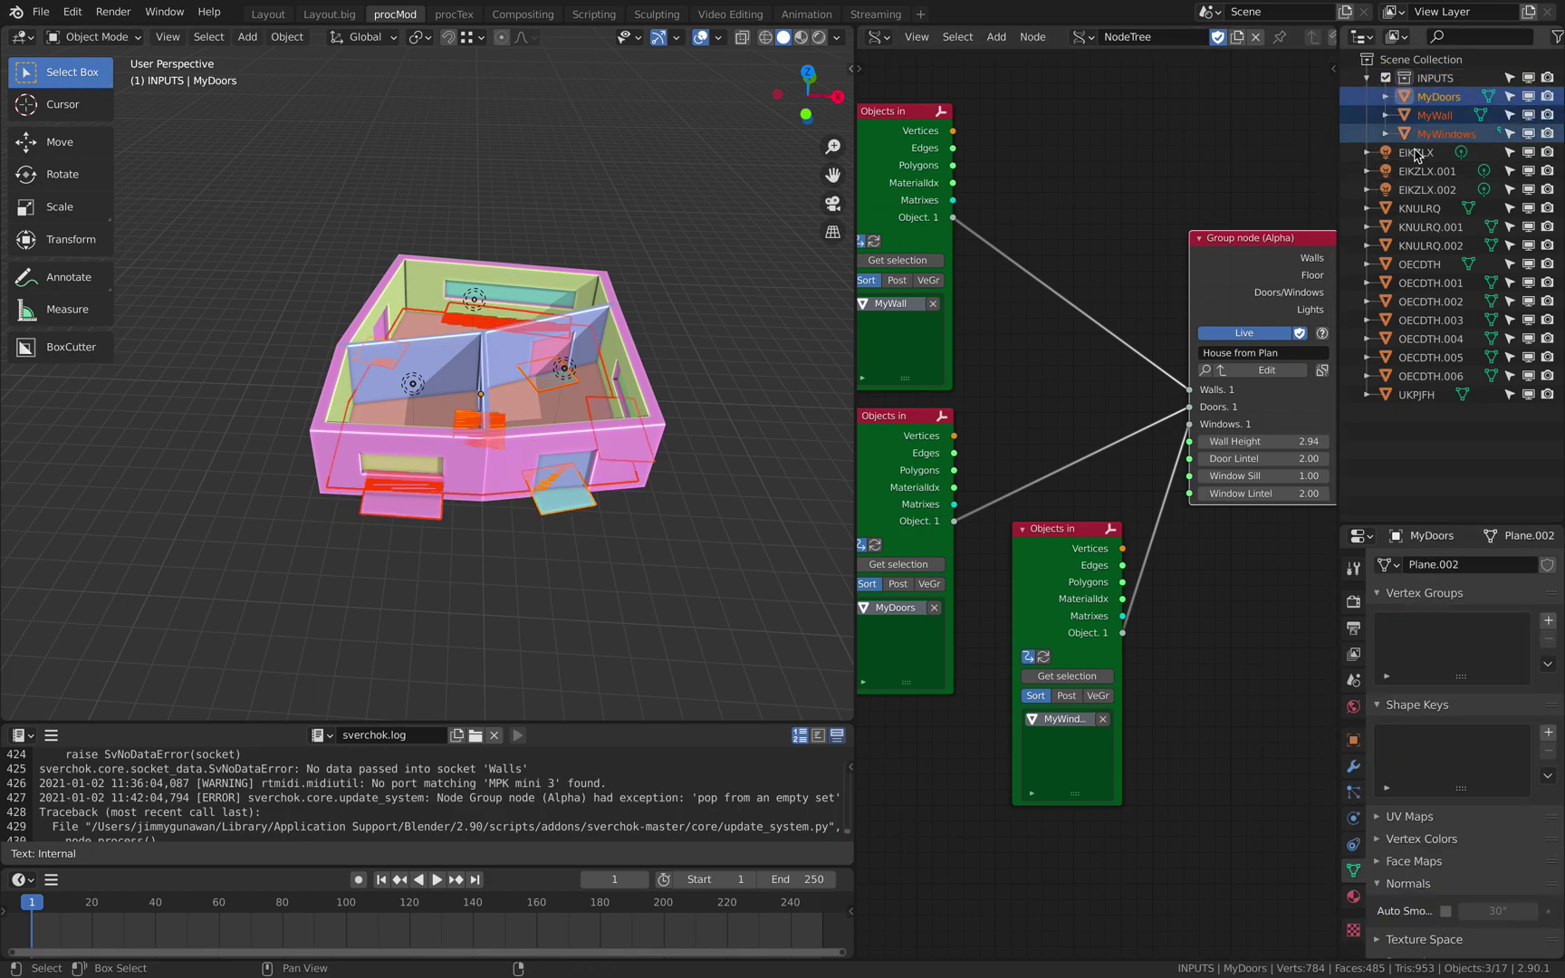
pyautogui.scroll(-3, 405, 290)
pyautogui.press('g')
pyautogui.press('x')
pyautogui.click(474, 331)
pyautogui.keyDown('shift'); pyautogui.moveTo(516, 315); pyautogui.dragTo(542, 325, button='middle'); pyautogui.keyUp('shift')
pyautogui.click(587, 241)
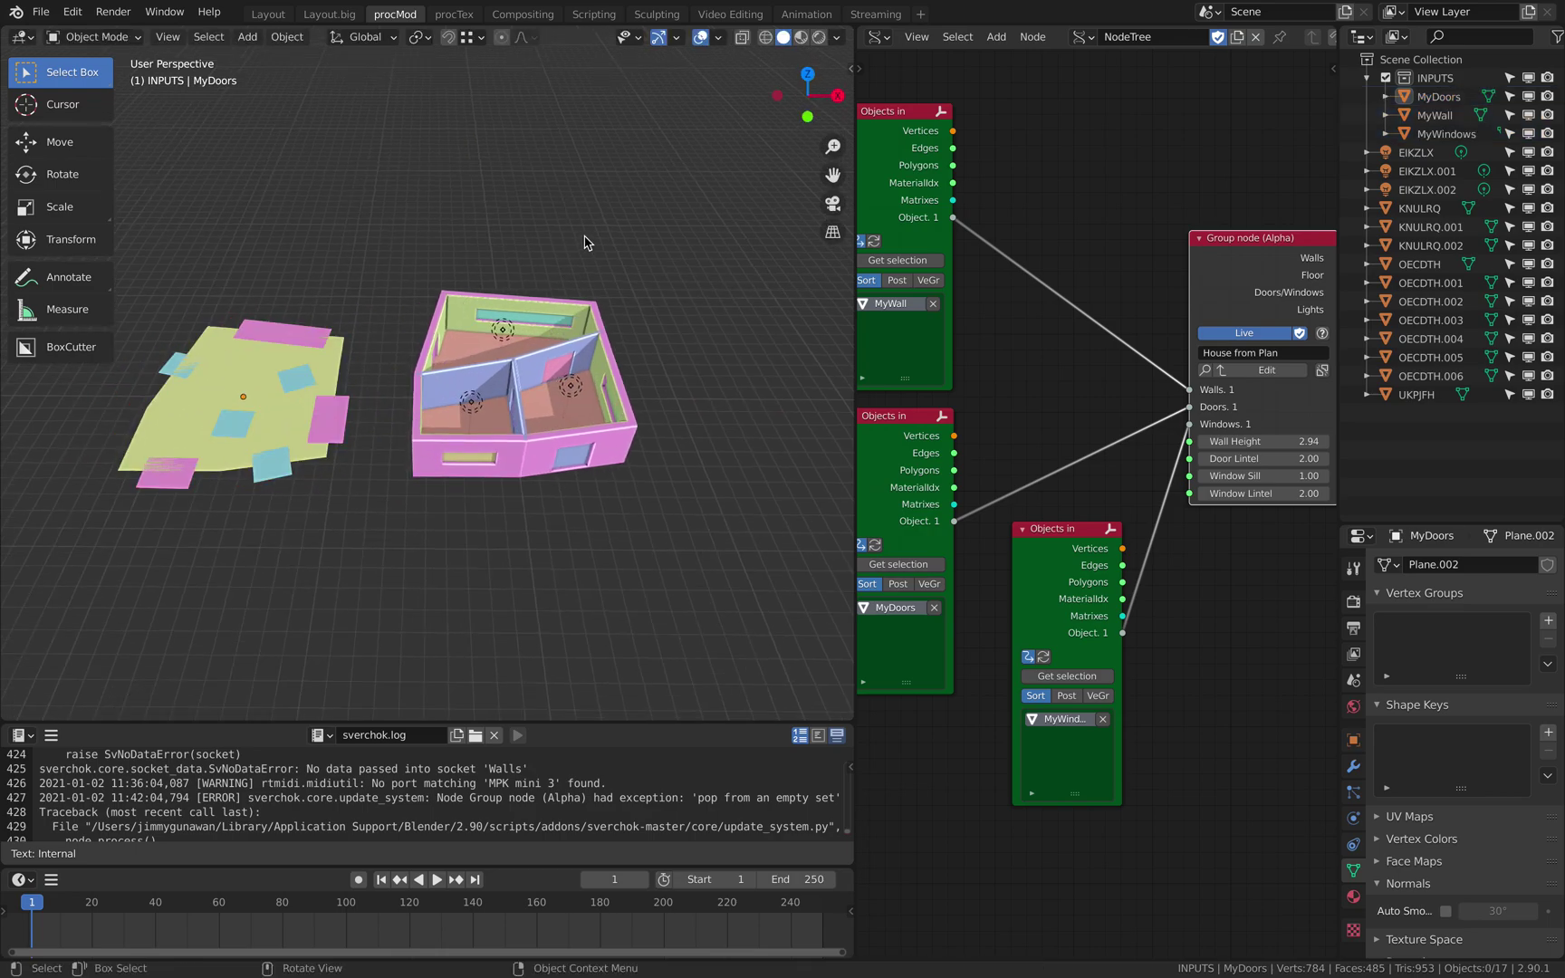
# - Switch the viewport to Material Preview shading with a close view of the generated house
pyautogui.scroll(2, 587, 241)
pyautogui.keyDown('shift'); pyautogui.moveTo(589, 242); pyautogui.dragTo(555, 229, button='middle'); pyautogui.keyUp('shift')
pyautogui.scroll(2, 555, 229)
pyautogui.click(802, 38)
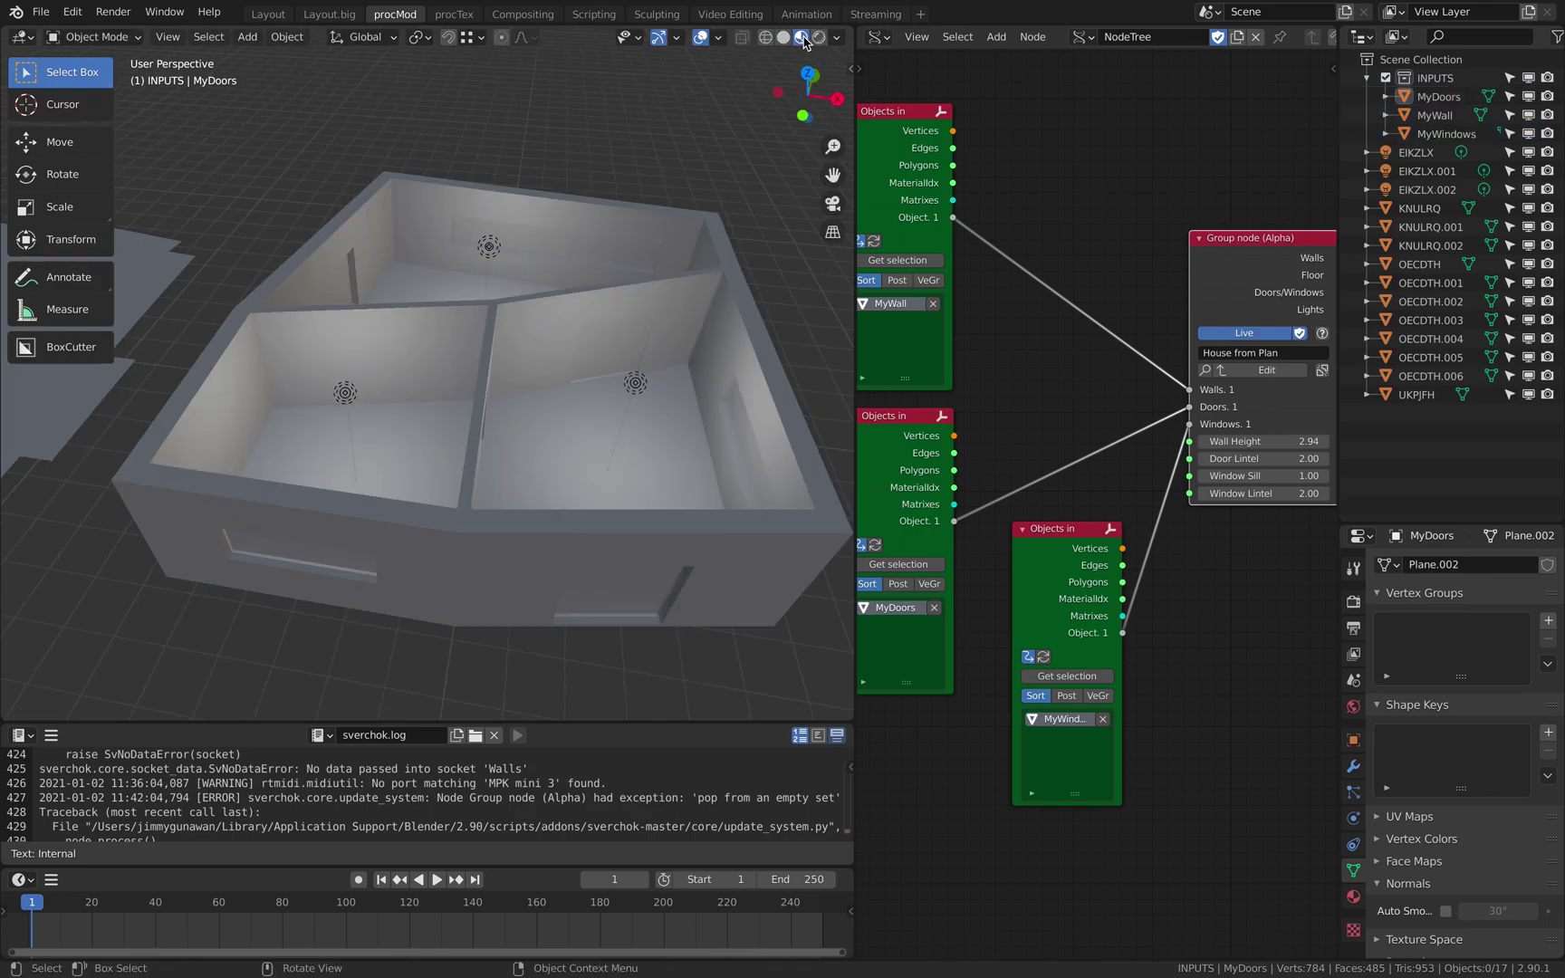
# - Inspect the generated house from several sides, selecting individual window and door panels to check they are separate objects
pyautogui.moveTo(576, 255); pyautogui.dragTo(405, 220, button='middle')
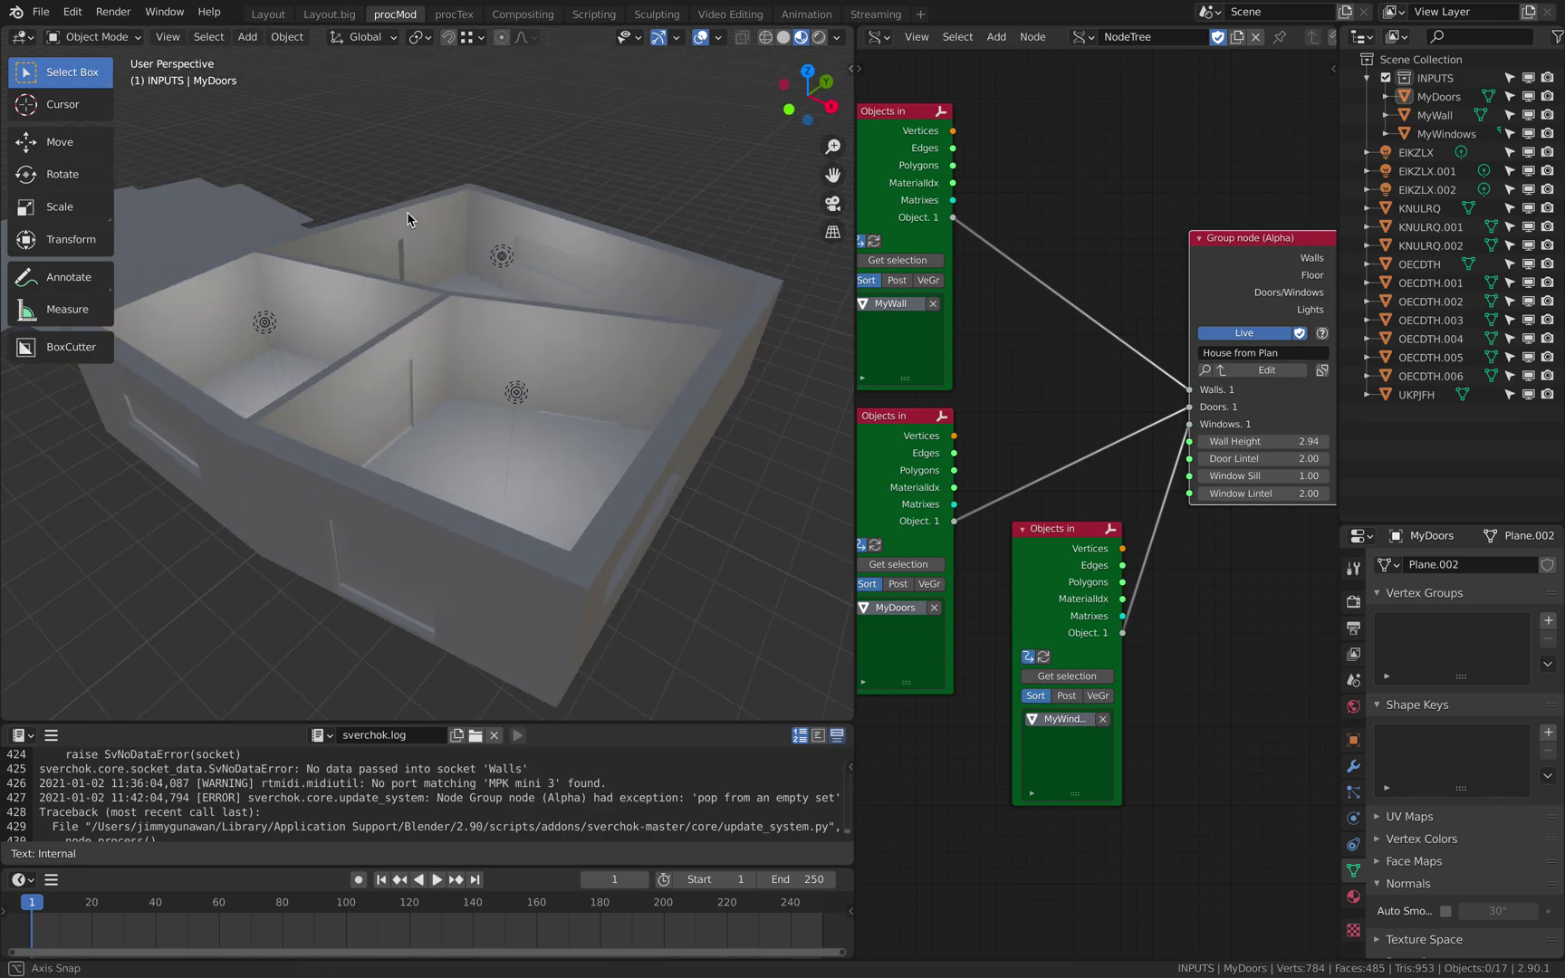
pyautogui.click(518, 266)
pyautogui.moveTo(518, 266); pyautogui.dragTo(621, 291, button='middle')
pyautogui.click(647, 383)
pyautogui.click(627, 217)
pyautogui.click(613, 314)
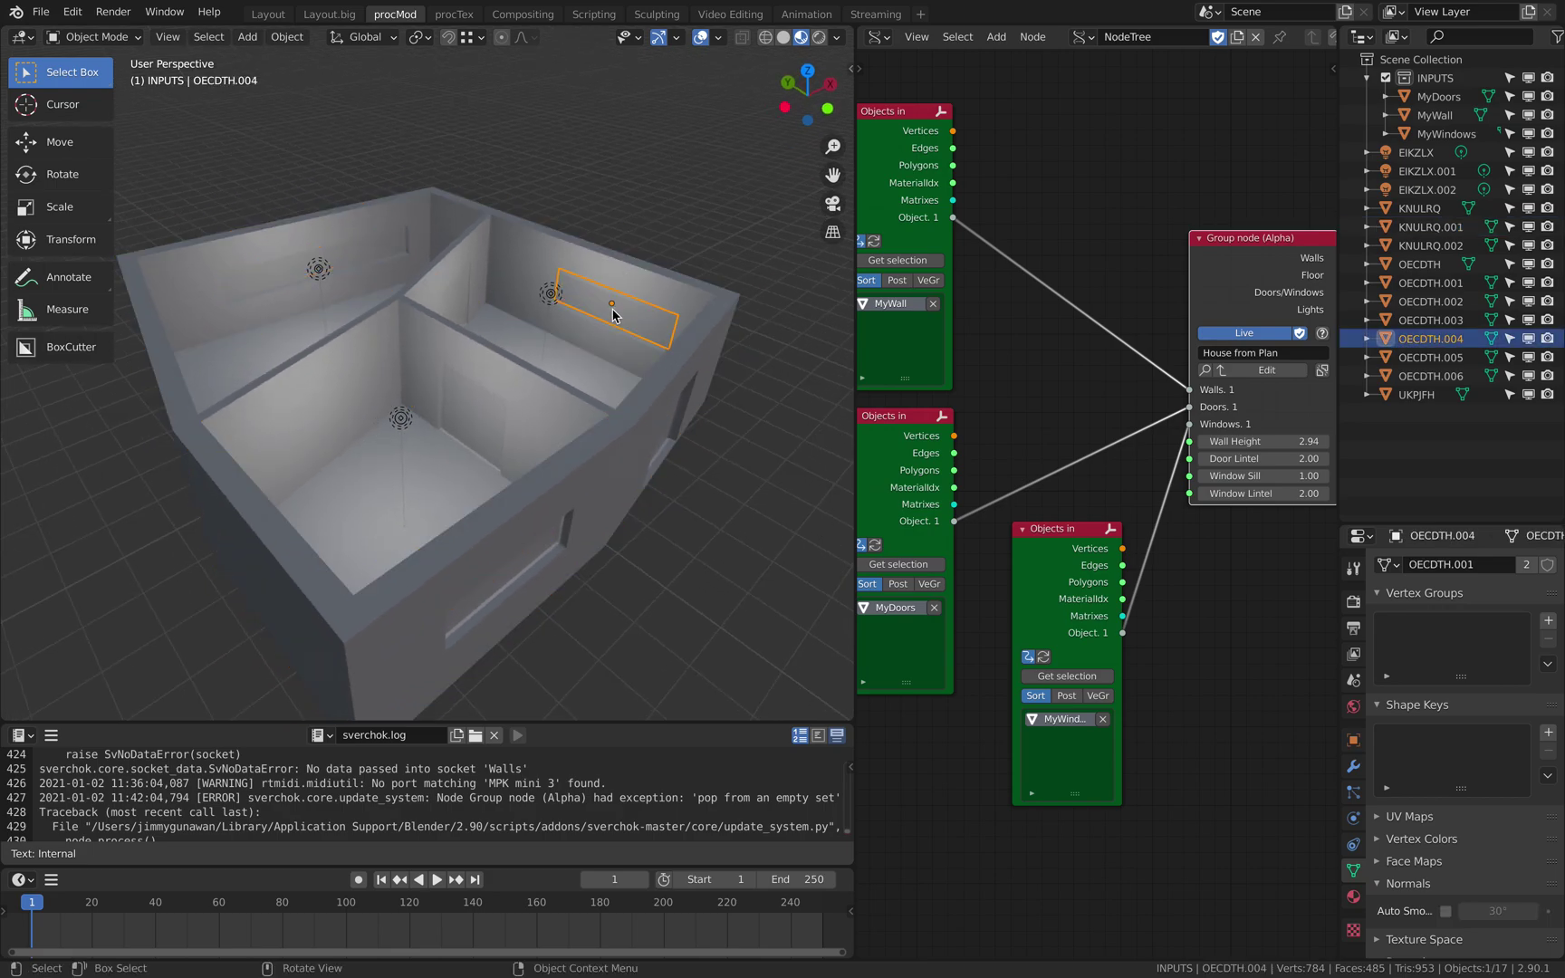
pyautogui.click(460, 422)
pyautogui.moveTo(503, 391); pyautogui.dragTo(603, 365, button='middle')
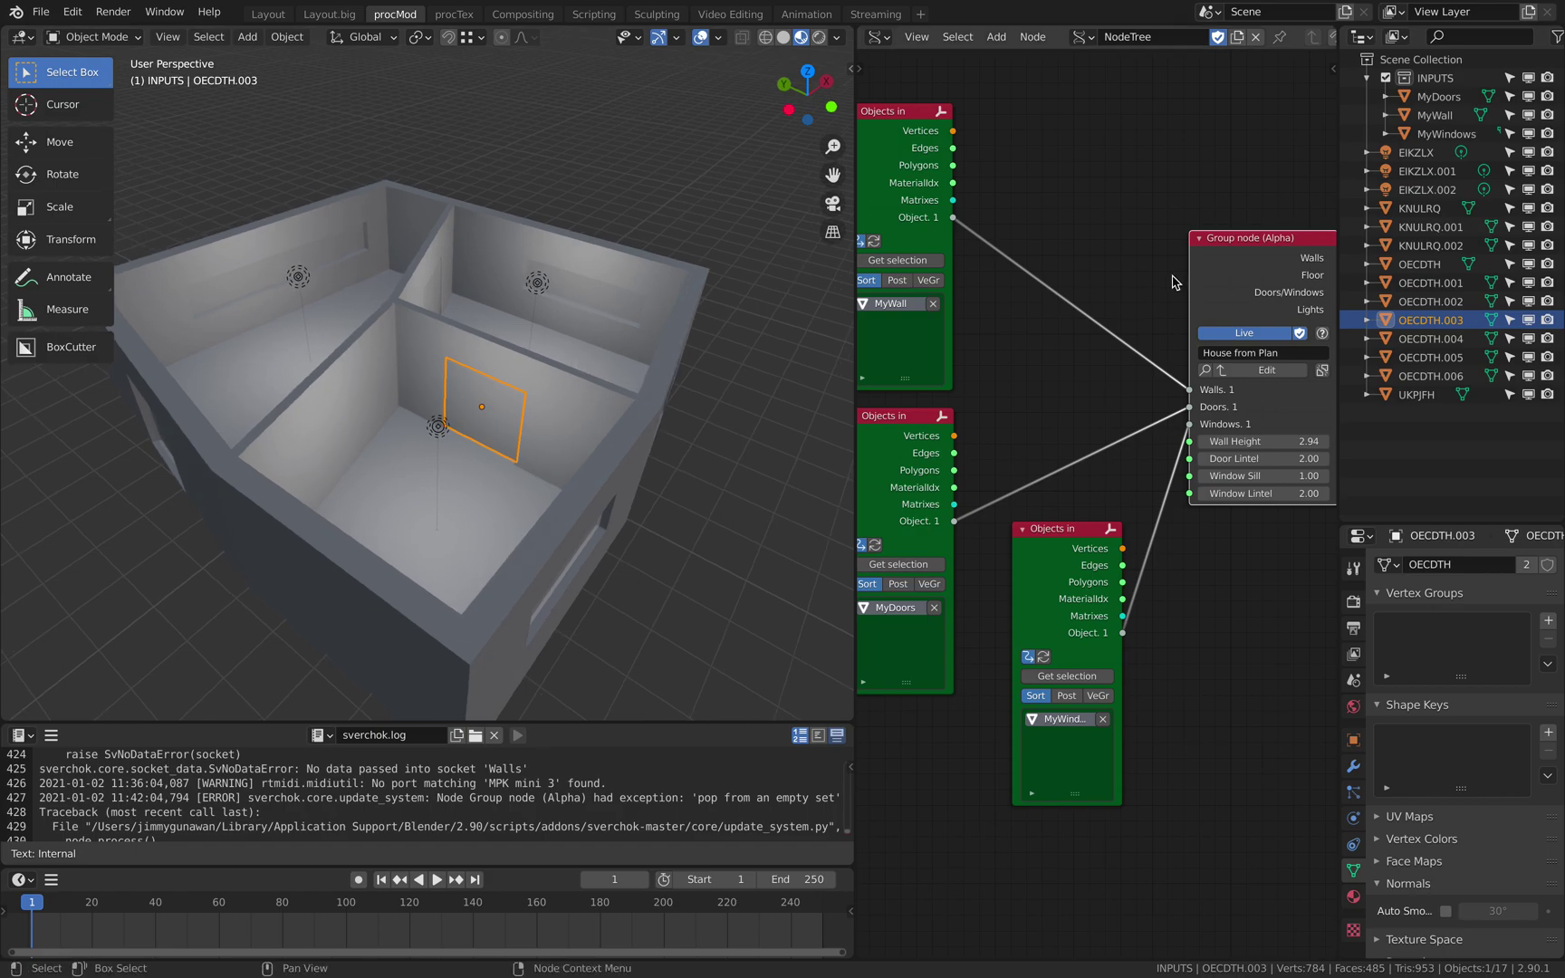
# - Move the House from Plan group node until its outputs are fully visible and set its Door Lintel to 1.78
pyautogui.moveTo(1247, 239); pyautogui.dragTo(1210, 195)
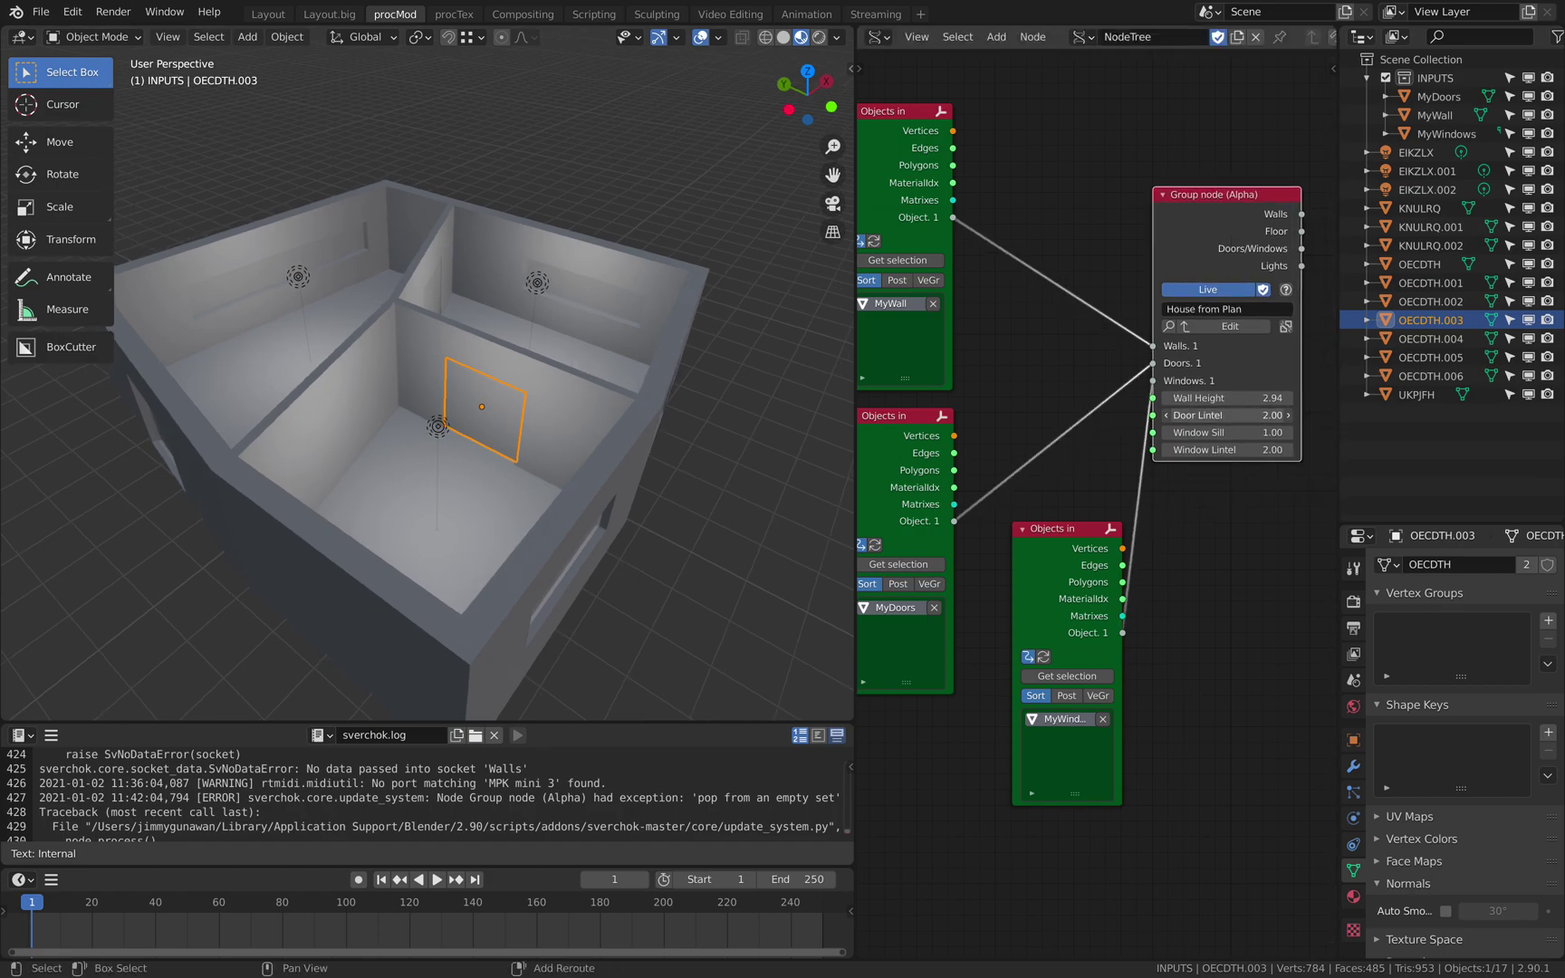
pyautogui.click(1286, 415)
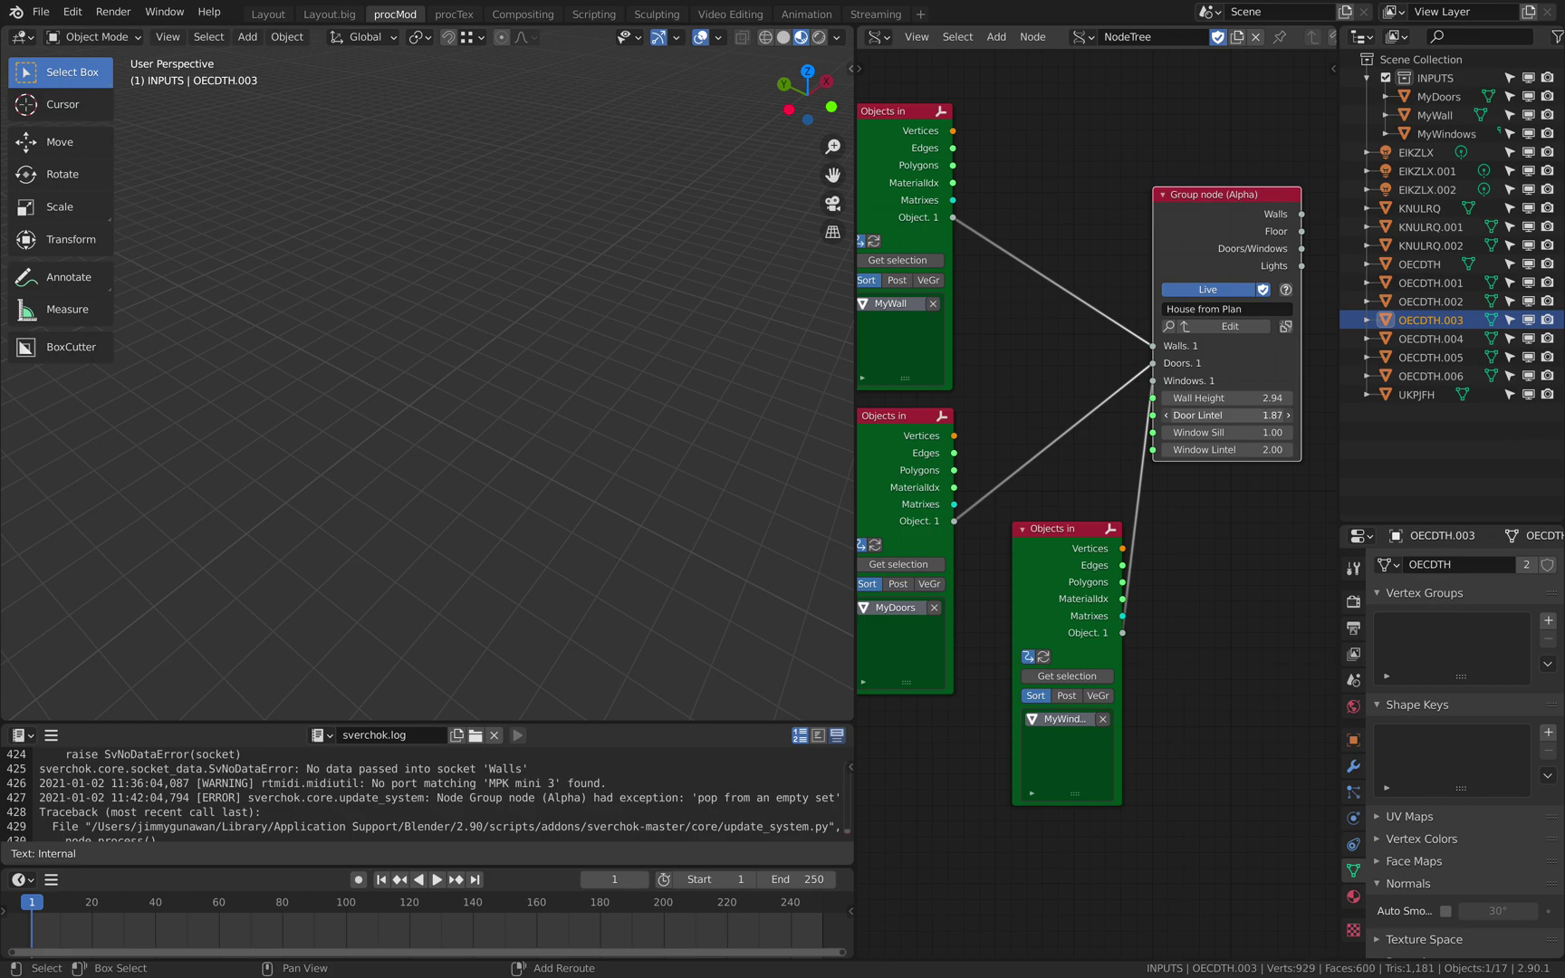
pyautogui.scroll(-7, 423, 443)
pyautogui.keyDown('shift'); pyautogui.moveTo(404, 452); pyautogui.dragTo(592, 372, button='middle'); pyautogui.keyUp('shift')
pyautogui.scroll(10, 526, 412)
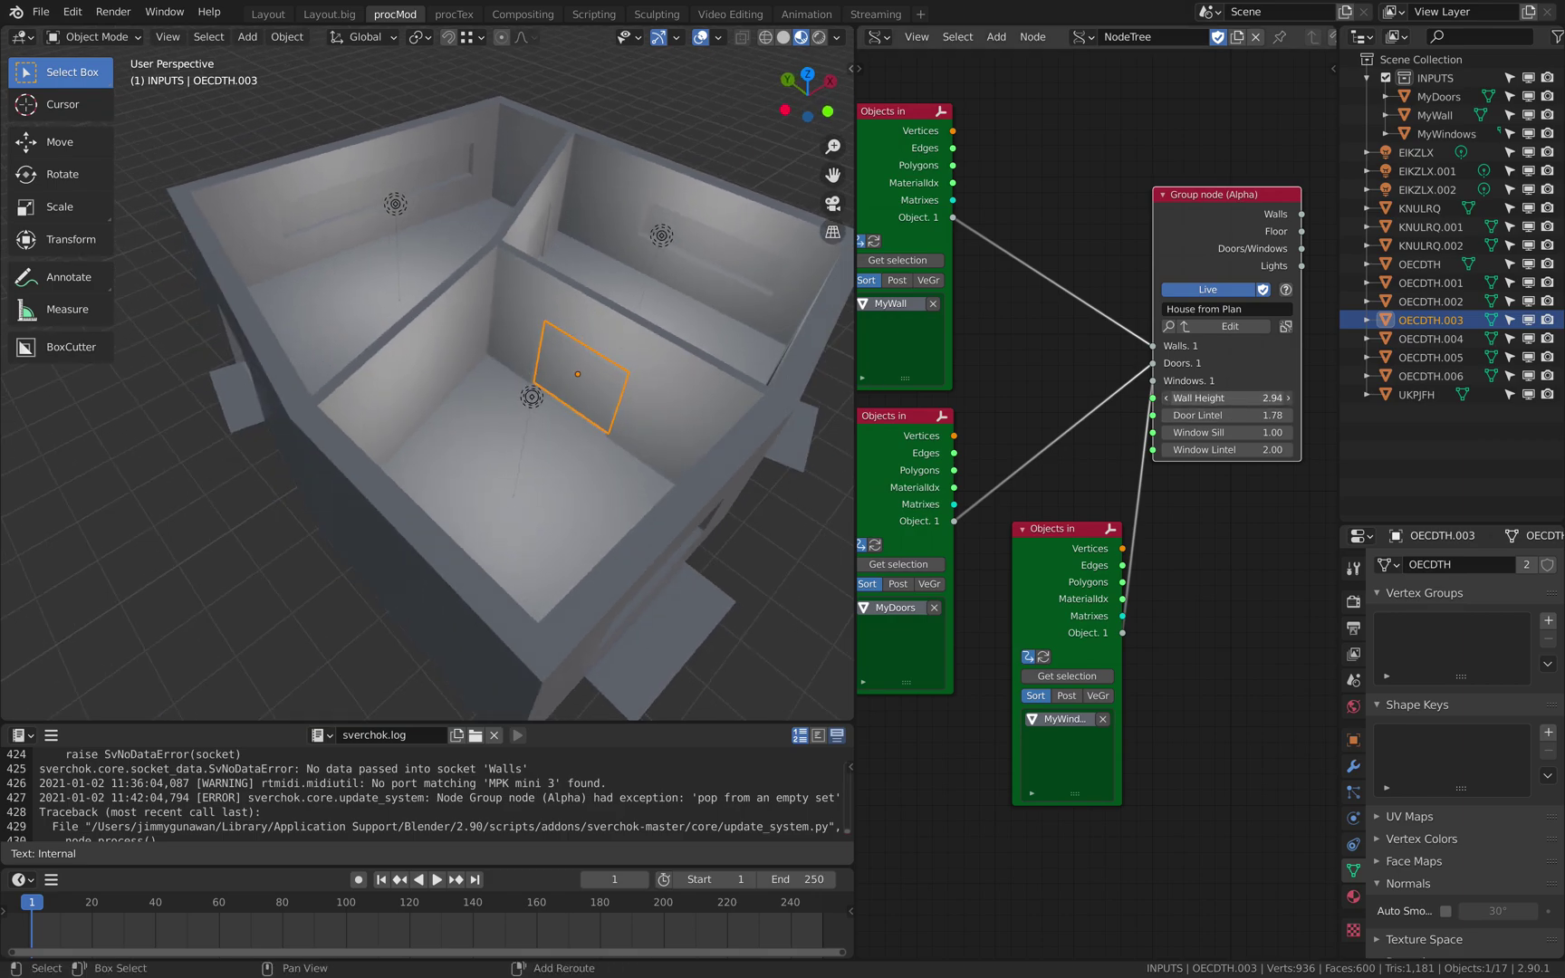
# - Set the House from Plan group's Wall Height to 3.22, Door Lintel to 2.34, Window Sill to 0.97 and Window Lintel to 2.22
pyautogui.moveTo(1241, 399)
pyautogui.mouseDown()
pyautogui.moveTo(1318, 398)
pyautogui.moveTo(1240, 410)
pyautogui.mouseUp()
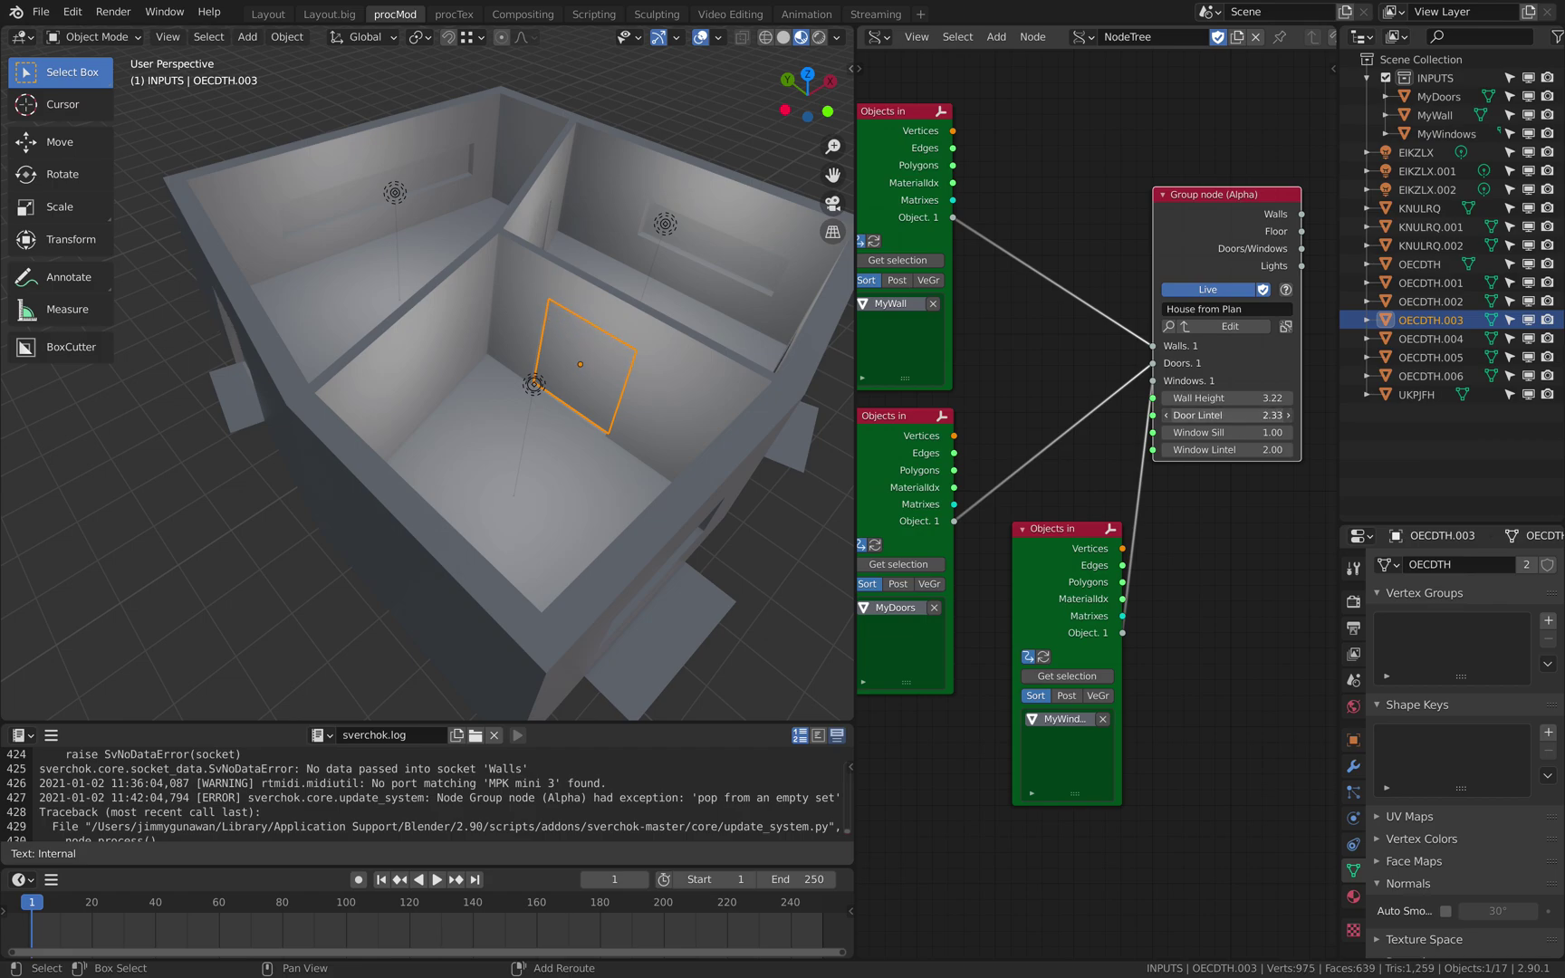
pyautogui.moveTo(1234, 415); pyautogui.dragTo(1249, 432)
pyautogui.moveTo(1228, 449); pyautogui.dragTo(1239, 449)
# - Inspect the adjusted house from other sides, selecting individual wall, window and door pieces
pyautogui.moveTo(673, 297); pyautogui.dragTo(353, 262, button='middle')
pyautogui.keyDown('shift'); pyautogui.moveTo(498, 249); pyautogui.dragTo(796, 394, button='middle'); pyautogui.keyUp('shift')
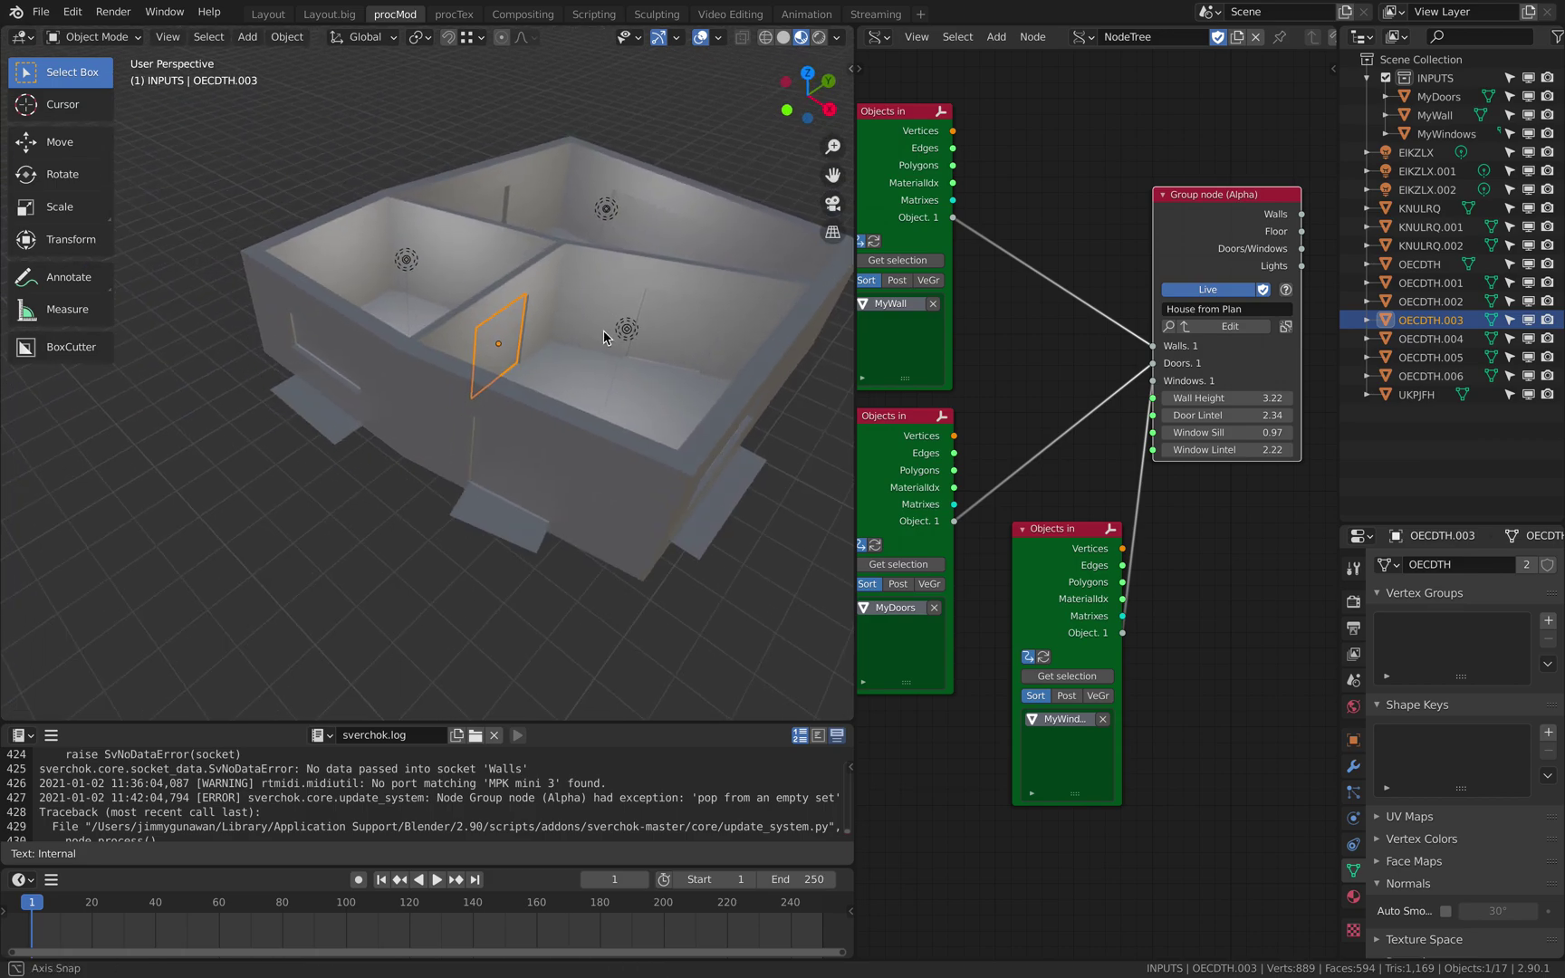
pyautogui.moveTo(534, 303); pyautogui.dragTo(479, 279, button='middle')
pyautogui.click(489, 178)
pyautogui.moveTo(489, 181); pyautogui.dragTo(448, 189, button='middle')
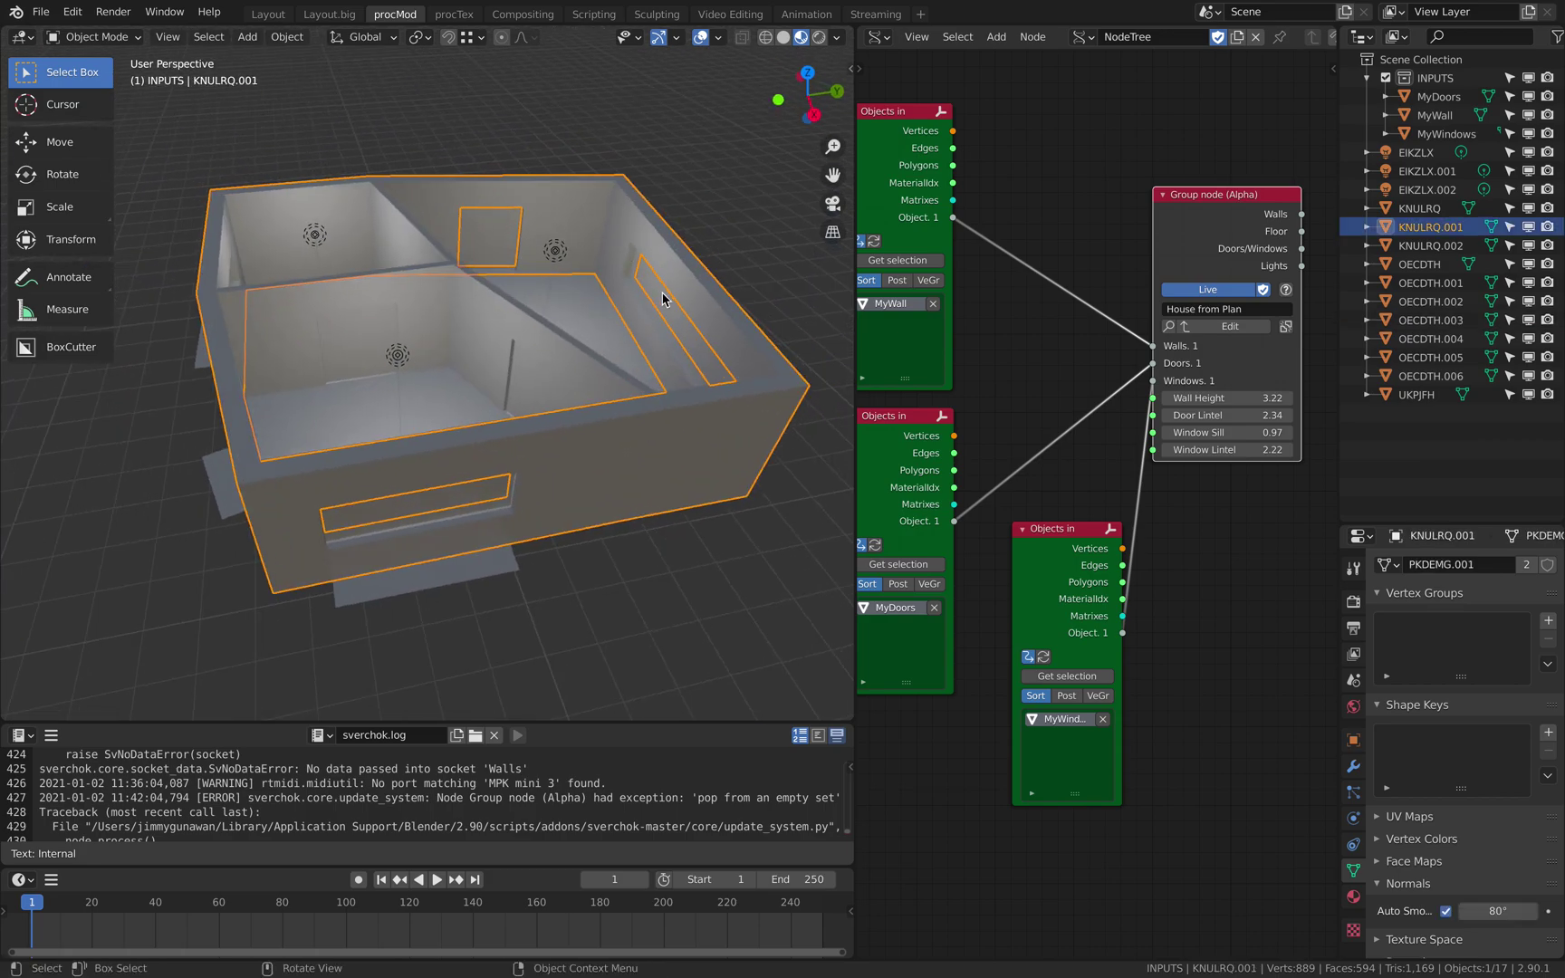
pyautogui.click(661, 291)
pyautogui.moveTo(516, 263); pyautogui.dragTo(559, 349, button='middle')
pyautogui.click(480, 243)
pyautogui.click(543, 294)
pyautogui.click(363, 213)
pyautogui.click(585, 378)
pyautogui.moveTo(438, 349); pyautogui.dragTo(367, 431, button='middle')
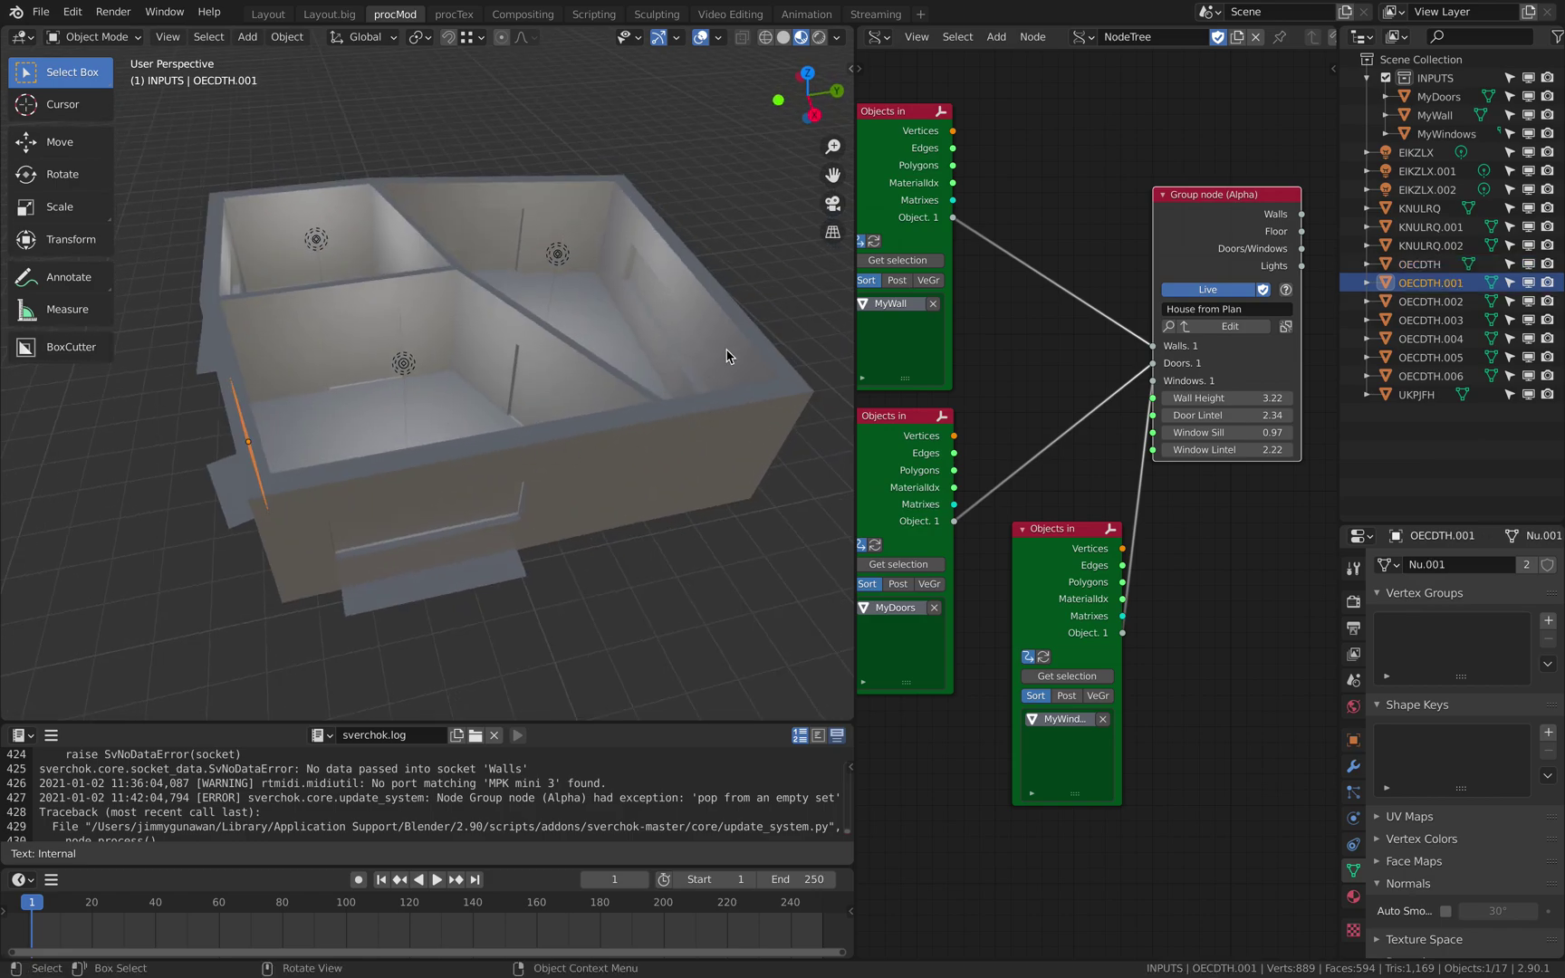
# - Hide the INPUTS collection holding MyDoors, MyWall and MyWindows from the viewport and collapse it
pyautogui.click(1445, 134)
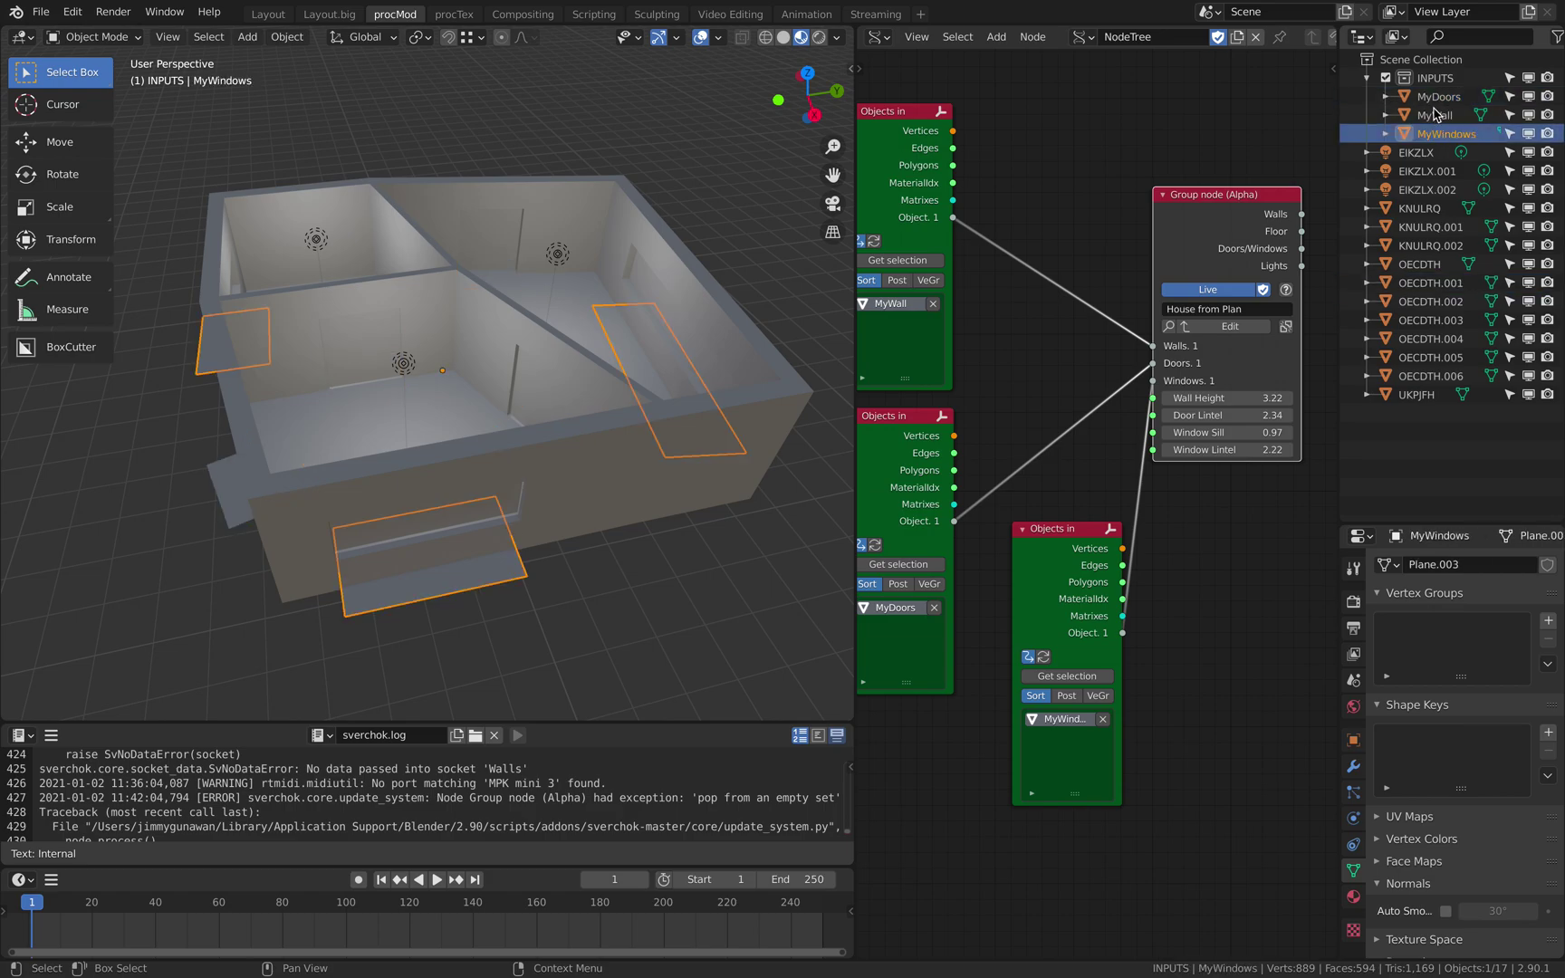
pyautogui.click(1438, 97)
pyautogui.click(1438, 115)
pyautogui.click(1447, 133)
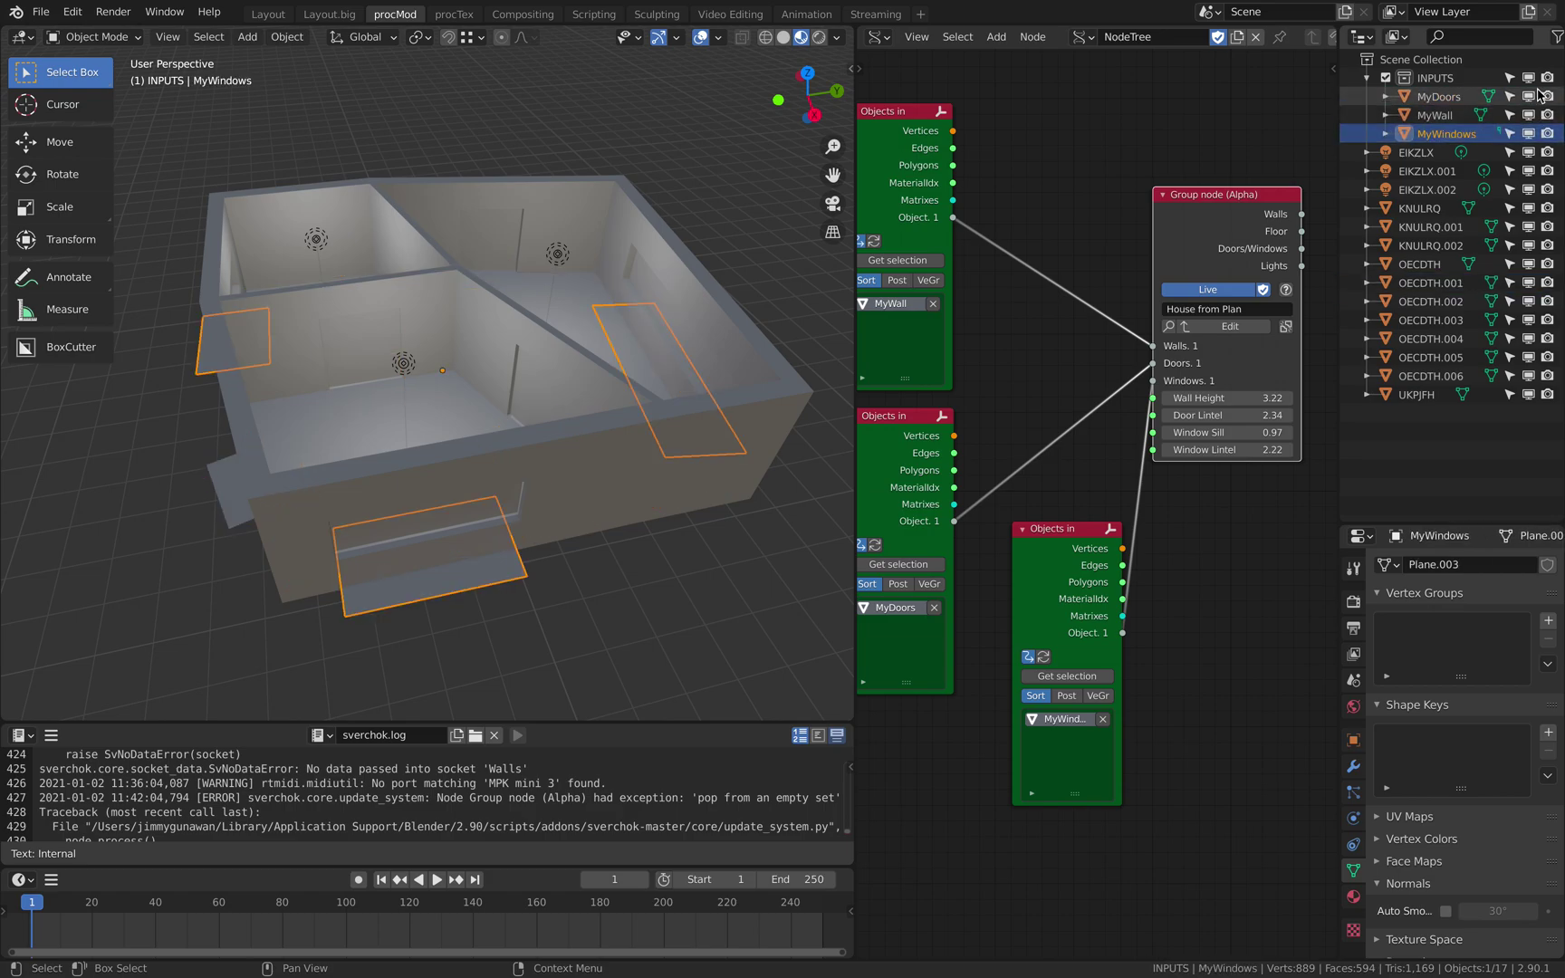
pyautogui.click(1529, 79)
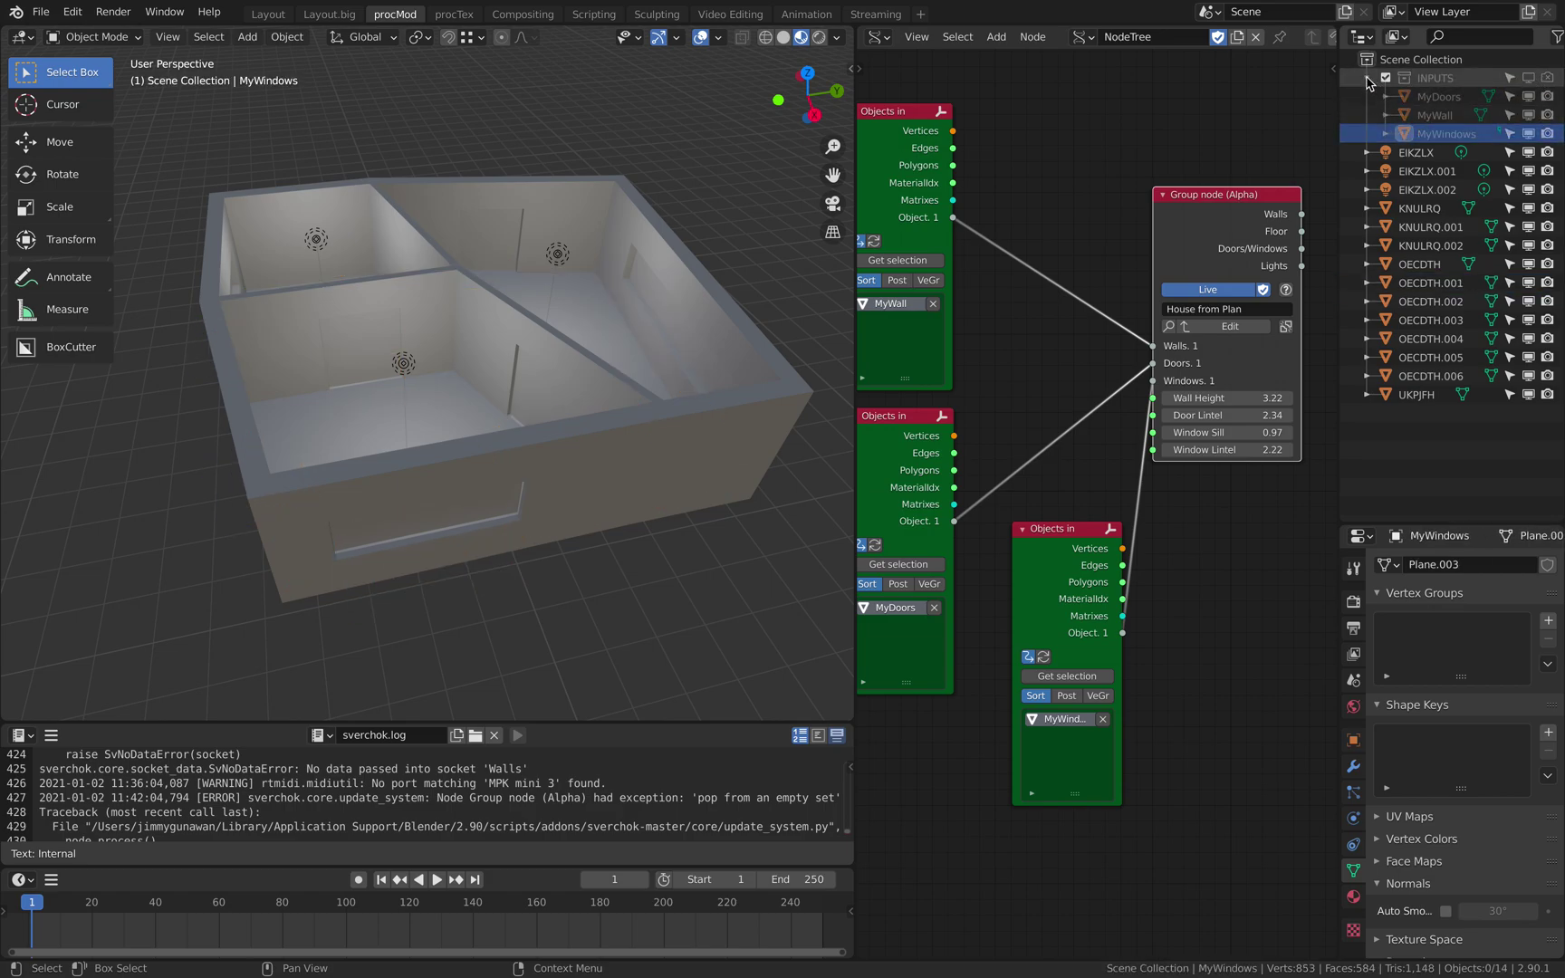
pyautogui.click(1367, 78)
# - Set the color of the EIKZLX point light in the small back room to yellow-green, hue 0.186 and saturation 0.565
pyautogui.moveTo(555, 290); pyautogui.dragTo(359, 220, button='middle')
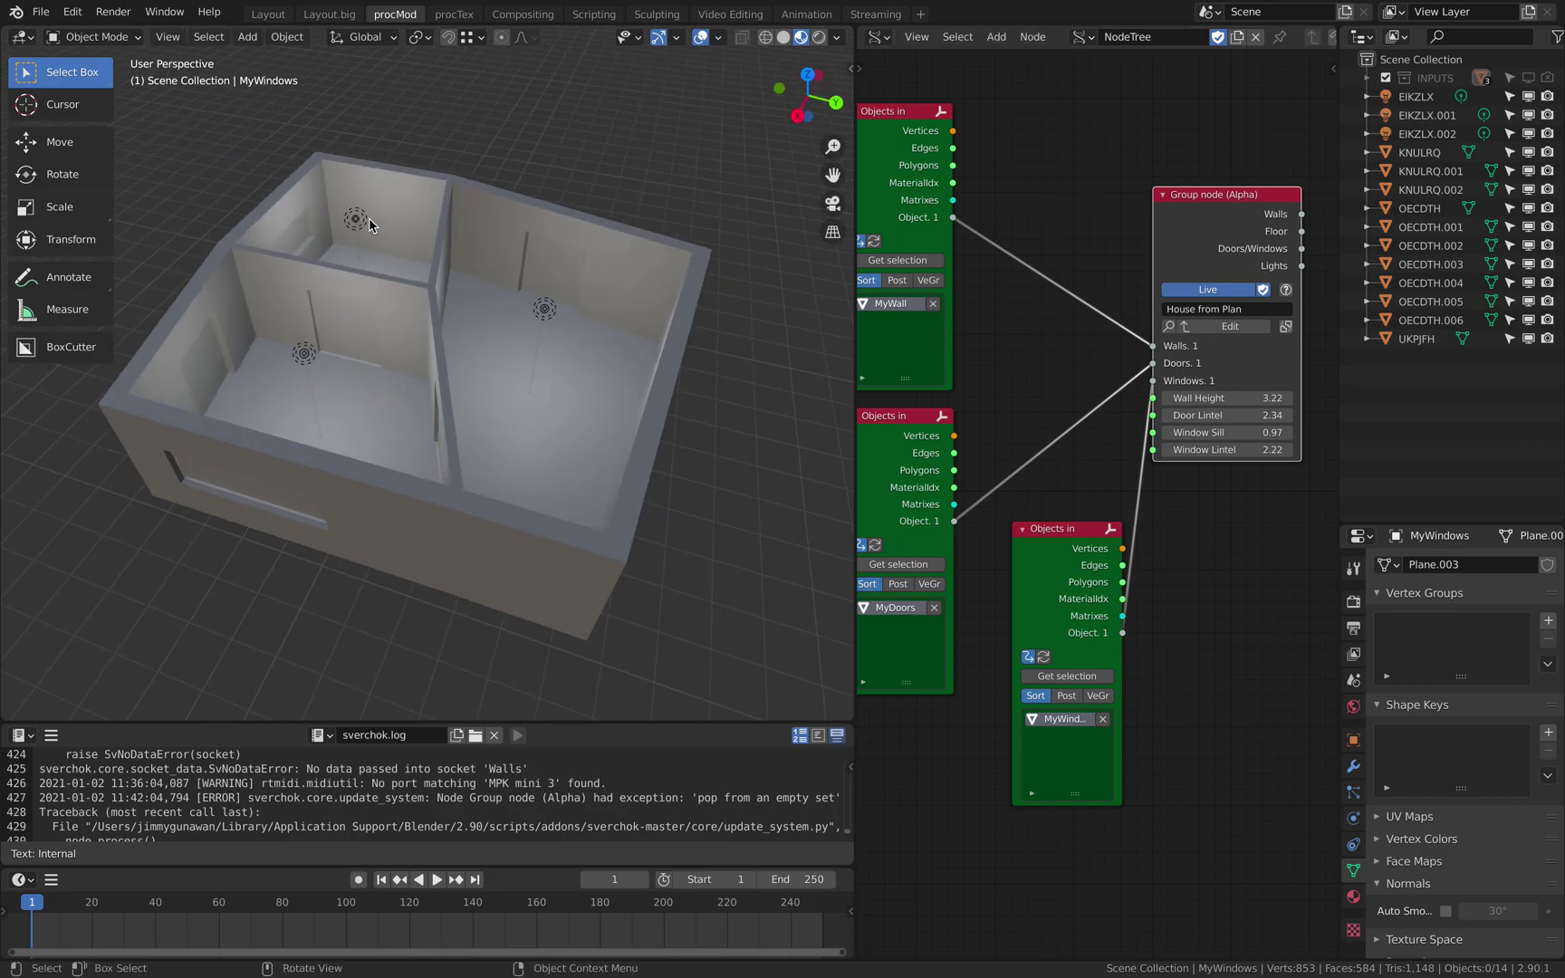
pyautogui.click(356, 219)
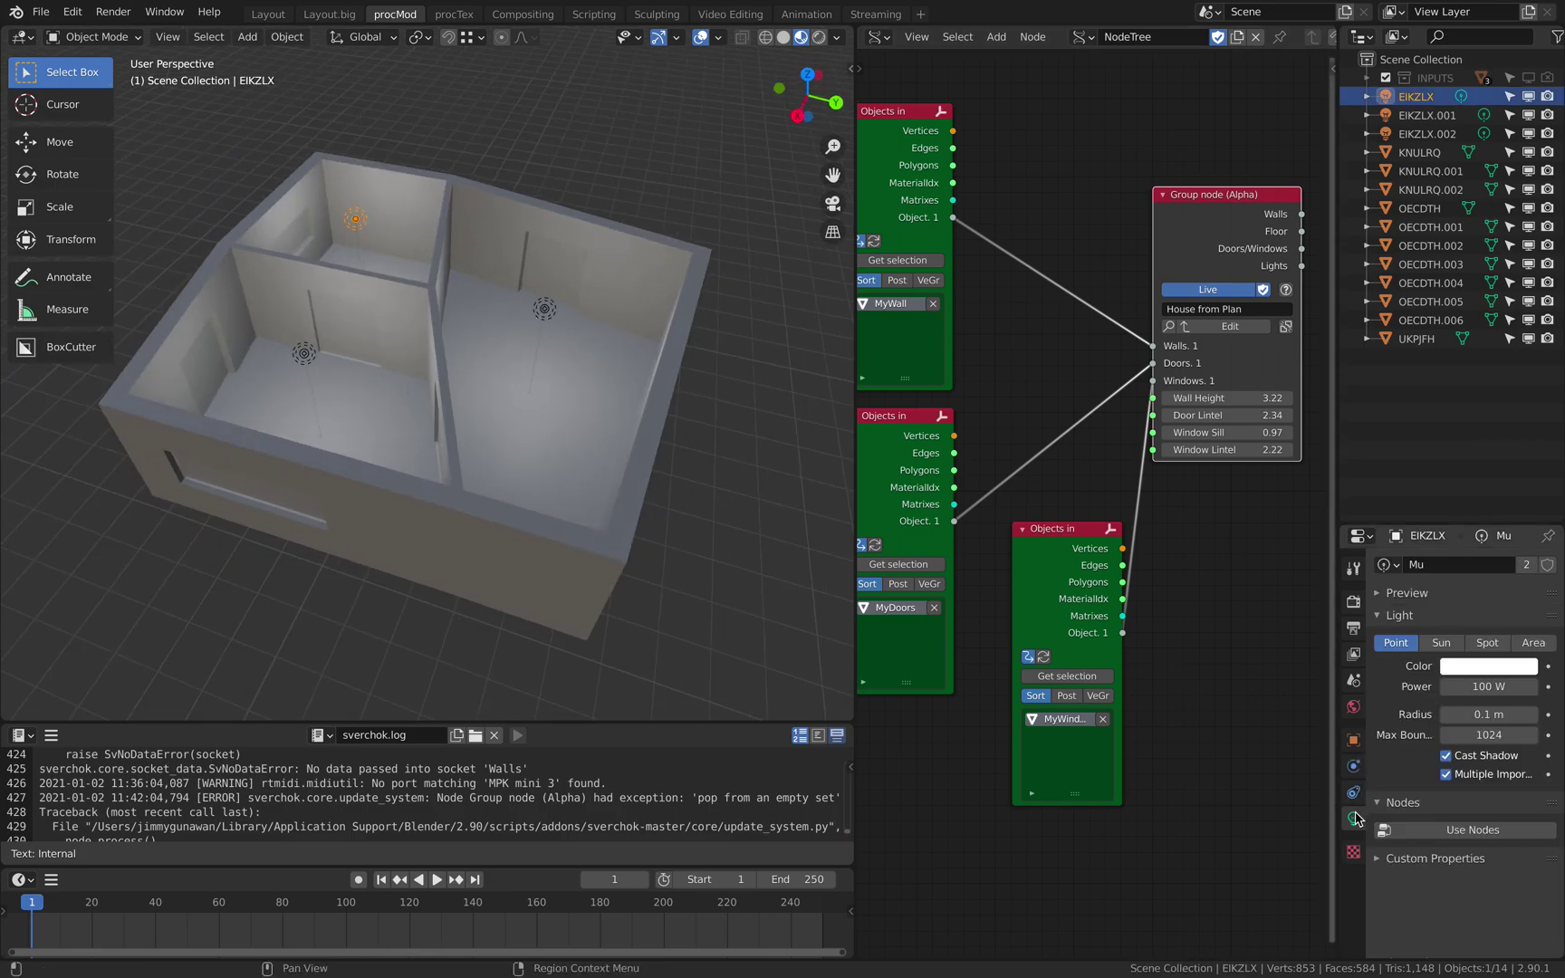
pyautogui.click(1488, 666)
pyautogui.moveTo(1438, 484); pyautogui.dragTo(1398, 500)
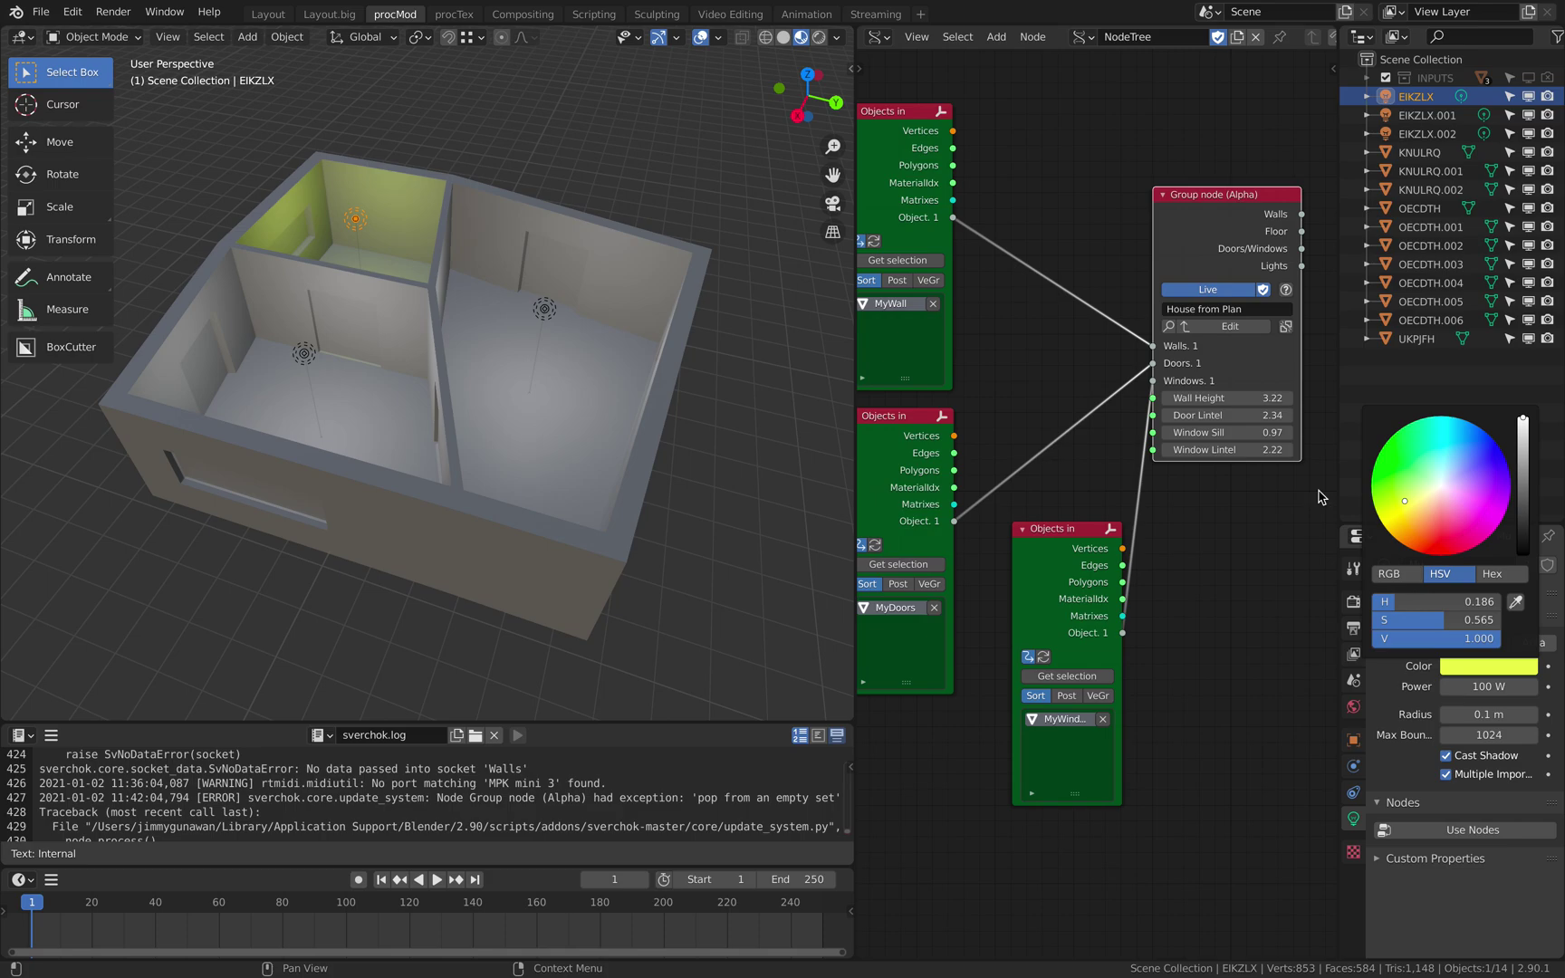
# - Set the color of the EIKZLX.001 point light in the largest room to light red, hue 0.018 and saturation 0.476
pyautogui.click(542, 309)
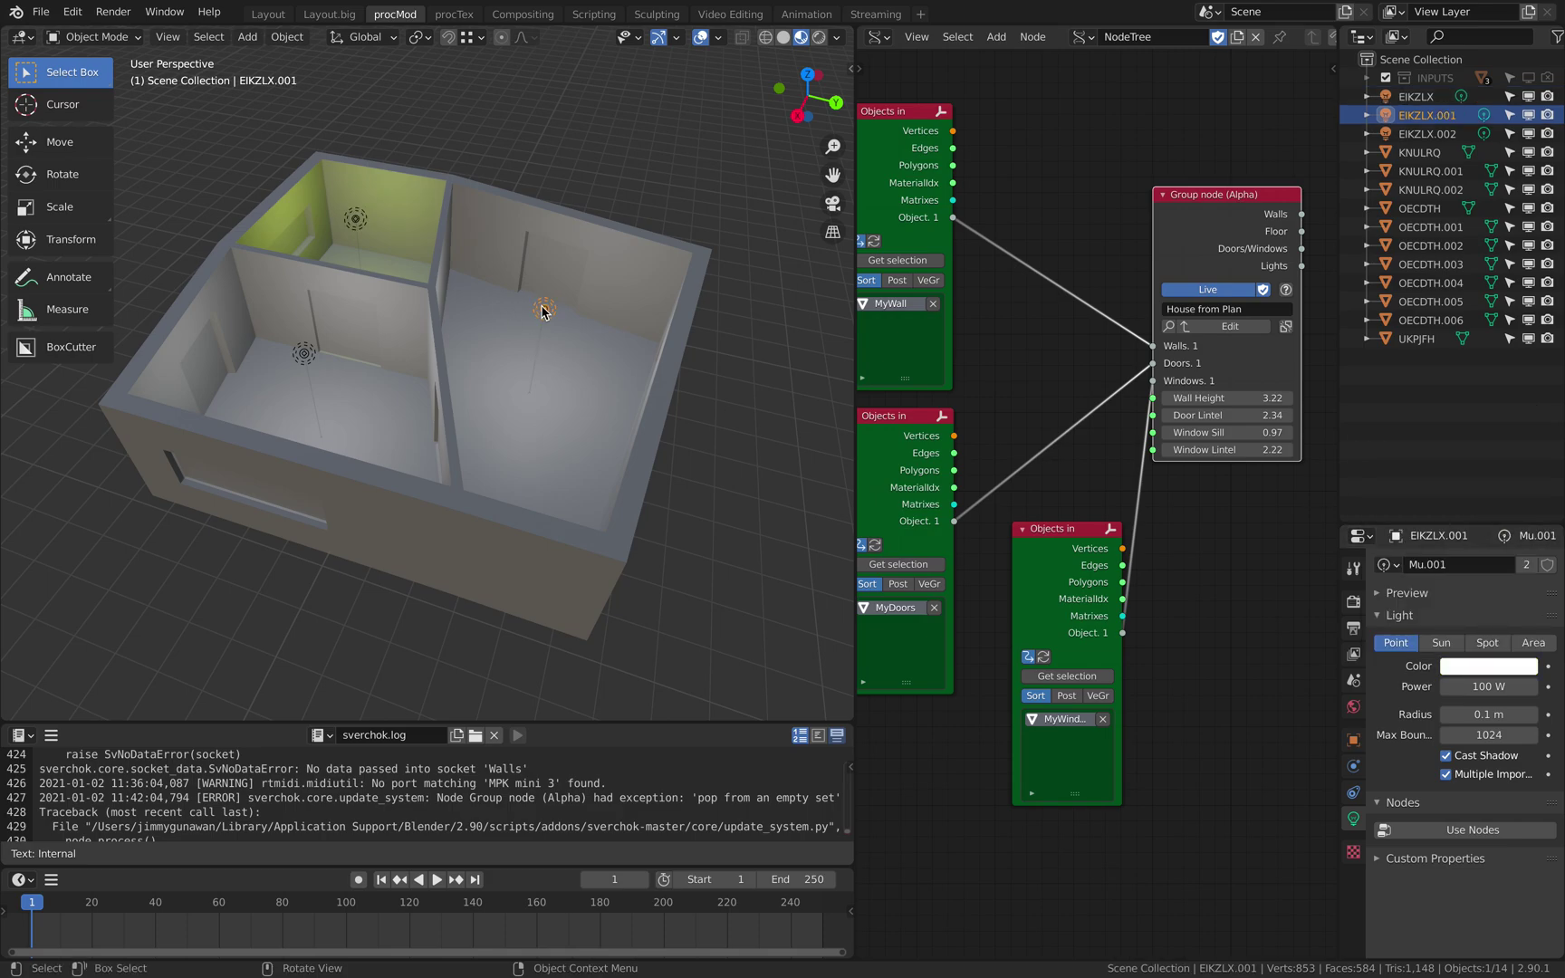
pyautogui.click(1488, 666)
pyautogui.moveTo(1440, 487); pyautogui.dragTo(1437, 513)
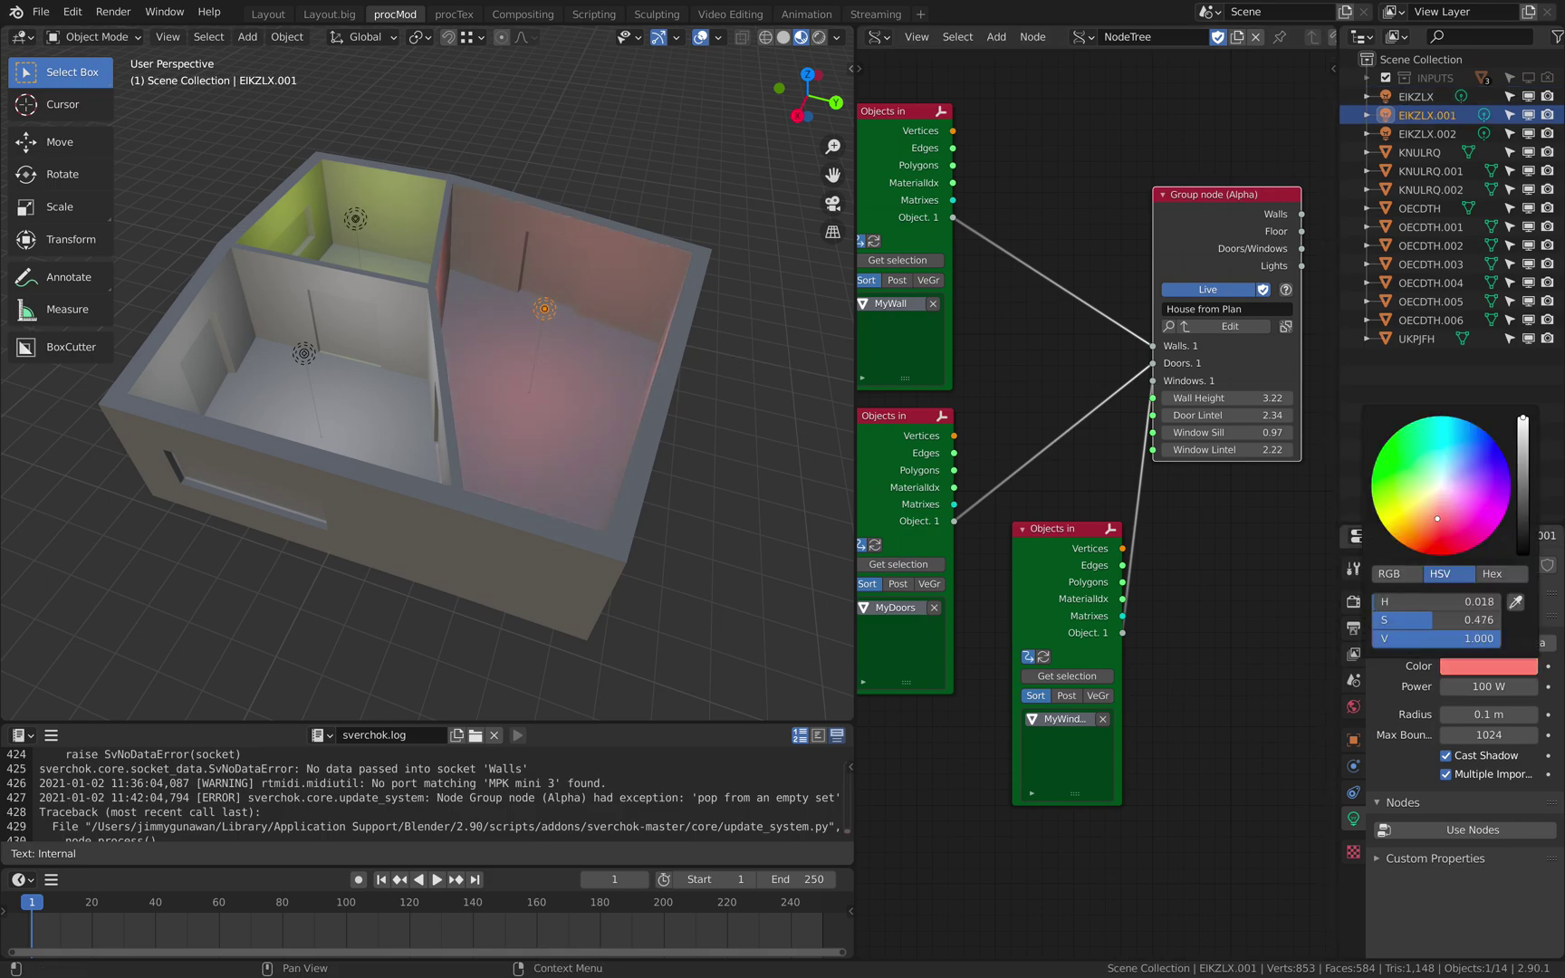
# - Set the color of the EIKZLX.002 point light in the remaining room to light blue
pyautogui.click(304, 353)
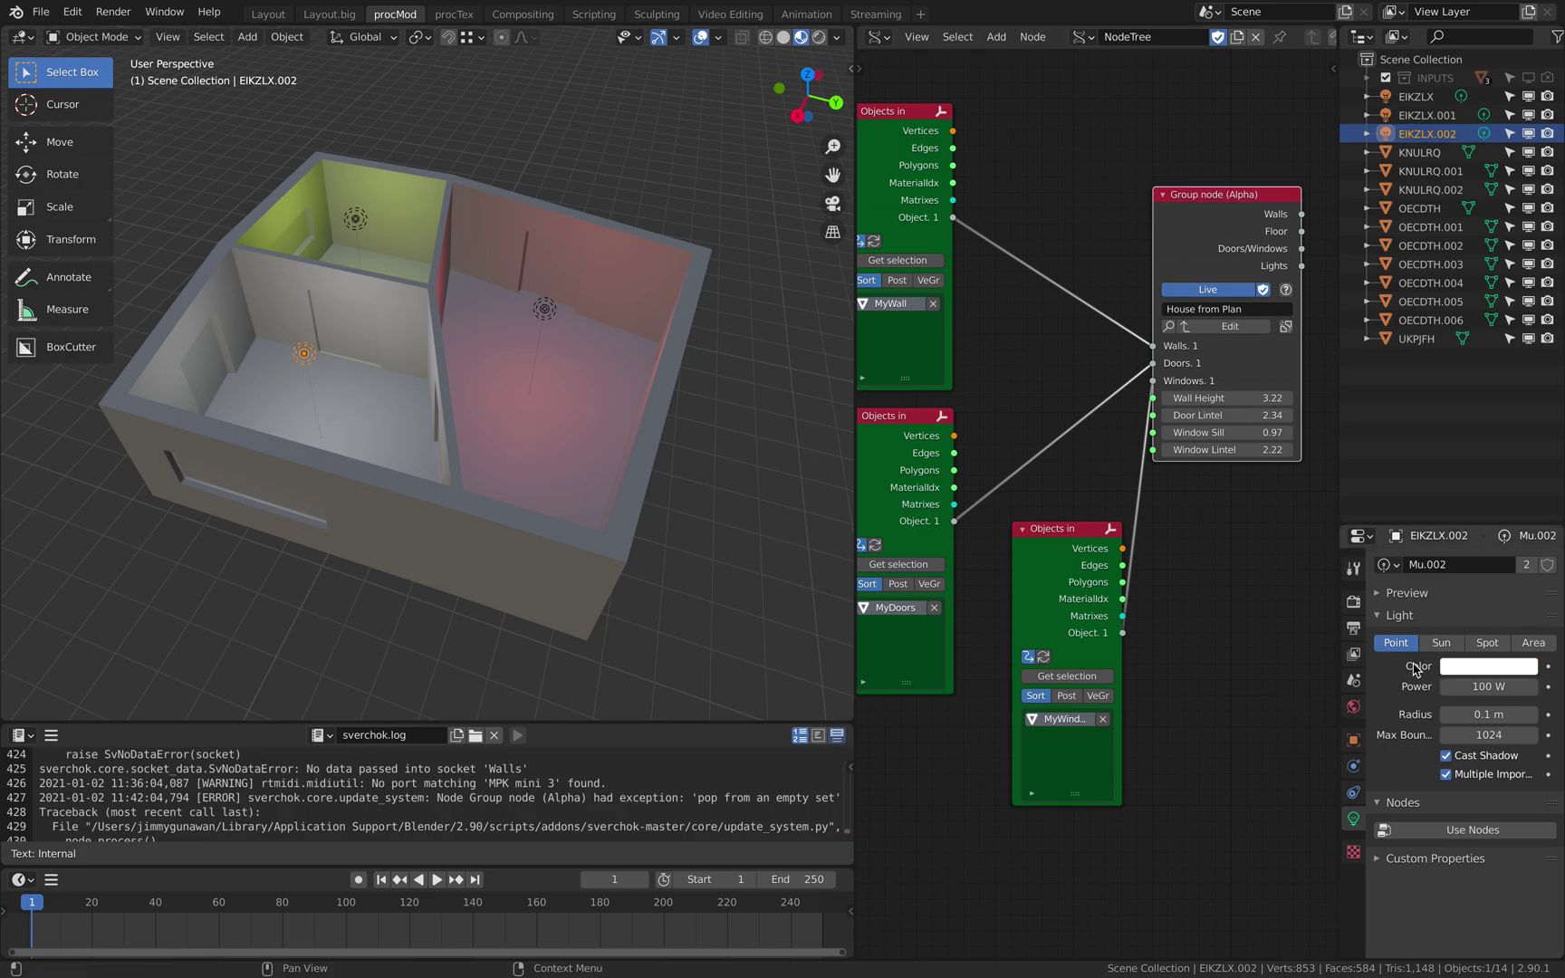
pyautogui.click(1497, 670)
pyautogui.moveTo(1461, 484); pyautogui.dragTo(1447, 462)
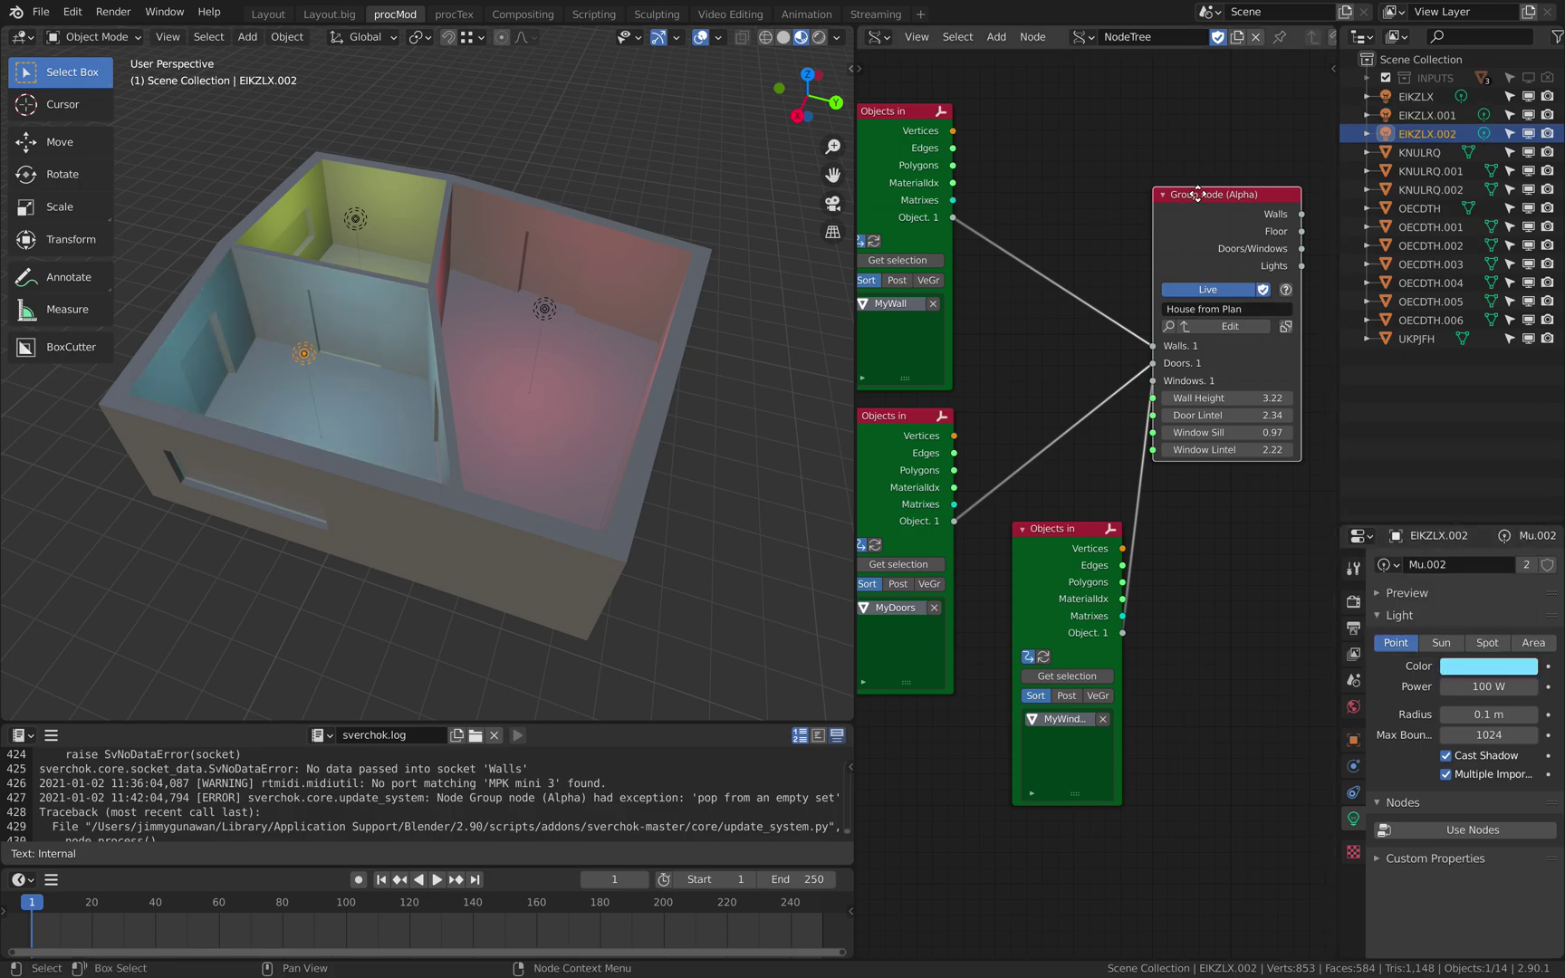
# - Nudge the House from Plan group node down, open the group for editing and widen the node editor
pyautogui.moveTo(1198, 193); pyautogui.dragTo(1197, 220)
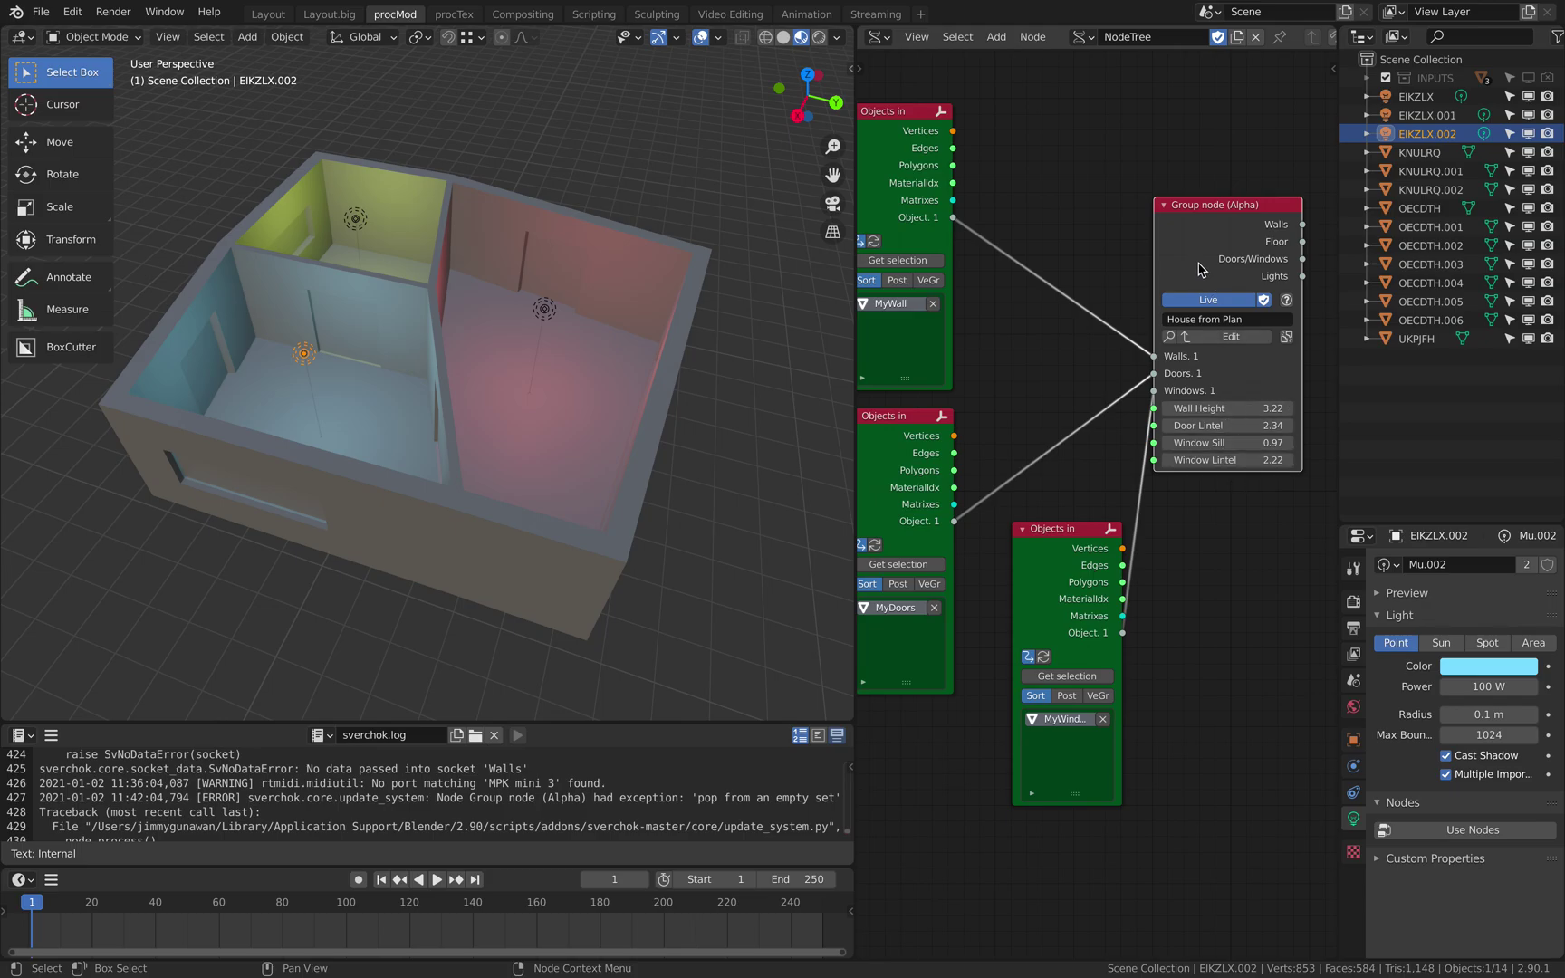
pyautogui.press('Tab')
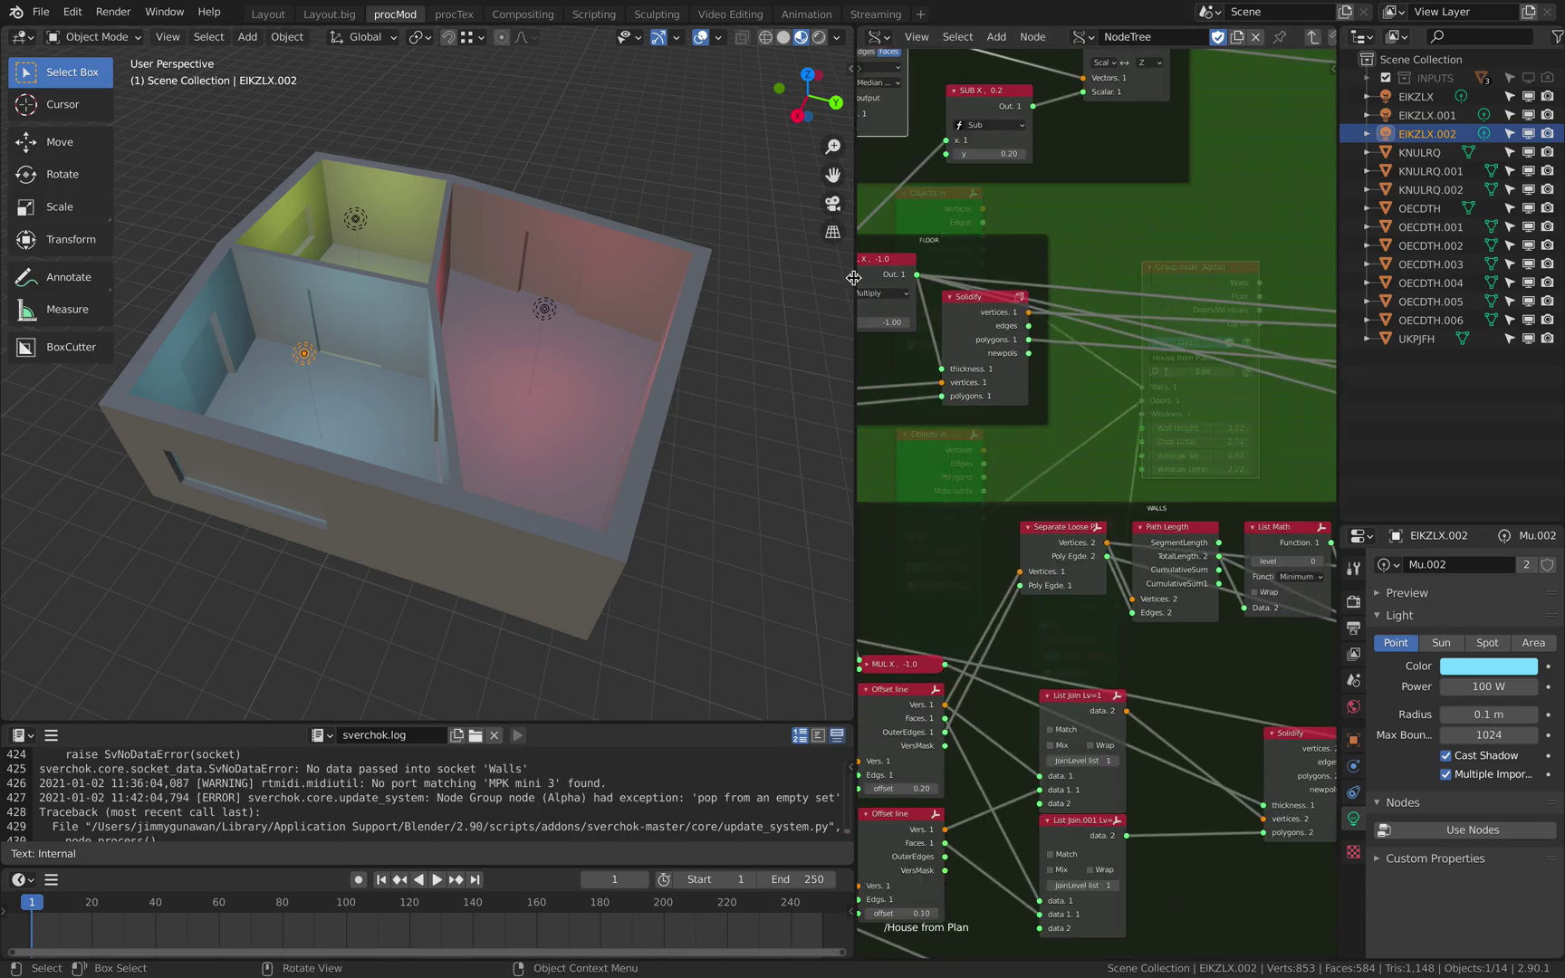
pyautogui.press('g')
pyautogui.moveTo(588, 266); pyautogui.dragTo(540, 268)
# - Survey the whole House from Plan node network and examine its Light viewer and Mesh viewer nodes
pyautogui.scroll(-5, 829, 380)
pyautogui.moveTo(851, 457); pyautogui.dragTo(946, 282, button='middle')
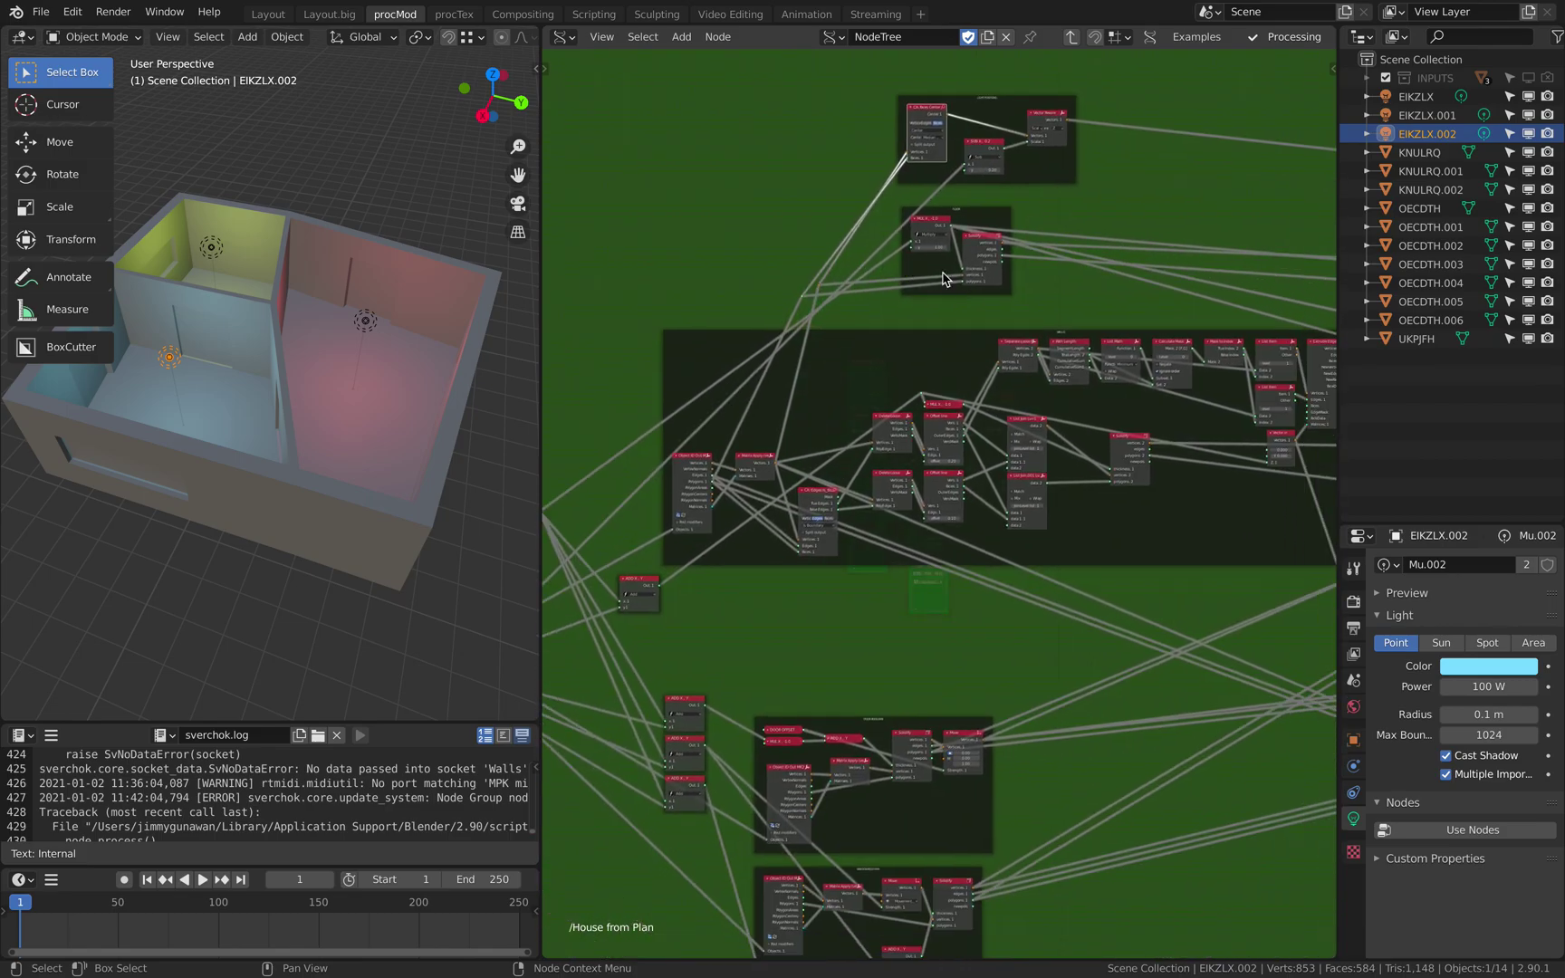
pyautogui.scroll(-5, 1086, 489)
pyautogui.scroll(-2, 992, 464)
pyautogui.moveTo(1273, 411); pyautogui.dragTo(1048, 436, button='middle')
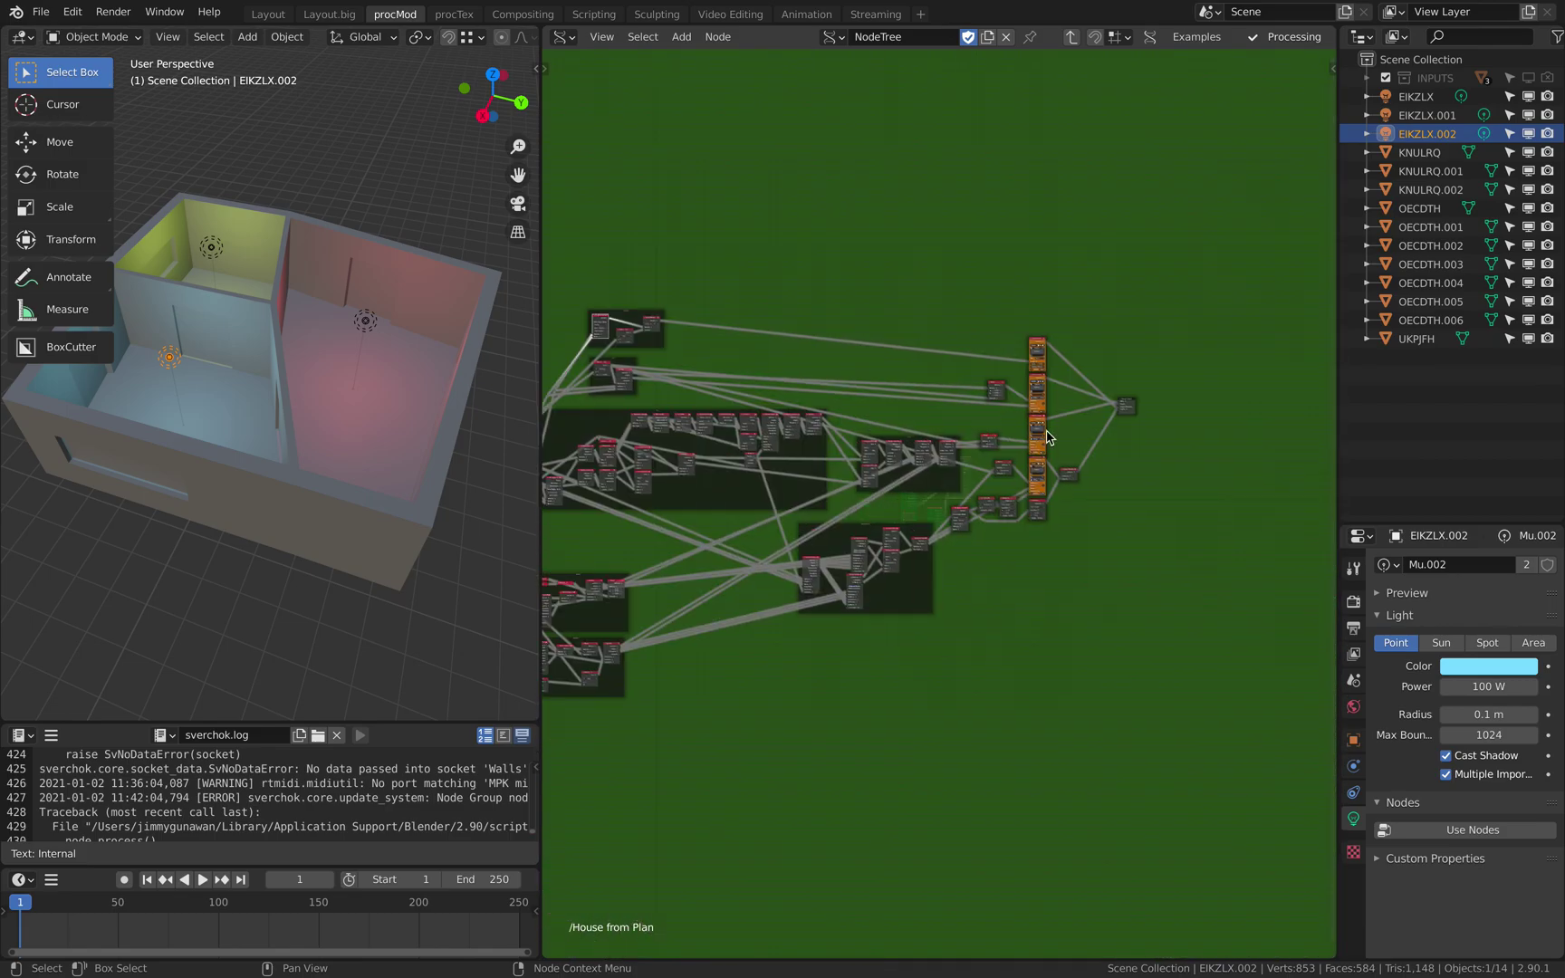
pyautogui.scroll(3, 956, 413)
pyautogui.moveTo(955, 416); pyautogui.dragTo(654, 455, button='middle')
pyautogui.scroll(8, 796, 402)
pyautogui.moveTo(776, 452); pyautogui.dragTo(914, 358, button='middle')
pyautogui.scroll(5, 914, 358)
pyautogui.scroll(3, 915, 360)
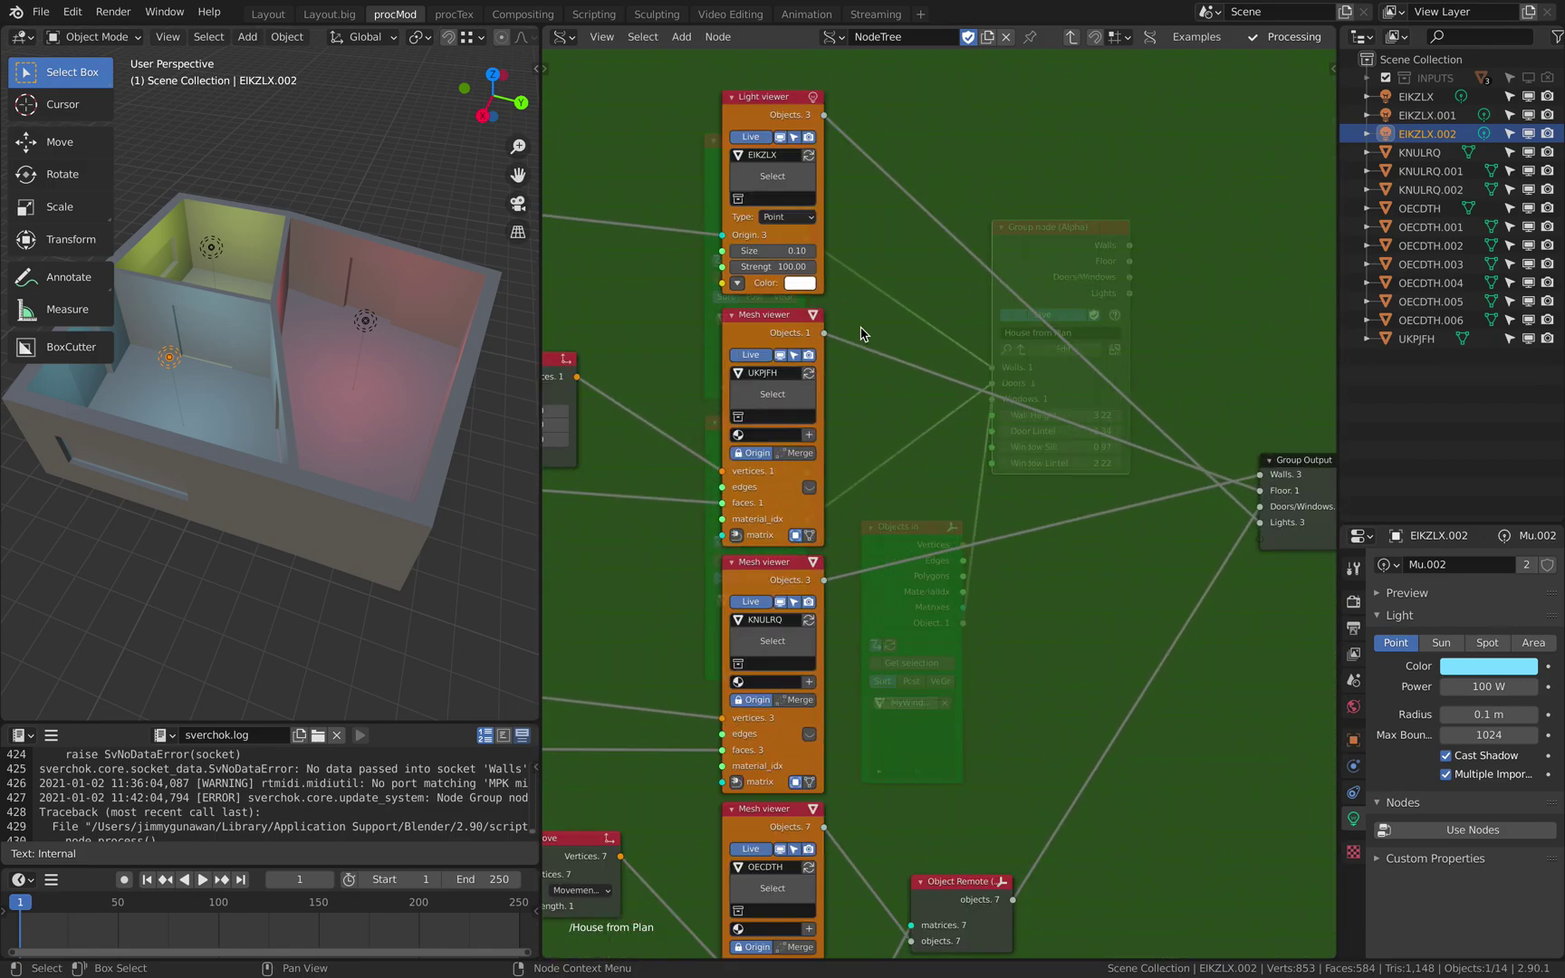
# - Trace the Light viewer's input back to the Light Positions frame and examine its face center node
pyautogui.moveTo(848, 223); pyautogui.dragTo(846, 187)
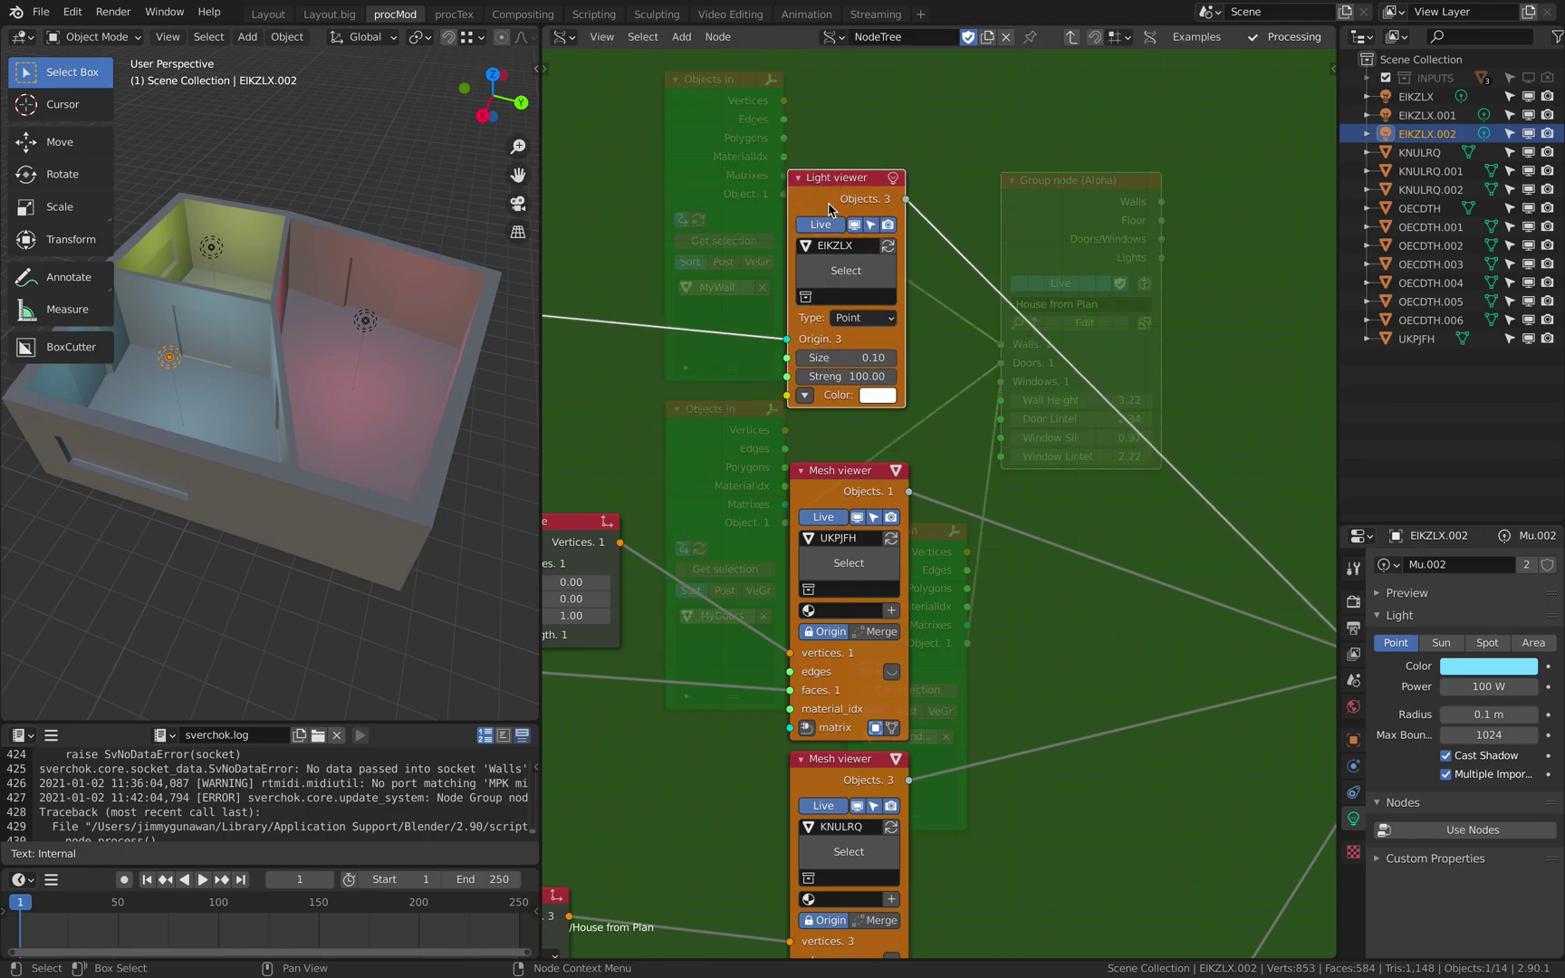
pyautogui.scroll(-4, 730, 283)
pyautogui.moveTo(731, 289); pyautogui.dragTo(1322, 373, button='middle')
pyautogui.scroll(-4, 925, 353)
pyautogui.moveTo(554, 310); pyautogui.dragTo(861, 339, button='middle')
pyautogui.scroll(8, 863, 335)
pyautogui.moveTo(894, 264); pyautogui.dragTo(1166, 280, button='middle')
pyautogui.moveTo(827, 257); pyautogui.dragTo(773, 223)
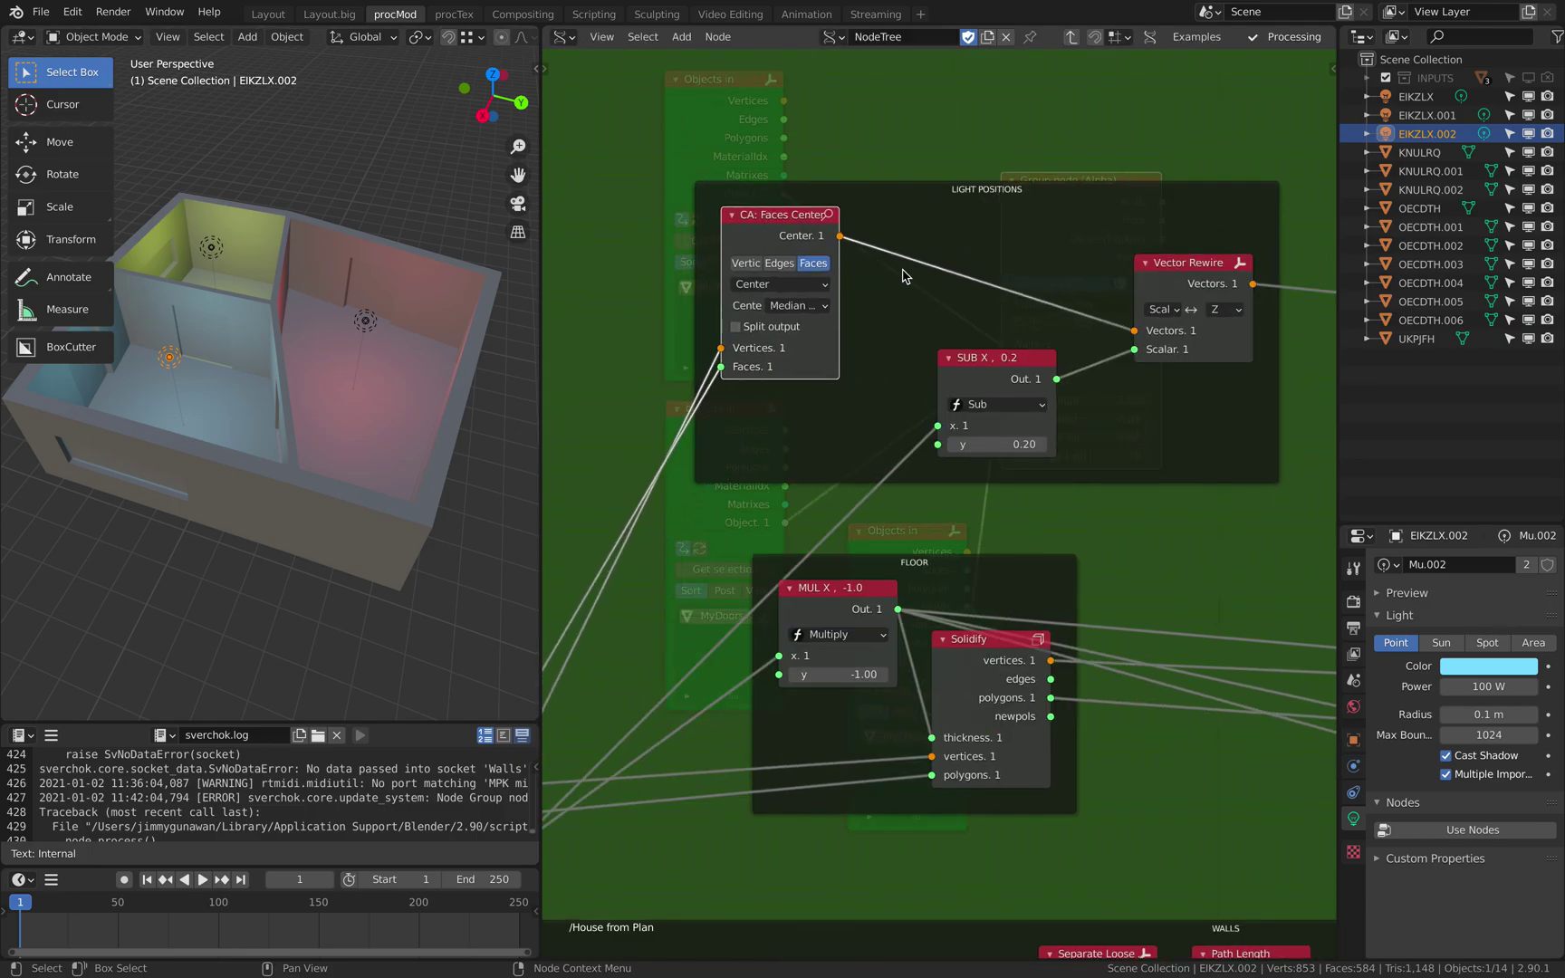
# - Follow the network back to the outputs and examine the floor, wall and door/window Mesh viewers with their Move nodes
pyautogui.scroll(-1, 1171, 301)
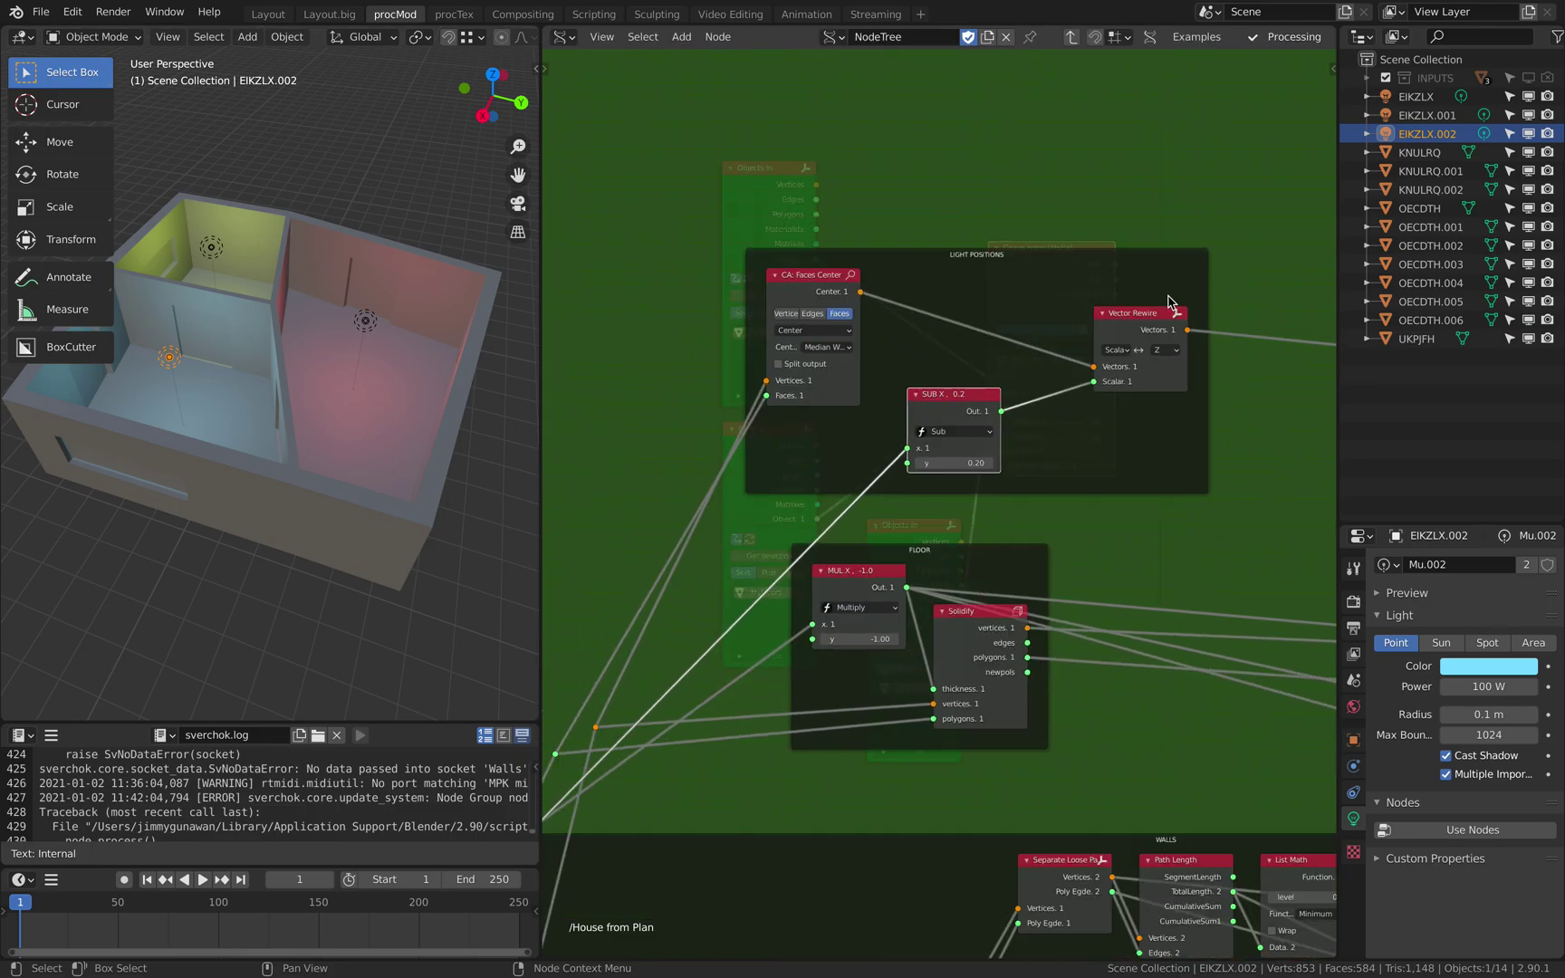
pyautogui.moveTo(934, 331); pyautogui.dragTo(552, 299, button='middle')
pyautogui.moveTo(1113, 362); pyautogui.dragTo(888, 360, button='middle')
pyautogui.scroll(6, 882, 337)
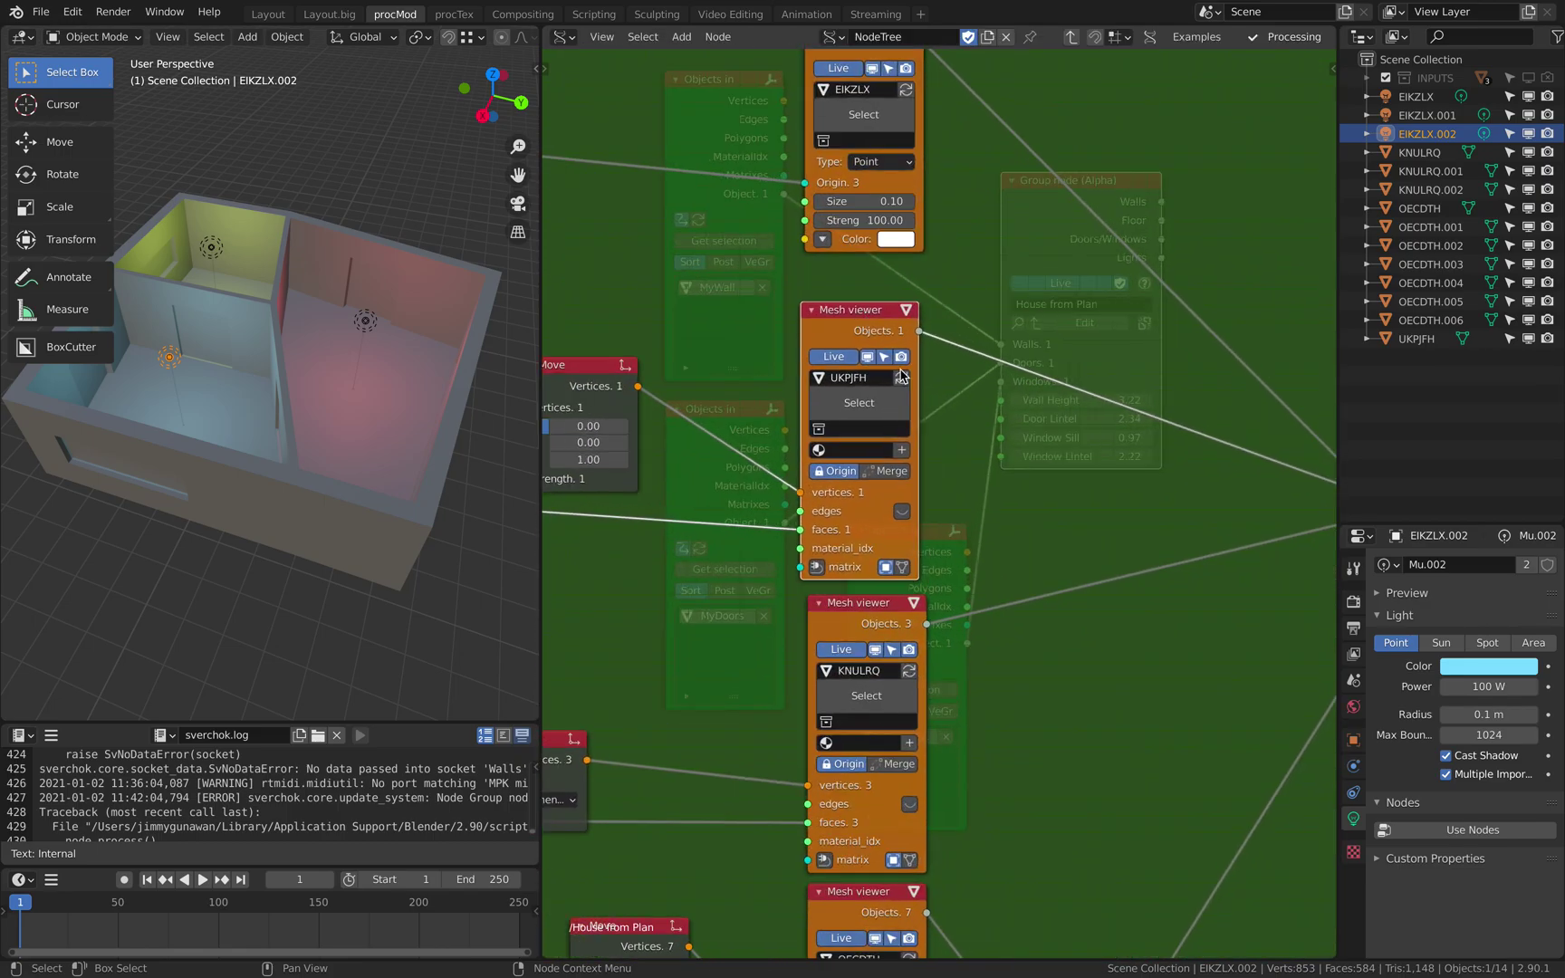
pyautogui.scroll(-5, 822, 514)
pyautogui.scroll(-4, 847, 571)
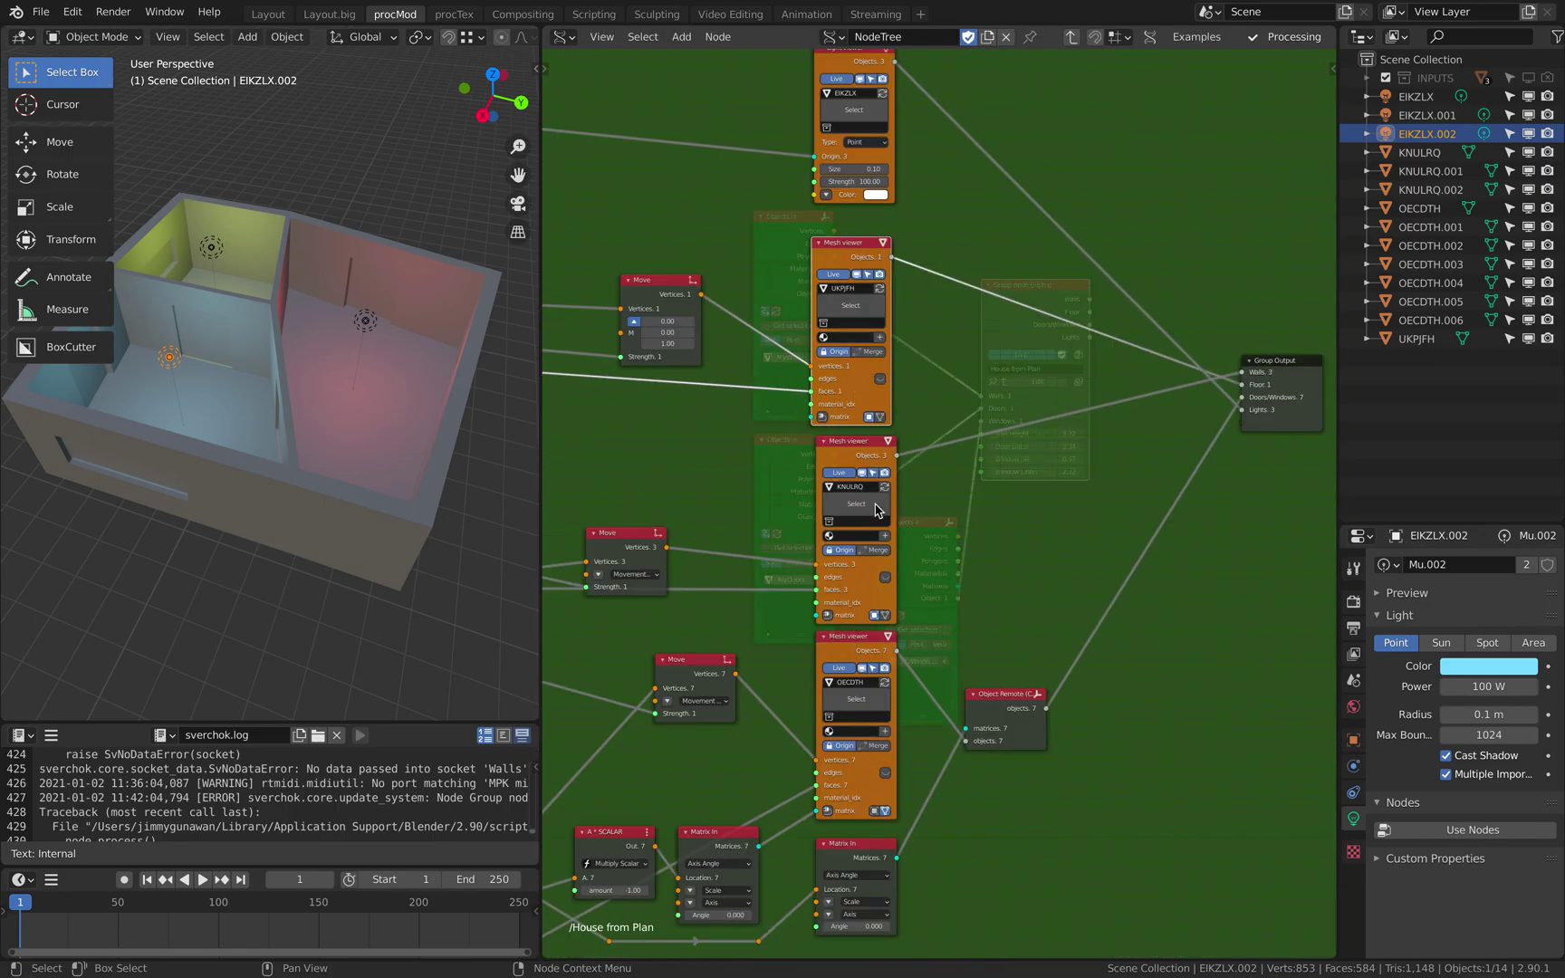
pyautogui.scroll(4, 865, 410)
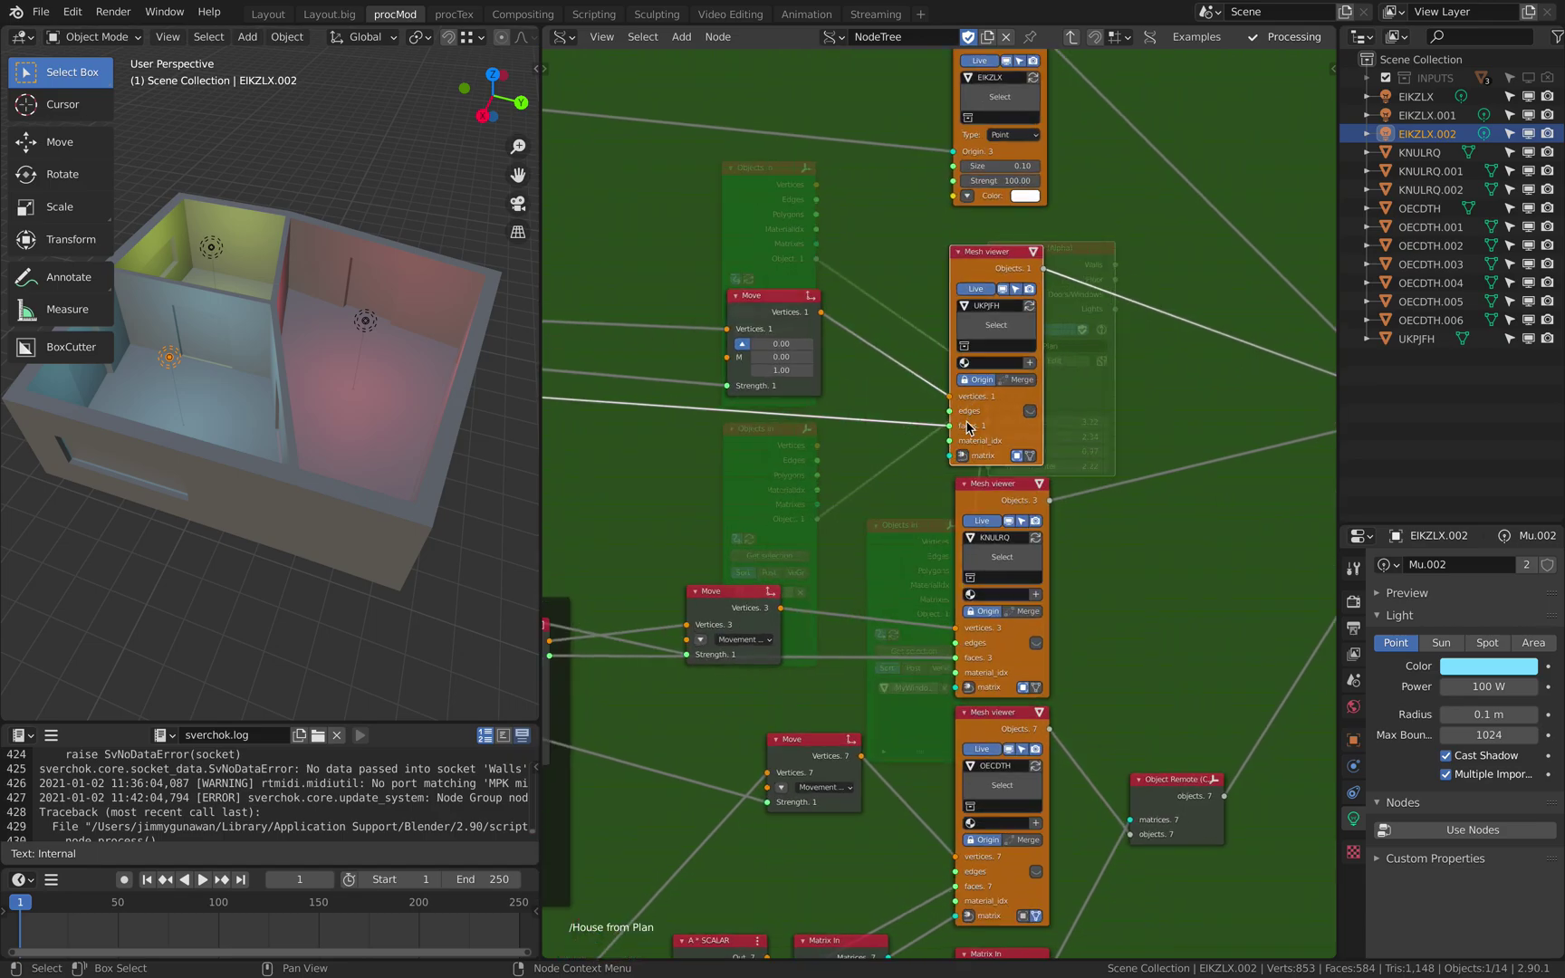
pyautogui.scroll(-4, 948, 439)
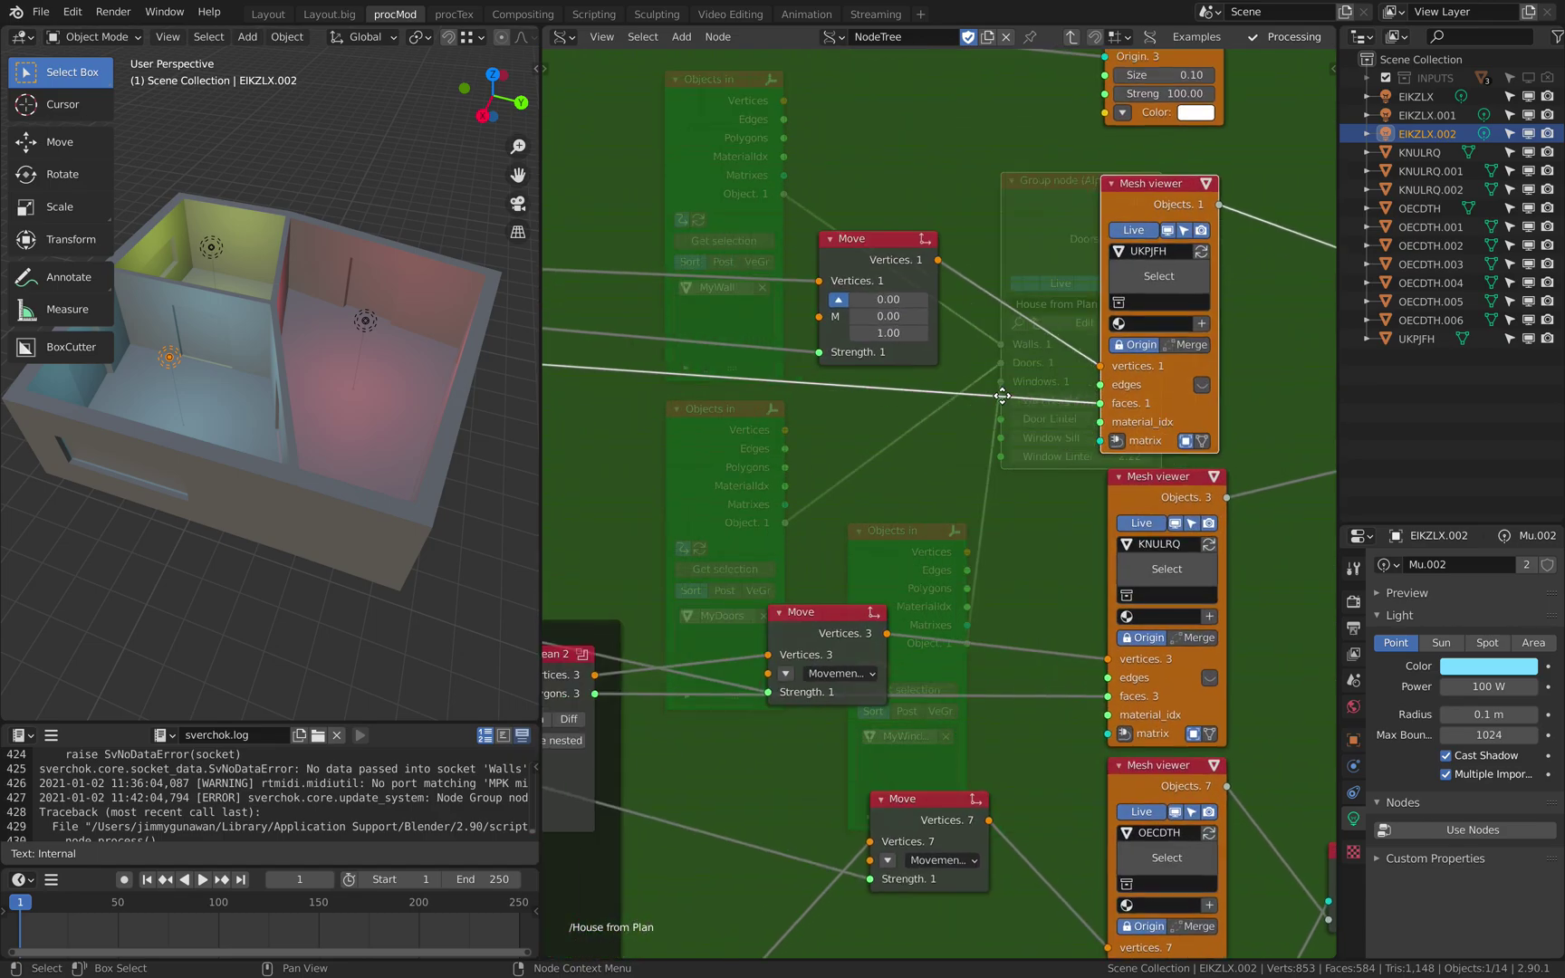
pyautogui.scroll(-2, 972, 395)
pyautogui.hscroll(8, 973, 422)
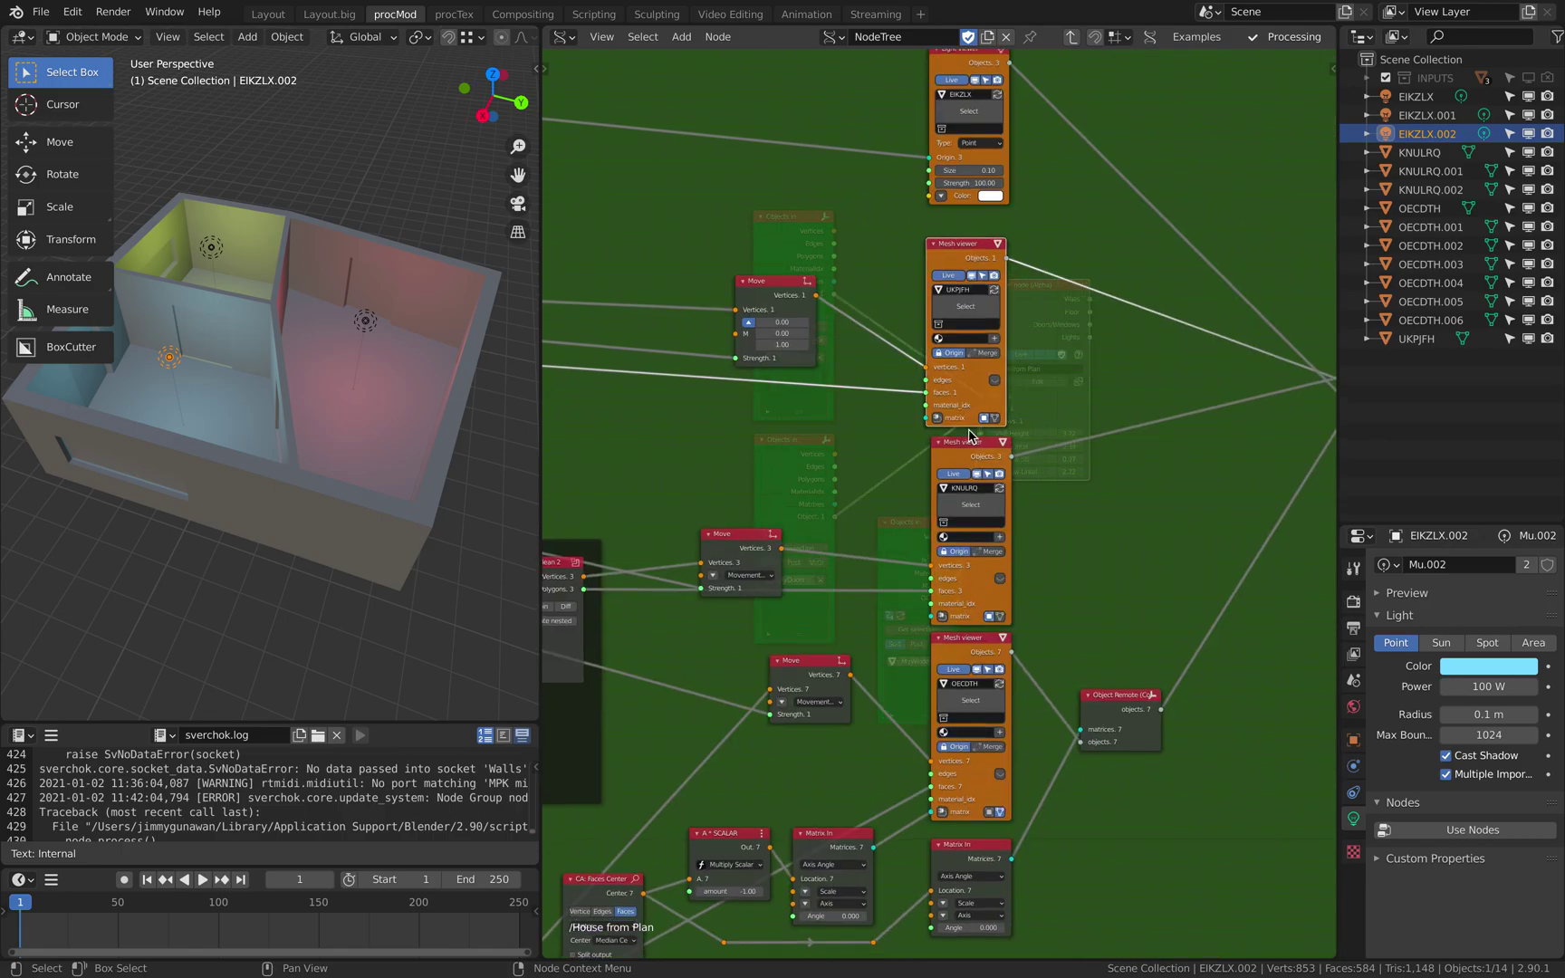
# - Examine the Cut Holes frame with its CSG Boolean, Recalc normals and List Join nodes
pyautogui.hscroll(-6, 1012, 404)
pyautogui.moveTo(565, 452); pyautogui.dragTo(979, 410, button='middle')
pyautogui.moveTo(838, 363); pyautogui.dragTo(864, 268, button='middle')
pyautogui.scroll(3, 1121, 399)
pyautogui.moveTo(1122, 371); pyautogui.dragTo(1104, 382)
pyautogui.moveTo(987, 364); pyautogui.dragTo(957, 364)
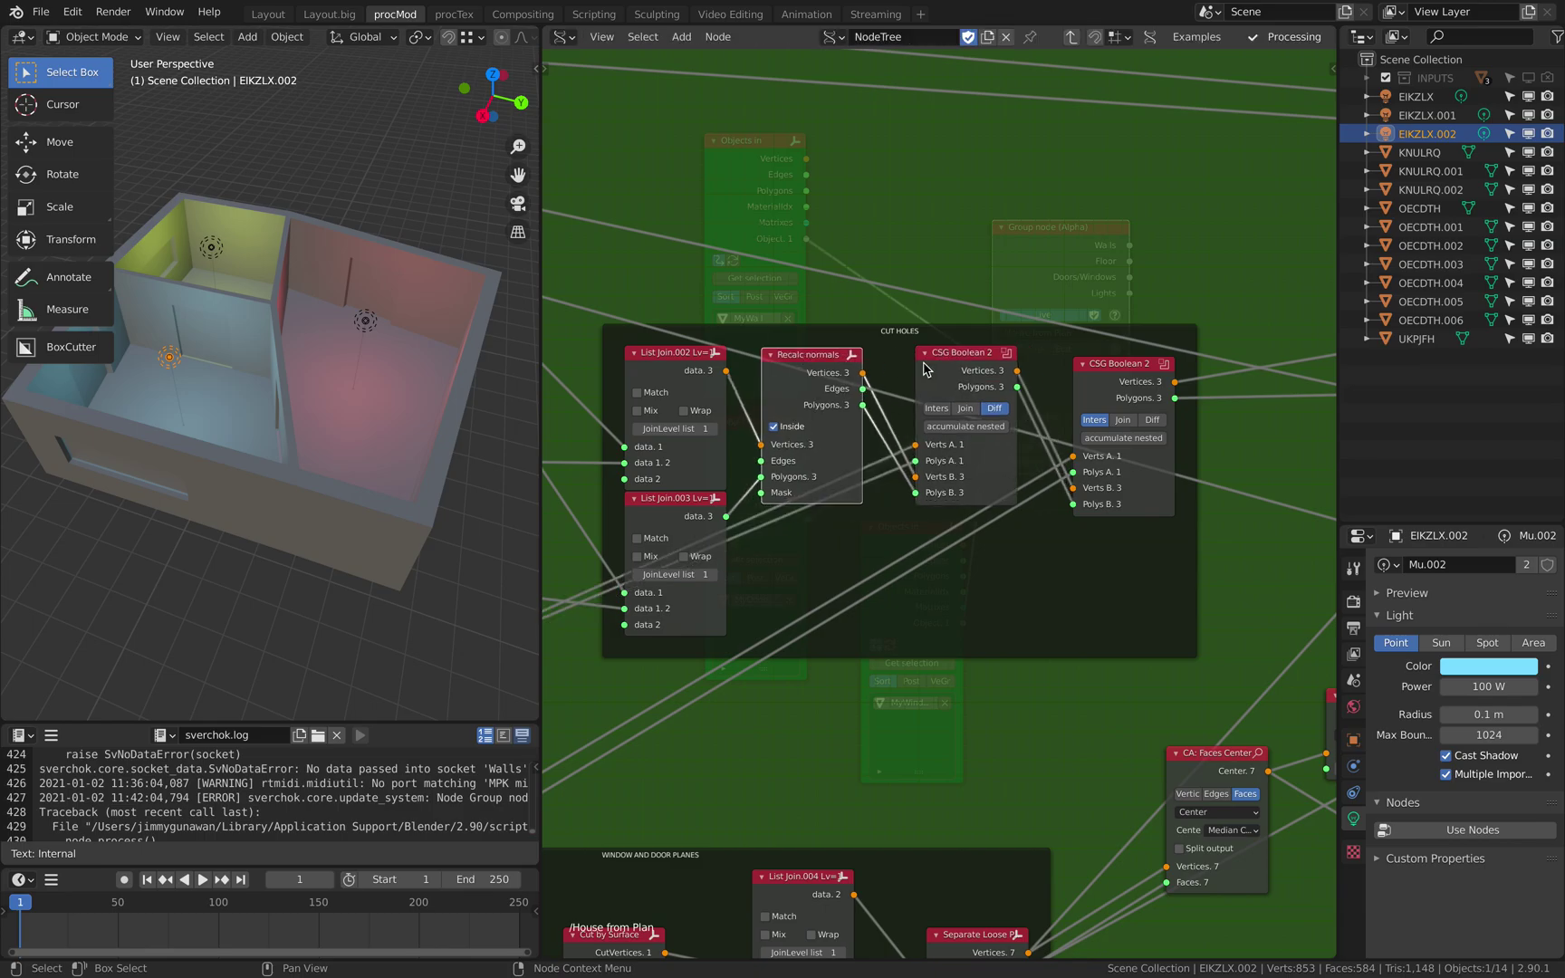
pyautogui.moveTo(805, 368); pyautogui.dragTo(1032, 333, button='middle')
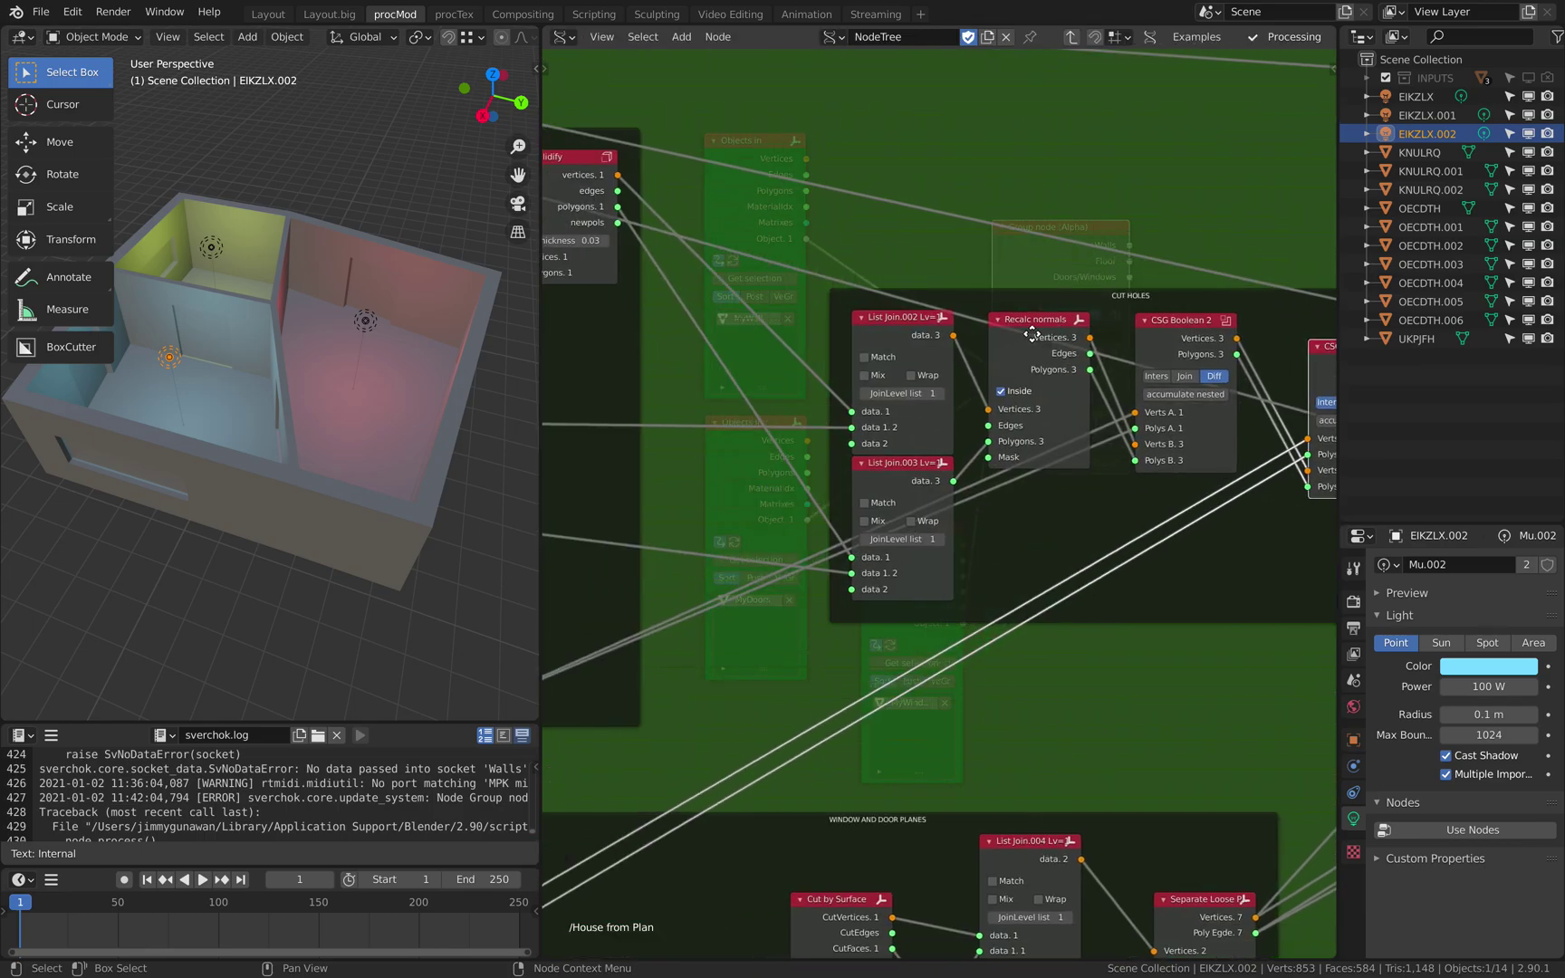
# - Trace the node network back from the Cut Holes frame through the Walls frame to the Group Input node
pyautogui.moveTo(863, 359)
pyautogui.mouseDown(button='middle')
pyautogui.moveTo(1076, 363)
pyautogui.moveTo(922, 342)
pyautogui.moveTo(1160, 402)
pyautogui.moveTo(874, 406)
pyautogui.mouseUp(button='middle')
pyautogui.scroll(-3, 1150, 401)
pyautogui.scroll(3, 1124, 324)
pyautogui.scroll(-3, 1125, 323)
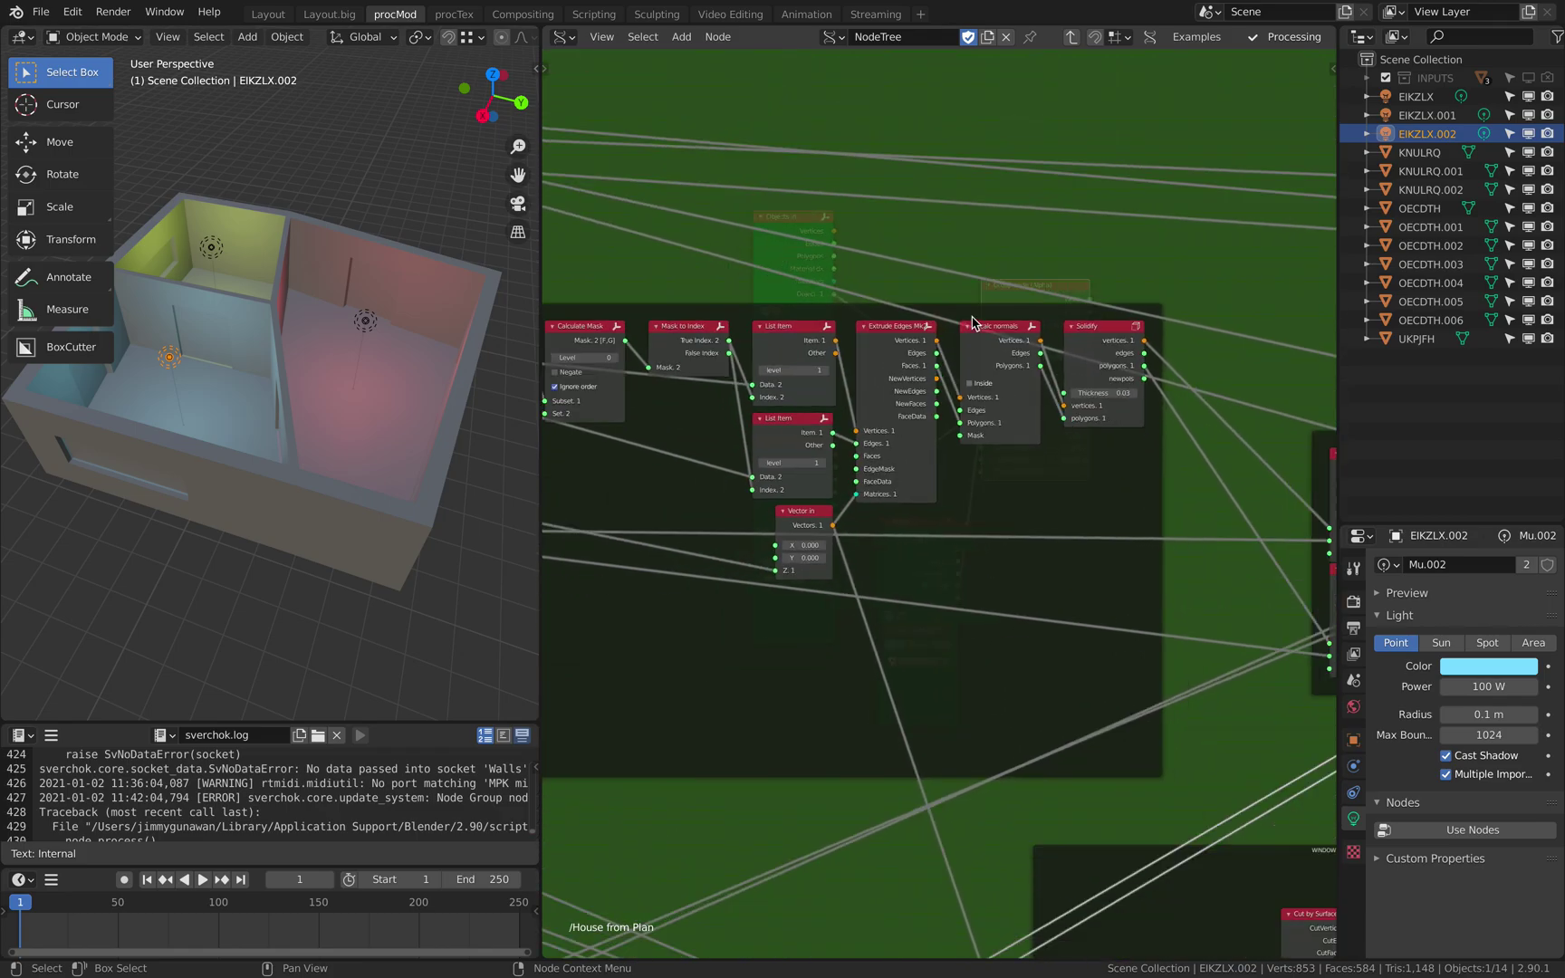
pyautogui.moveTo(975, 318); pyautogui.dragTo(1042, 266, button='middle')
pyautogui.moveTo(542, 189); pyautogui.dragTo(321, 209)
pyautogui.moveTo(395, 344); pyautogui.dragTo(803, 288, button='middle')
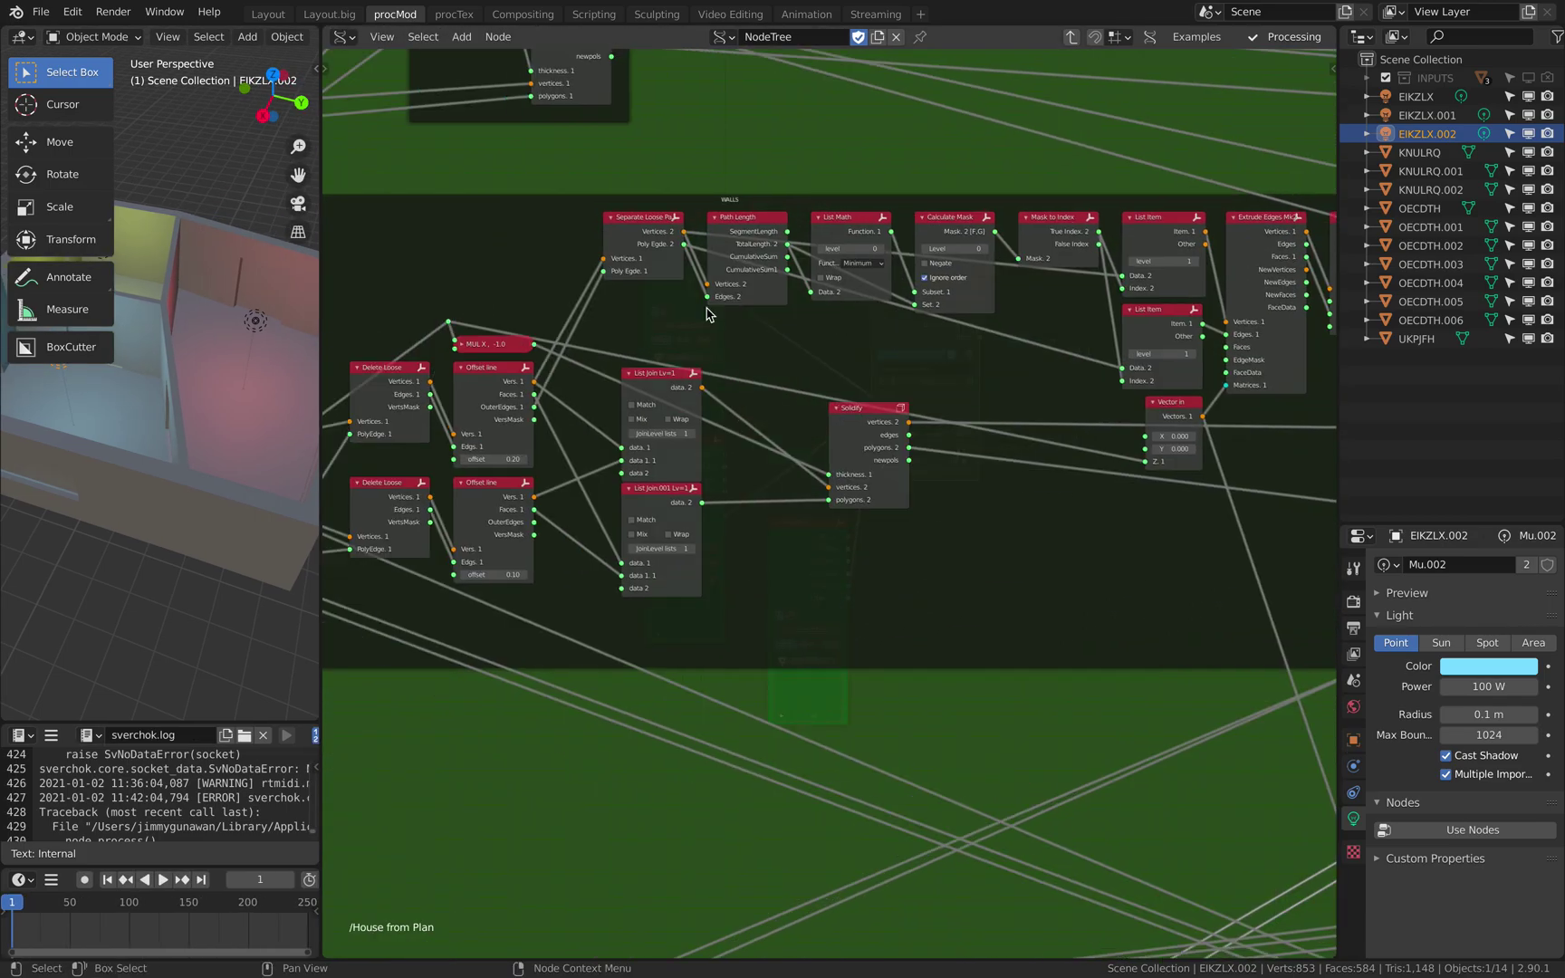
pyautogui.moveTo(545, 282); pyautogui.dragTo(951, 236, button='middle')
pyautogui.moveTo(532, 399); pyautogui.dragTo(898, 345, button='middle')
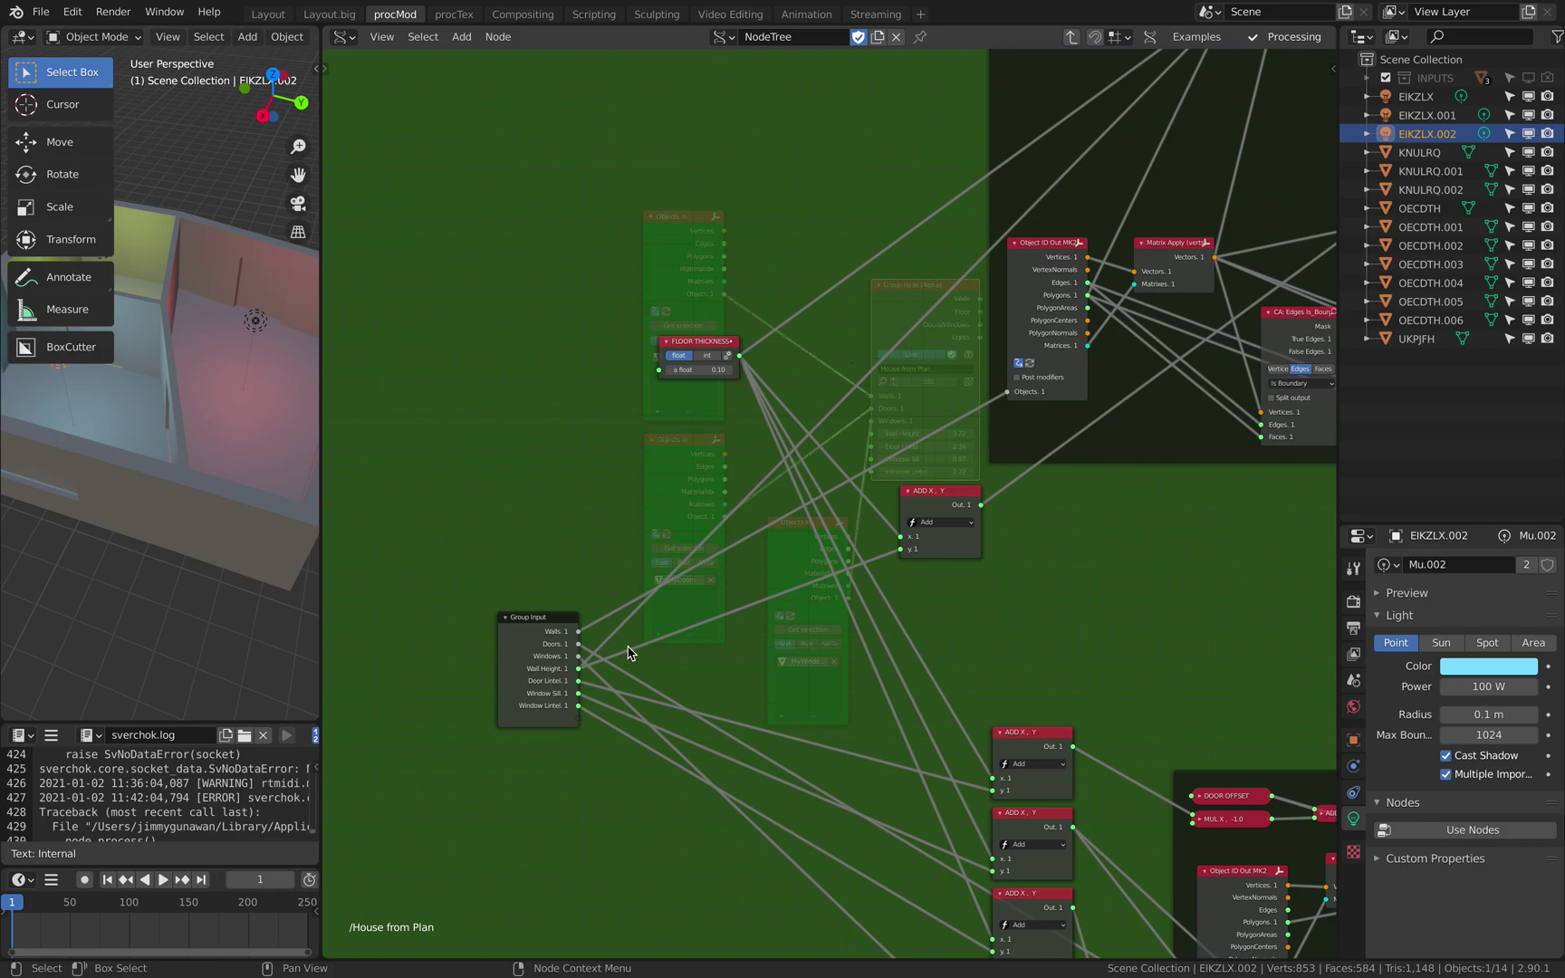
# - Examine the Group Input node and the Object ID Out node that starts the Walls frame
pyautogui.scroll(2, 627, 653)
pyautogui.moveTo(486, 648)
pyautogui.mouseDown()
pyautogui.moveTo(473, 667)
pyautogui.moveTo(480, 621)
pyautogui.mouseUp()
pyautogui.moveTo(782, 476); pyautogui.dragTo(493, 557, button='middle')
pyautogui.moveTo(778, 295); pyautogui.dragTo(767, 301)
pyautogui.moveTo(825, 367); pyautogui.dragTo(630, 370, button='middle')
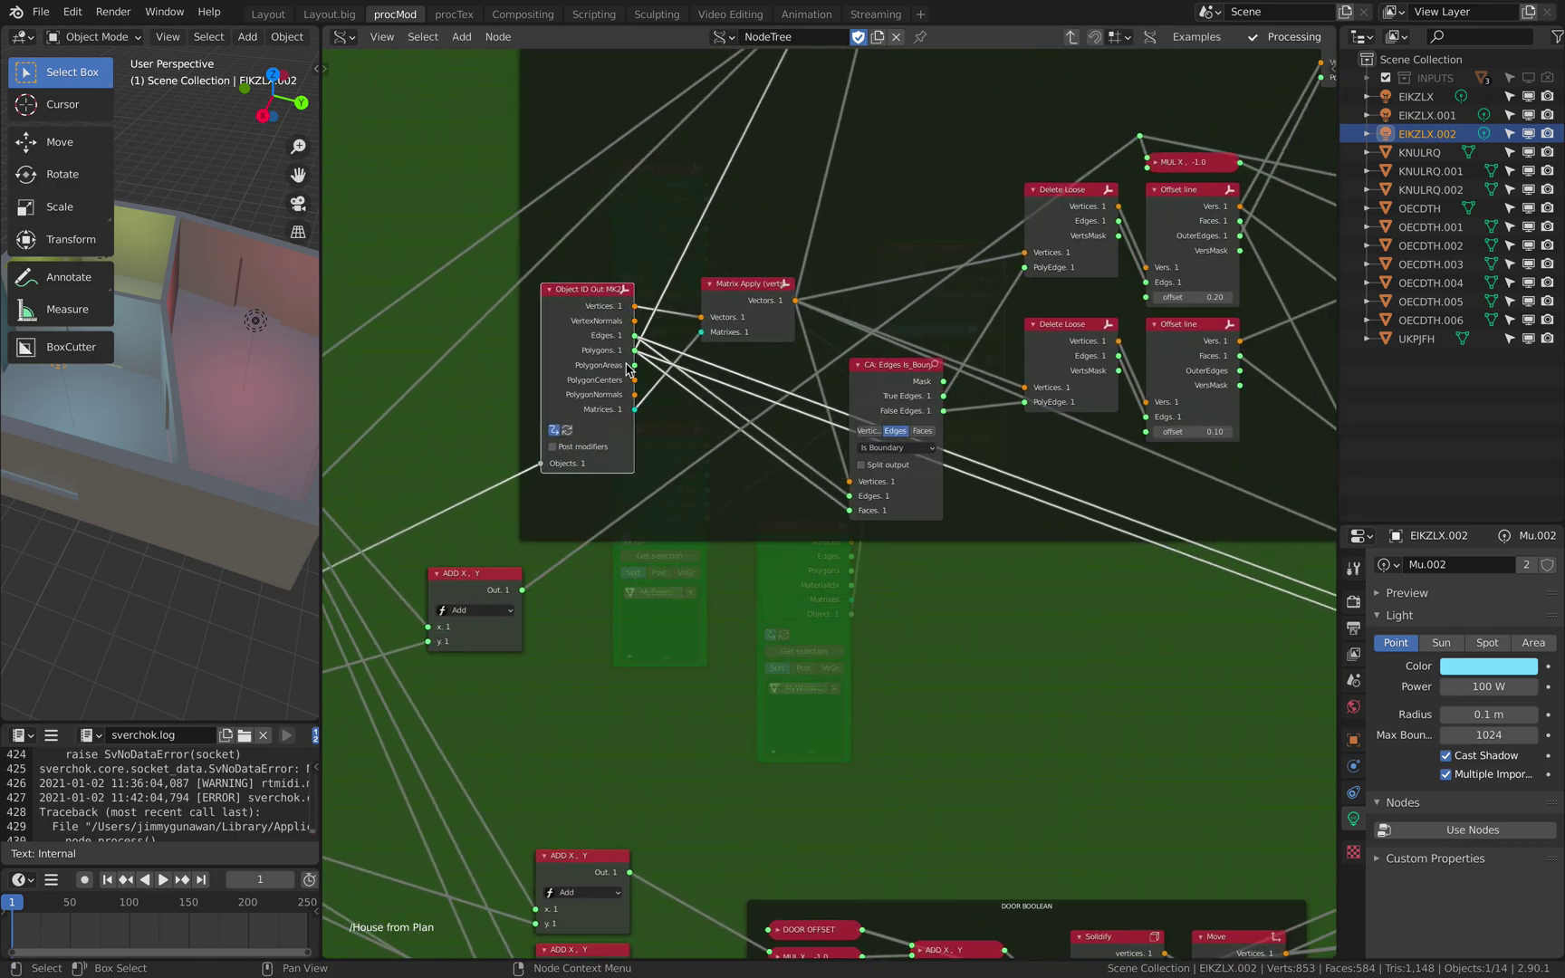
pyautogui.moveTo(519, 354); pyautogui.dragTo(307, 378, button='middle')
pyautogui.scroll(2, 509, 355)
pyautogui.moveTo(418, 333); pyautogui.dragTo(512, 324, button='middle')
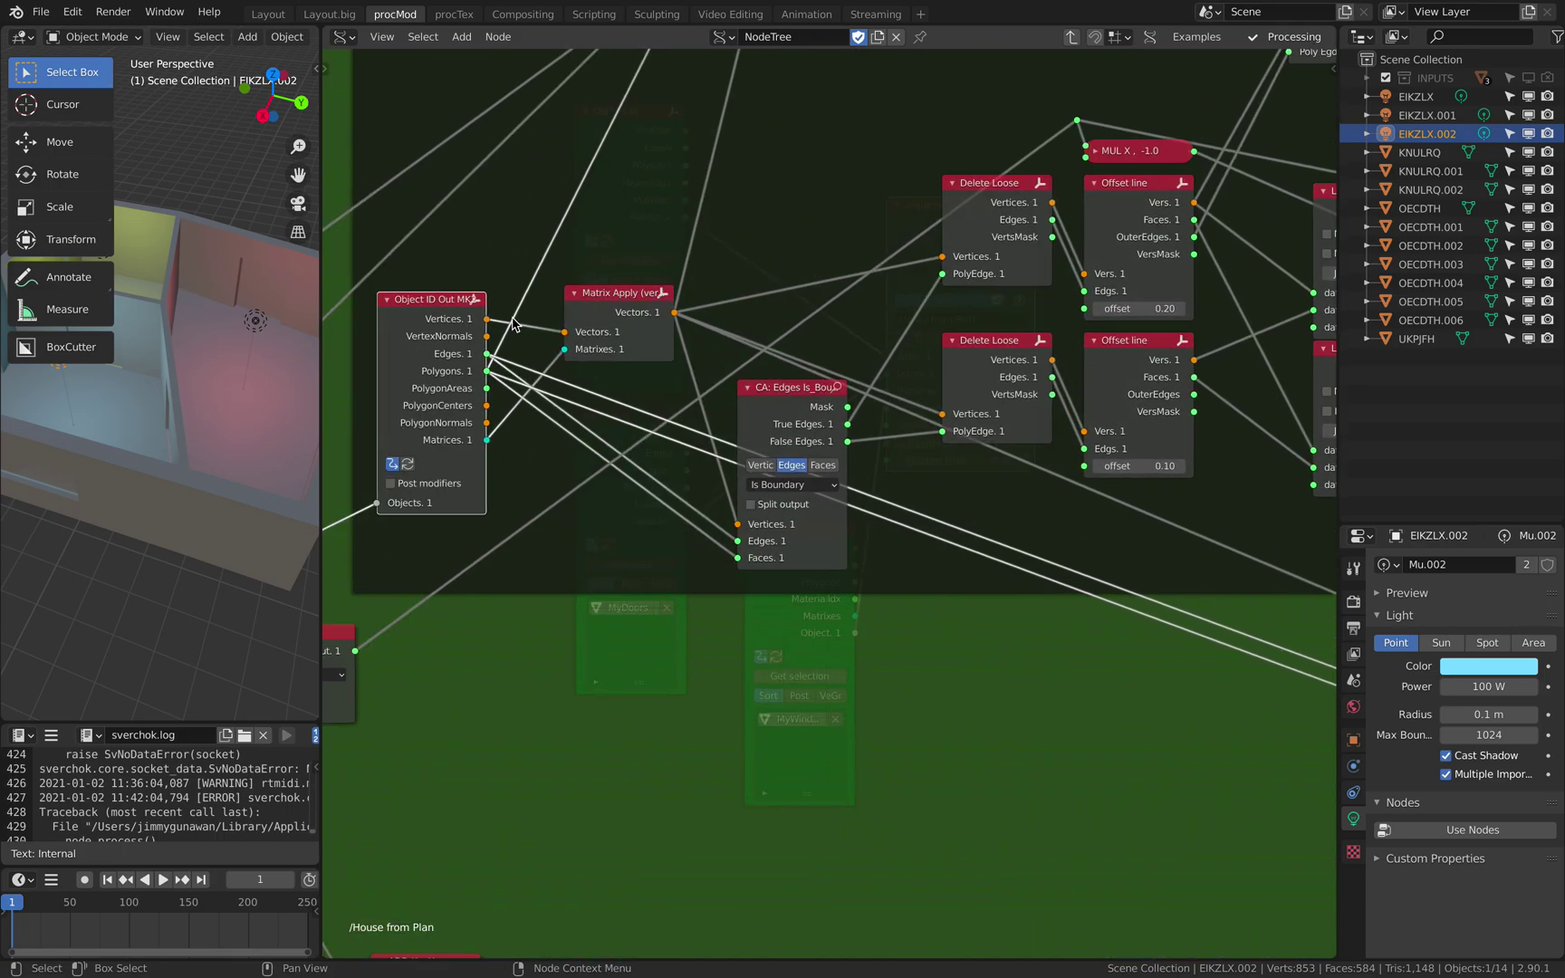
# - Examine the Matrix Apply, Edges Is Boundary, Delete Loose and Offset line nodes in the Walls frame
pyautogui.moveTo(613, 313); pyautogui.dragTo(628, 286)
pyautogui.moveTo(779, 398); pyautogui.dragTo(790, 405)
pyautogui.moveTo(790, 405); pyautogui.dragTo(608, 446, button='middle')
pyautogui.moveTo(800, 248); pyautogui.dragTo(788, 236)
pyautogui.moveTo(822, 389); pyautogui.dragTo(805, 386)
pyautogui.moveTo(706, 385); pyautogui.dragTo(426, 432, button='middle')
pyautogui.scroll(-2, 735, 335)
pyautogui.moveTo(818, 322); pyautogui.dragTo(798, 353, button='middle')
pyautogui.moveTo(942, 347); pyautogui.dragTo(747, 396, button='middle')
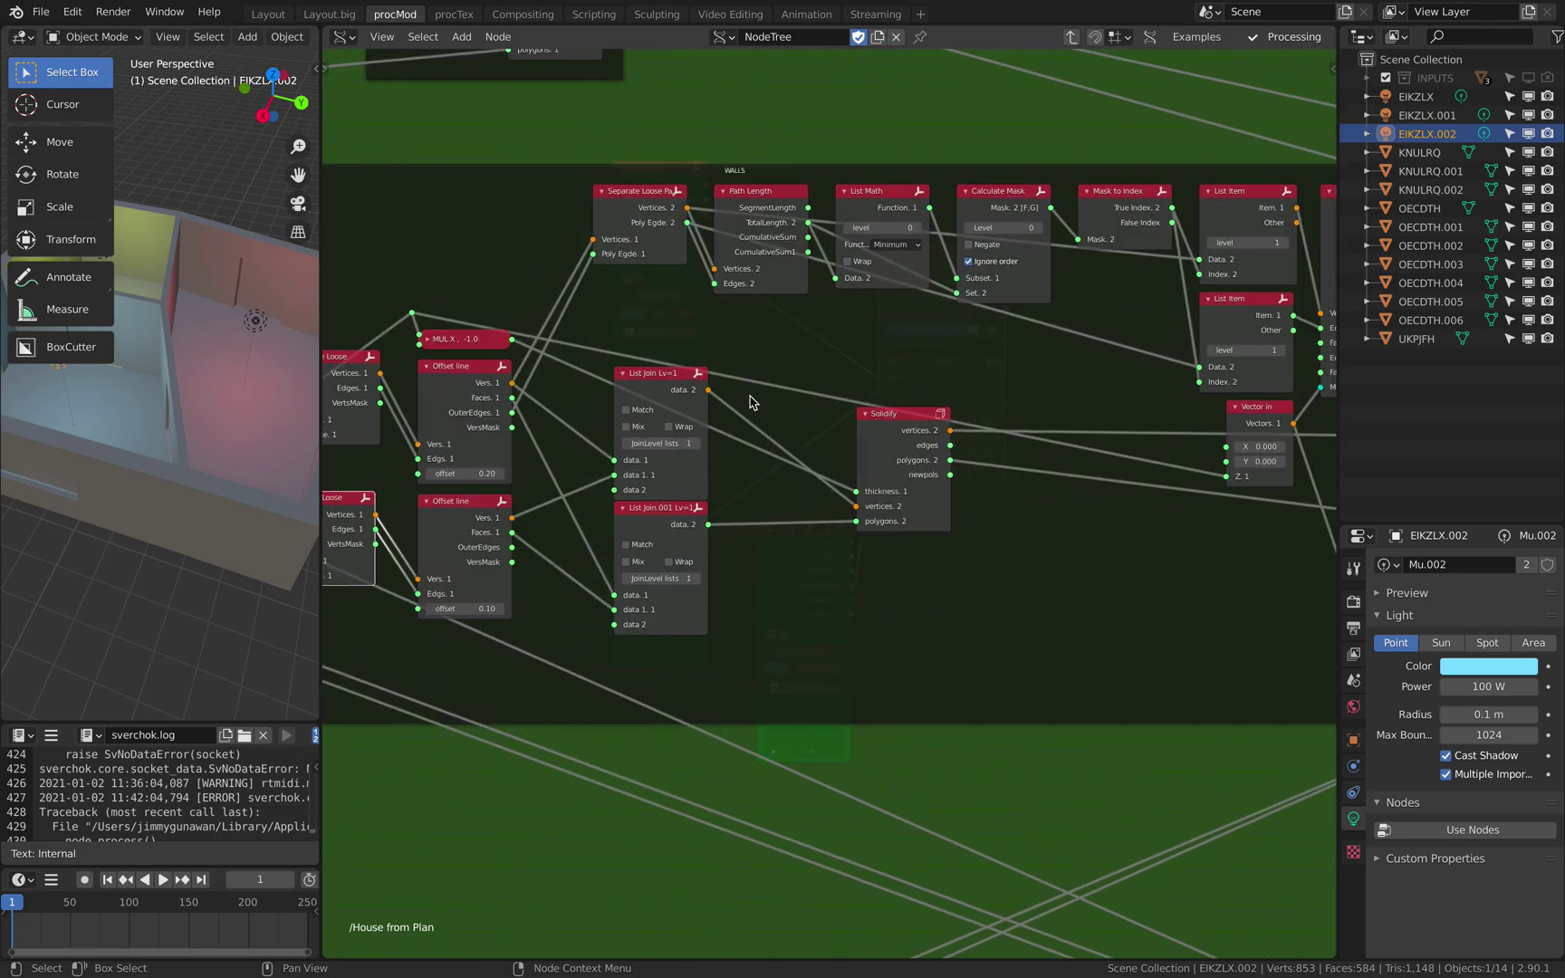
# - Examine the Walls frame's two Solidify nodes and the chain from Separate Loose Parts to Extrude Edges and Recalc normals
pyautogui.moveTo(892, 418); pyautogui.dragTo(744, 424, button='middle')
pyautogui.moveTo(736, 425); pyautogui.dragTo(741, 453)
pyautogui.moveTo(641, 282); pyautogui.dragTo(543, 321, button='middle')
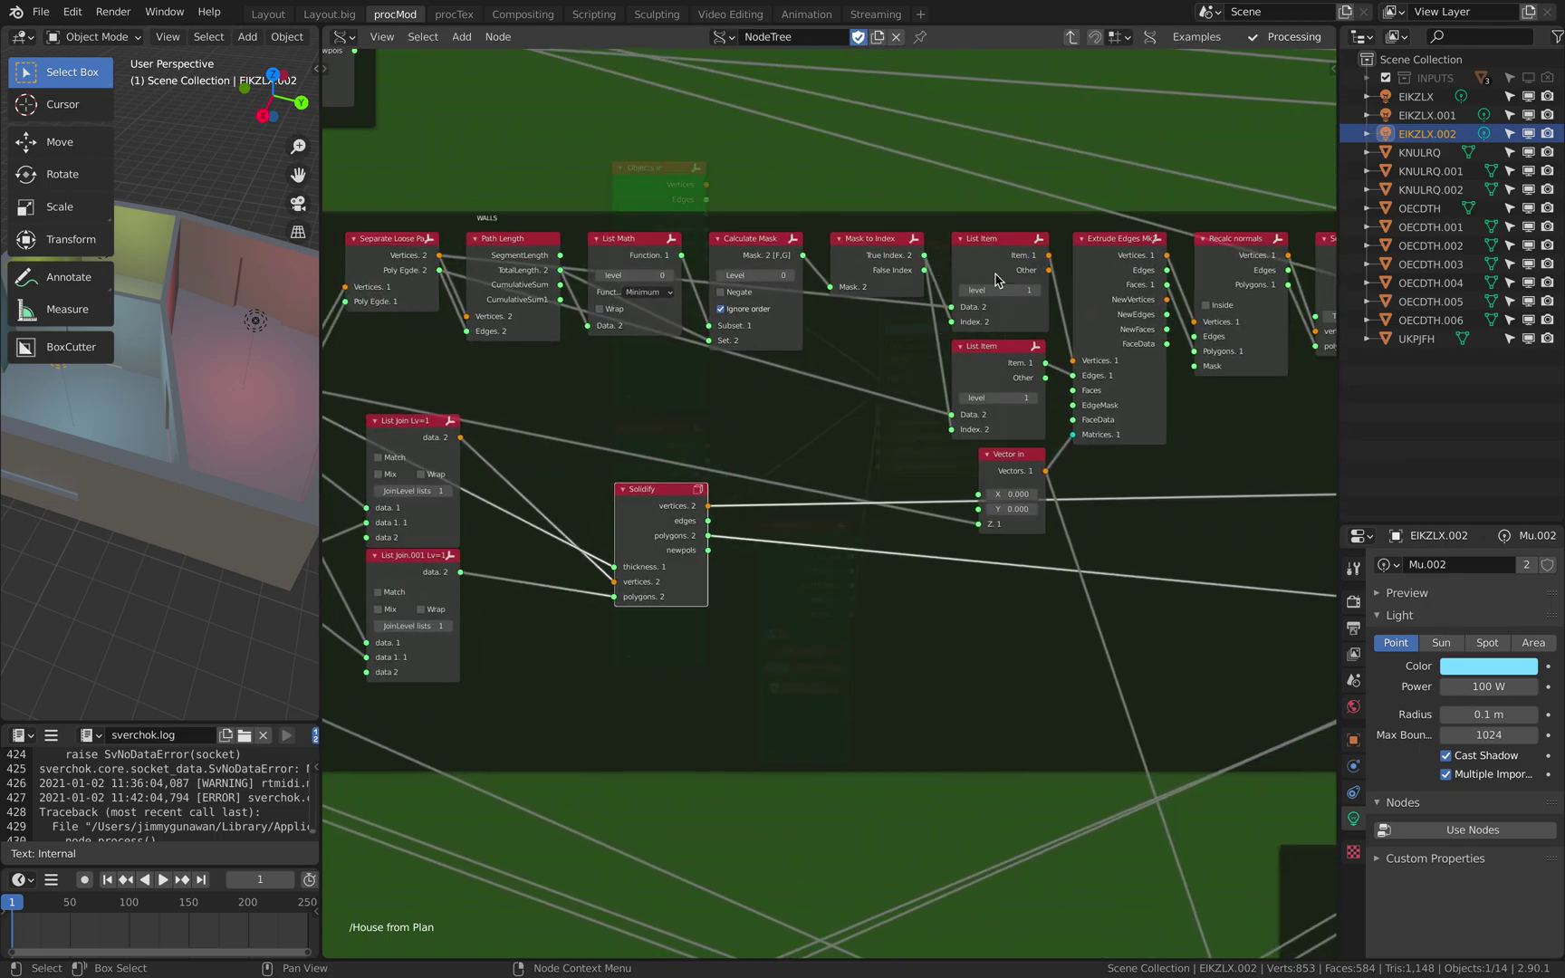
pyautogui.moveTo(1026, 288); pyautogui.dragTo(727, 297, button='middle')
pyautogui.moveTo(974, 336)
pyautogui.mouseDown(button='middle')
pyautogui.moveTo(865, 328)
pyautogui.moveTo(779, 286)
pyautogui.mouseUp(button='middle')
pyautogui.scroll(-2, 968, 381)
pyautogui.moveTo(926, 322); pyautogui.dragTo(893, 335, button='middle')
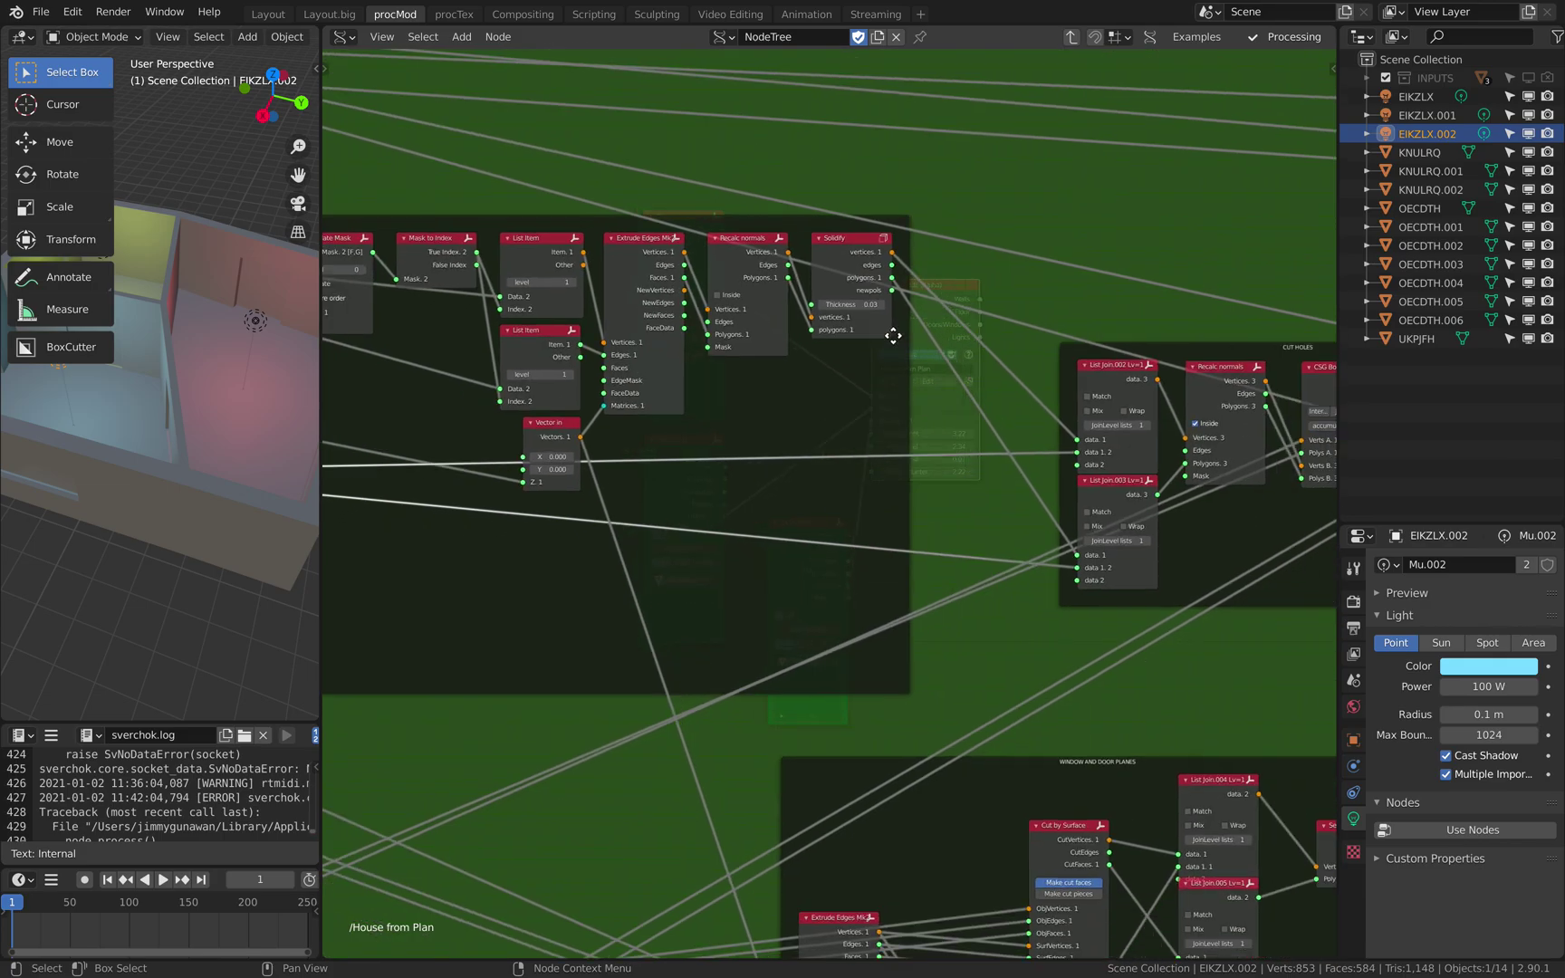
# - Follow the wall geometry through the Cut Holes frame to the Mesh viewers and examine the Window and Door Planes frame
pyautogui.hscroll(10, 893, 336)
pyautogui.scroll(-3, 824, 362)
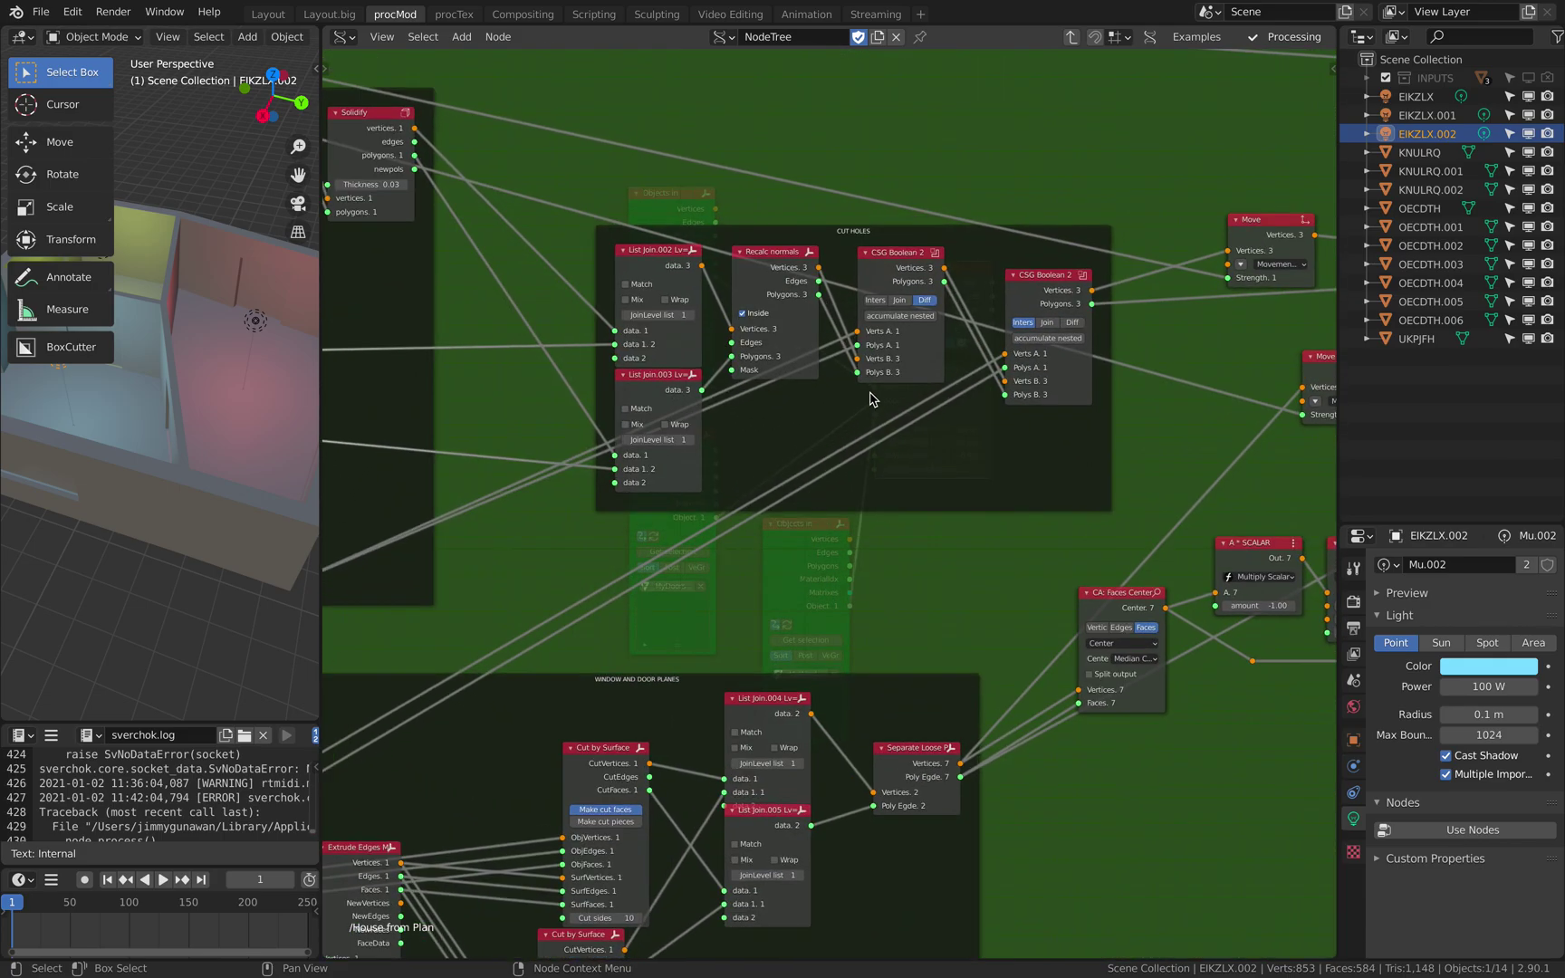
pyautogui.scroll(1, 870, 398)
pyautogui.moveTo(1124, 326); pyautogui.dragTo(765, 290, button='middle')
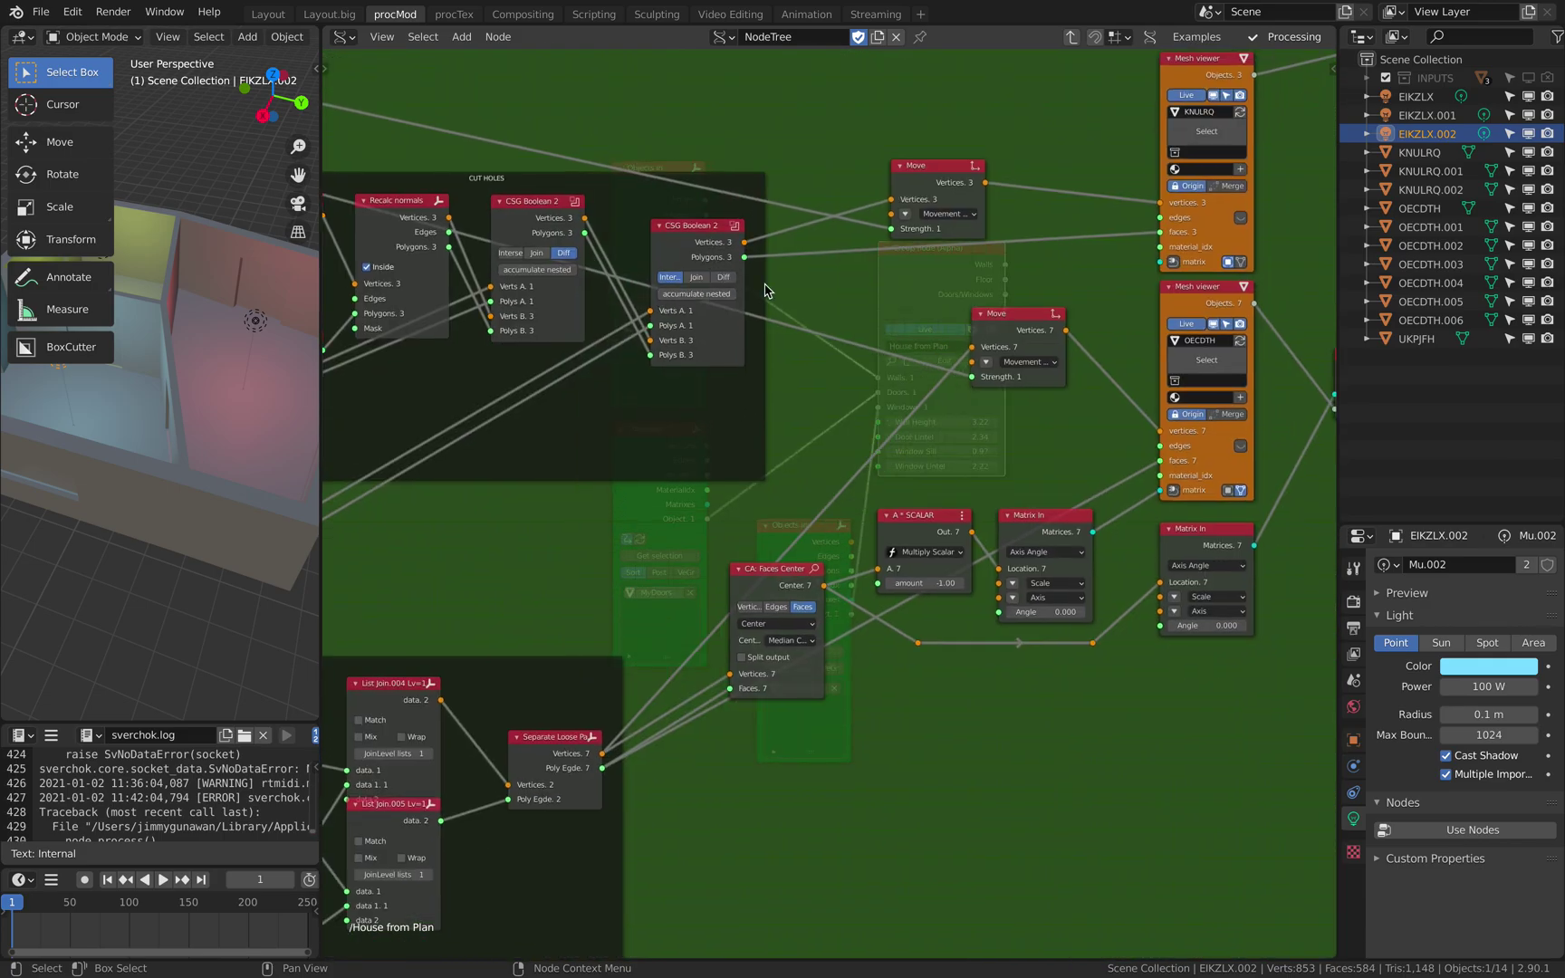
pyautogui.moveTo(844, 182); pyautogui.dragTo(857, 168, button='middle')
pyautogui.scroll(-3, 819, 302)
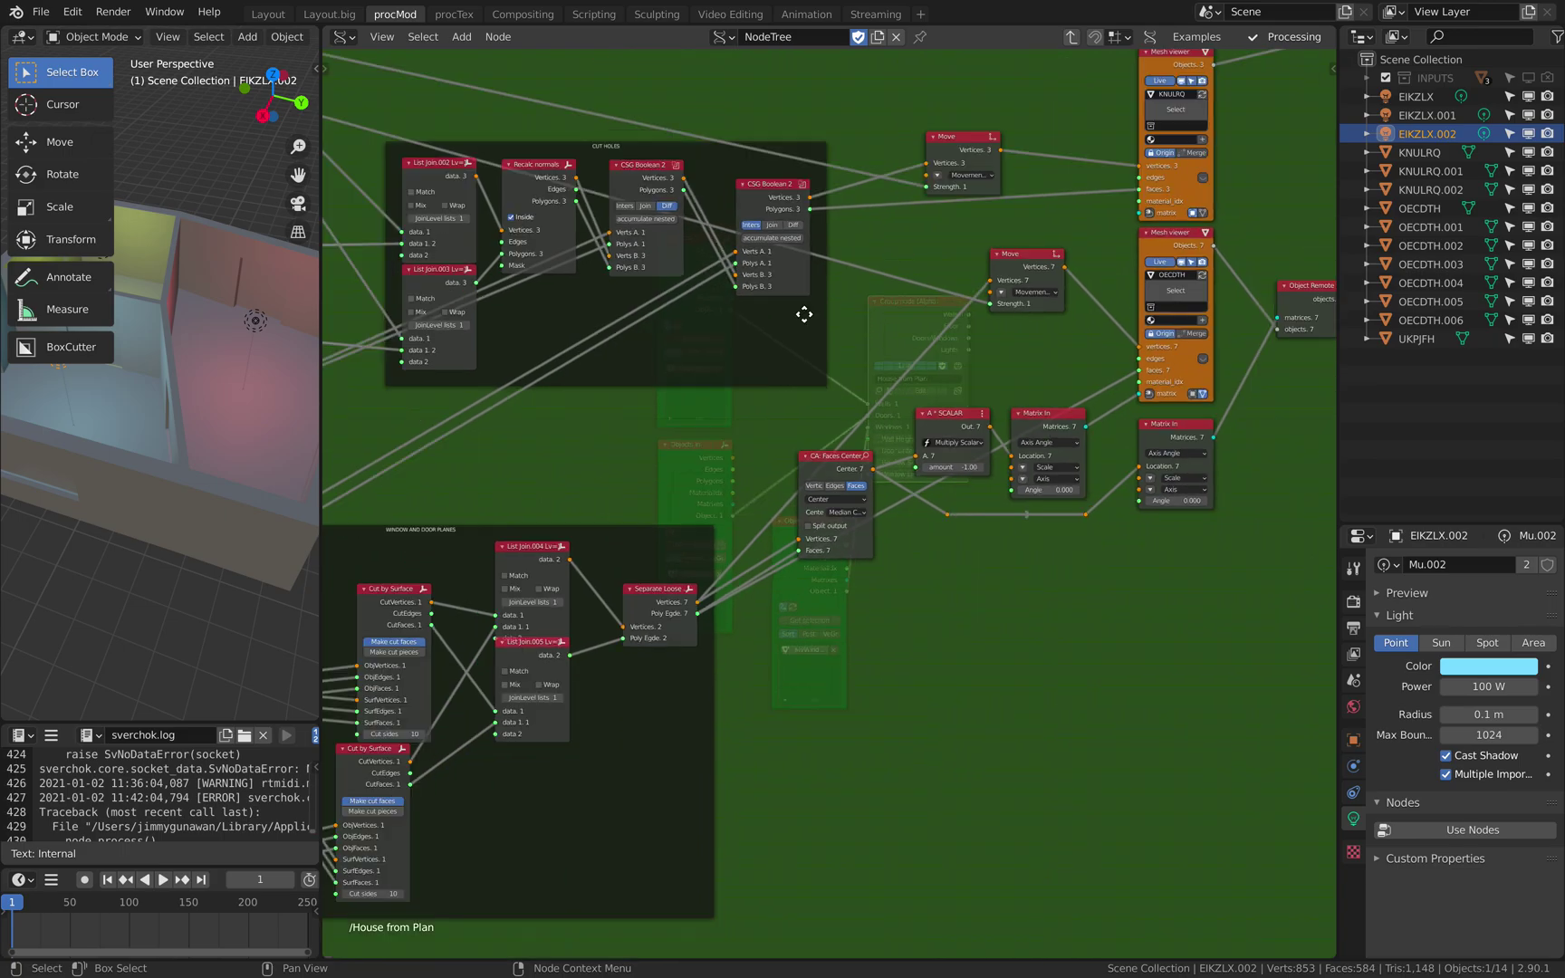
pyautogui.moveTo(680, 439); pyautogui.dragTo(913, 296, button='middle')
pyautogui.moveTo(822, 404); pyautogui.dragTo(986, 282, button='middle')
pyautogui.scroll(-1, 989, 303)
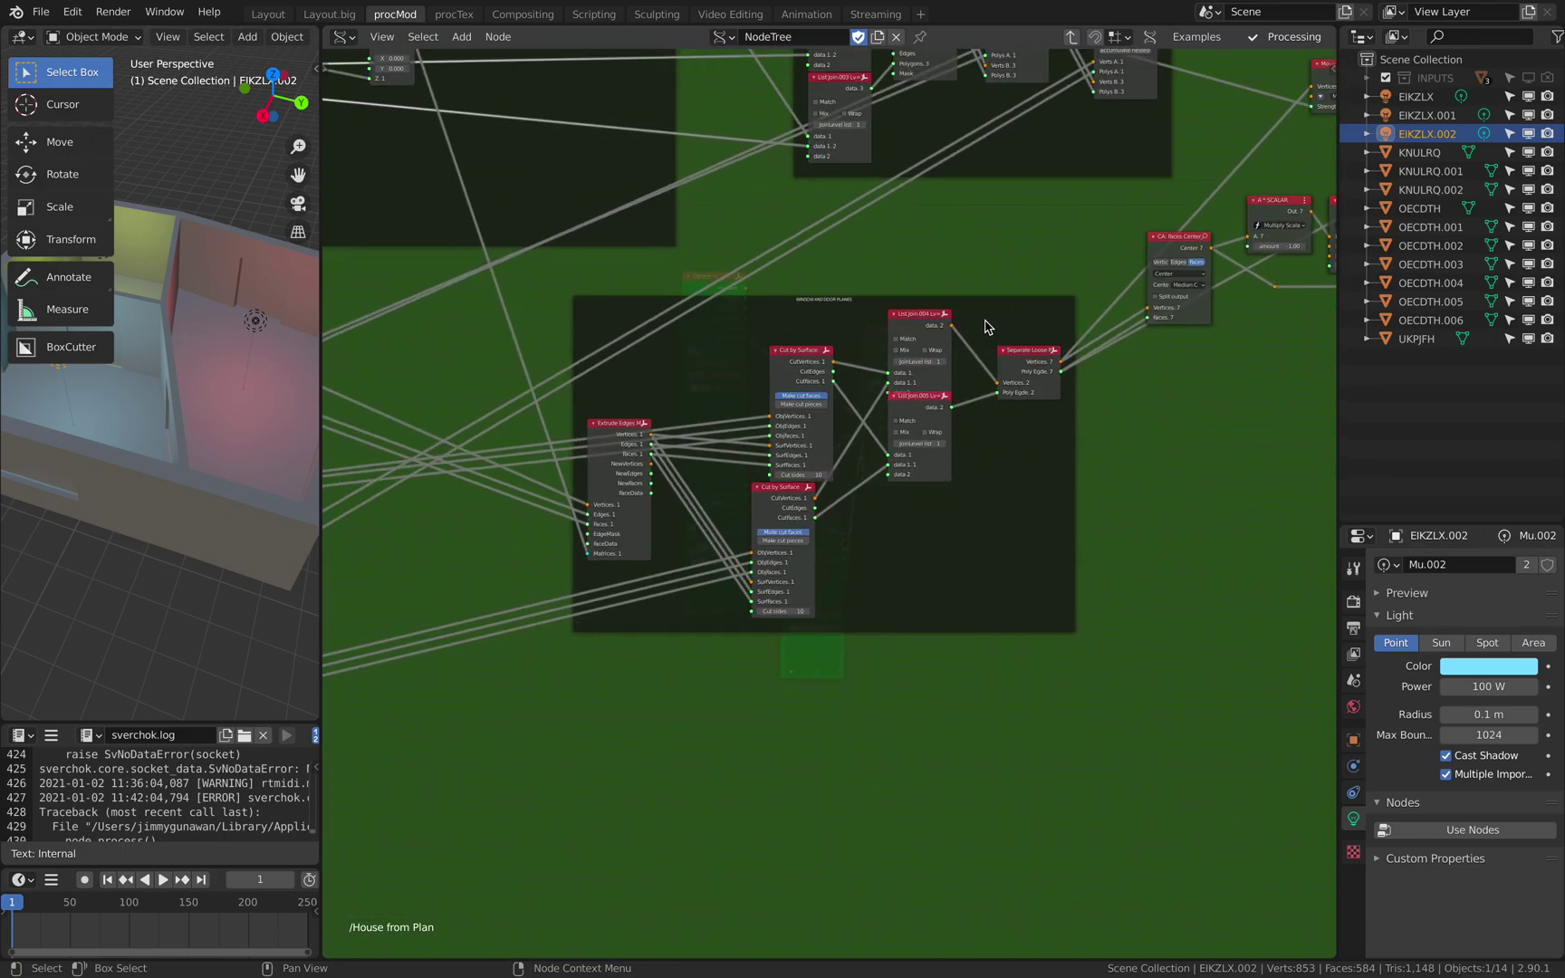
# - Leave the House from Plan group, enlarge the 3D viewport and select individual door planes in the house
pyautogui.press('Tab')
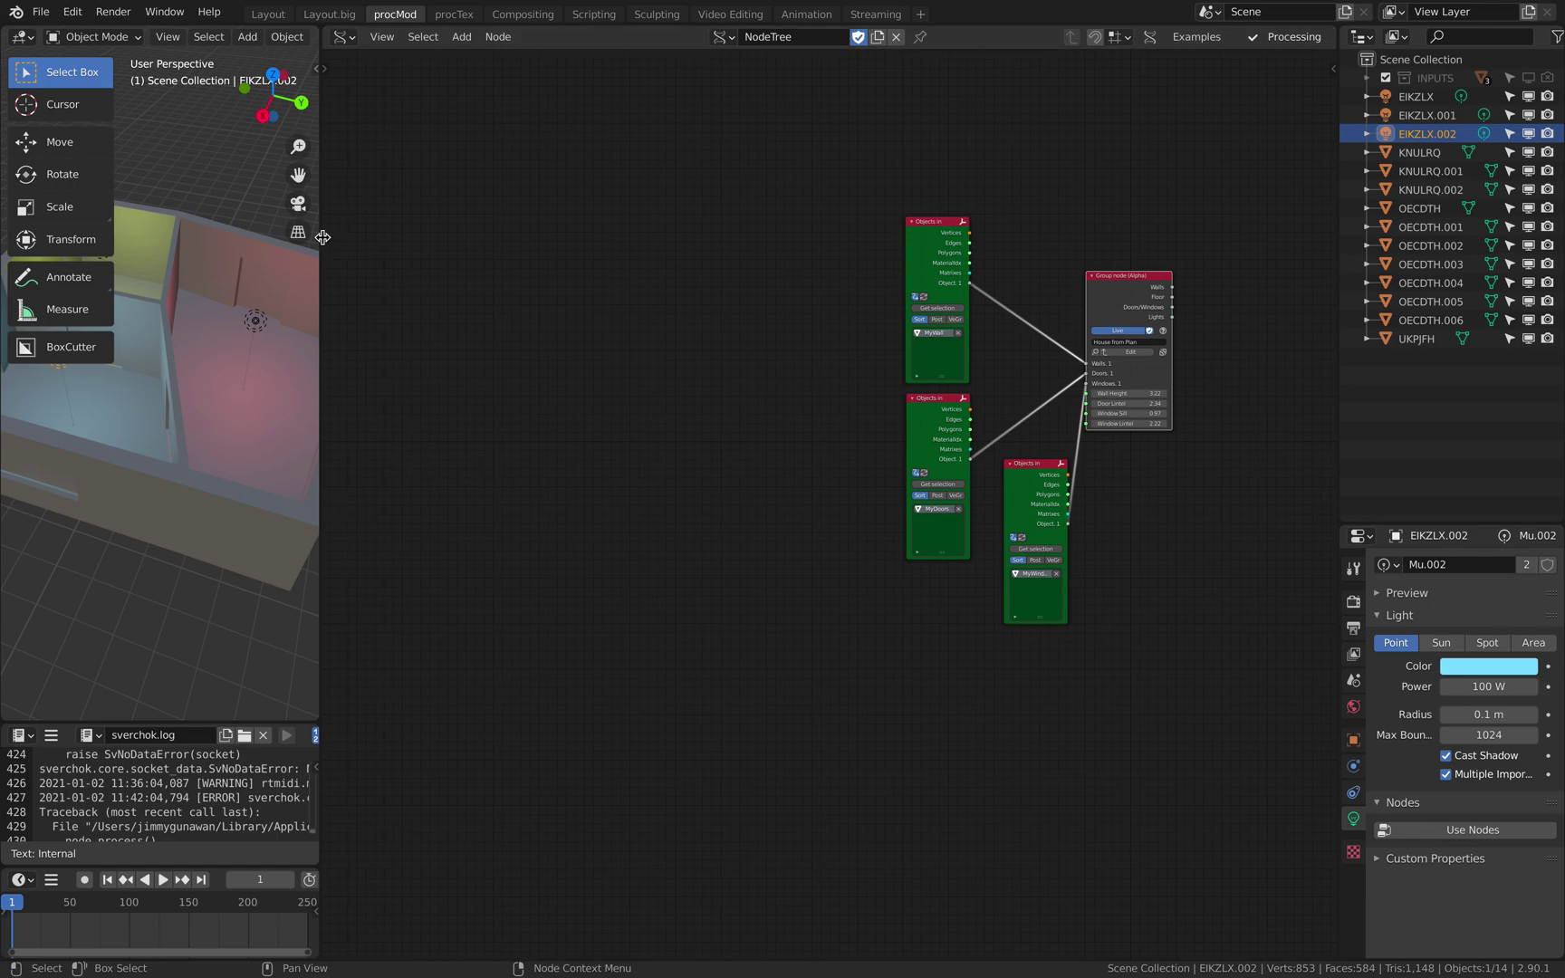
pyautogui.moveTo(320, 242); pyautogui.dragTo(783, 246)
pyautogui.moveTo(509, 355); pyautogui.dragTo(328, 368, button='middle')
pyautogui.click(306, 351)
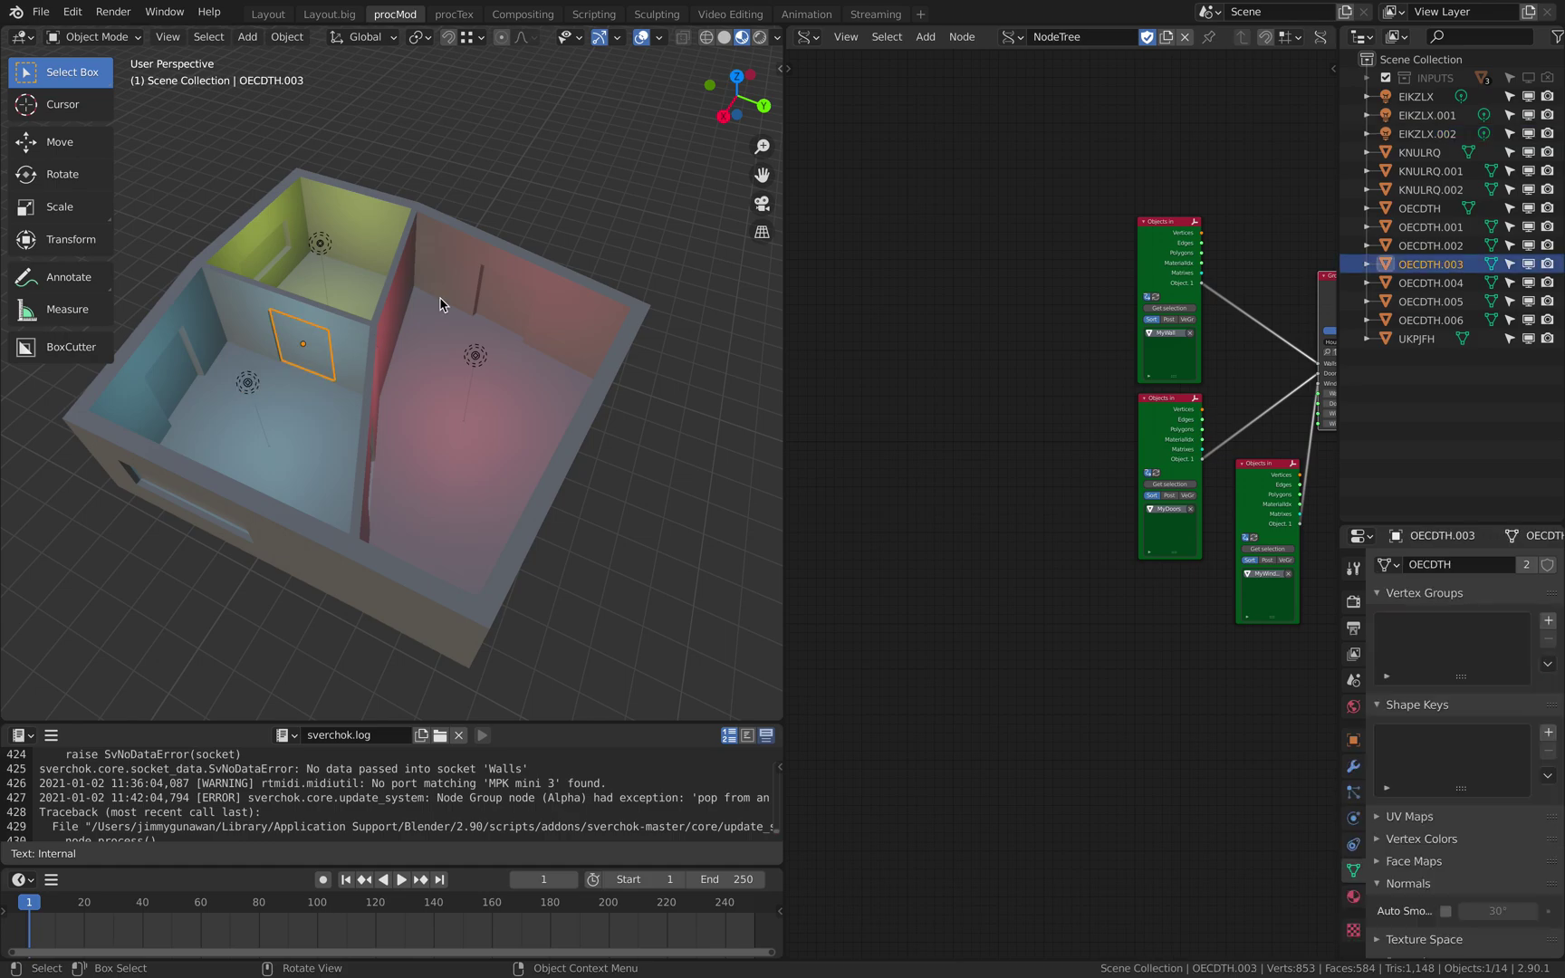
pyautogui.click(513, 309)
pyautogui.click(520, 332)
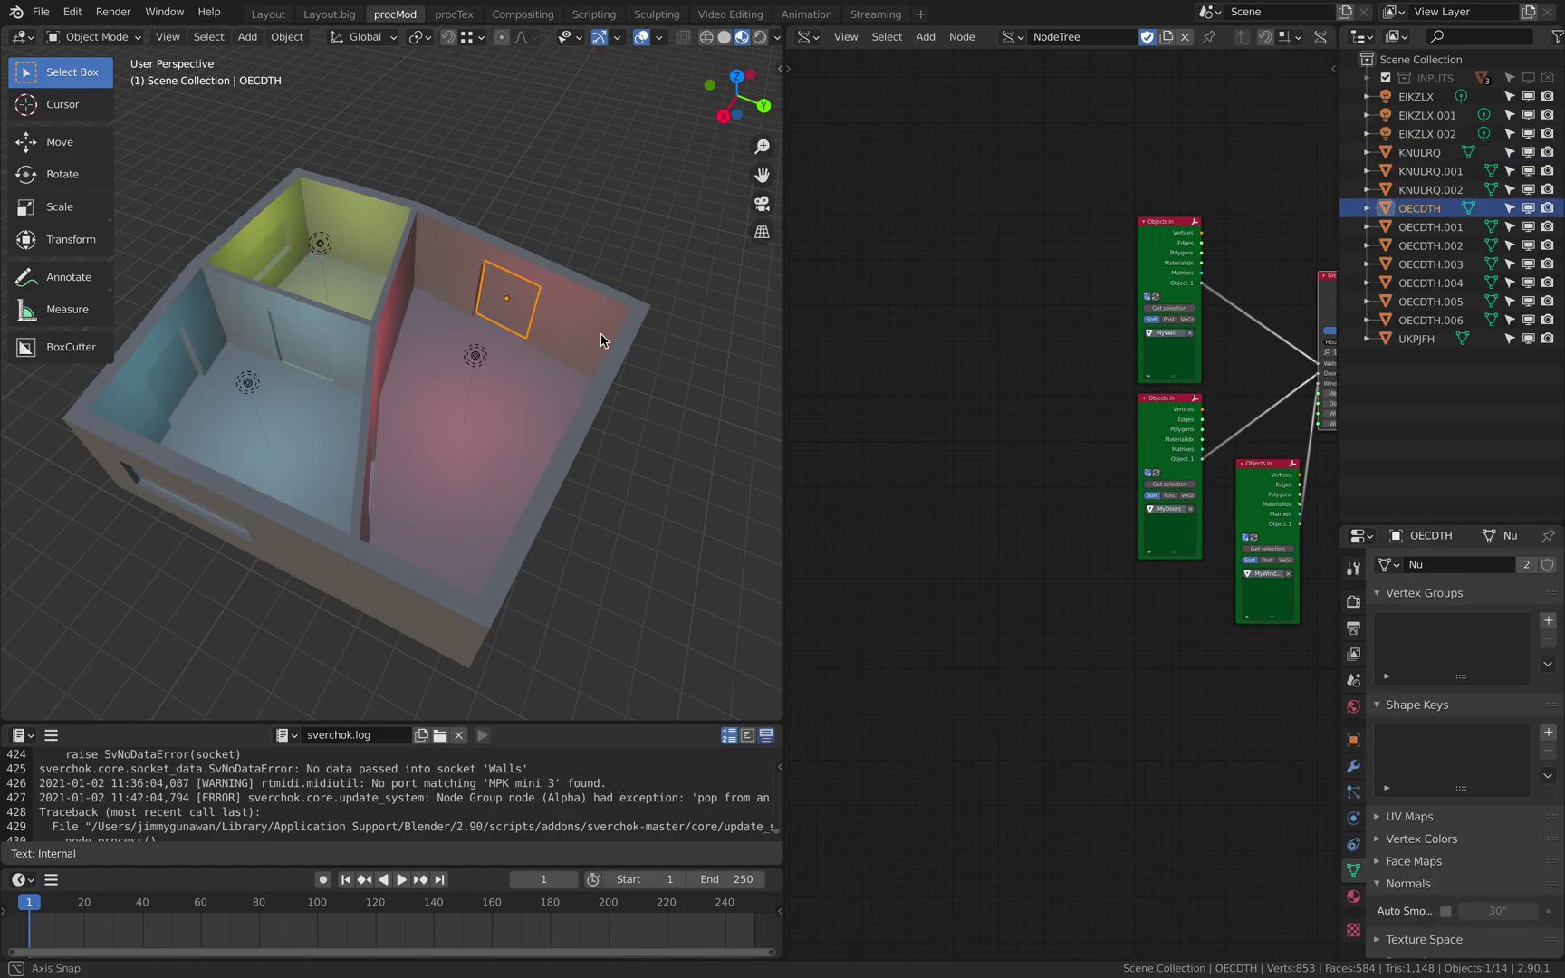
pyautogui.moveTo(601, 341); pyautogui.dragTo(490, 356, button='middle')
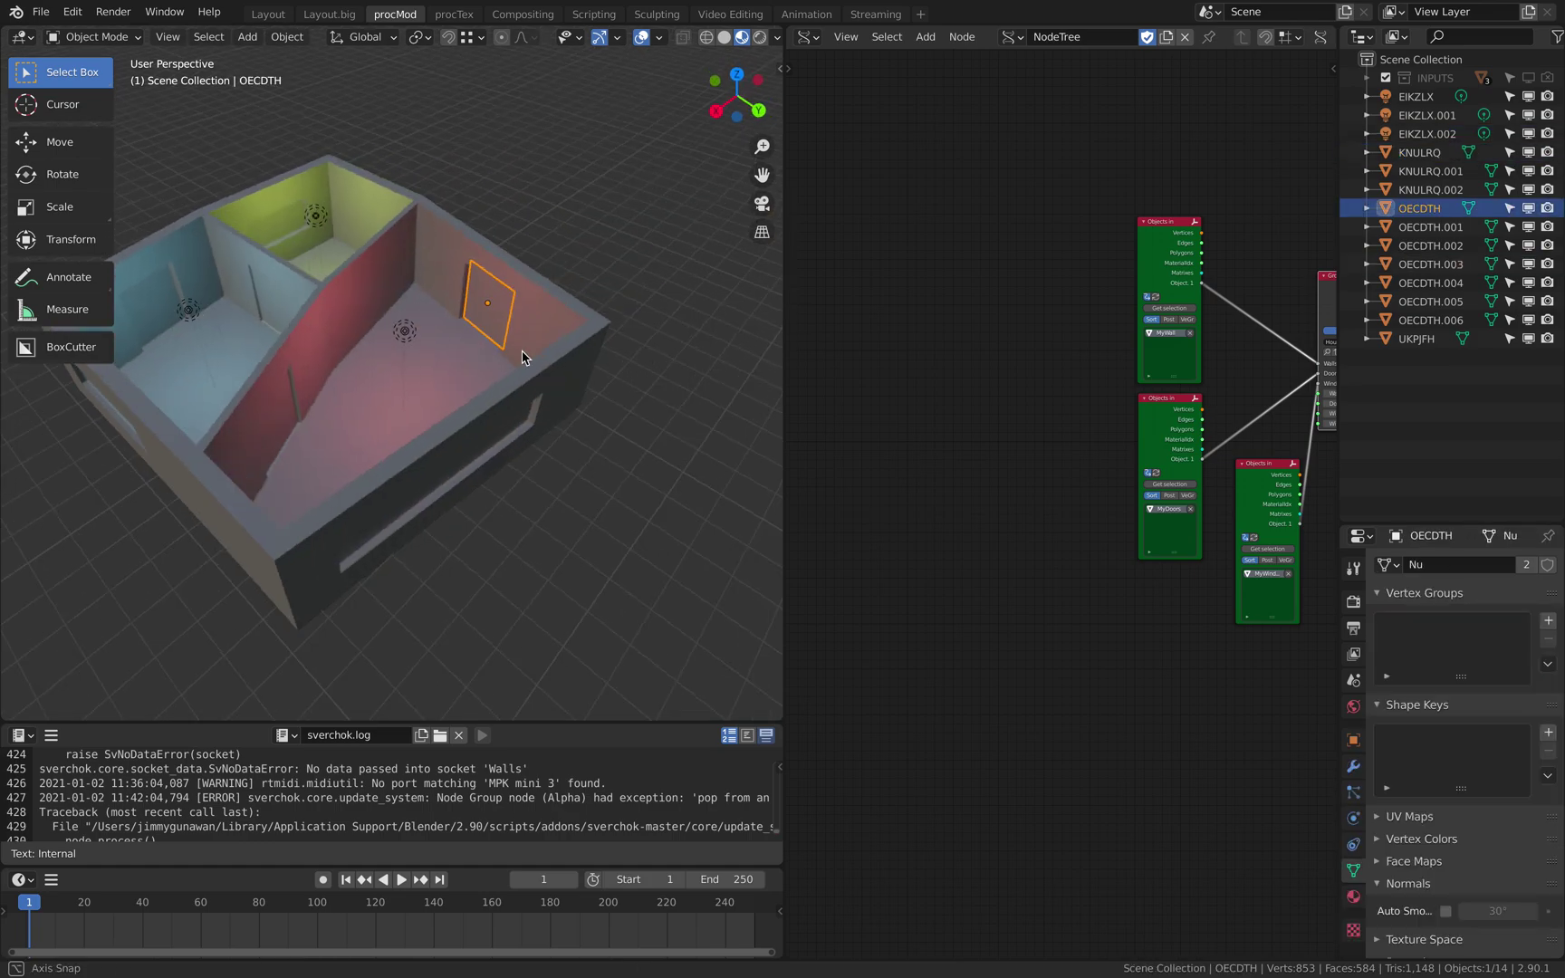
# - Set the scene's render engine to Eevee
pyautogui.click(1355, 568)
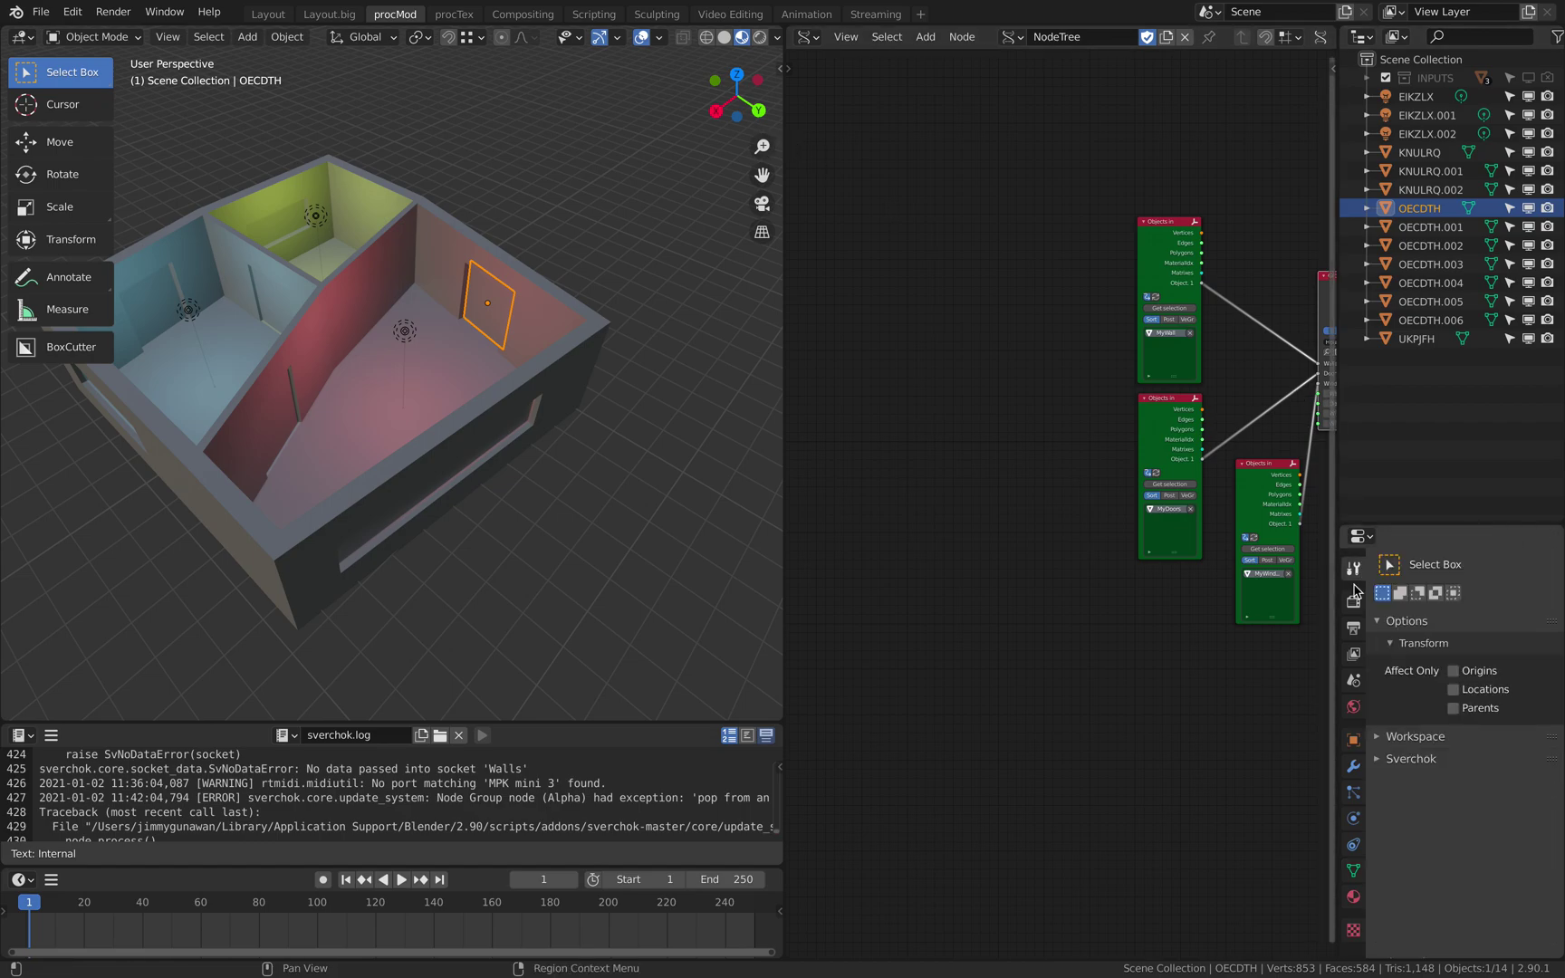
pyautogui.click(1353, 602)
pyautogui.scroll(-5, 1425, 780)
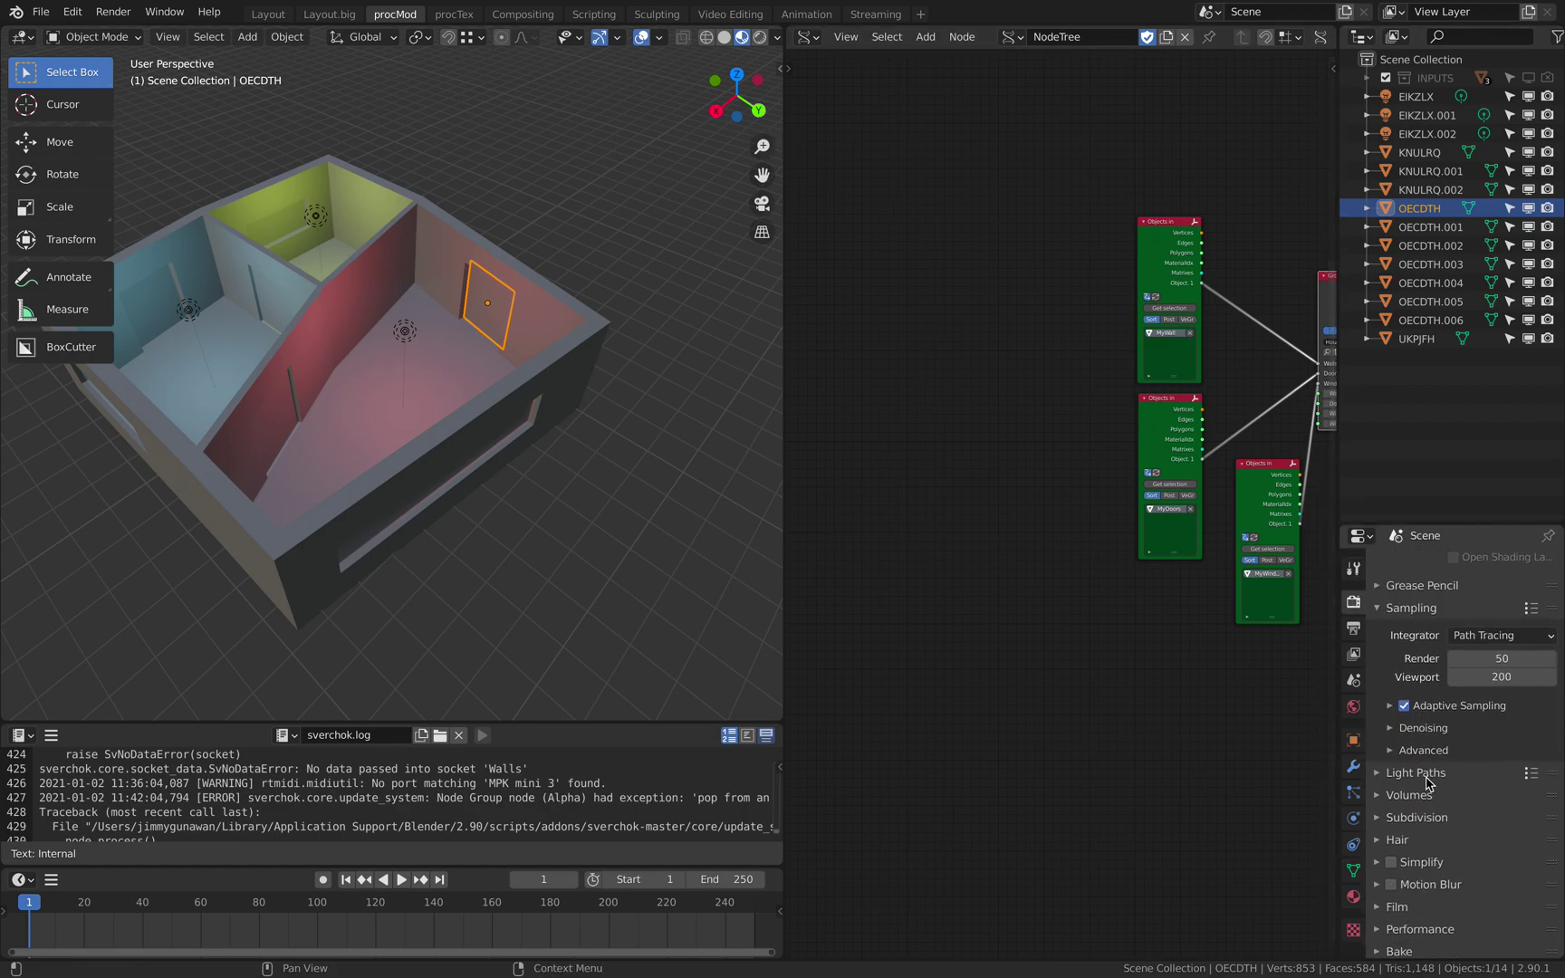
pyautogui.click(1355, 627)
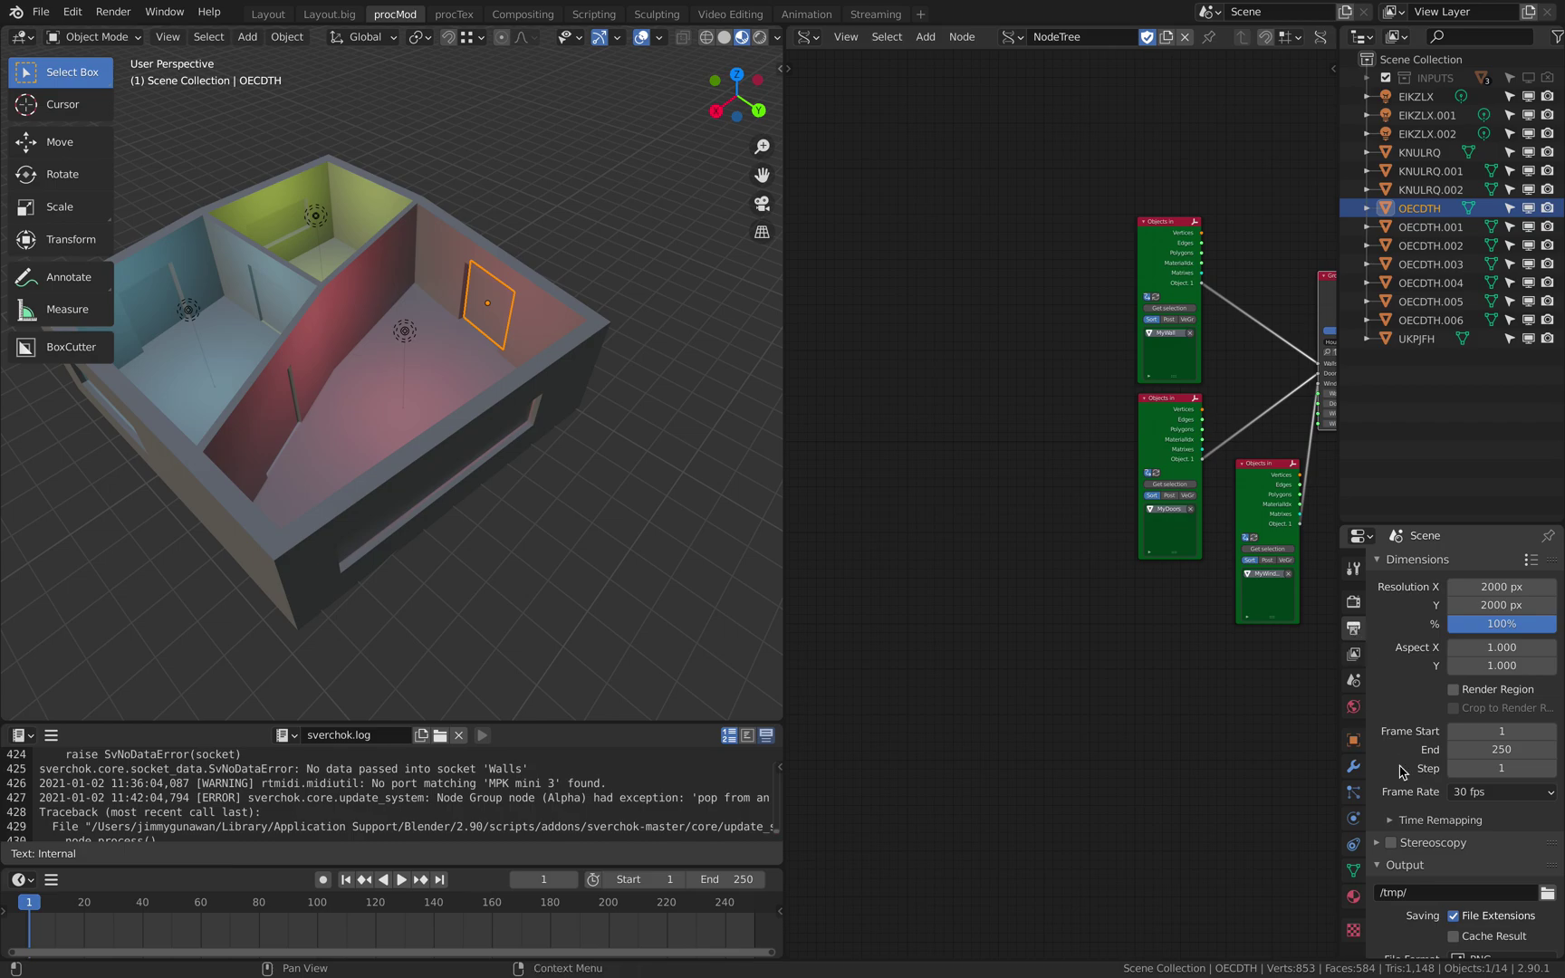
pyautogui.scroll(-4, 1402, 770)
pyautogui.click(1354, 654)
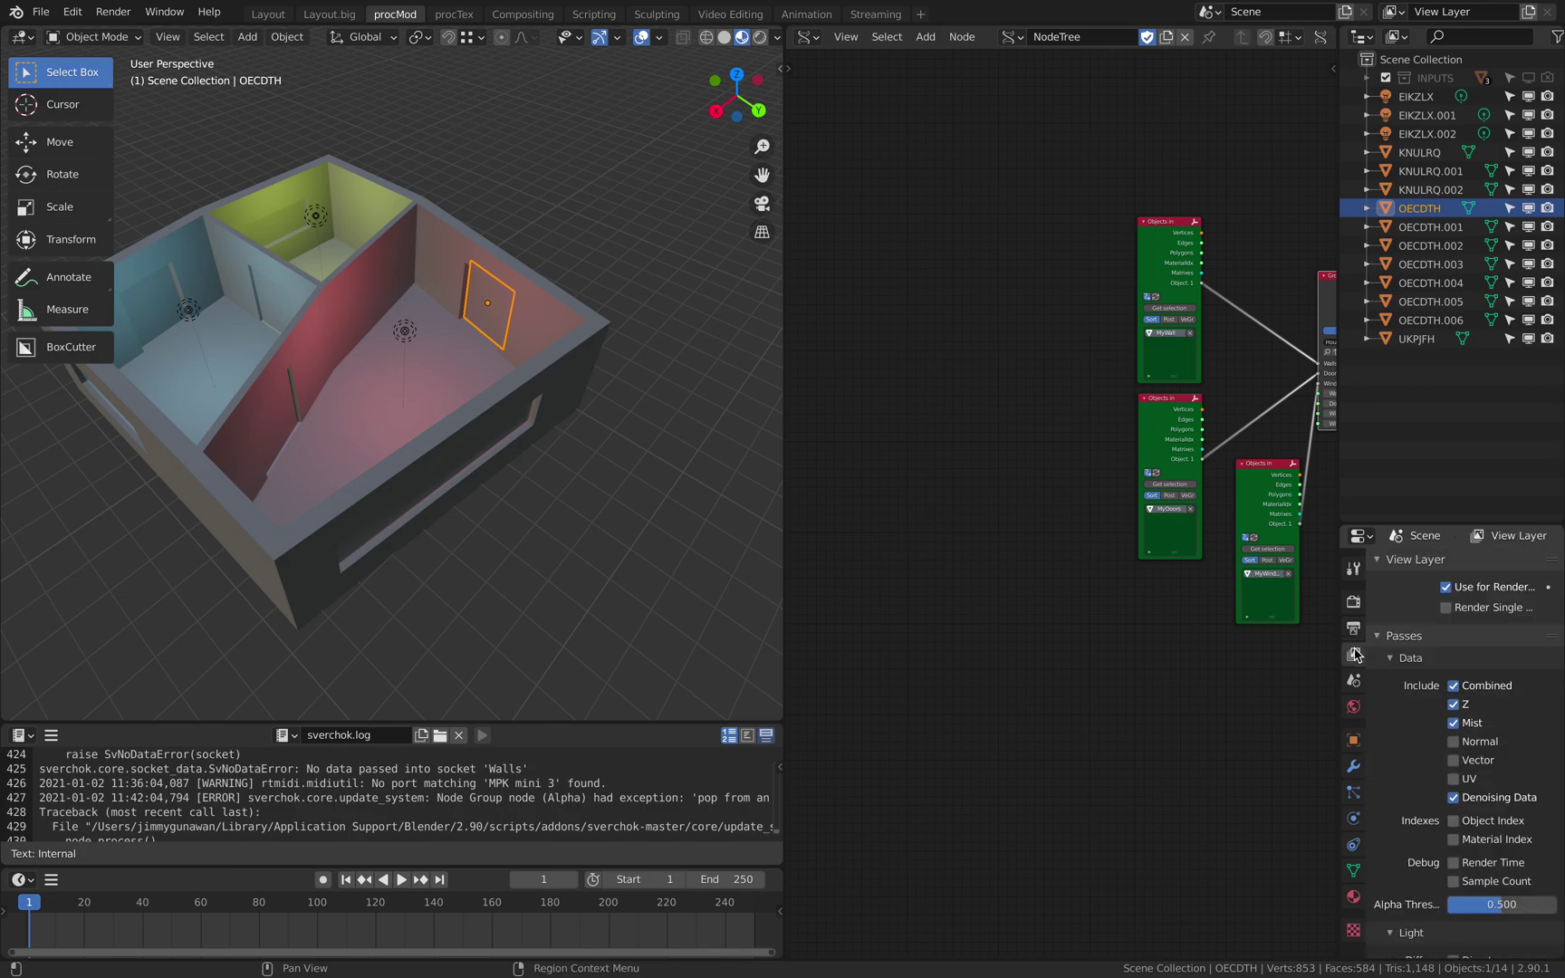
pyautogui.click(1353, 602)
pyautogui.scroll(5, 1490, 630)
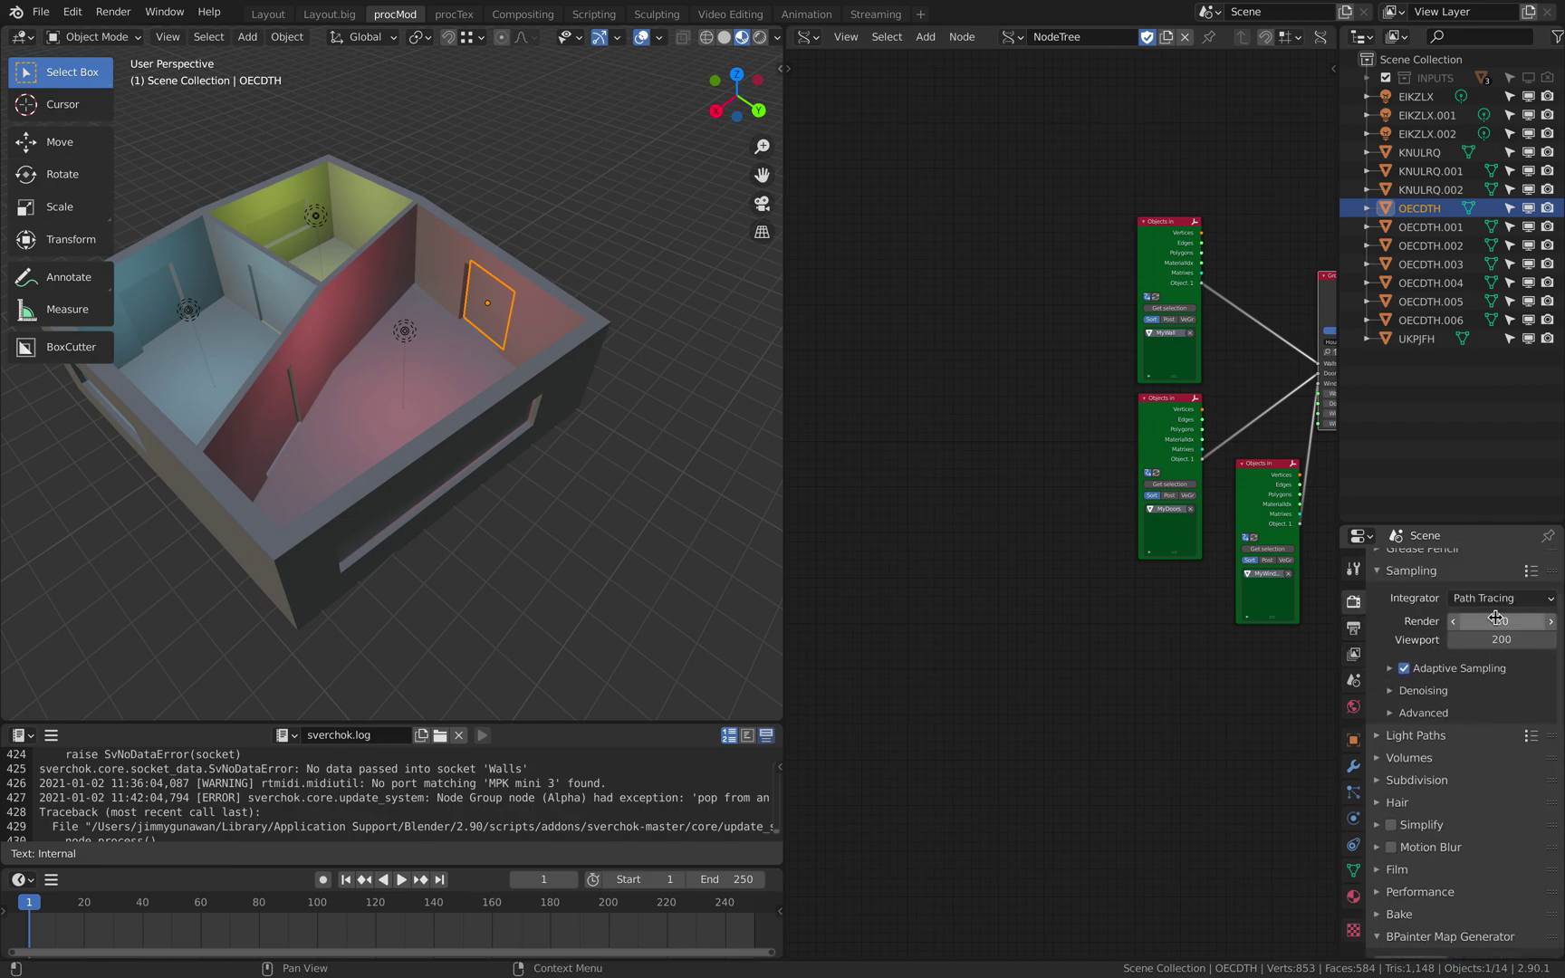
pyautogui.click(1486, 565)
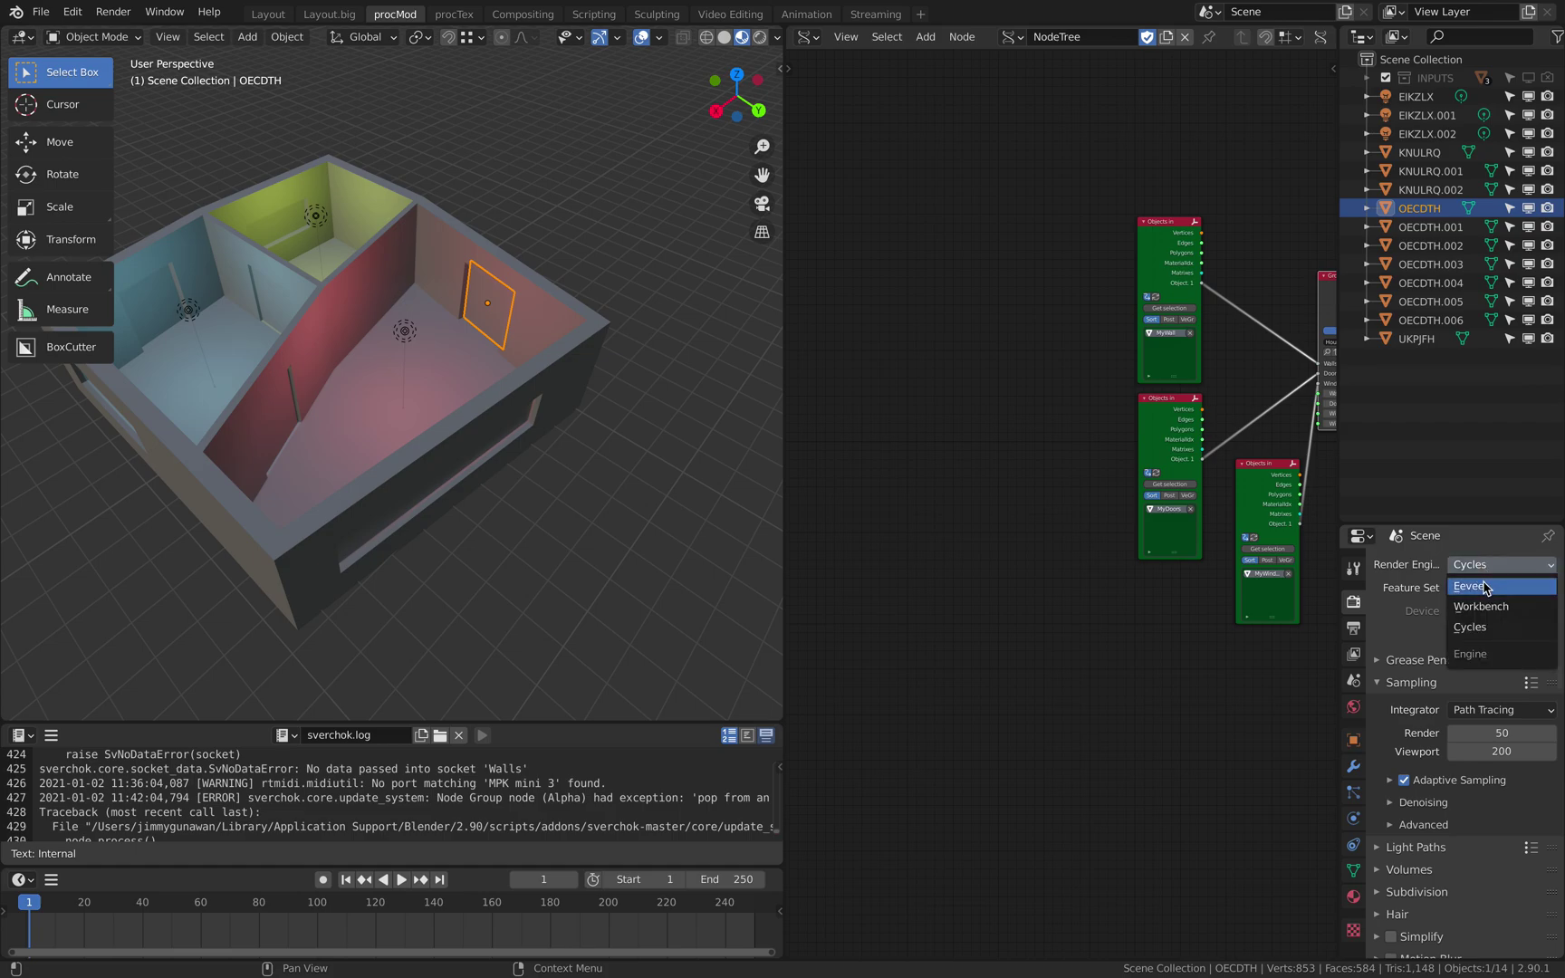
pyautogui.click(1486, 587)
# - Display the viewport in rendered shading and set the Ambient Occlusion distance to 1.08 m
pyautogui.click(1382, 697)
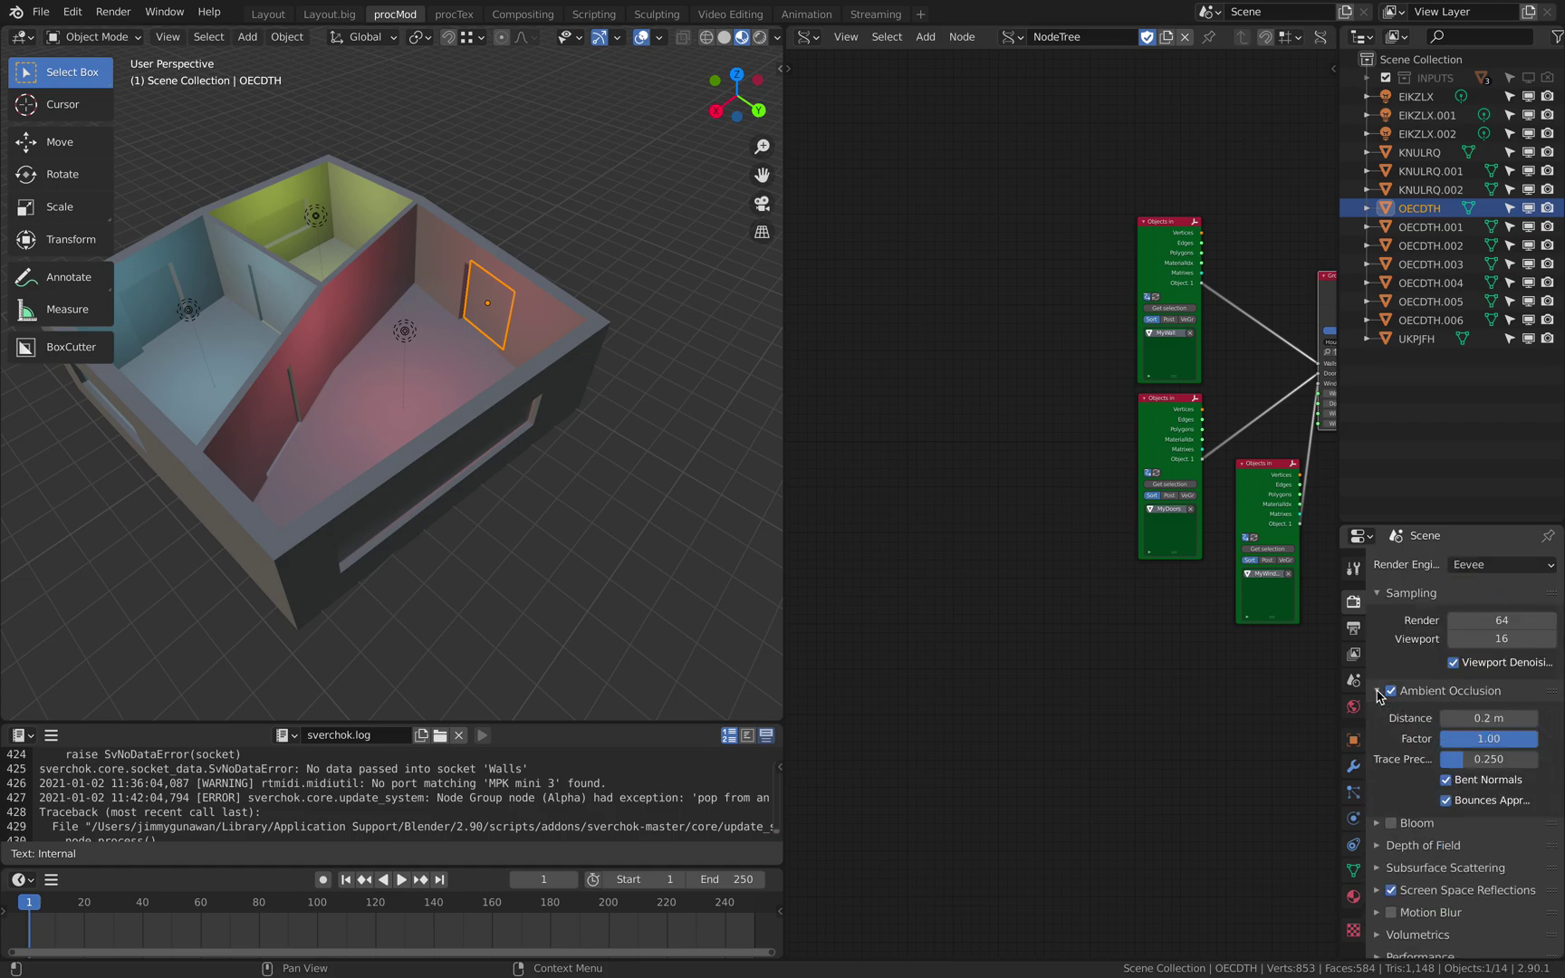
pyautogui.click(1378, 695)
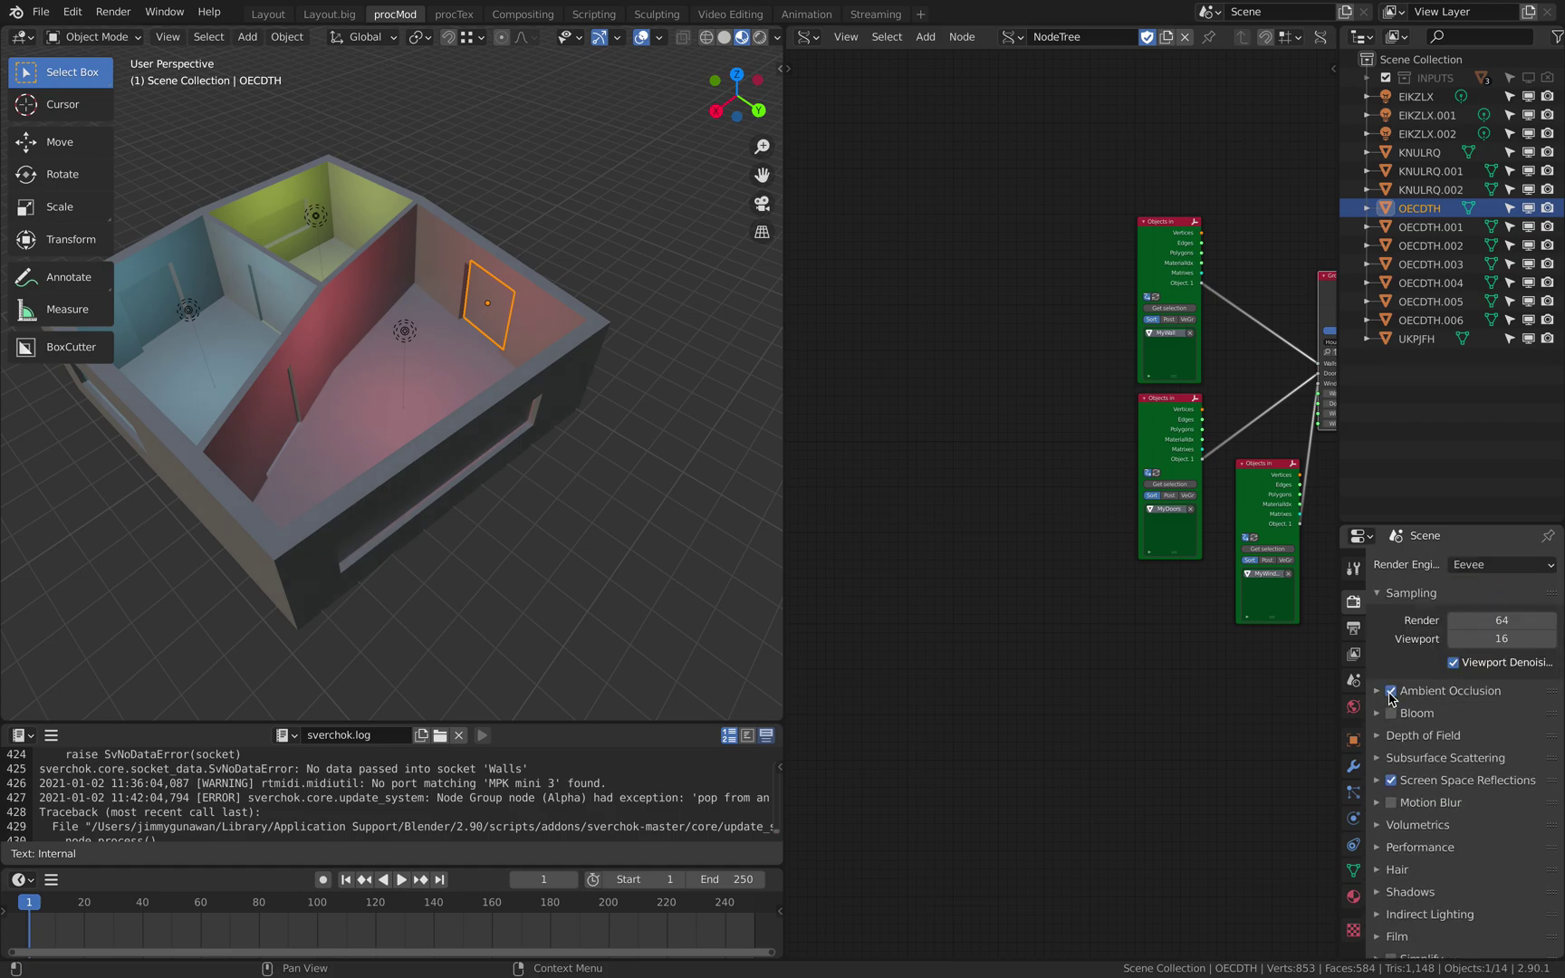
pyautogui.click(1380, 693)
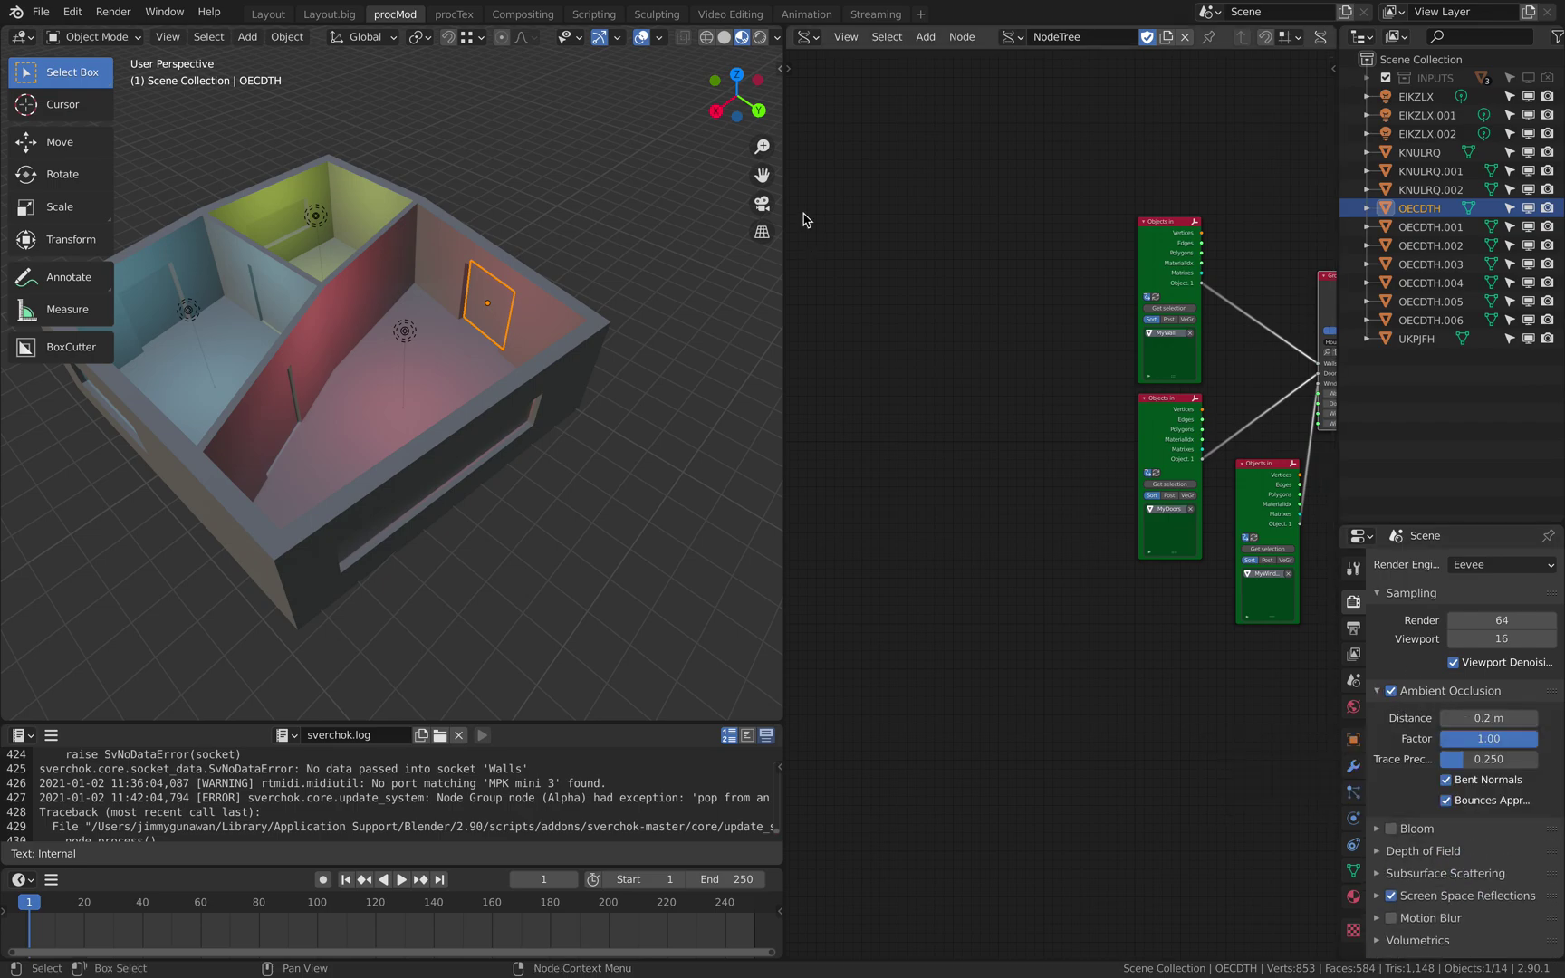
pyautogui.click(760, 37)
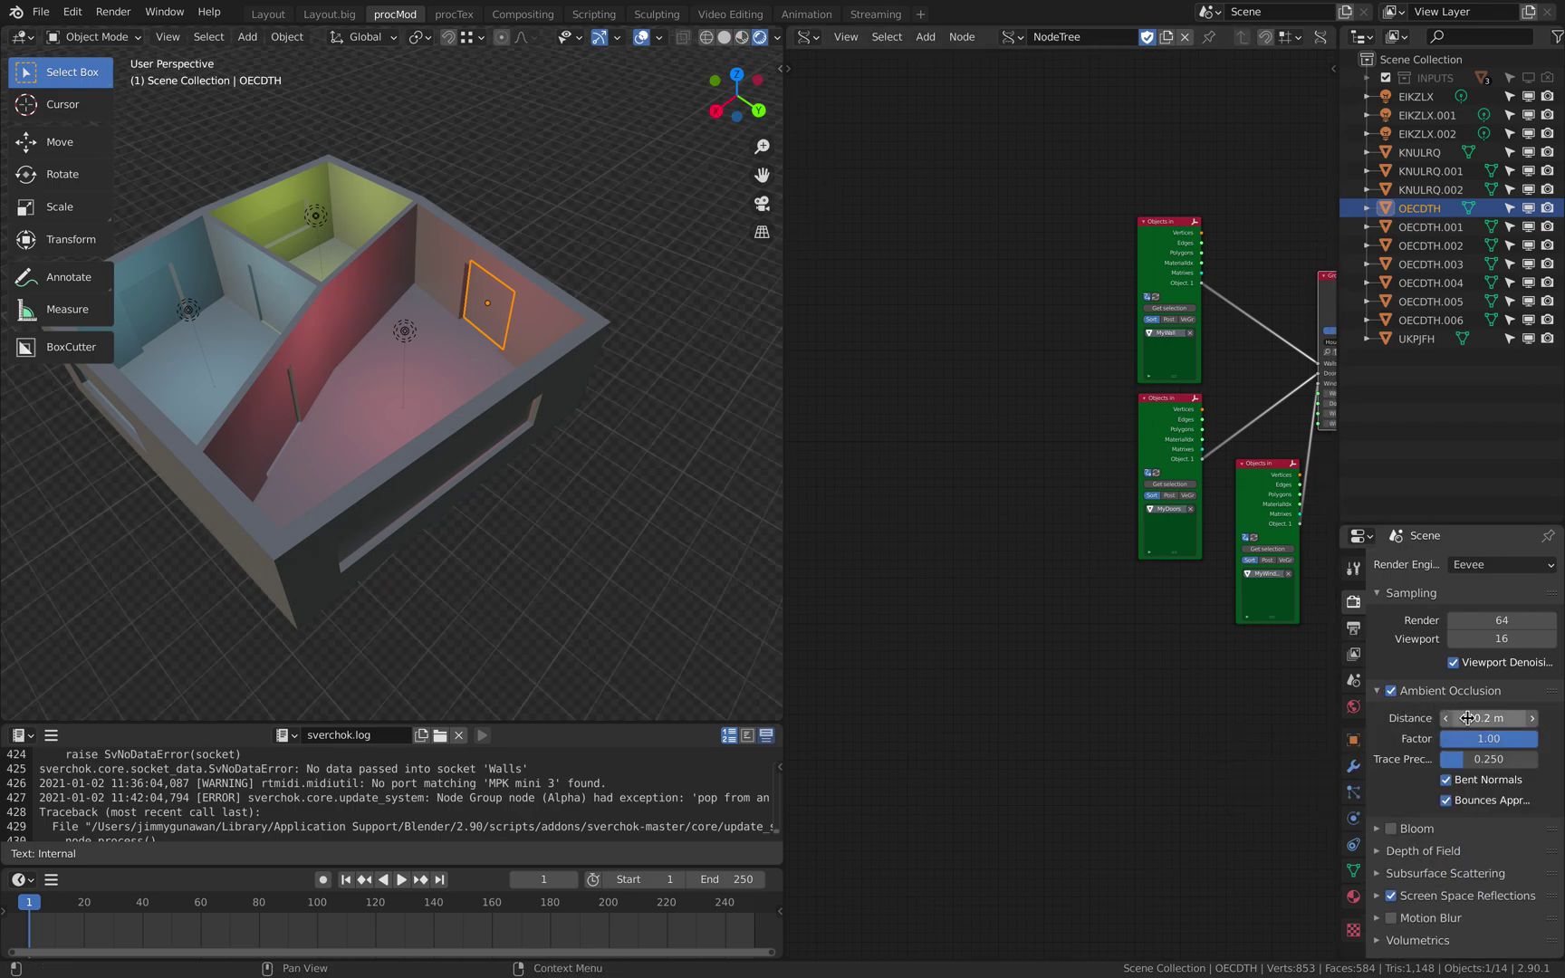
pyautogui.moveTo(1488, 718); pyautogui.dragTo(1449, 718)
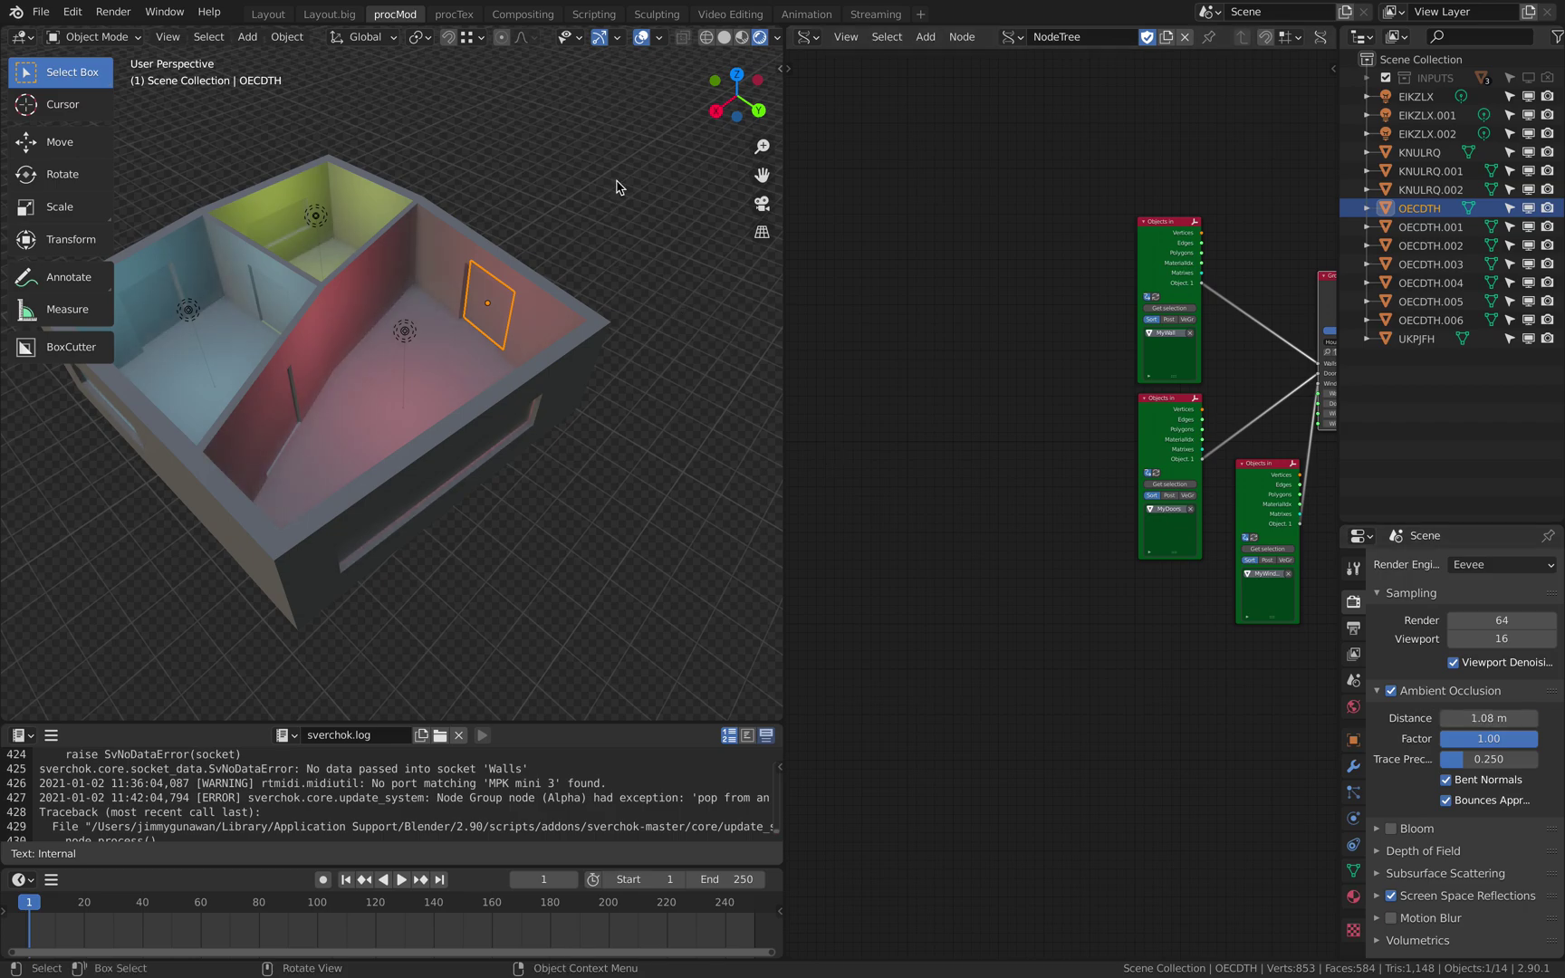
# - Display the house in solid shading and toggle the viewport's Shadow option off and on
pyautogui.click(727, 39)
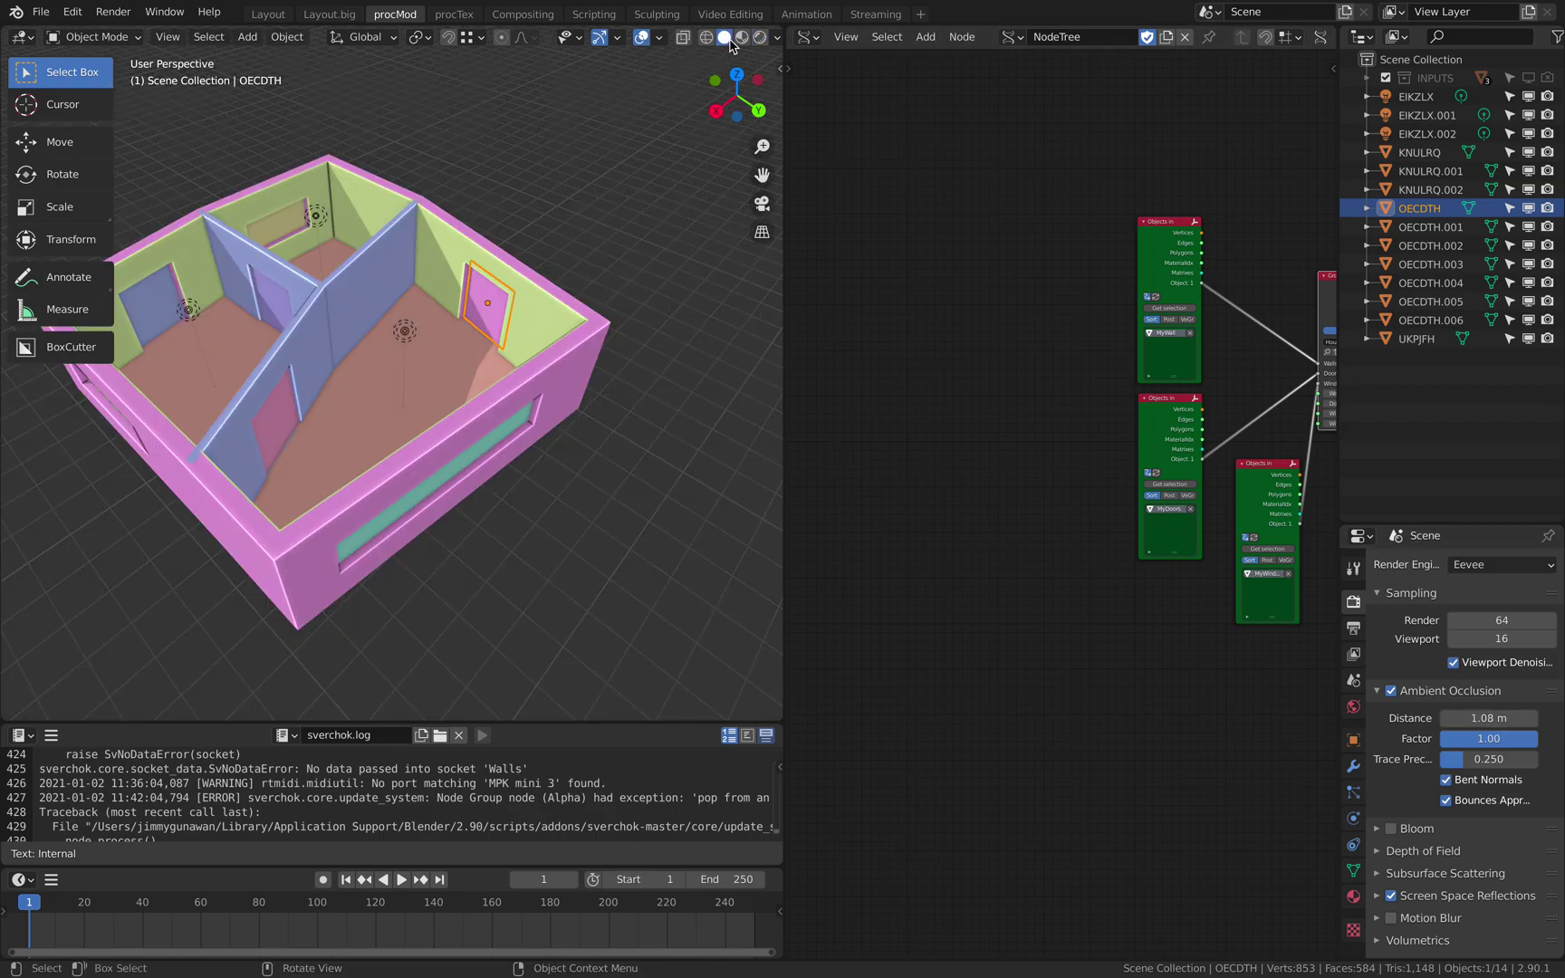
pyautogui.click(776, 38)
pyautogui.click(671, 348)
pyautogui.click(671, 348)
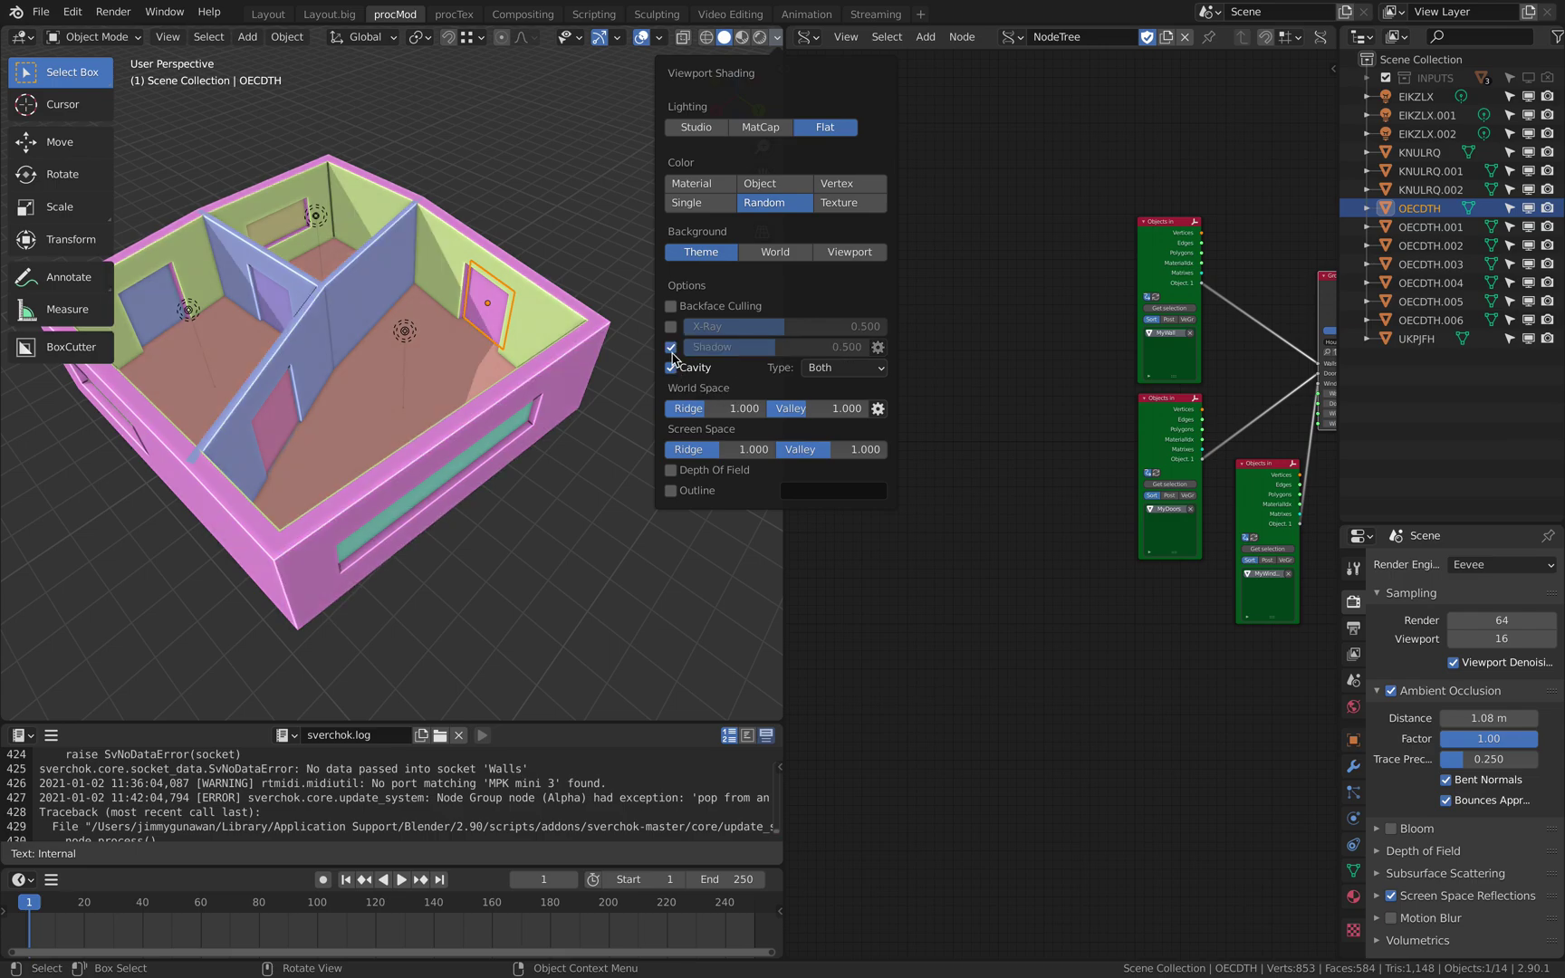
pyautogui.click(671, 348)
pyautogui.click(671, 348)
# - Clear the selection, enlarge the 3D viewport and inspect the house's rooms, doors and windows from several sides
pyautogui.moveTo(490, 167)
pyautogui.mouseDown(button='middle')
pyautogui.moveTo(622, 202)
pyautogui.moveTo(692, 198)
pyautogui.mouseUp(button='middle')
pyautogui.moveTo(613, 243)
pyautogui.keyDown('shift'); pyautogui.mouseDown(button='middle')
pyautogui.moveTo(542, 264)
pyautogui.moveTo(545, 229)
pyautogui.moveTo(580, 230)
pyautogui.mouseUp(button='middle'); pyautogui.keyUp('shift')
pyautogui.click(570, 219)
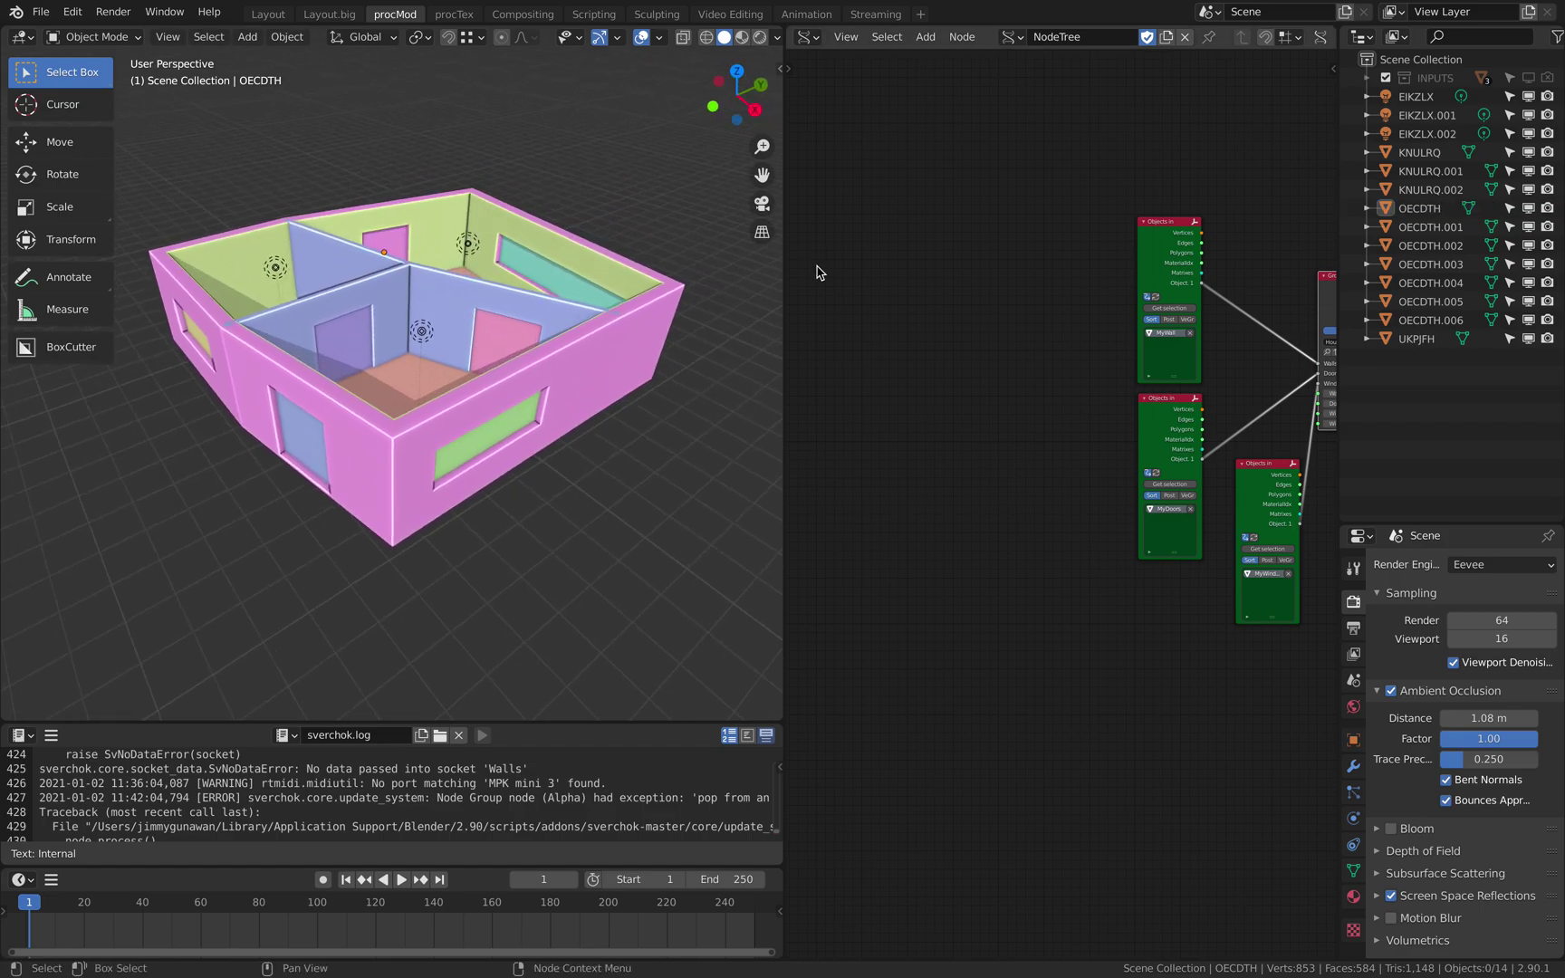
pyautogui.moveTo(775, 275); pyautogui.dragTo(925, 267)
pyautogui.moveTo(541, 286); pyautogui.dragTo(570, 341, button='middle')
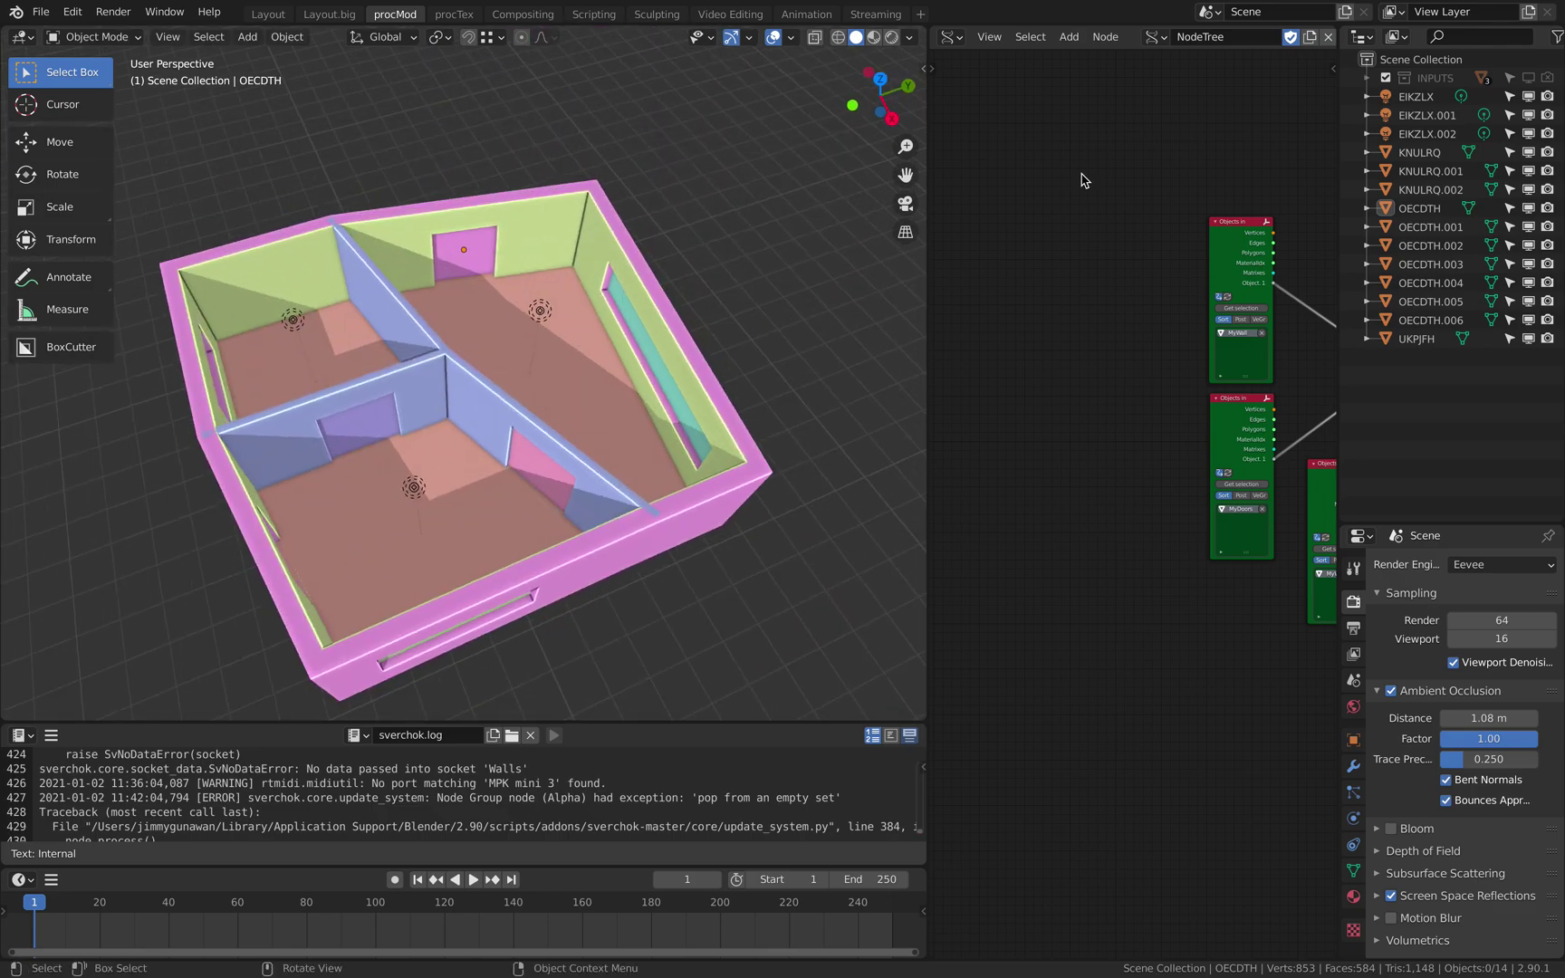
# - Unhide the INPUTS collection in the viewport and select its MyDoors, MyWall and MyWindows objects
pyautogui.click(1369, 78)
pyautogui.click(1441, 98)
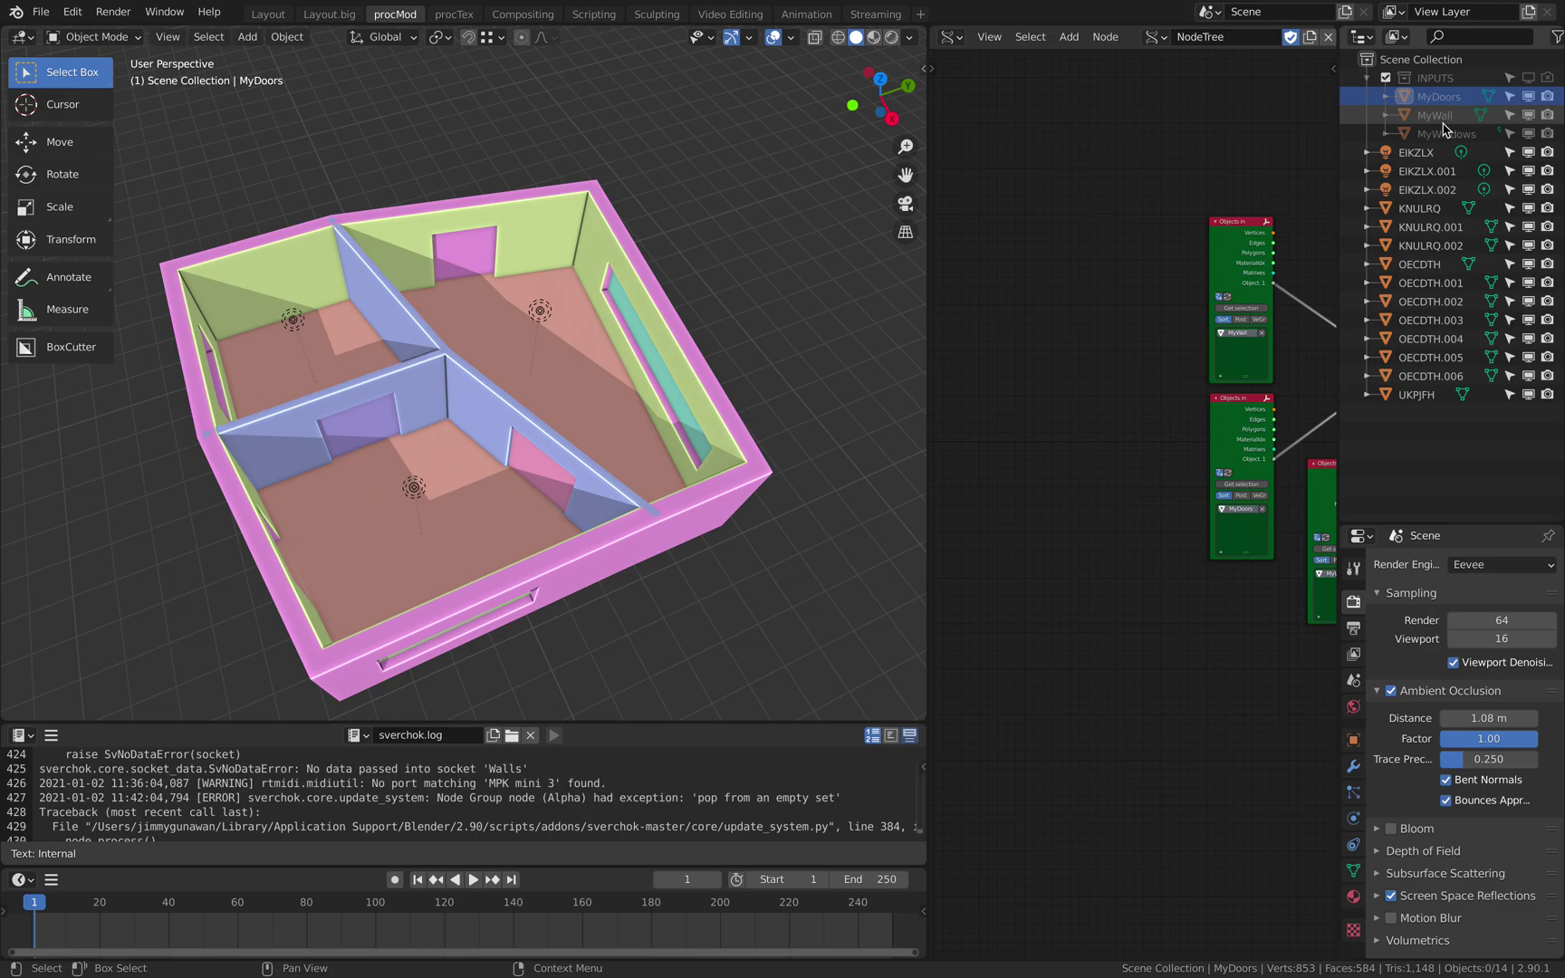
pyautogui.click(1529, 79)
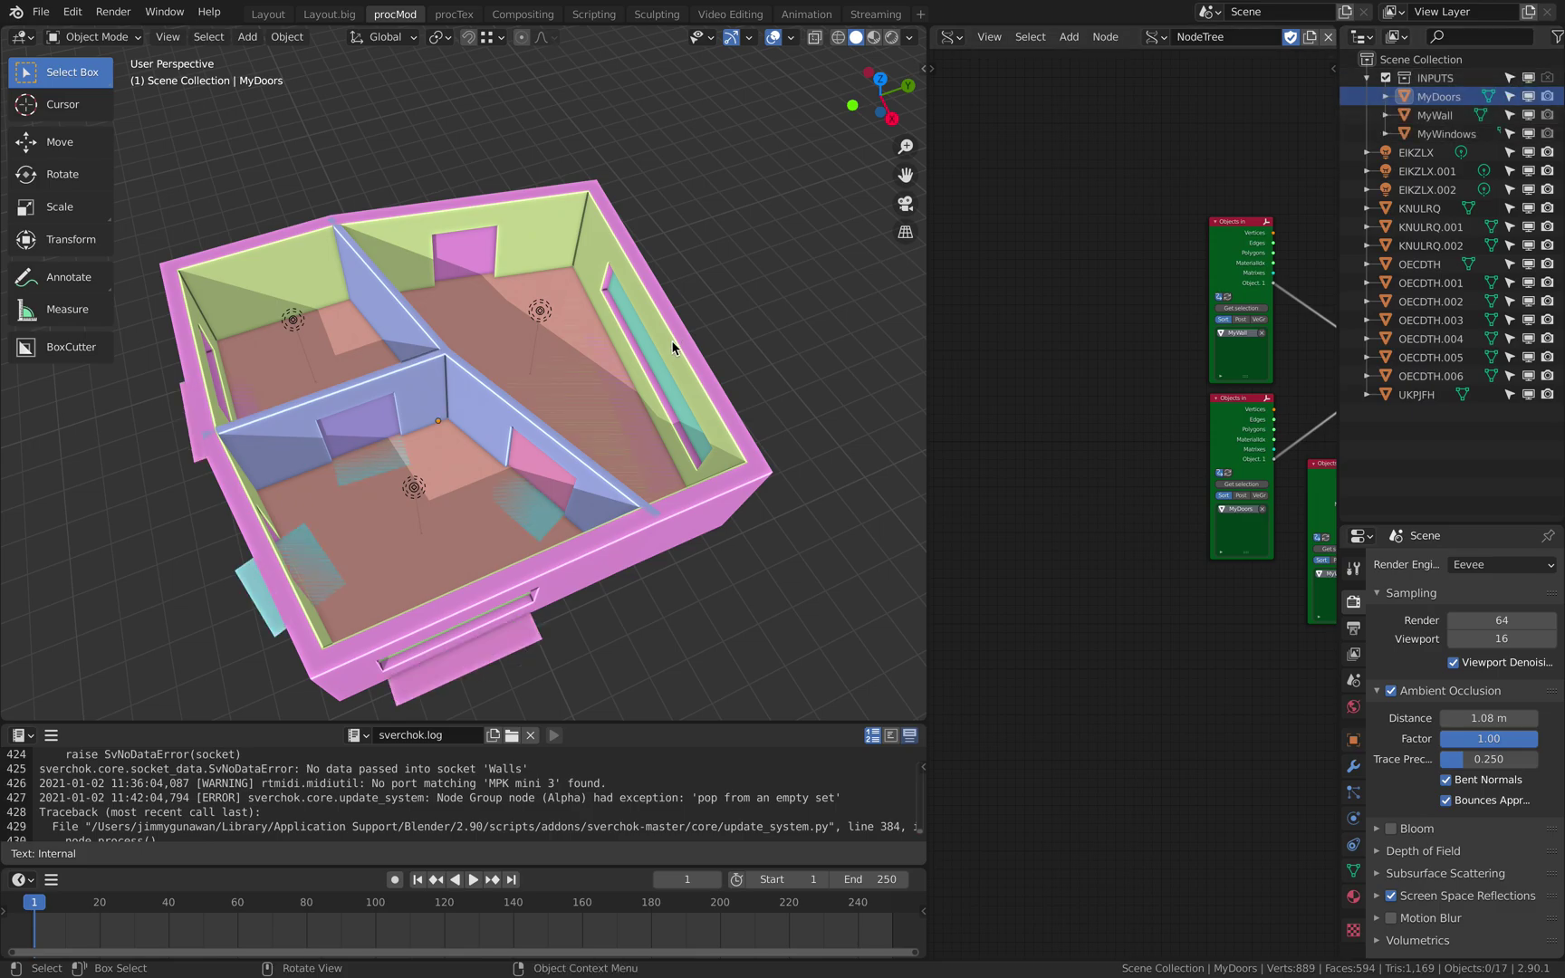
pyautogui.scroll(-3, 674, 347)
pyautogui.click(1442, 134)
pyautogui.keyDown('shift'); pyautogui.click(1433, 98); pyautogui.keyUp('shift')
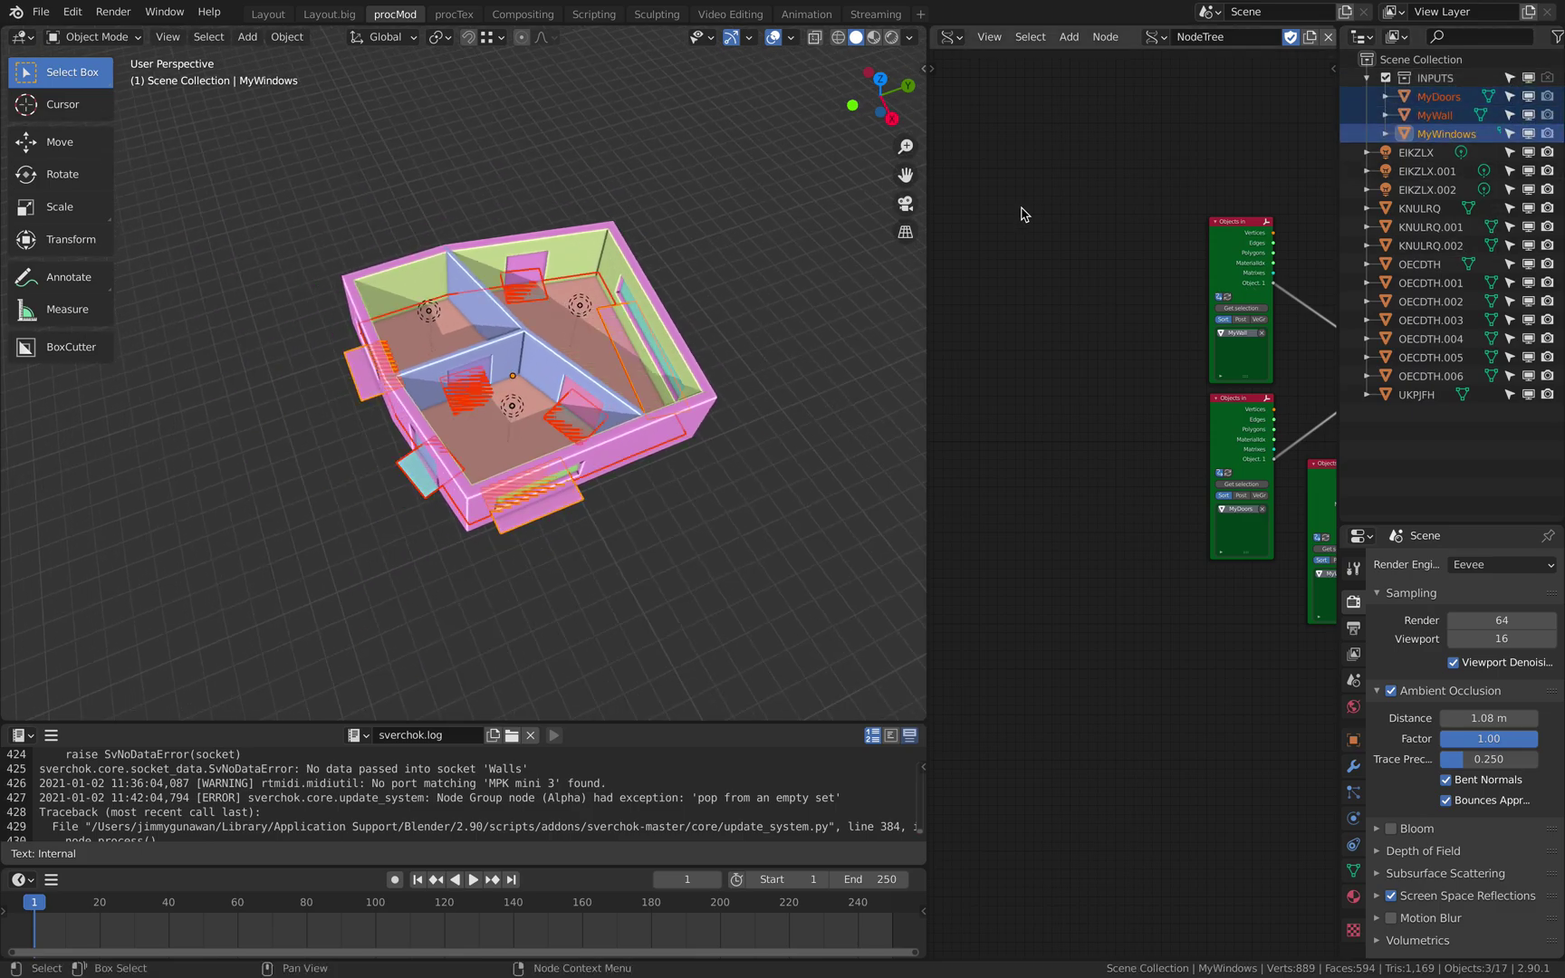
# - Switch to the browser's Gumroad page for Automatic 3D from Floor Plan - Blender Workflow Aide
pyautogui.hotkey('ctrl', 'Left')
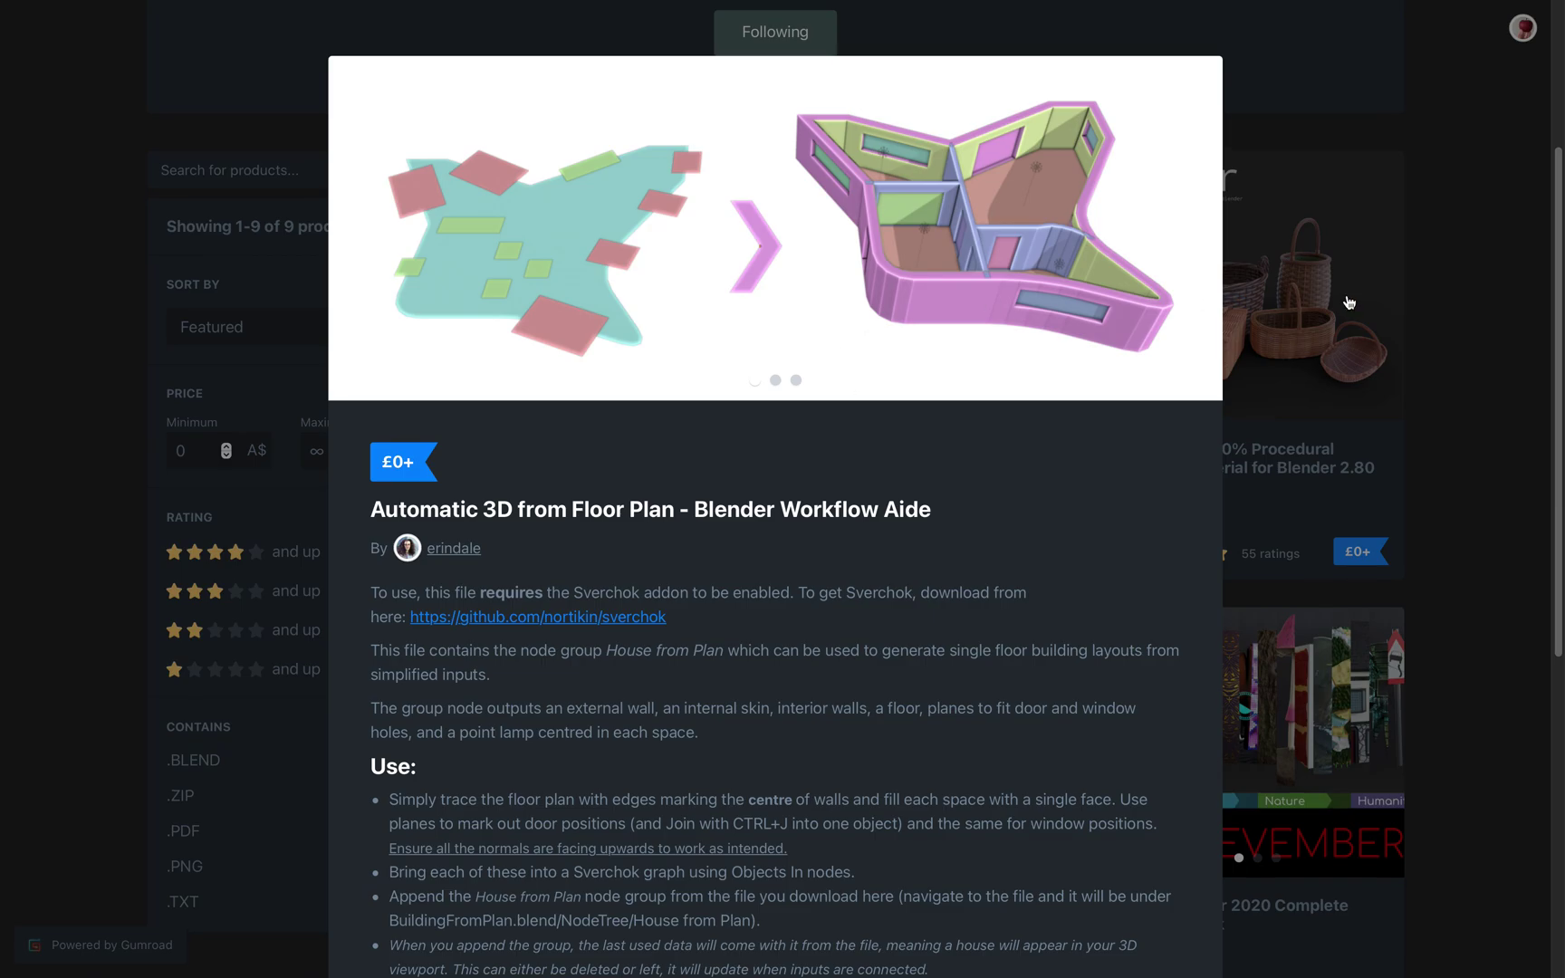
# - Close the Automatic 3D from Floor Plan product details and look through all the products in the creator's Gumroad store
pyautogui.press('Escape')
pyautogui.scroll(3, 736, 251)
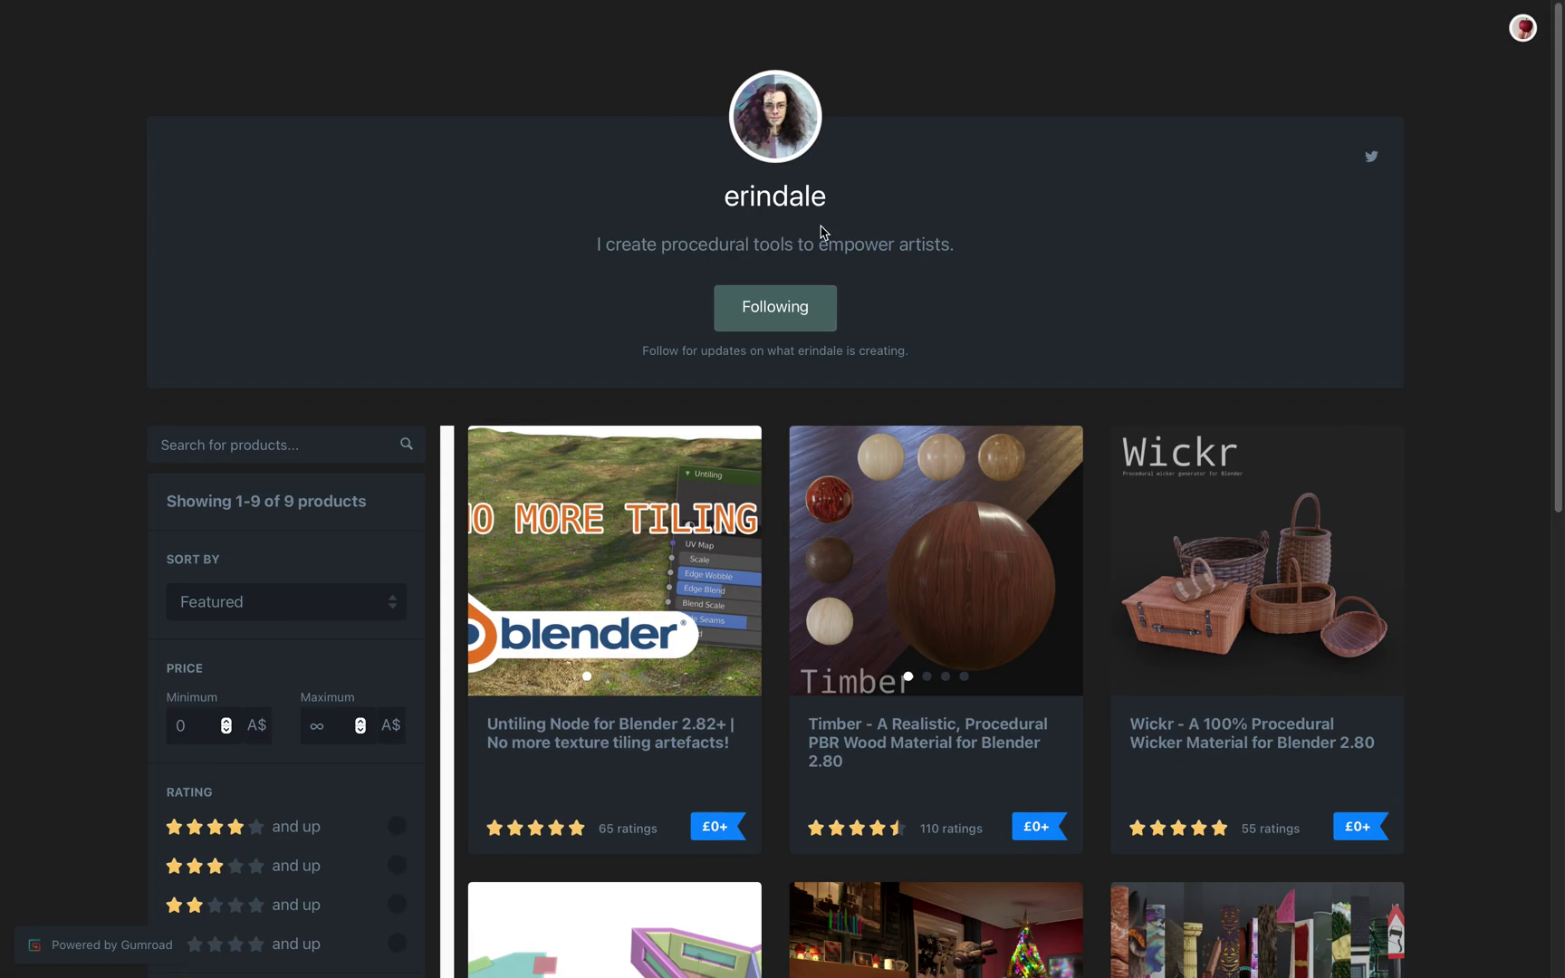
pyautogui.scroll(-4, 818, 225)
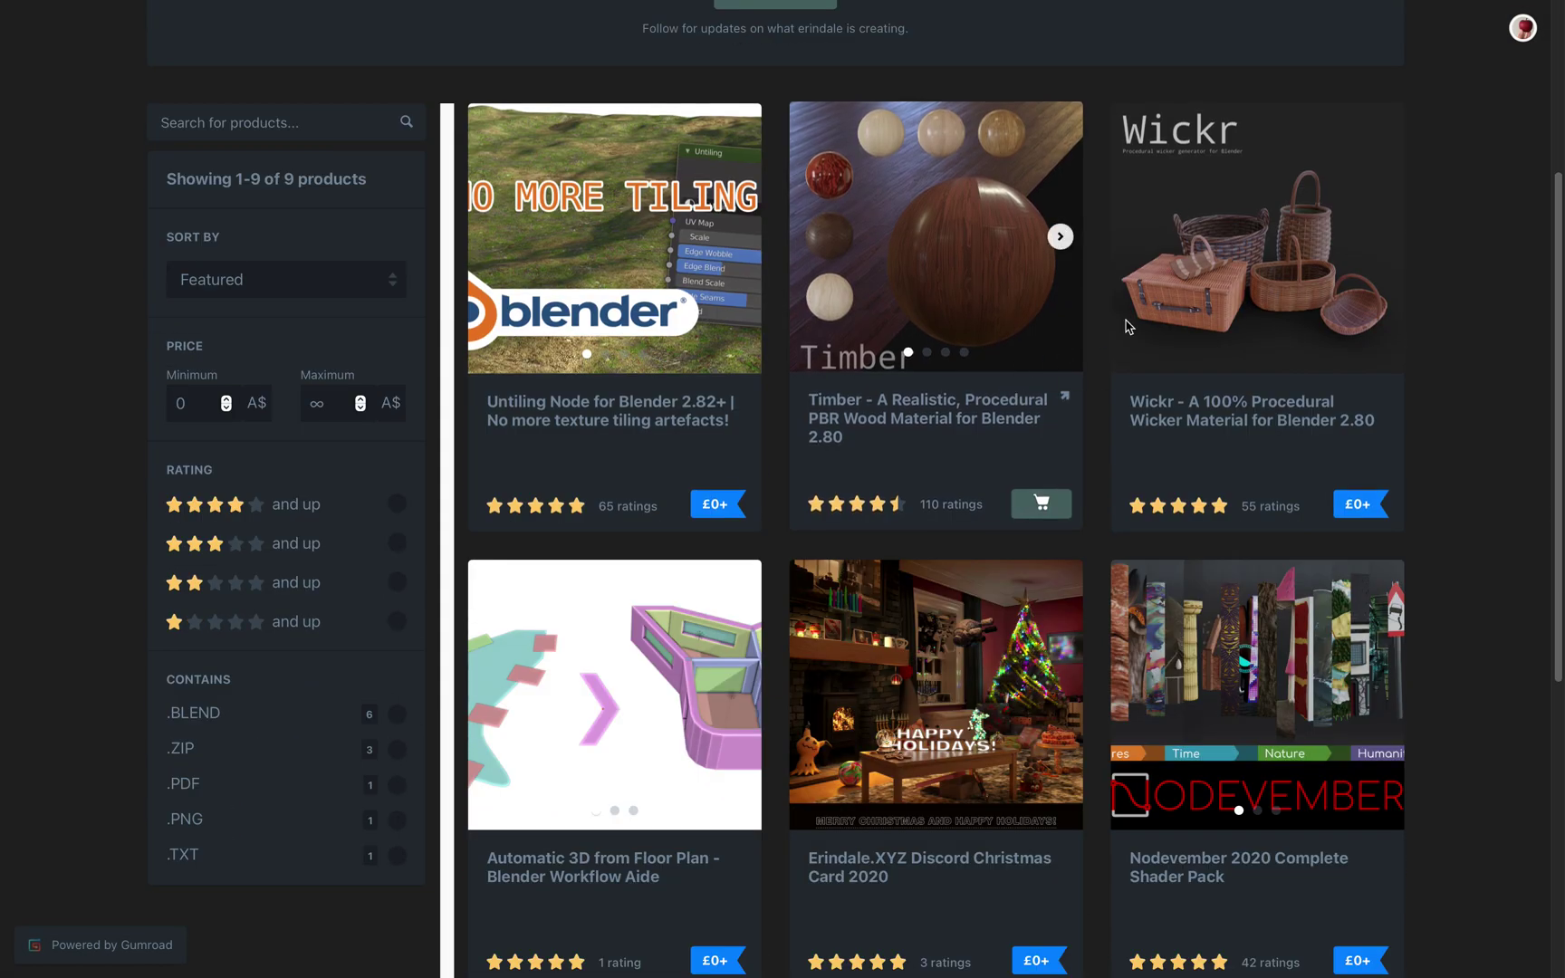
pyautogui.scroll(-1, 1268, 344)
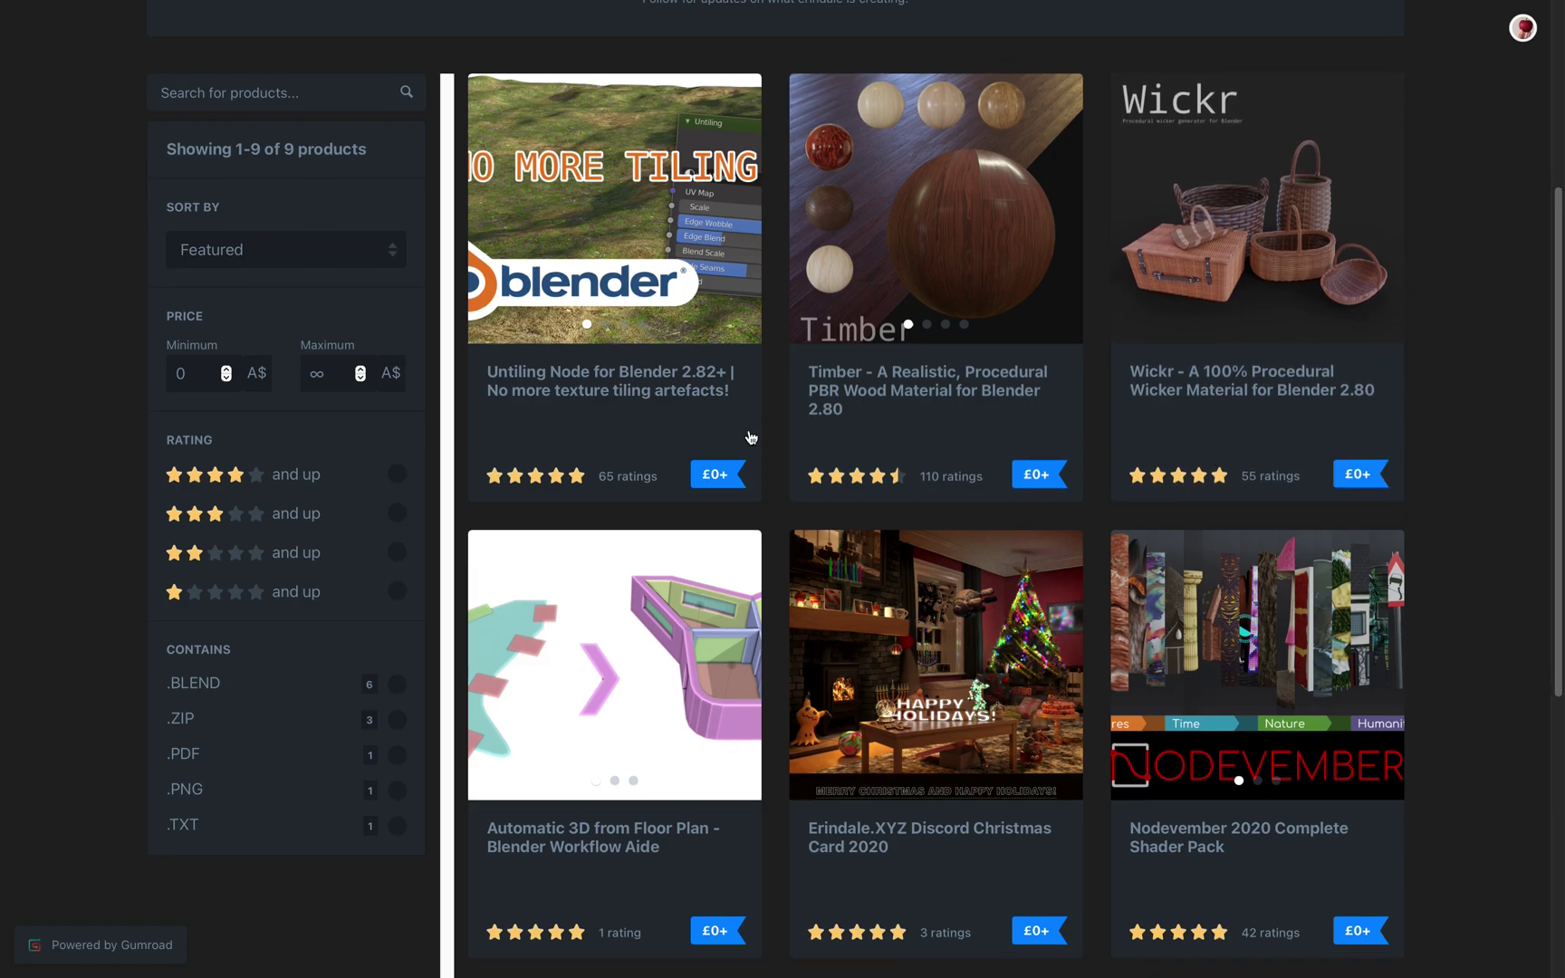
pyautogui.scroll(-5, 751, 438)
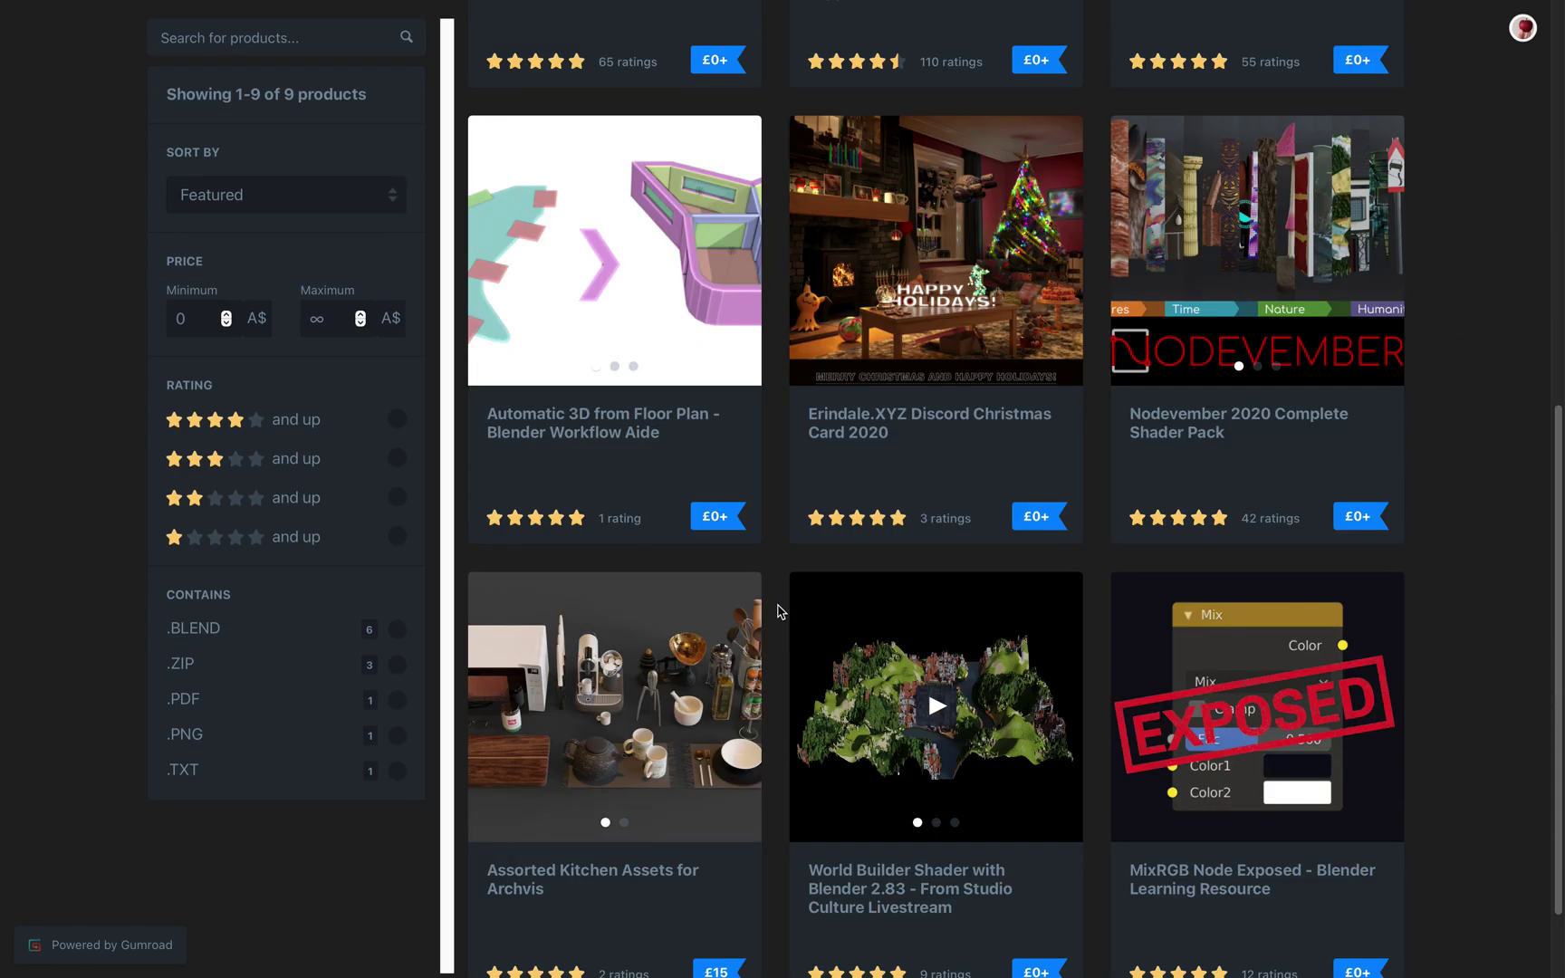
pyautogui.scroll(-2, 778, 611)
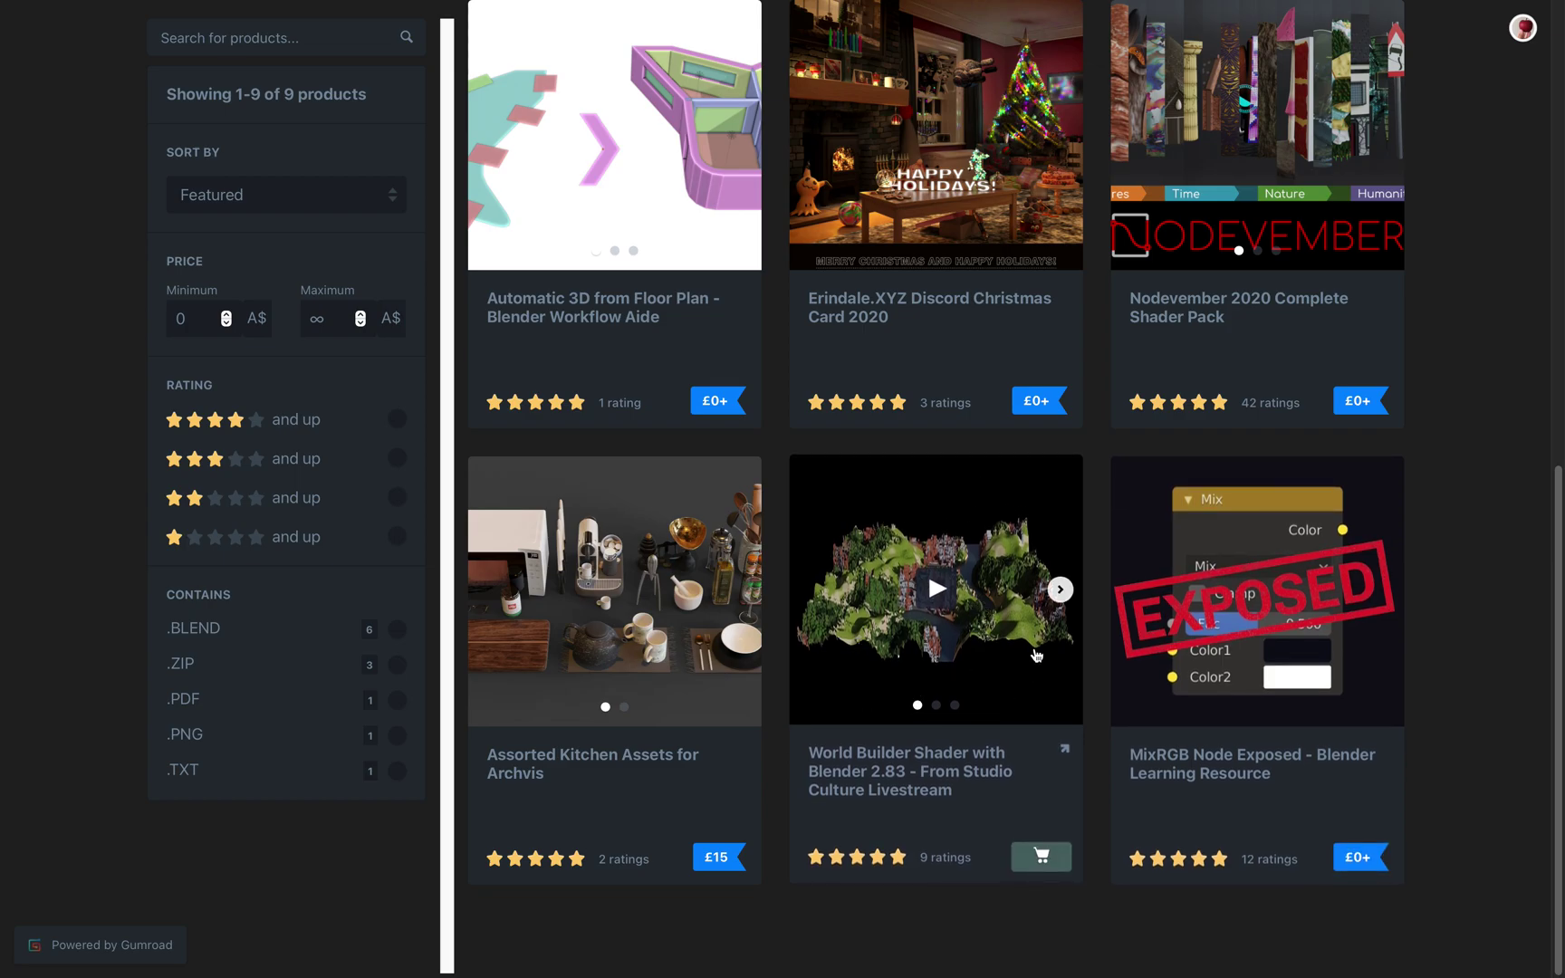
pyautogui.scroll(5, 988, 634)
pyautogui.scroll(-5, 973, 641)
pyautogui.scroll(5, 760, 588)
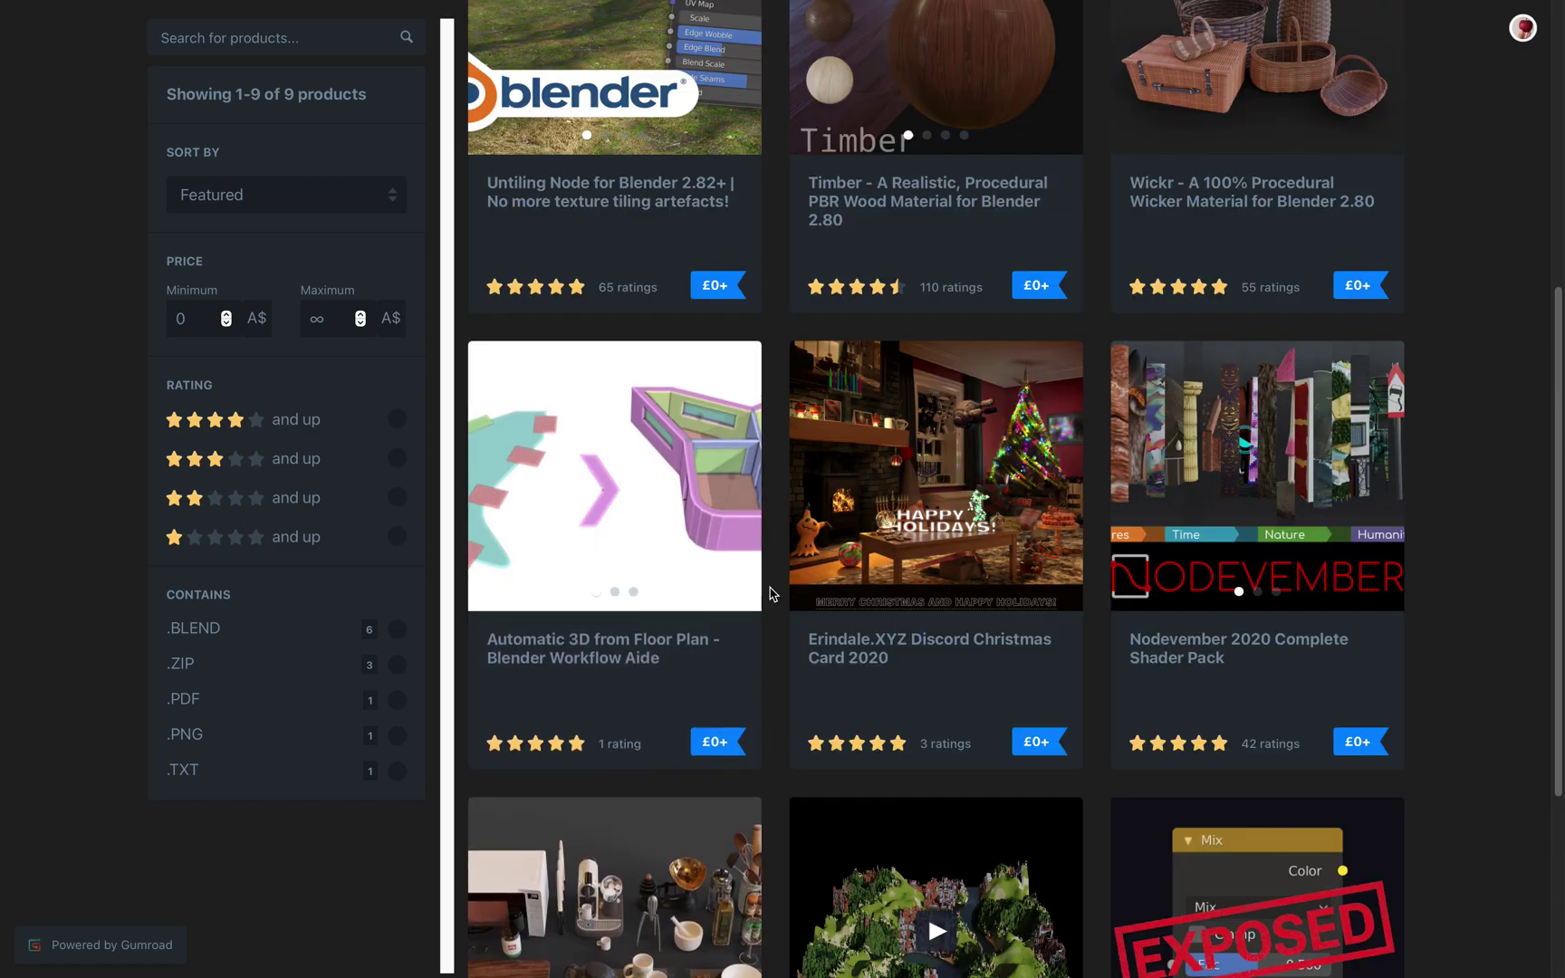
pyautogui.scroll(2, 742, 496)
pyautogui.scroll(-3, 779, 511)
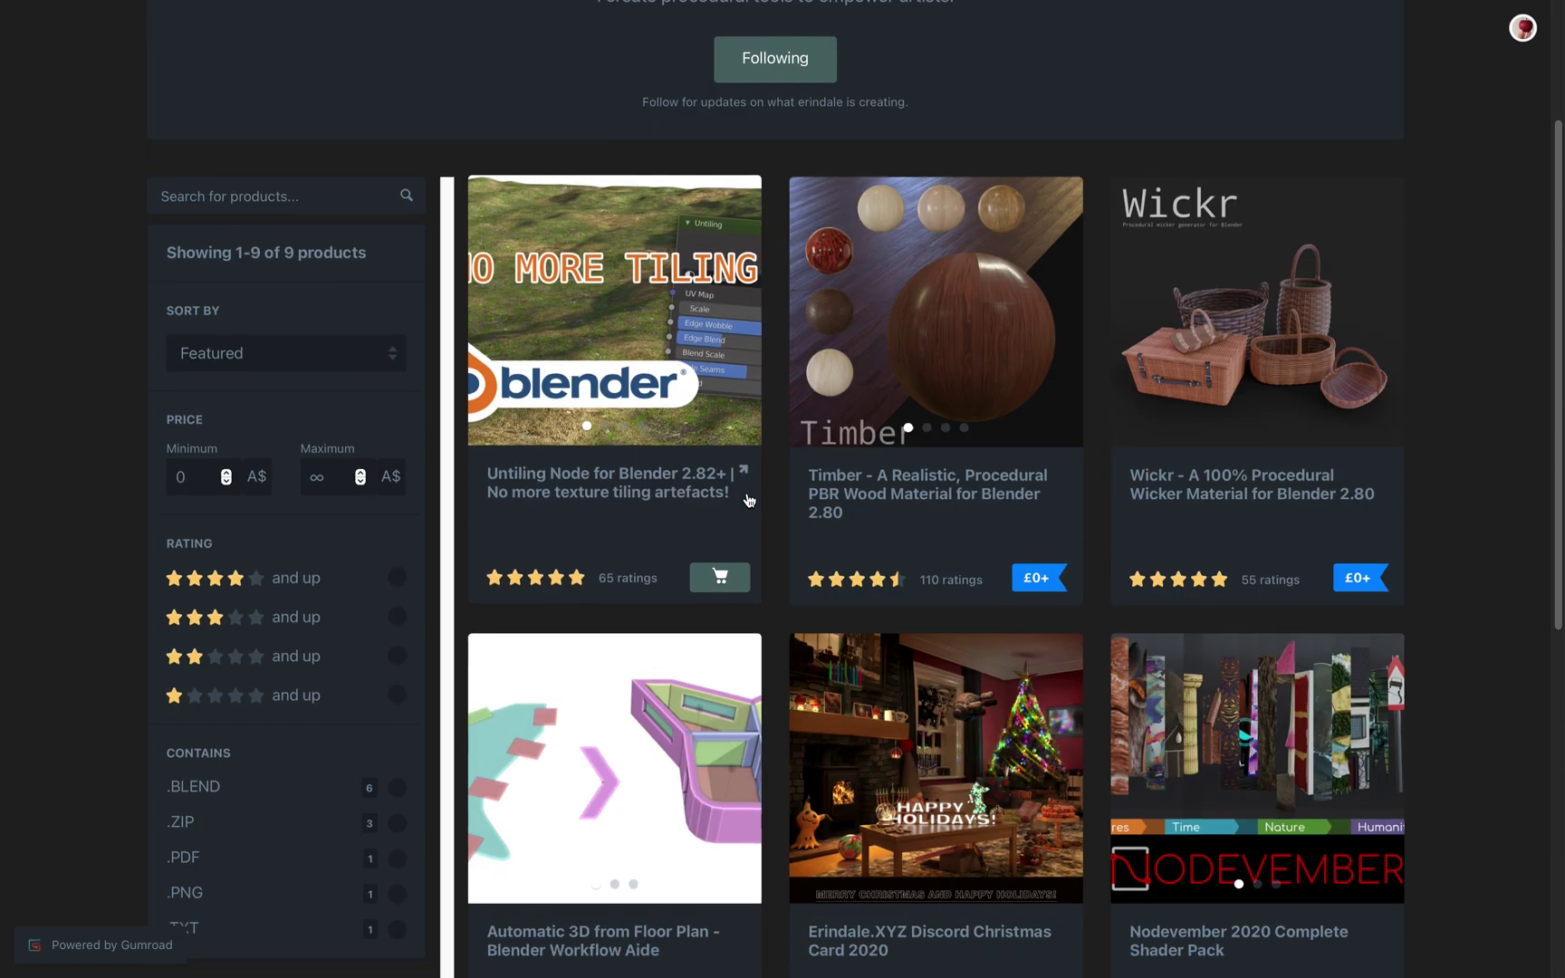
pyautogui.scroll(2, 1371, 264)
pyautogui.scroll(-5, 1257, 352)
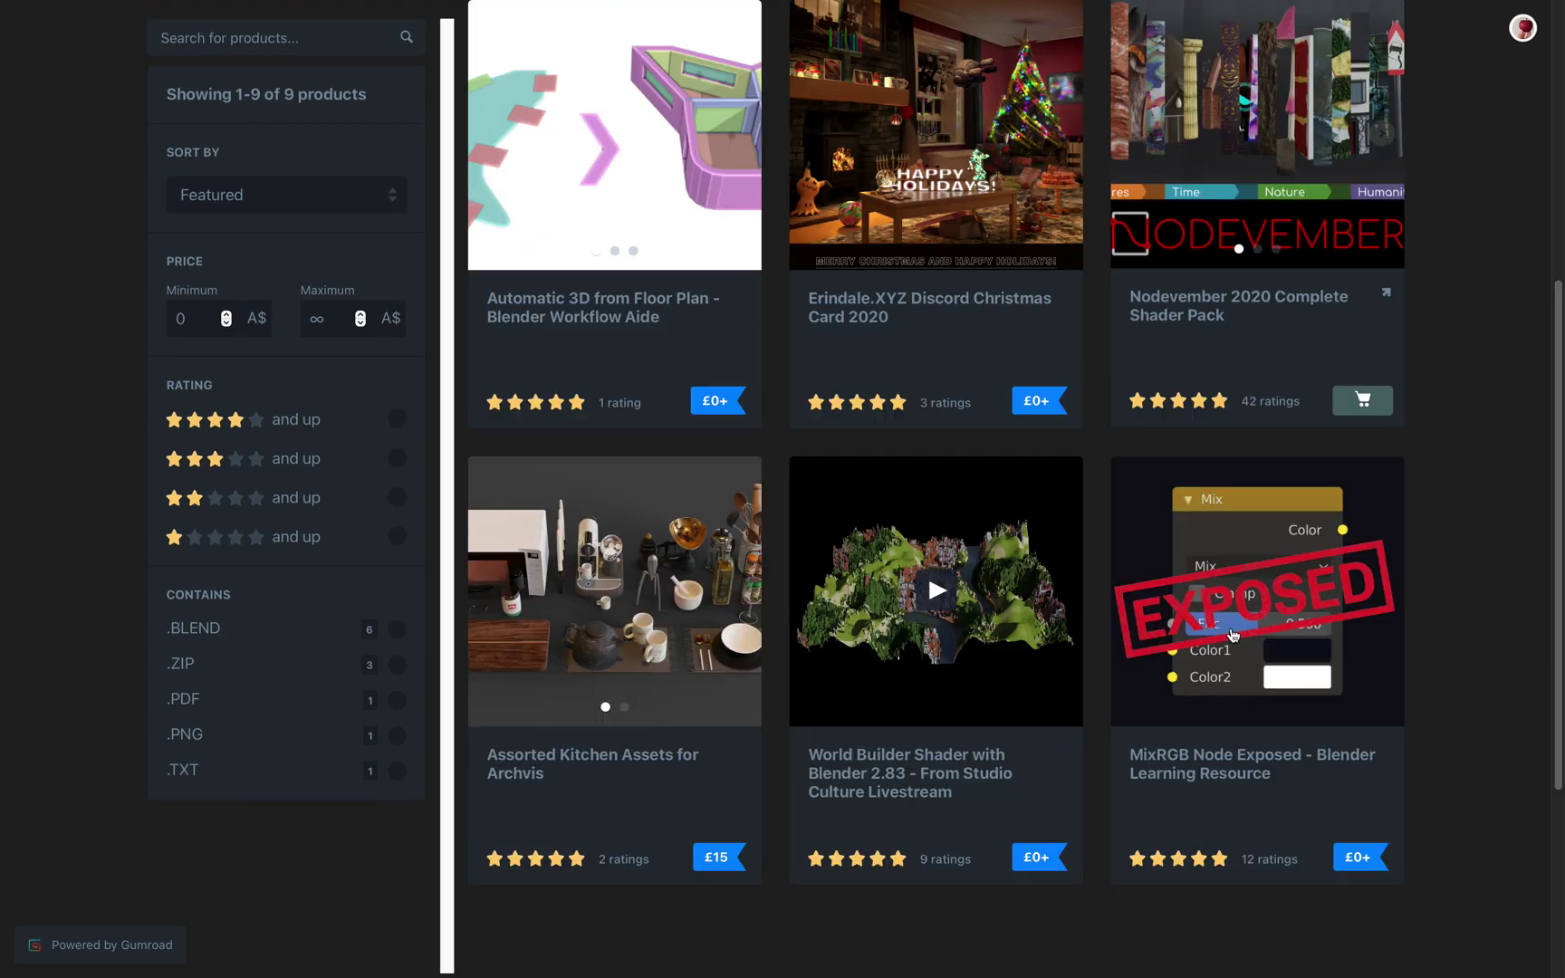
pyautogui.scroll(8, 1012, 552)
pyautogui.scroll(-4, 1012, 552)
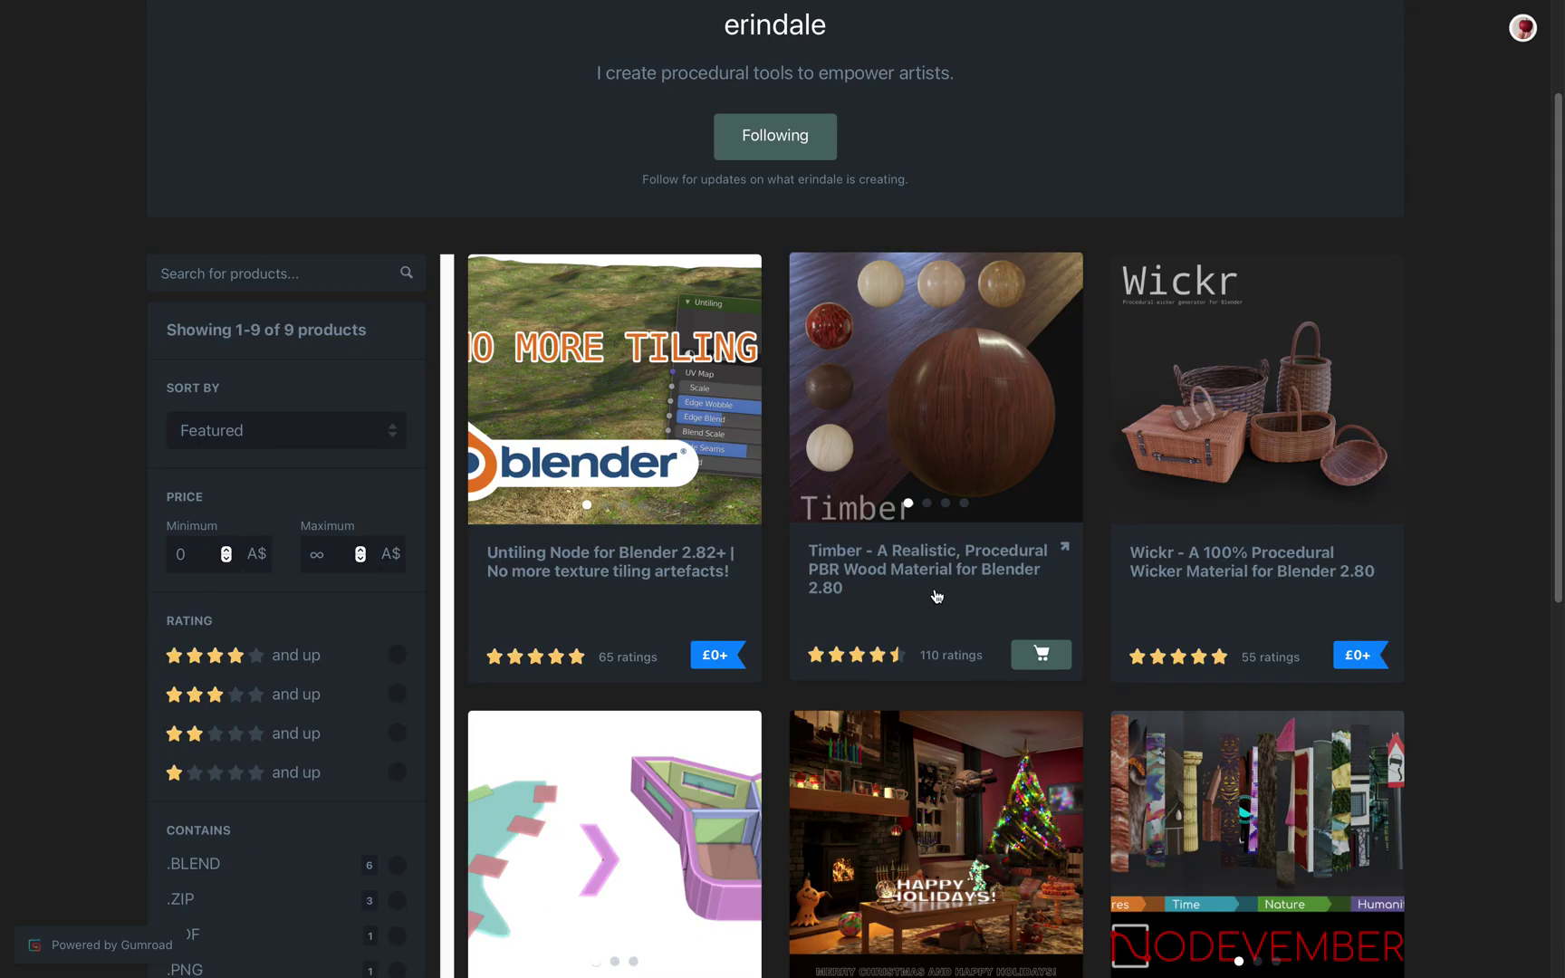
pyautogui.scroll(-2, 682, 852)
pyautogui.scroll(-3, 682, 852)
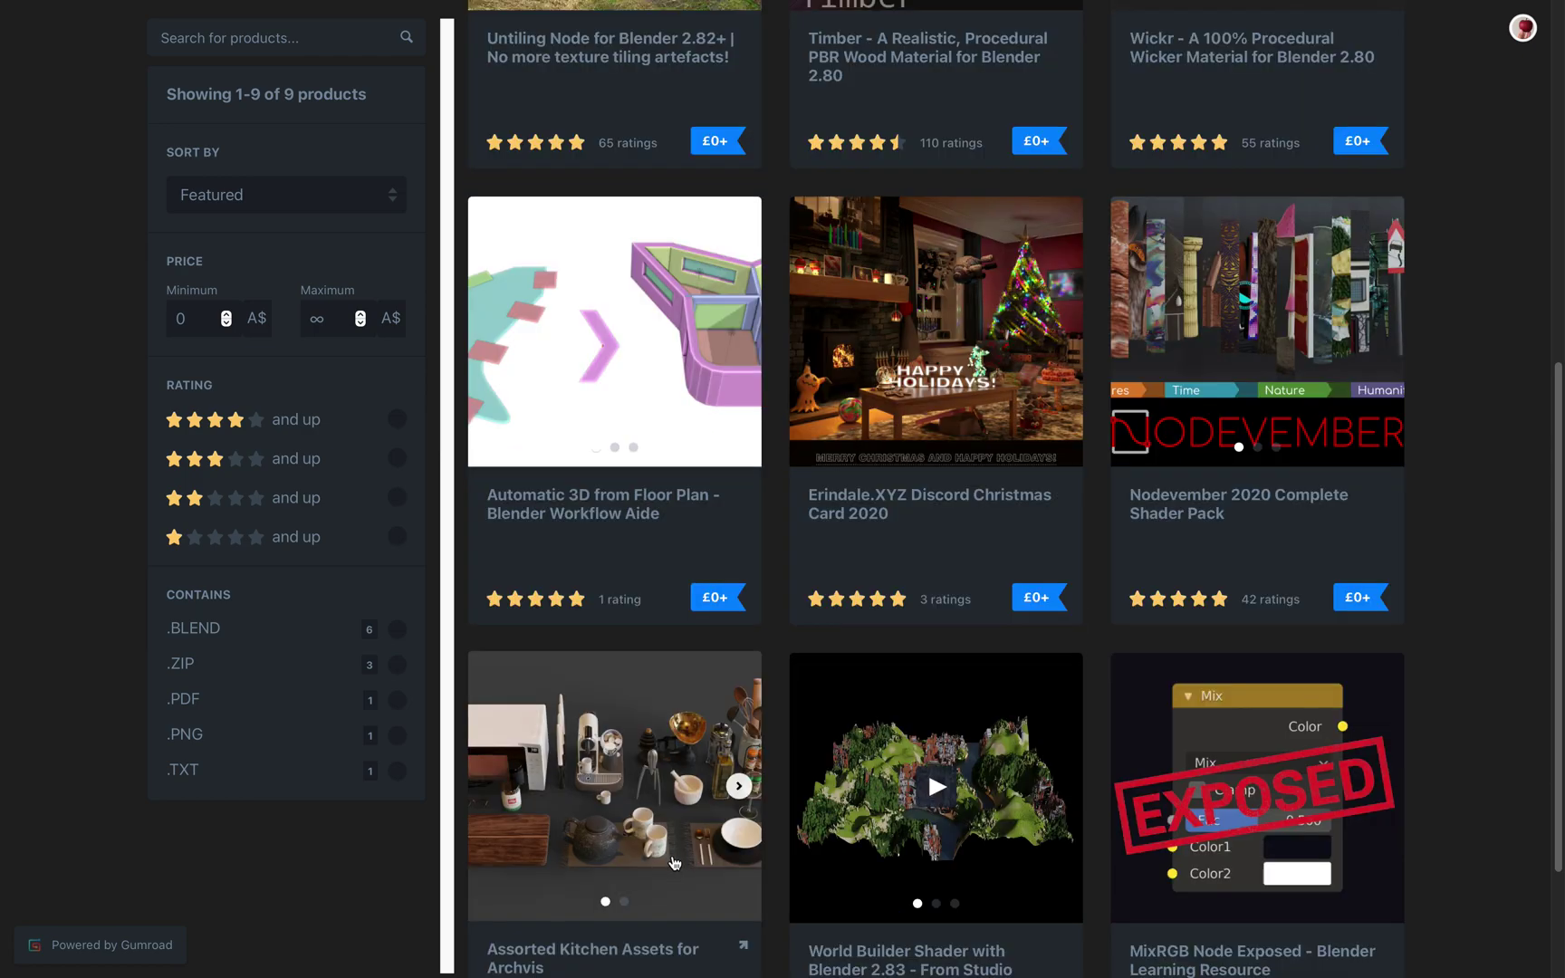
pyautogui.scroll(7, 688, 815)
pyautogui.scroll(-2, 690, 796)
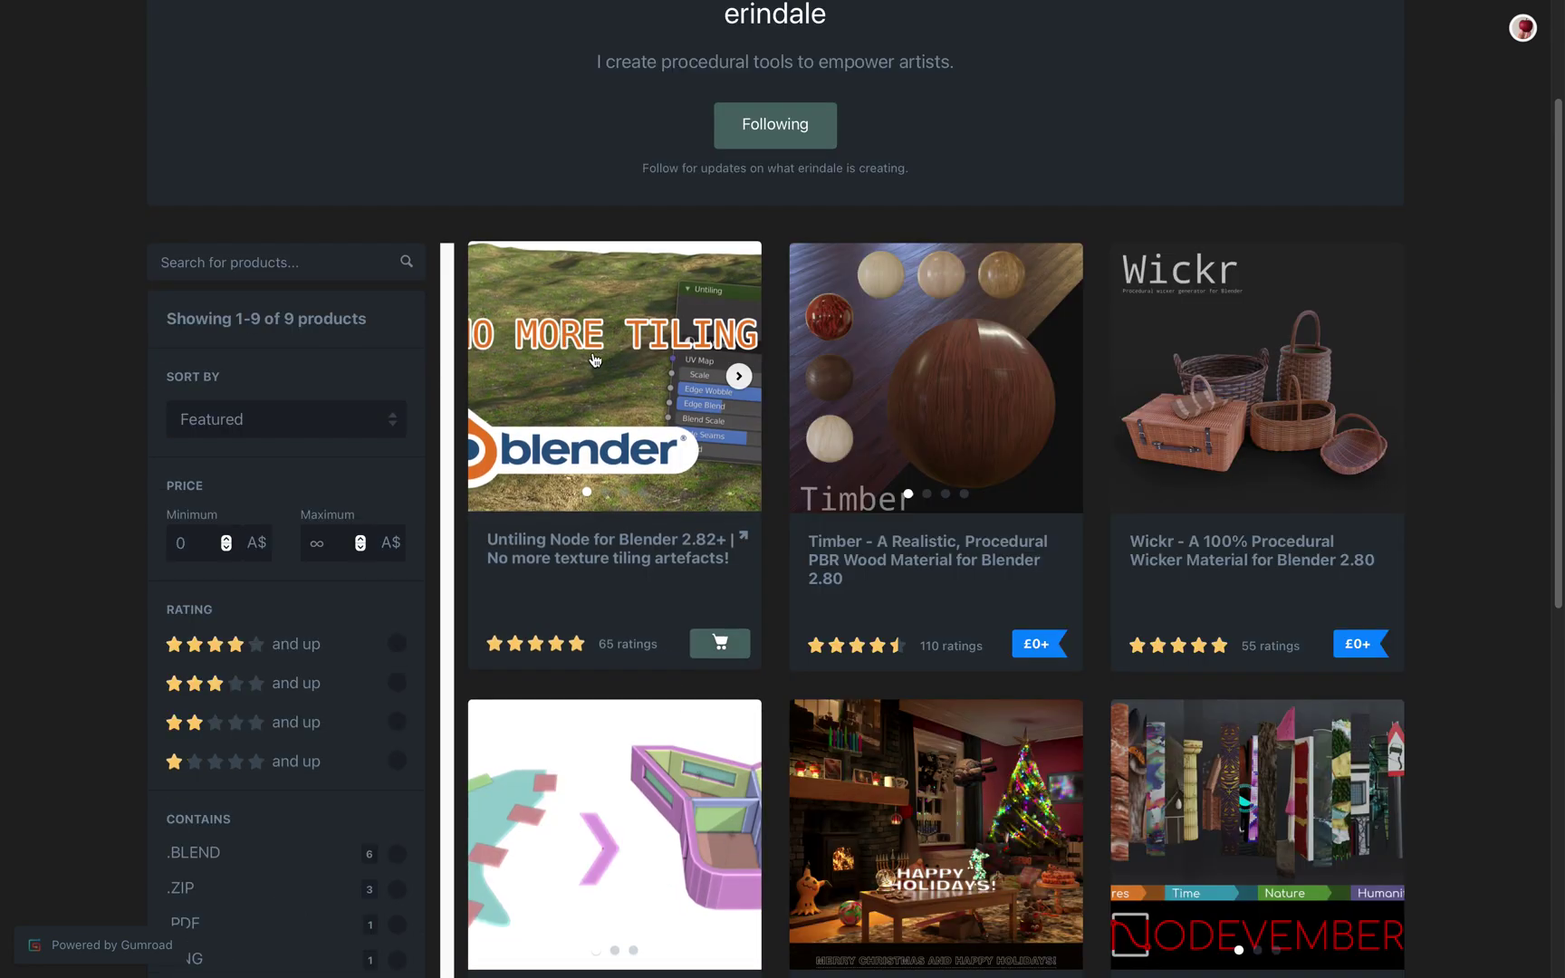
# - Open the Untiling Node for Blender 2.82+ product and examine its description, download versions and pricing options
pyautogui.click(587, 396)
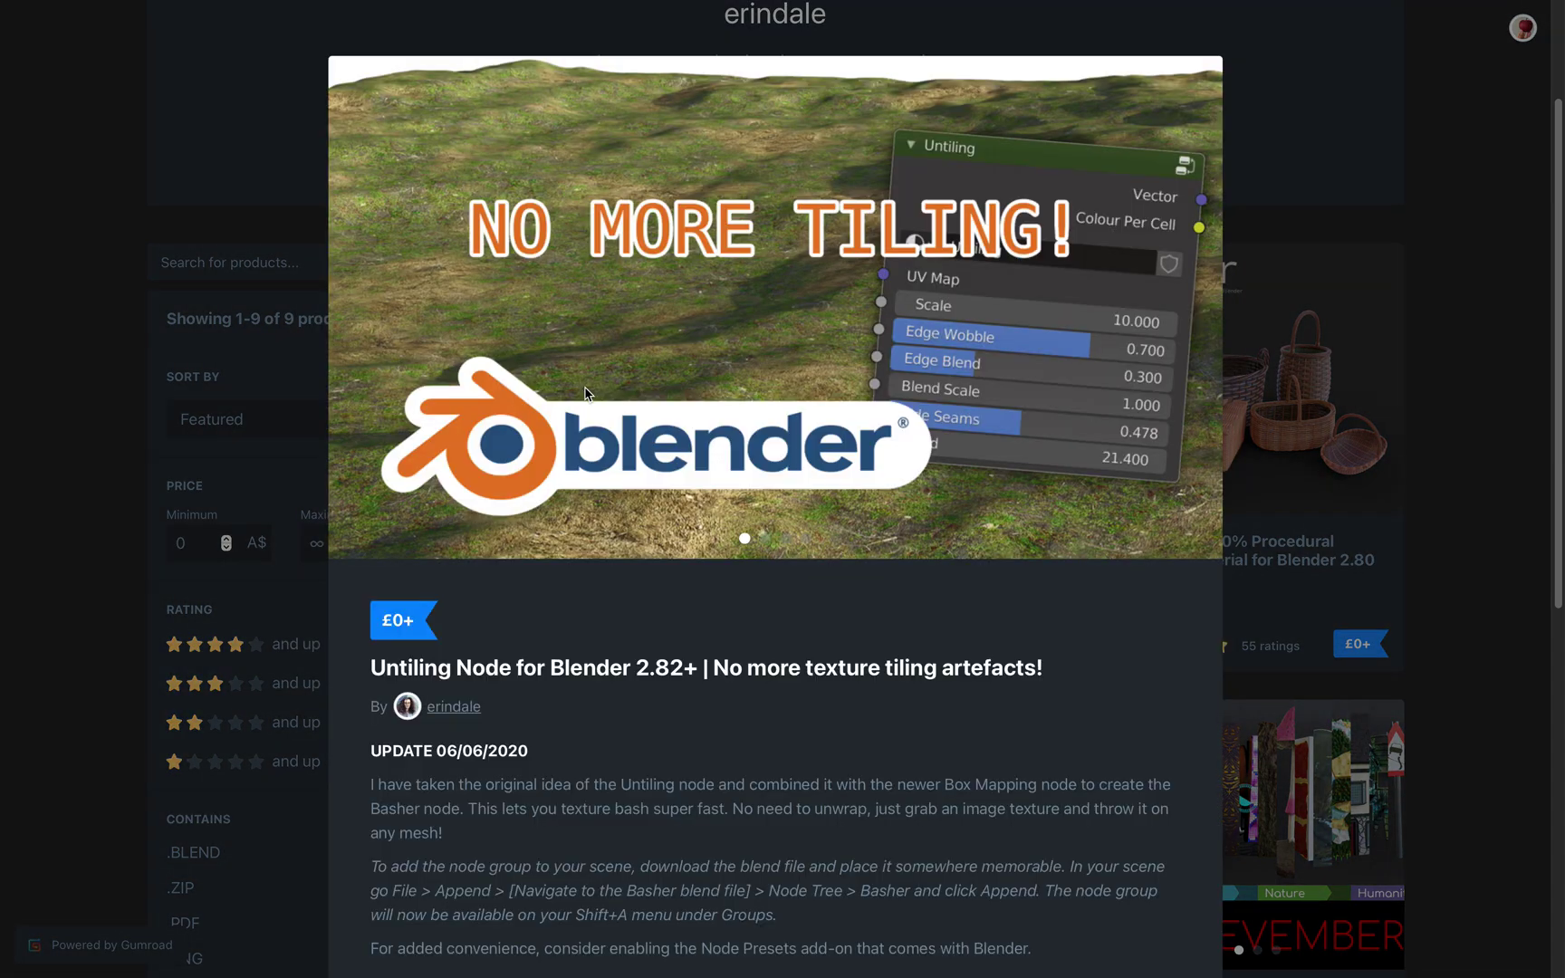
pyautogui.scroll(-10, 811, 471)
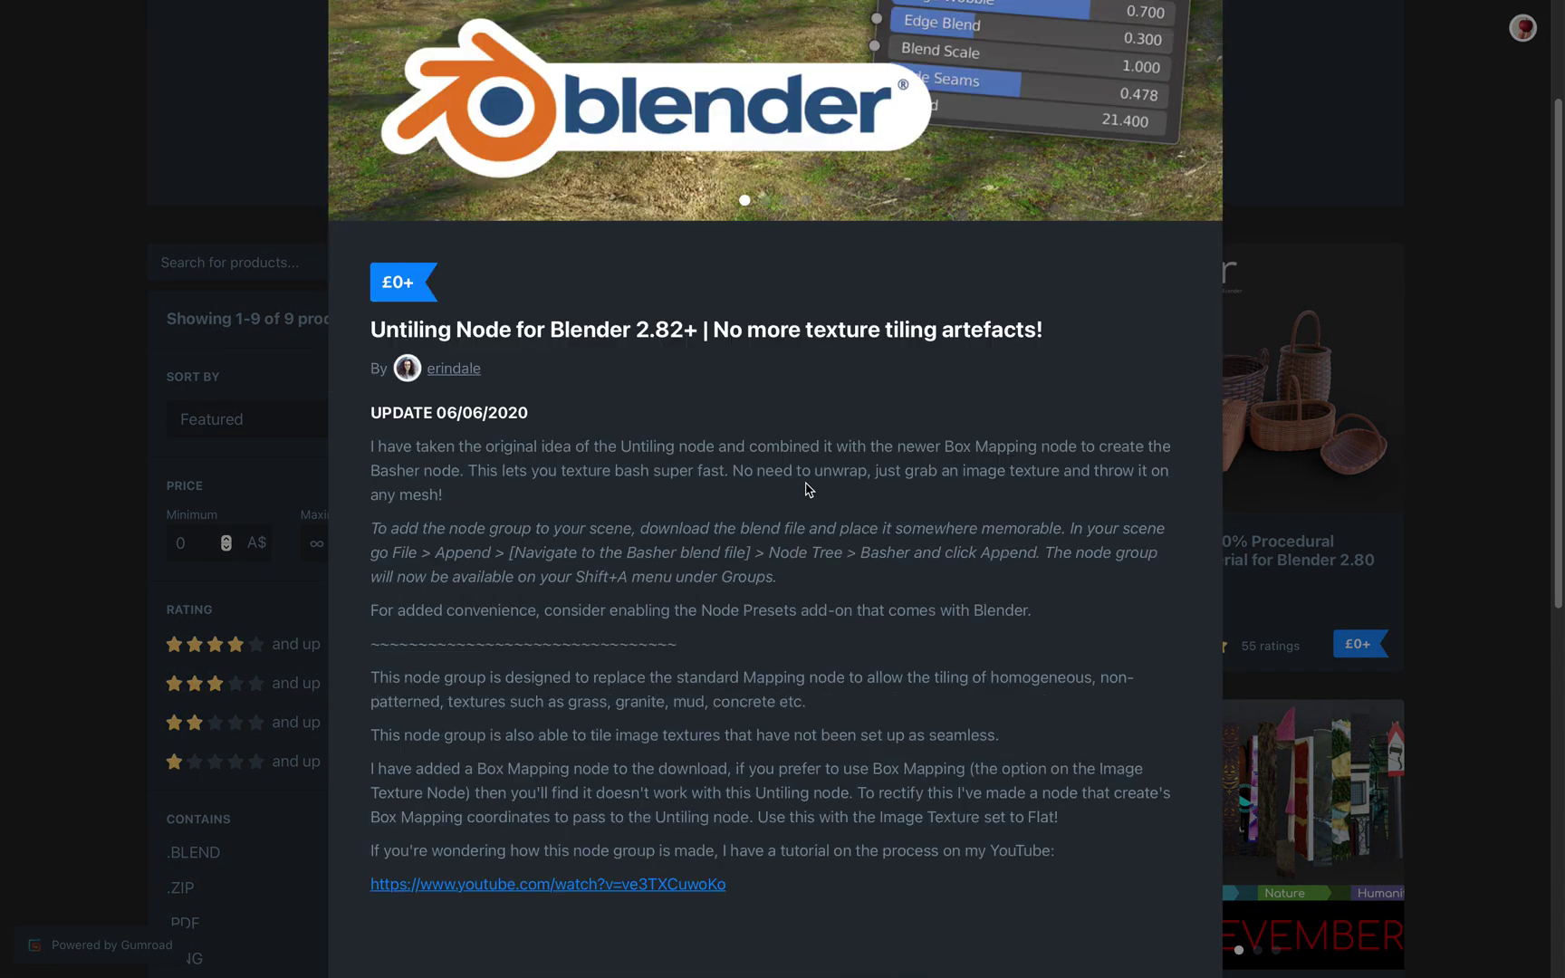
pyautogui.scroll(10, 844, 487)
pyautogui.scroll(-10, 844, 487)
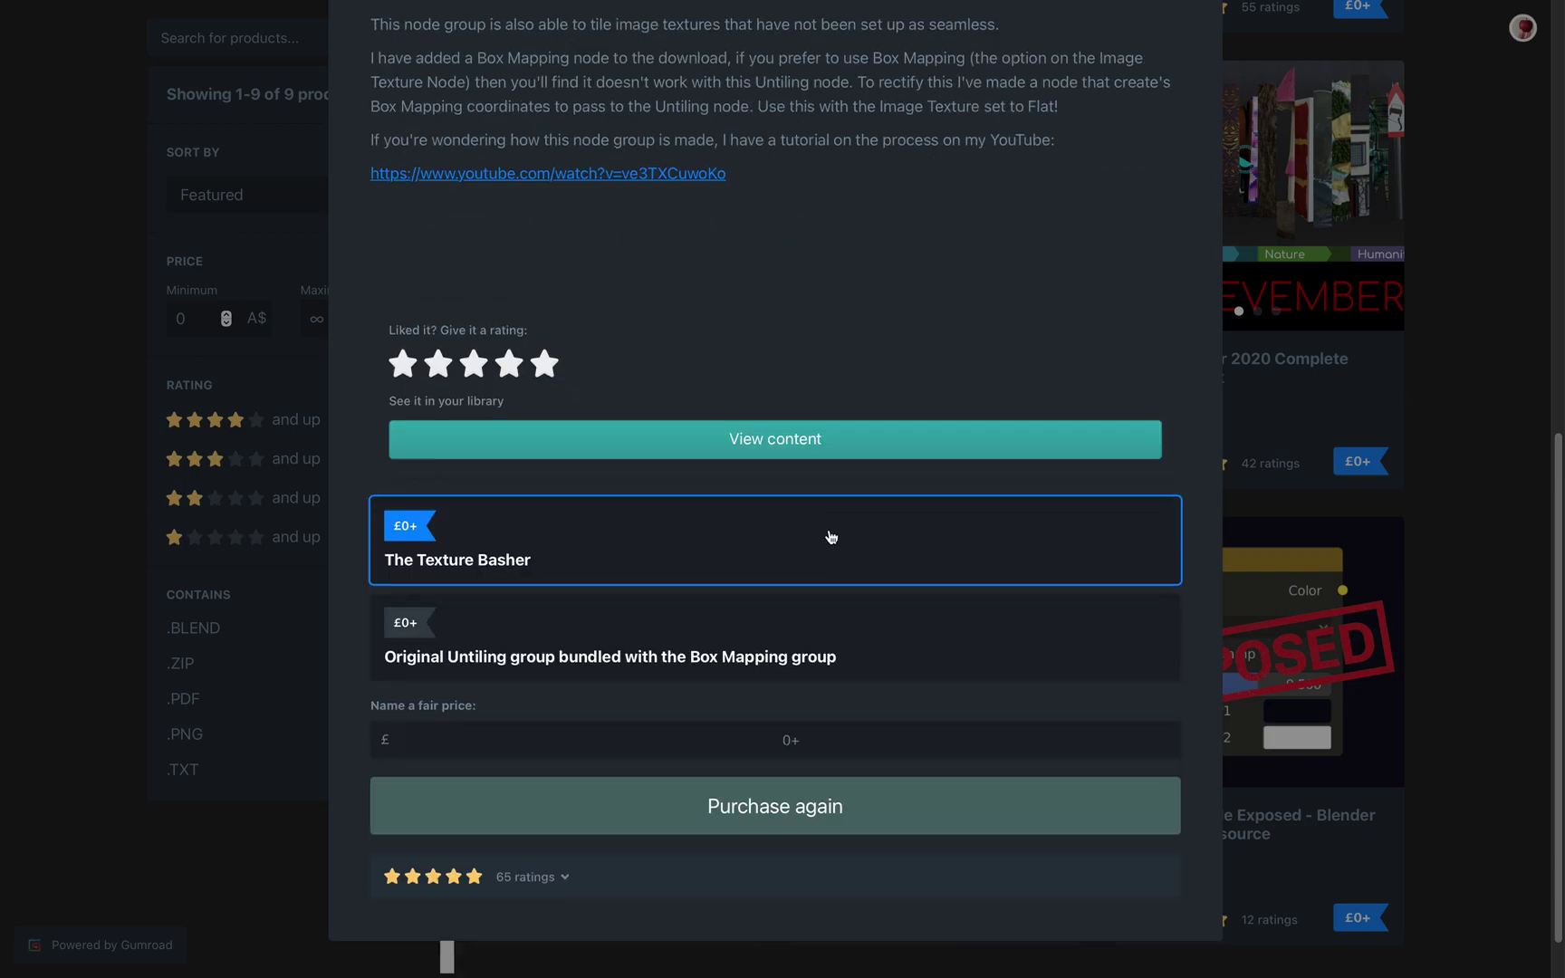
pyautogui.scroll(10, 513, 577)
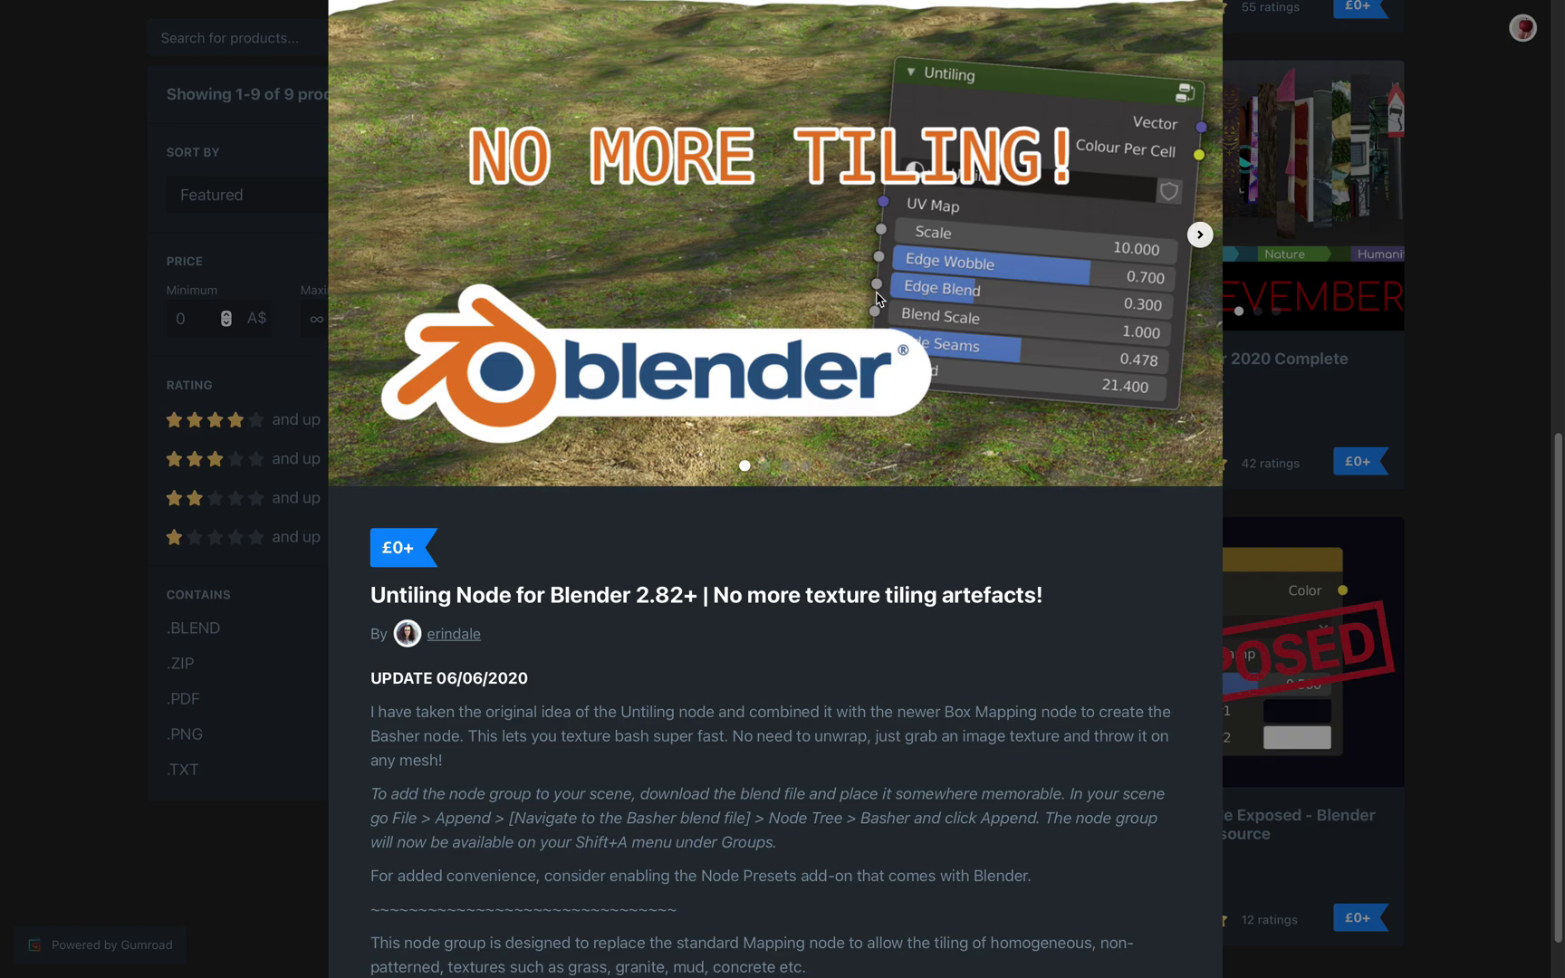
# - Close the Untiling Node details and reopen the Automatic 3D from Floor Plan - Blender Workflow Aide product
pyautogui.click(1452, 430)
pyautogui.scroll(-1, 1128, 482)
pyautogui.scroll(5, 1126, 493)
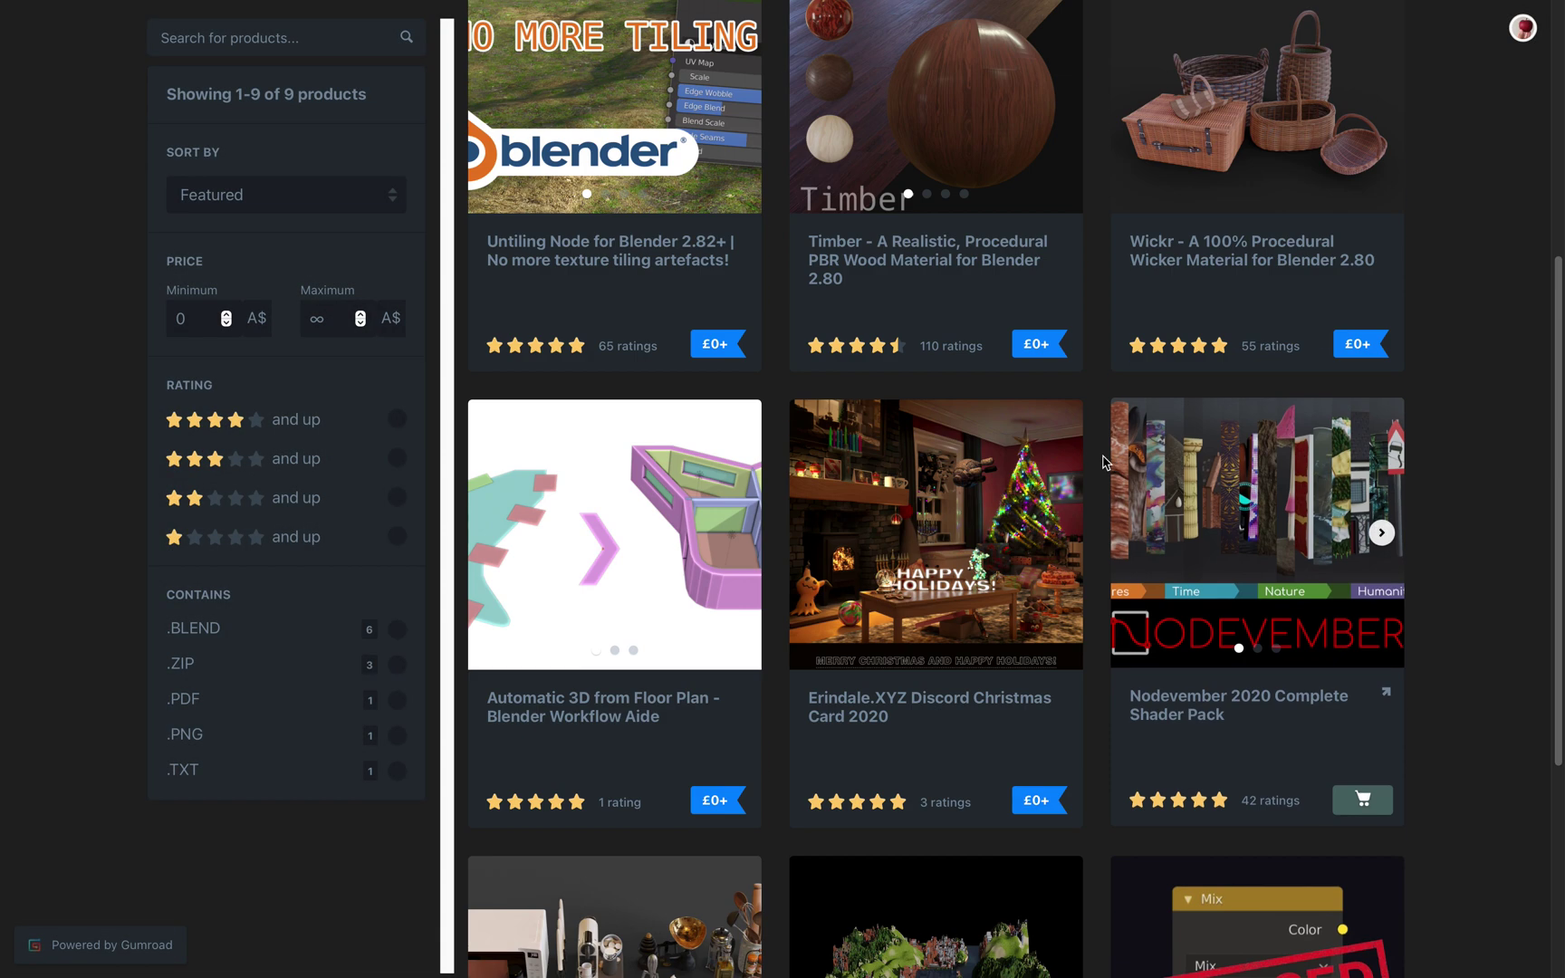
pyautogui.click(623, 454)
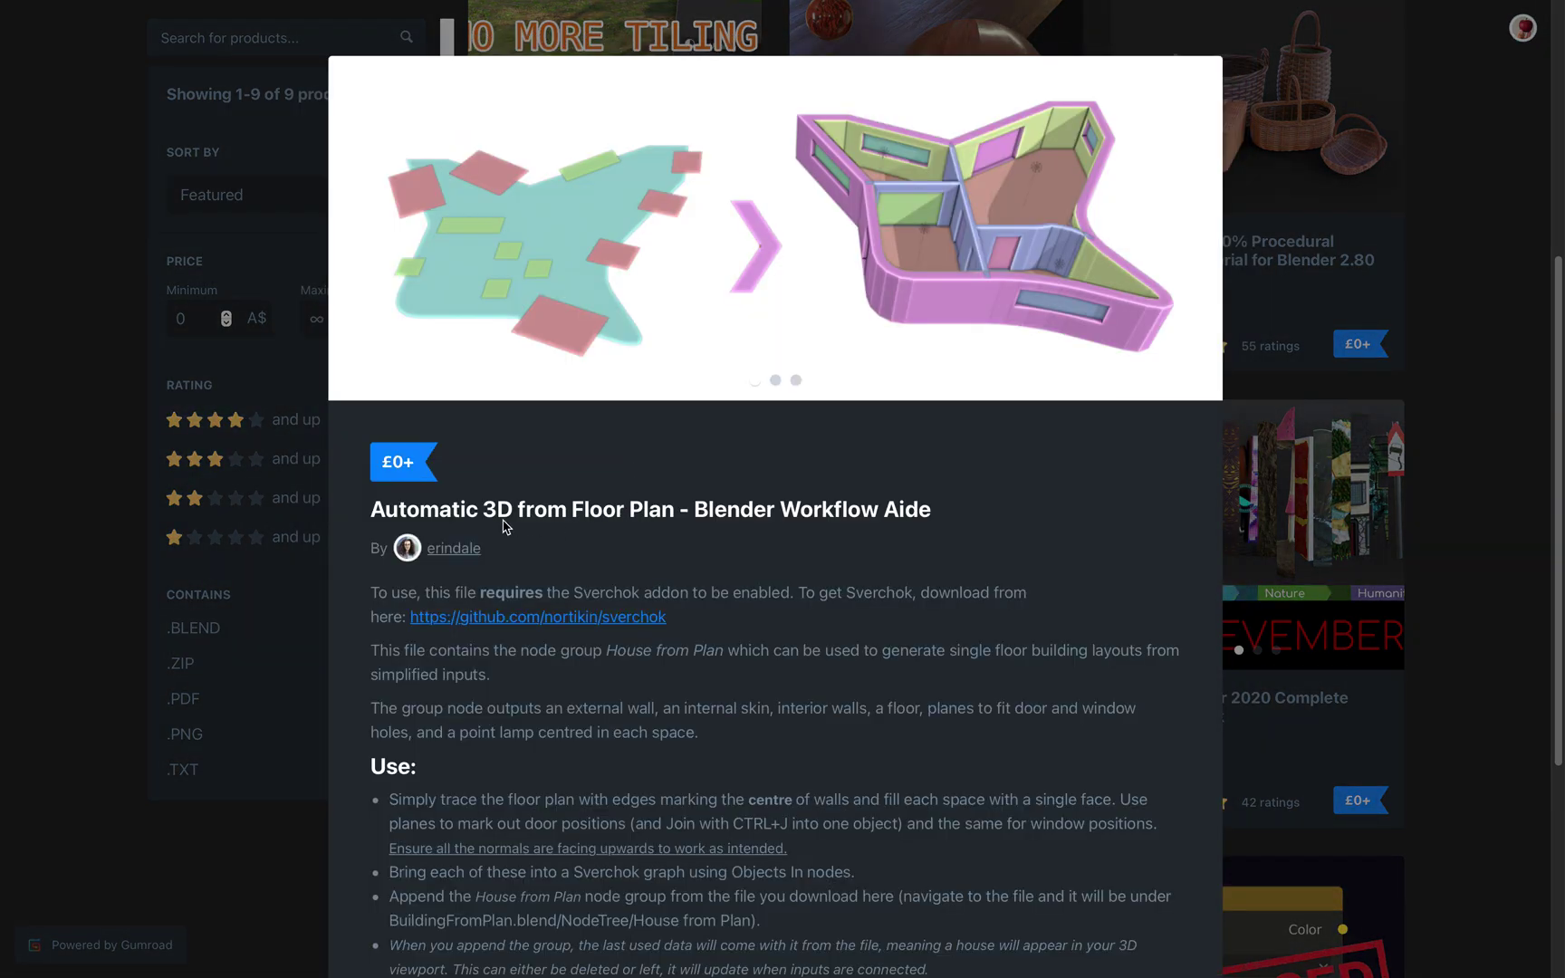